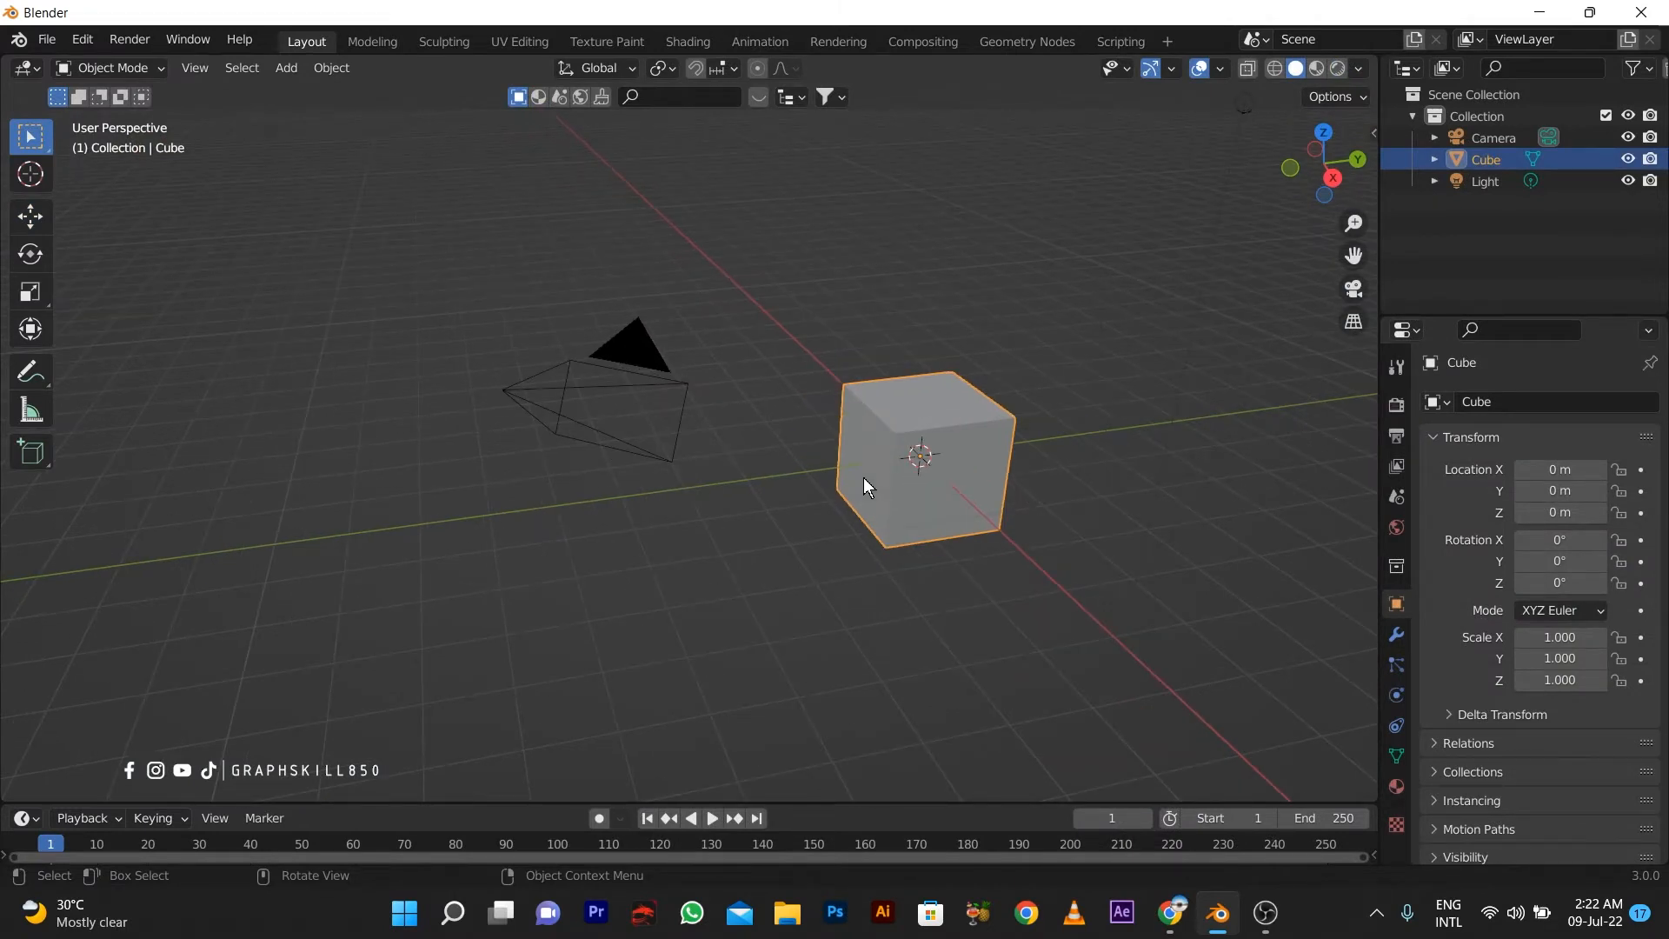
Flatten the default cube into a thin slab by scaling it along Z to about -0.084.
key("a")
left_click(878, 483)
key("s")
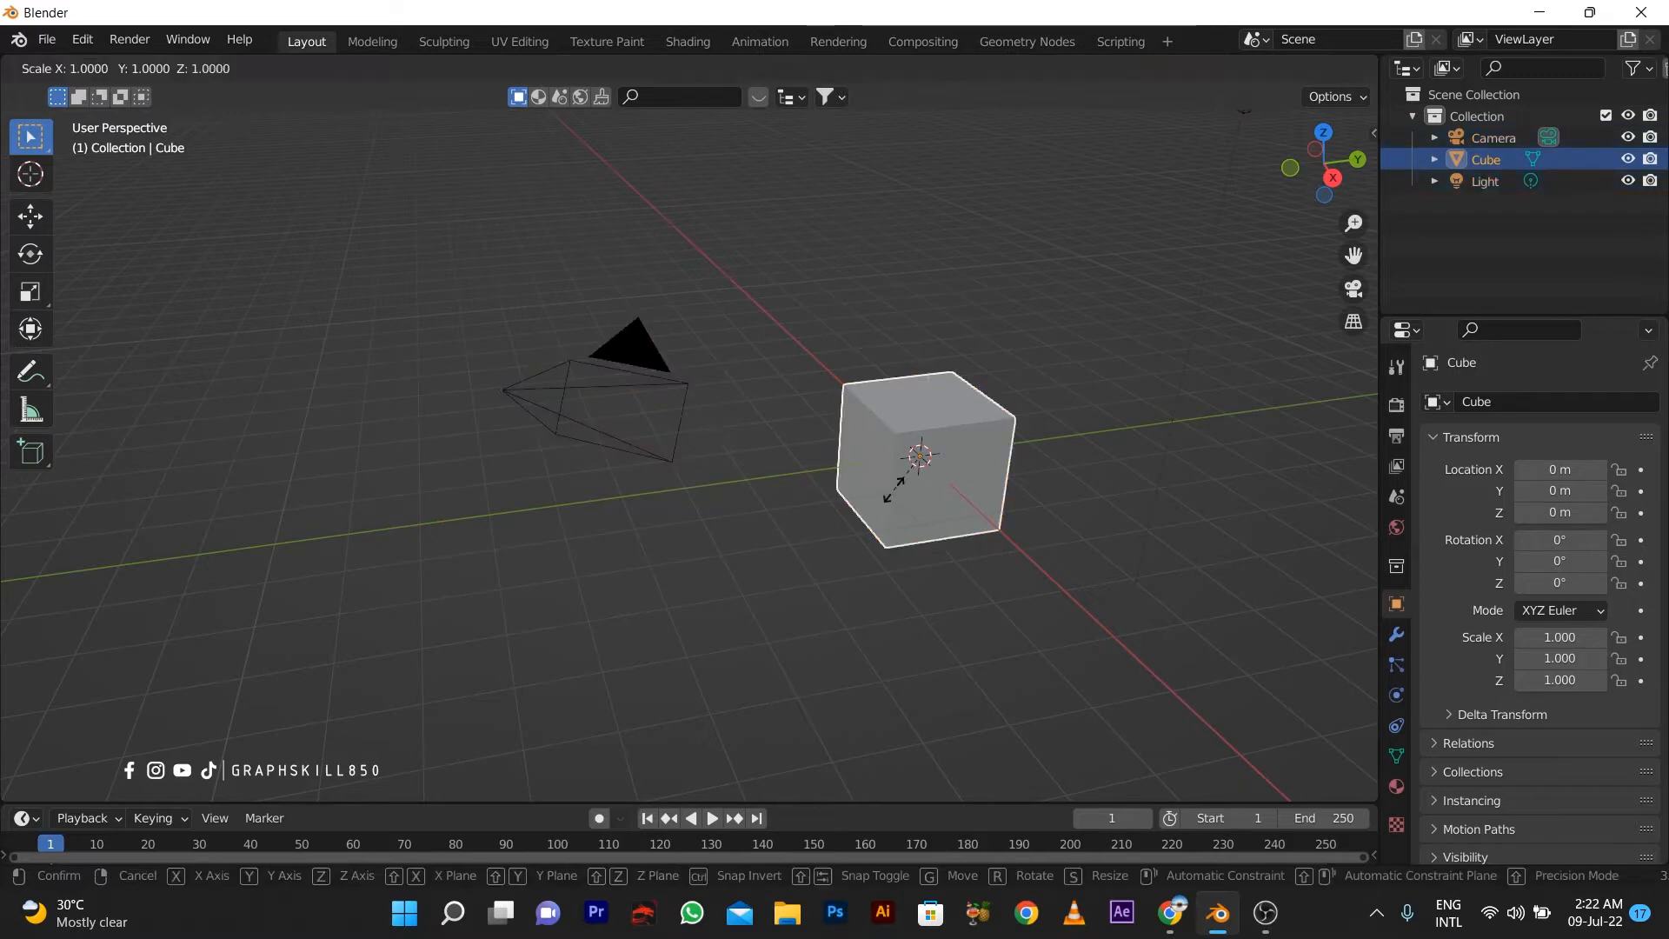
key("z")
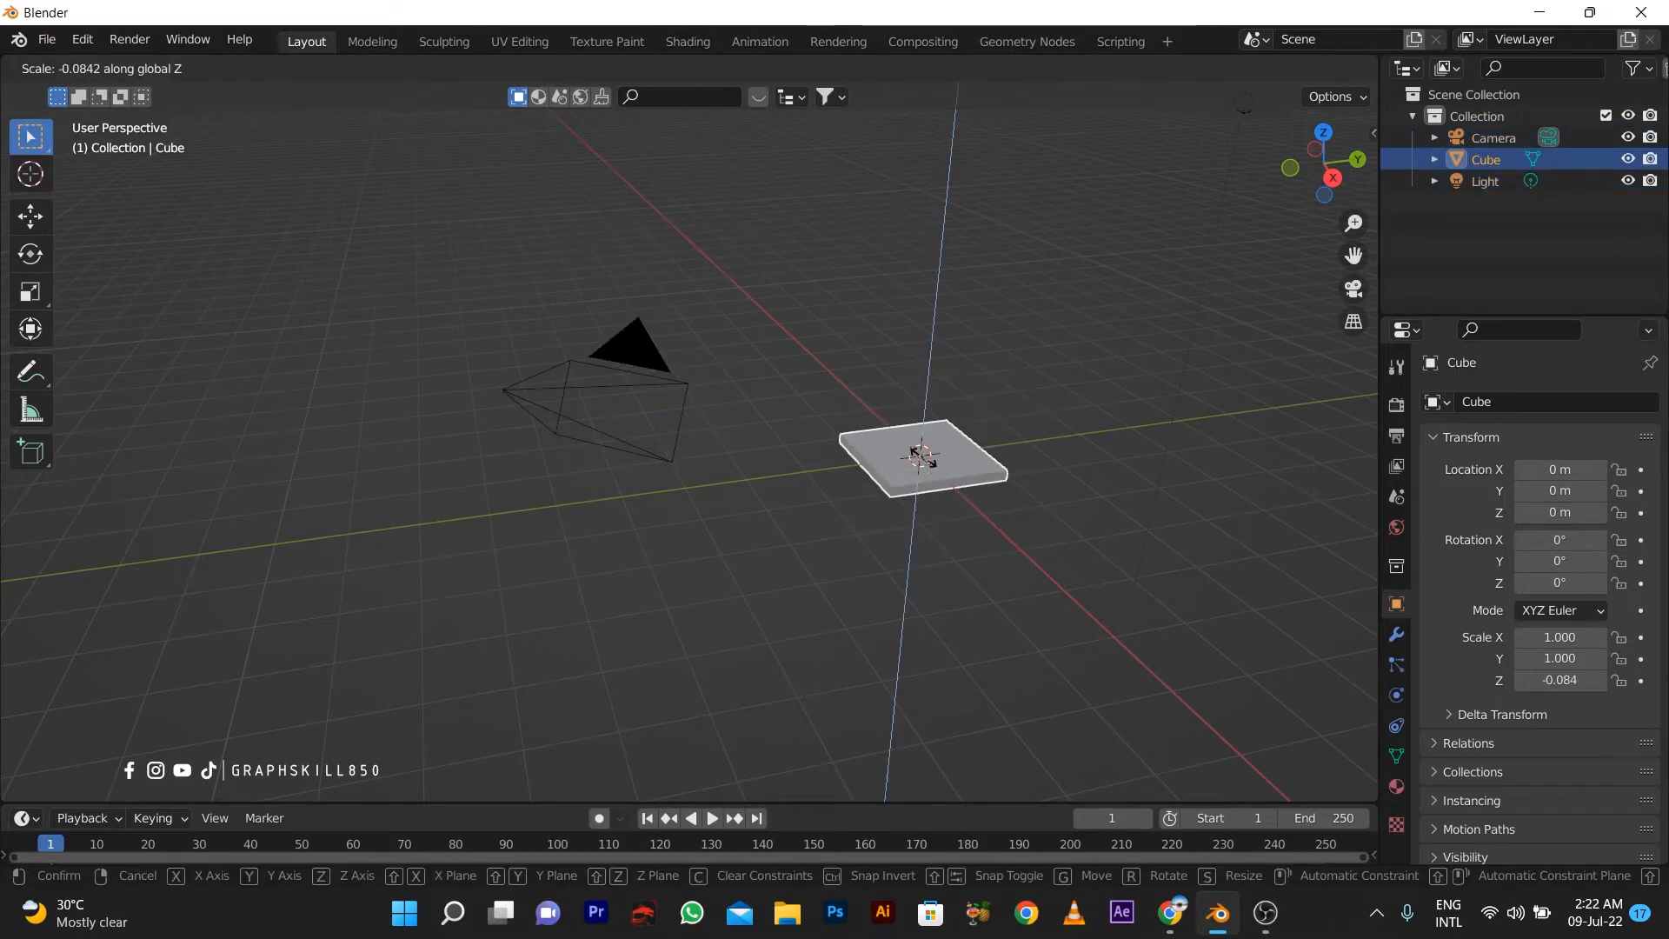
left_click(927, 466)
Lengthen the slab in top view by scaling it along Y to about 1.6.
key("KP_7")
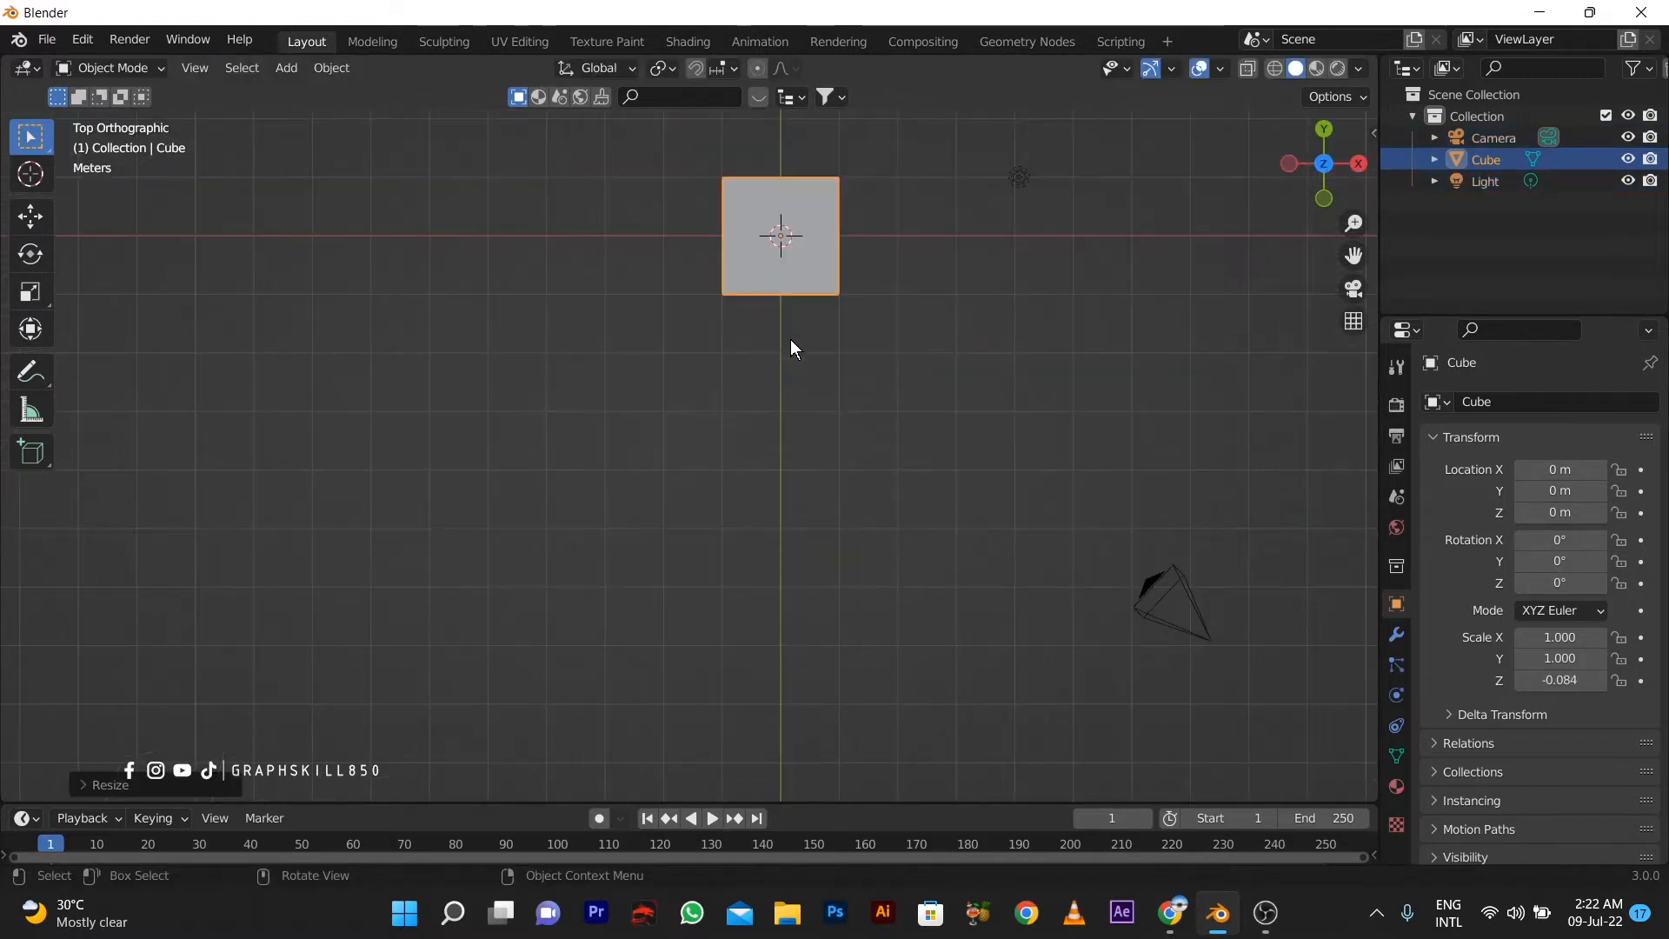
key("s")
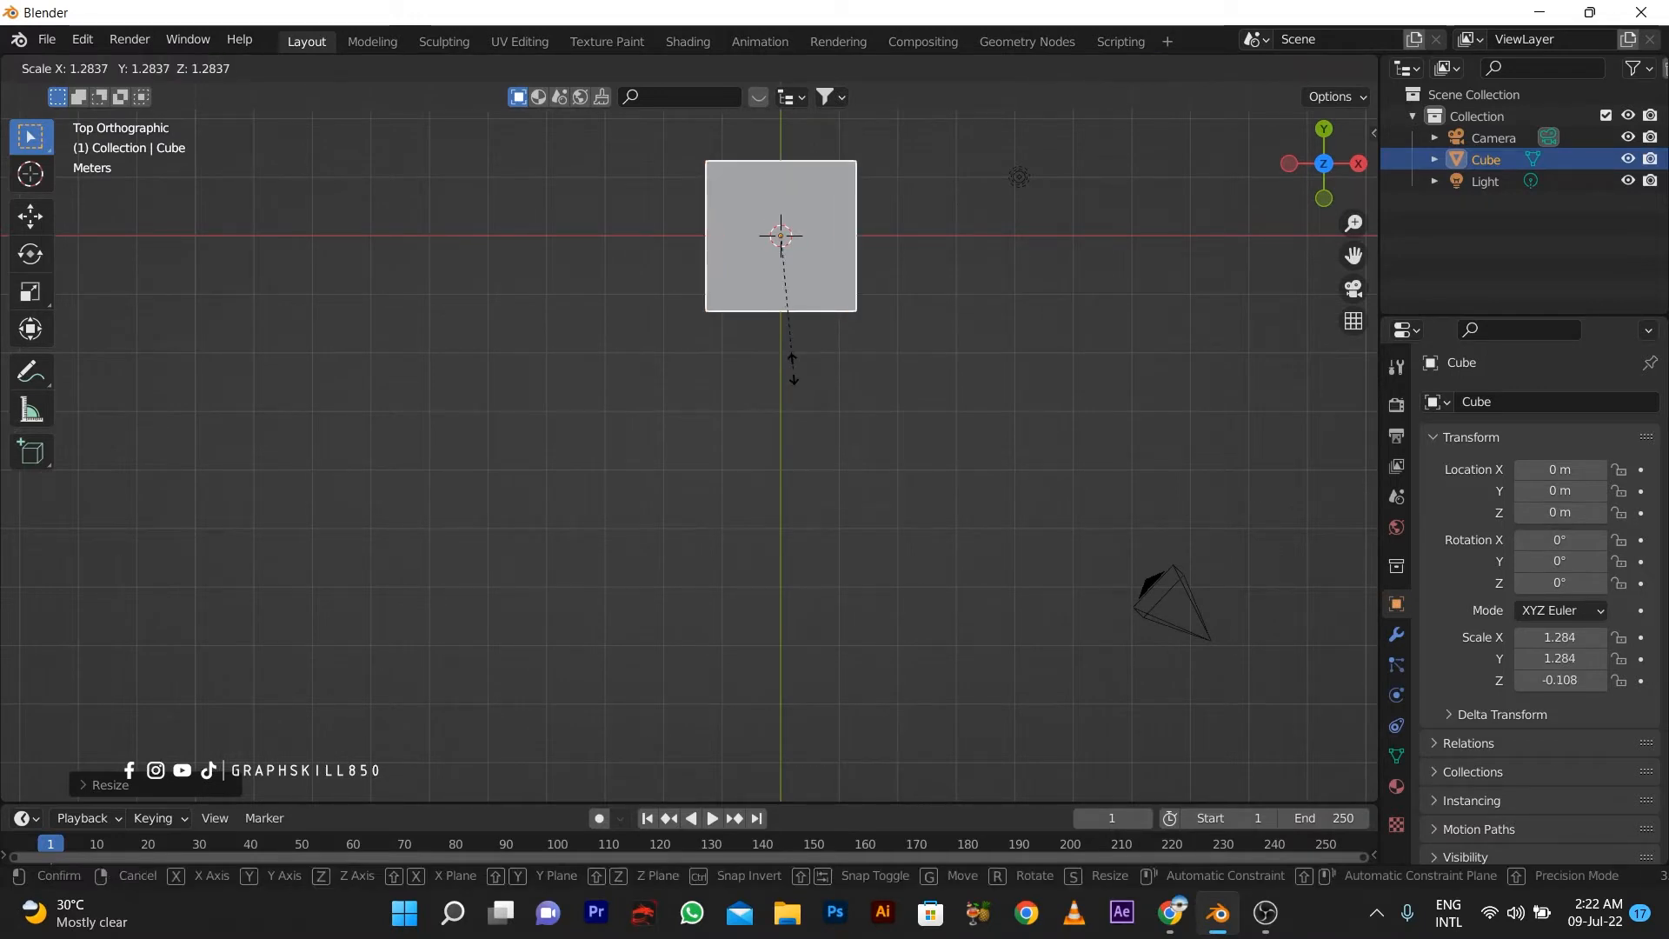
key("y")
left_click(784, 375)
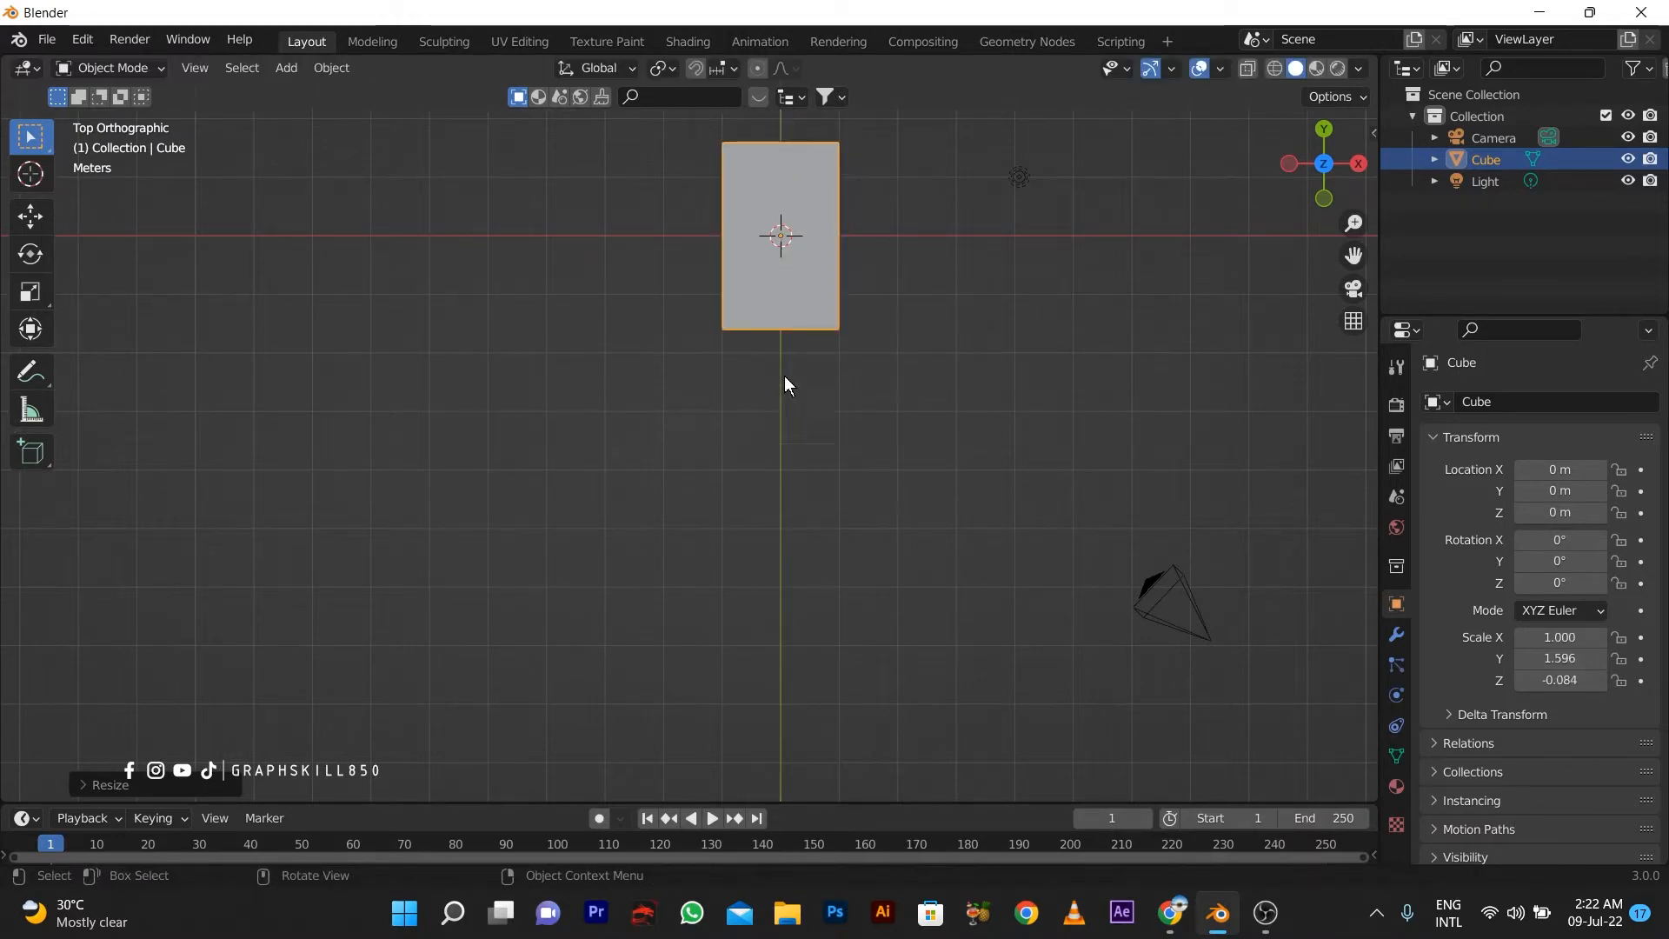
Widen the slab slightly by scaling it along X to about 1.127.
scroll(784, 375, "up", 3)
middle_click_drag(780, 342, 790, 706, "shift")
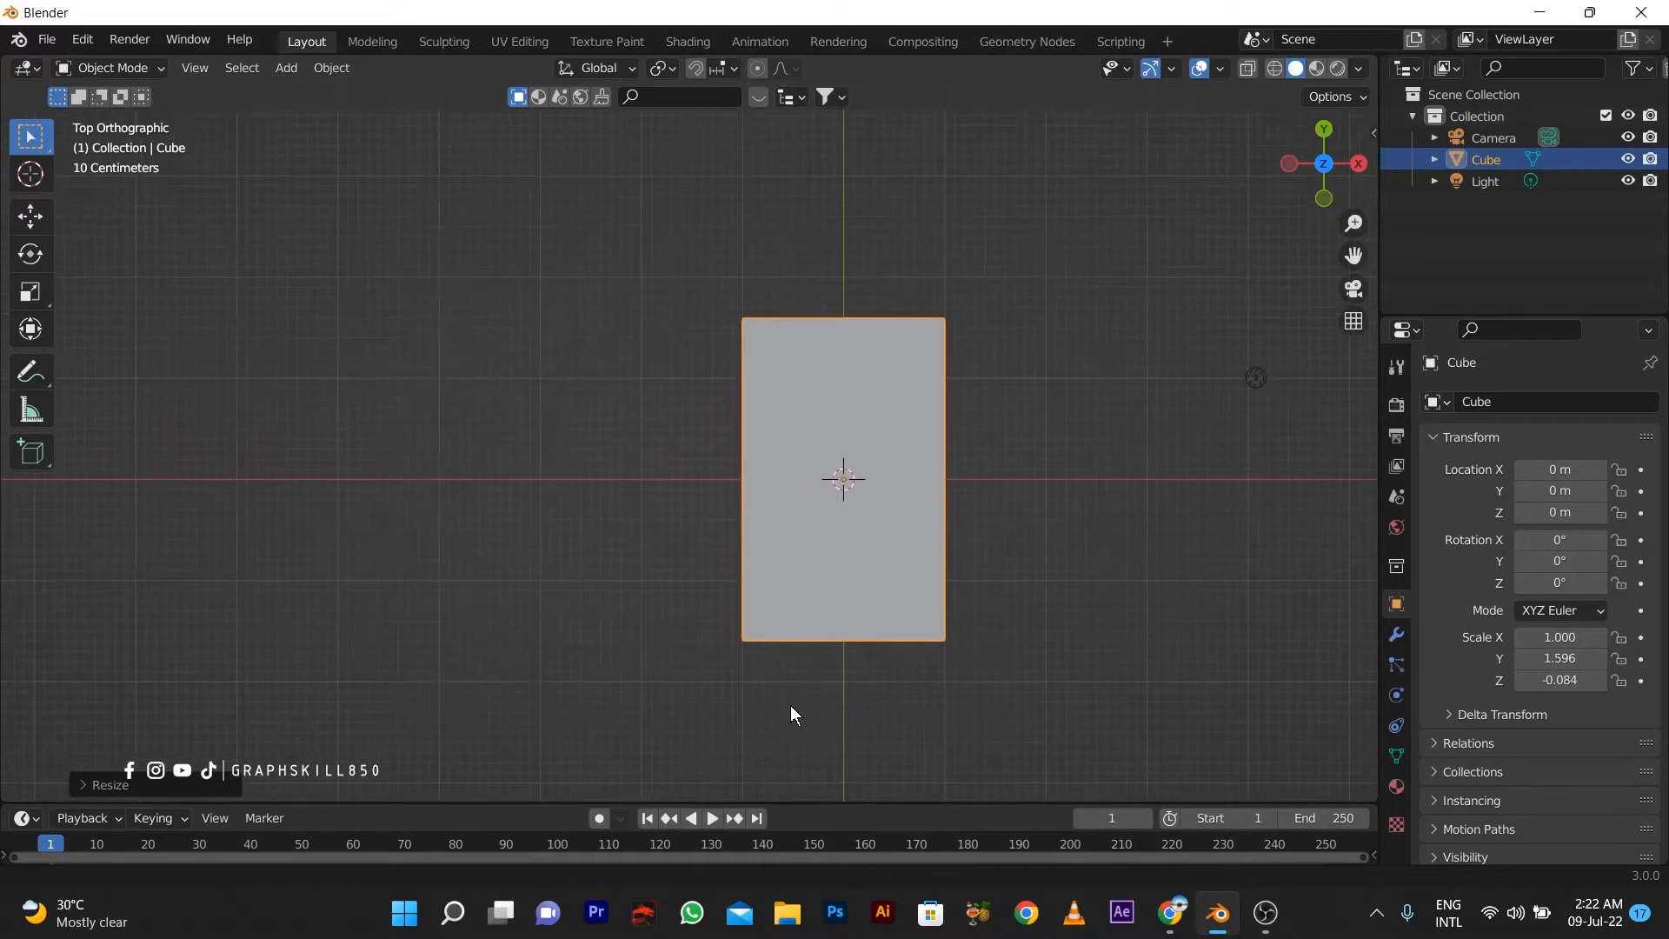
key("s")
key("x")
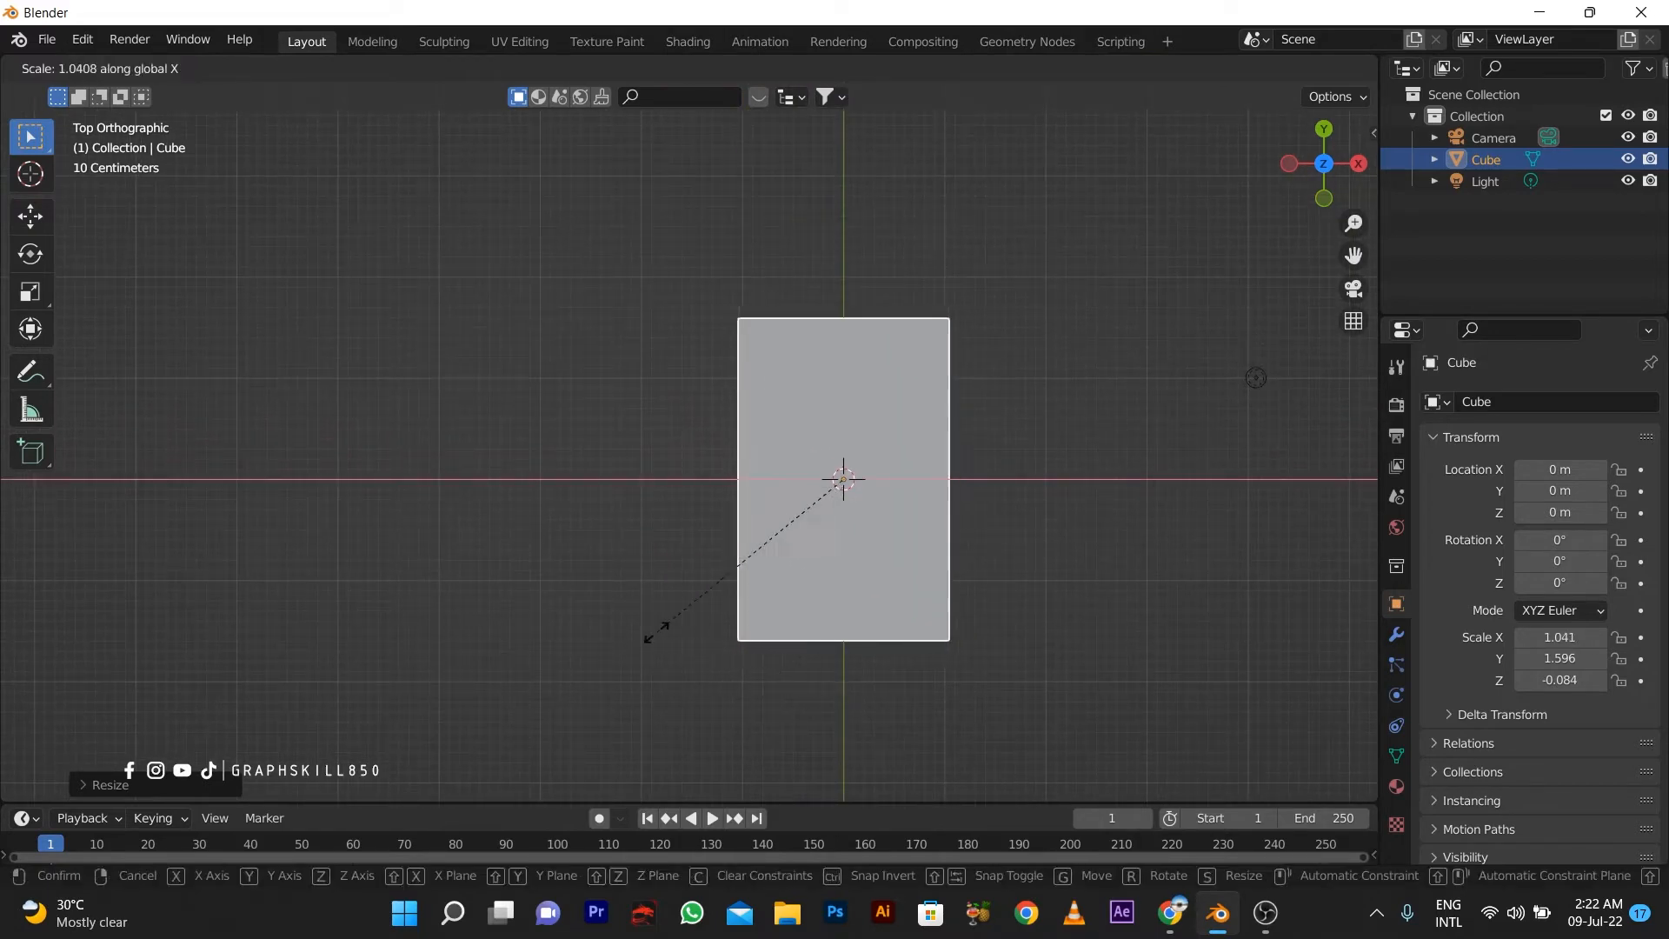
left_click(728, 624)
Thin the slab further by scaling its whole mesh down along Z in edit mode.
key("Tab")
middle_click_drag(808, 570, 700, 496)
key("s")
key("z")
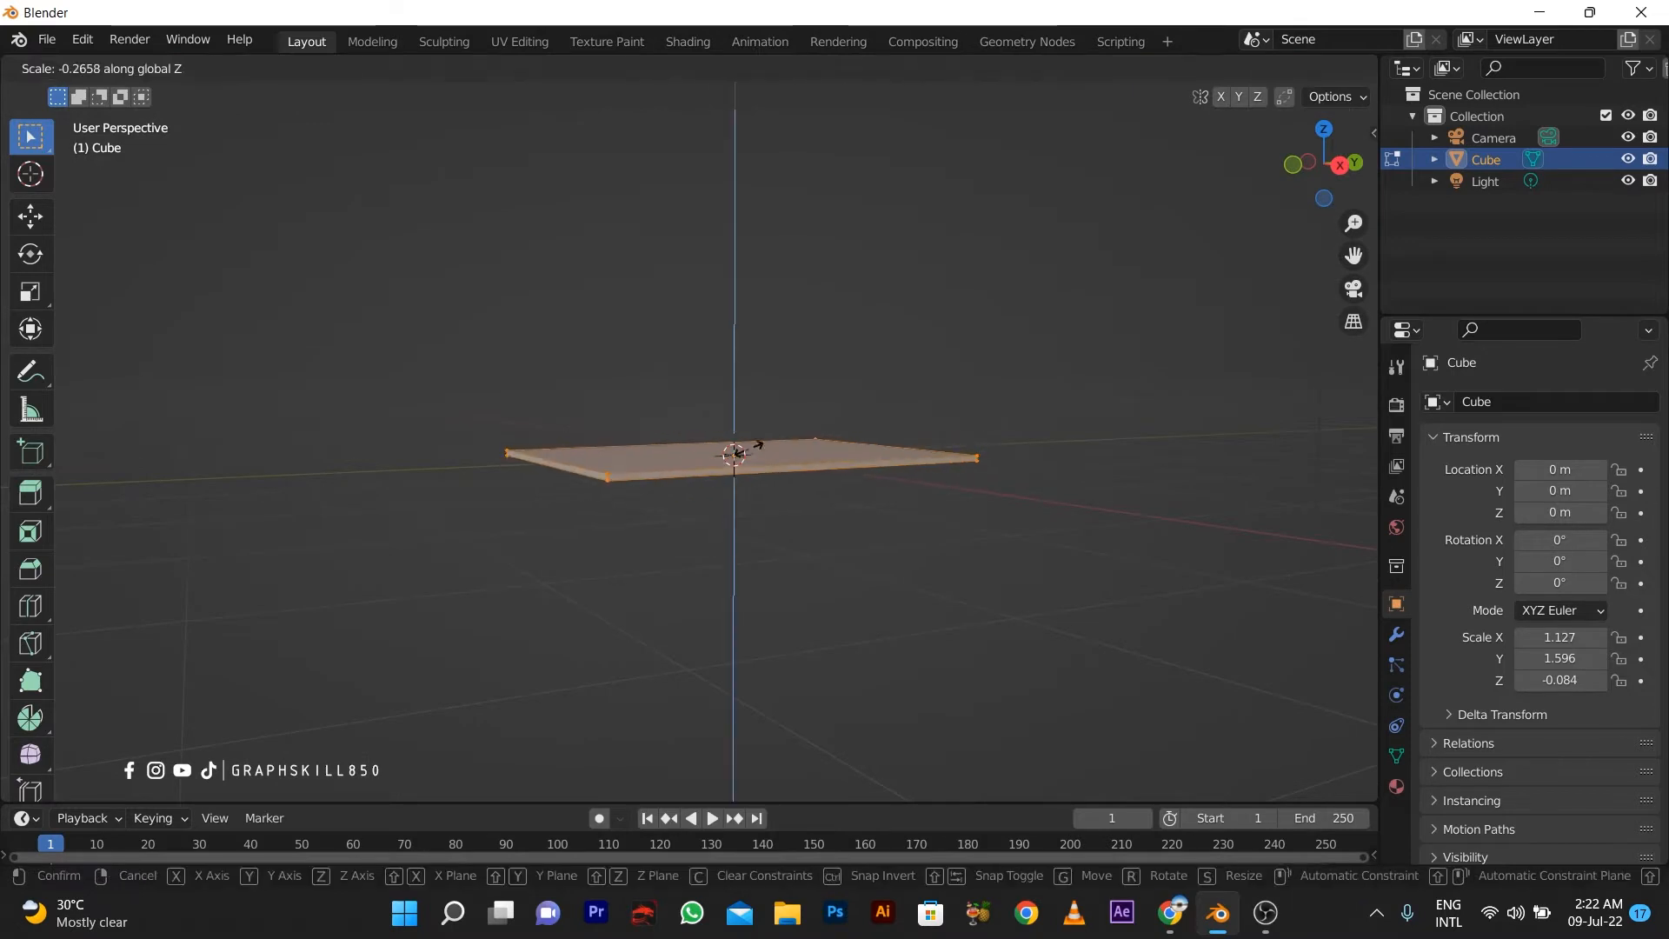
left_click(736, 461)
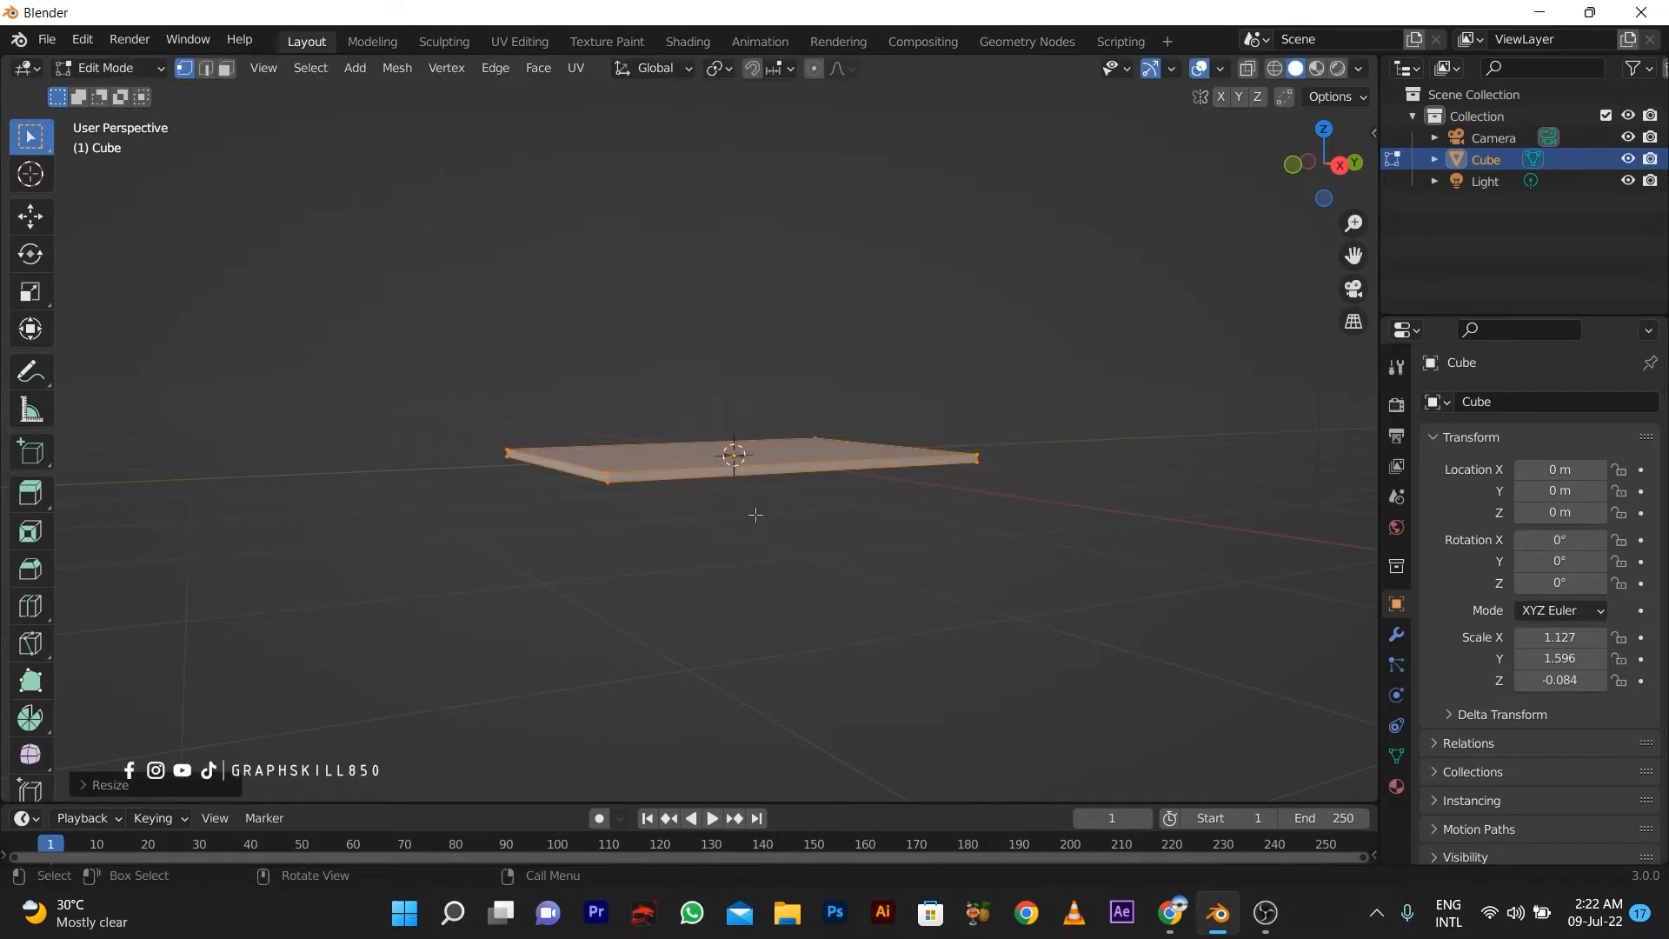
middle_click_drag(755, 515, 803, 556)
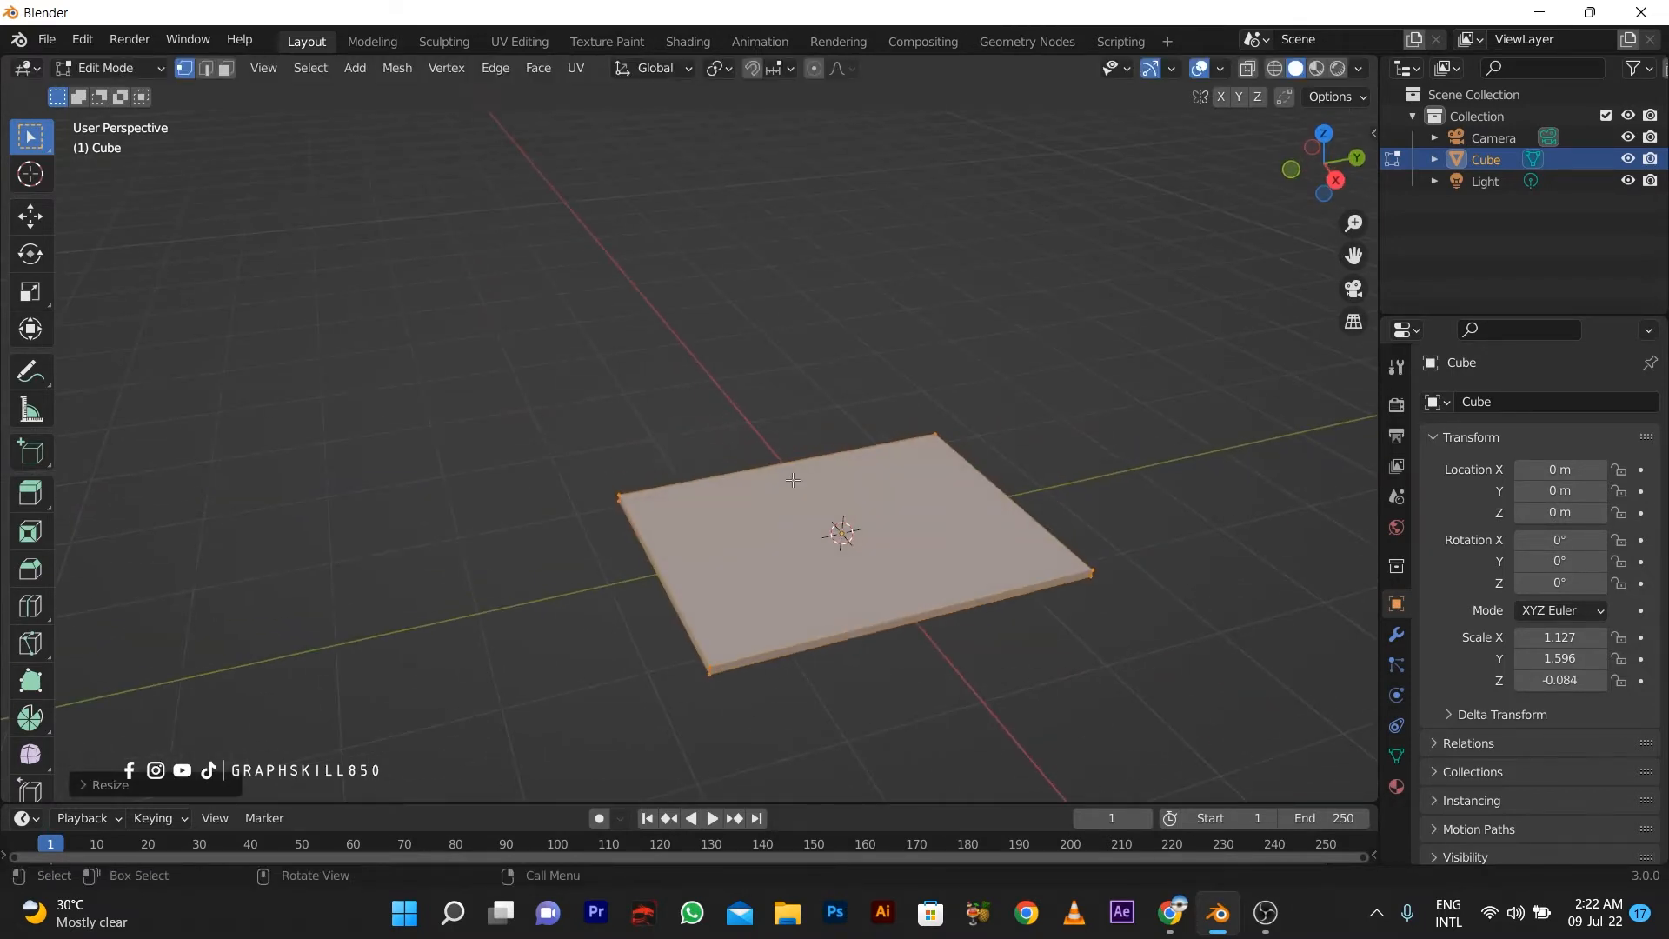
Add 7 evenly spaced loop cuts across the slab, running parallel to its short sides.
key("KP_7")
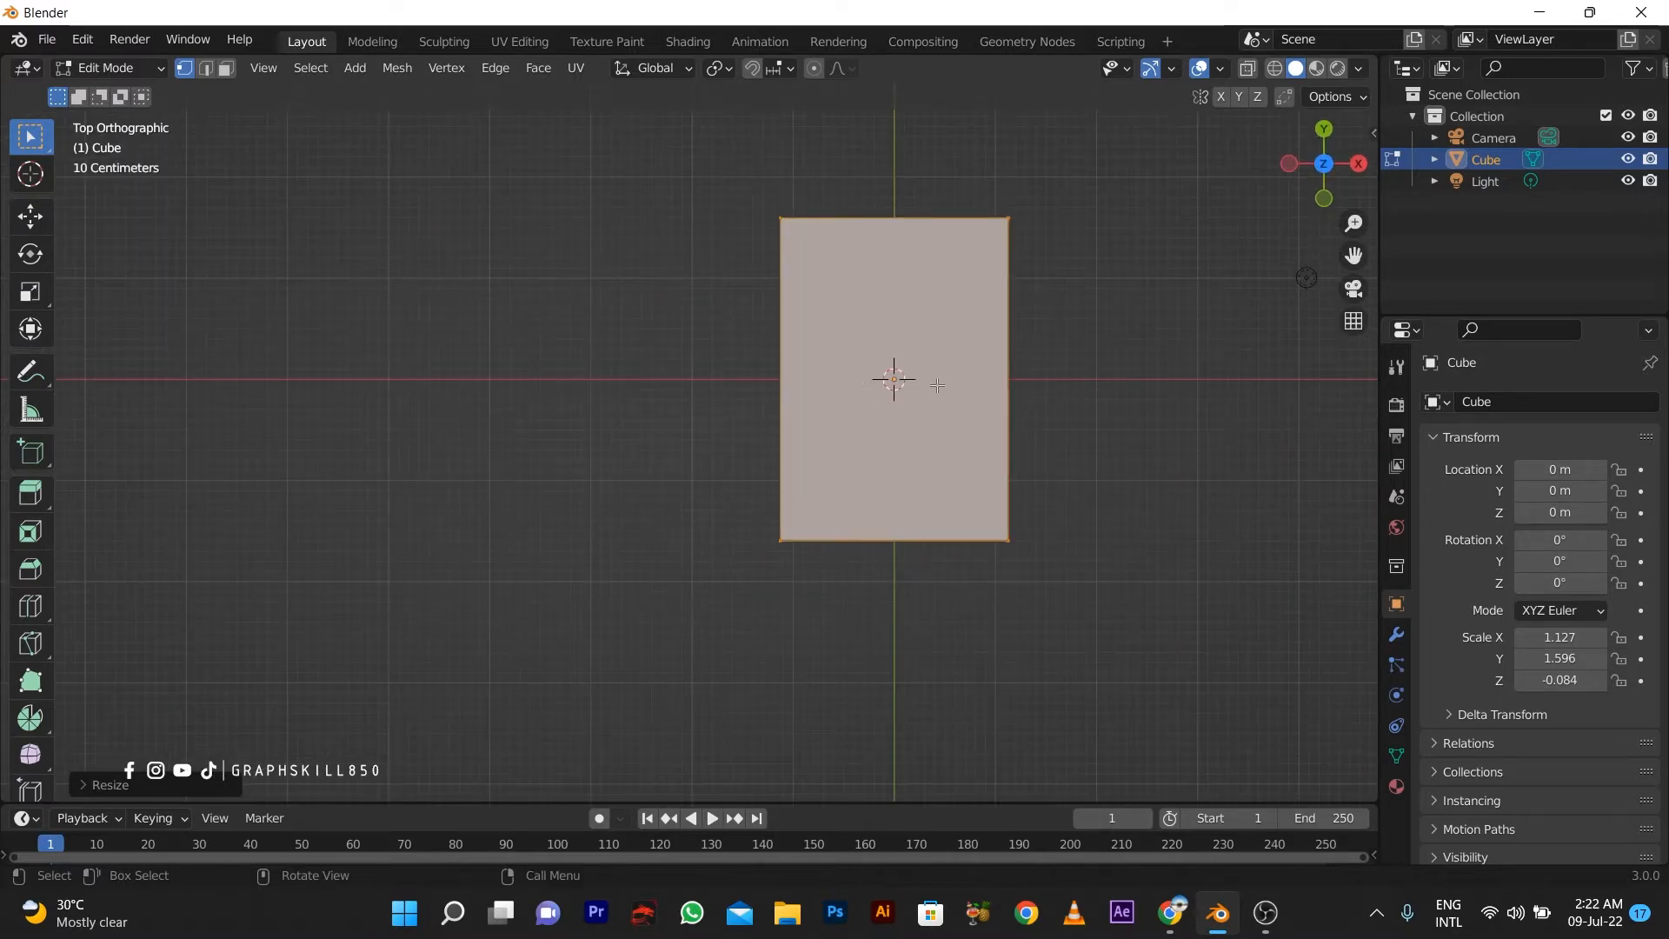
middle_click_drag(1007, 357, 836, 708)
key("ctrl+r")
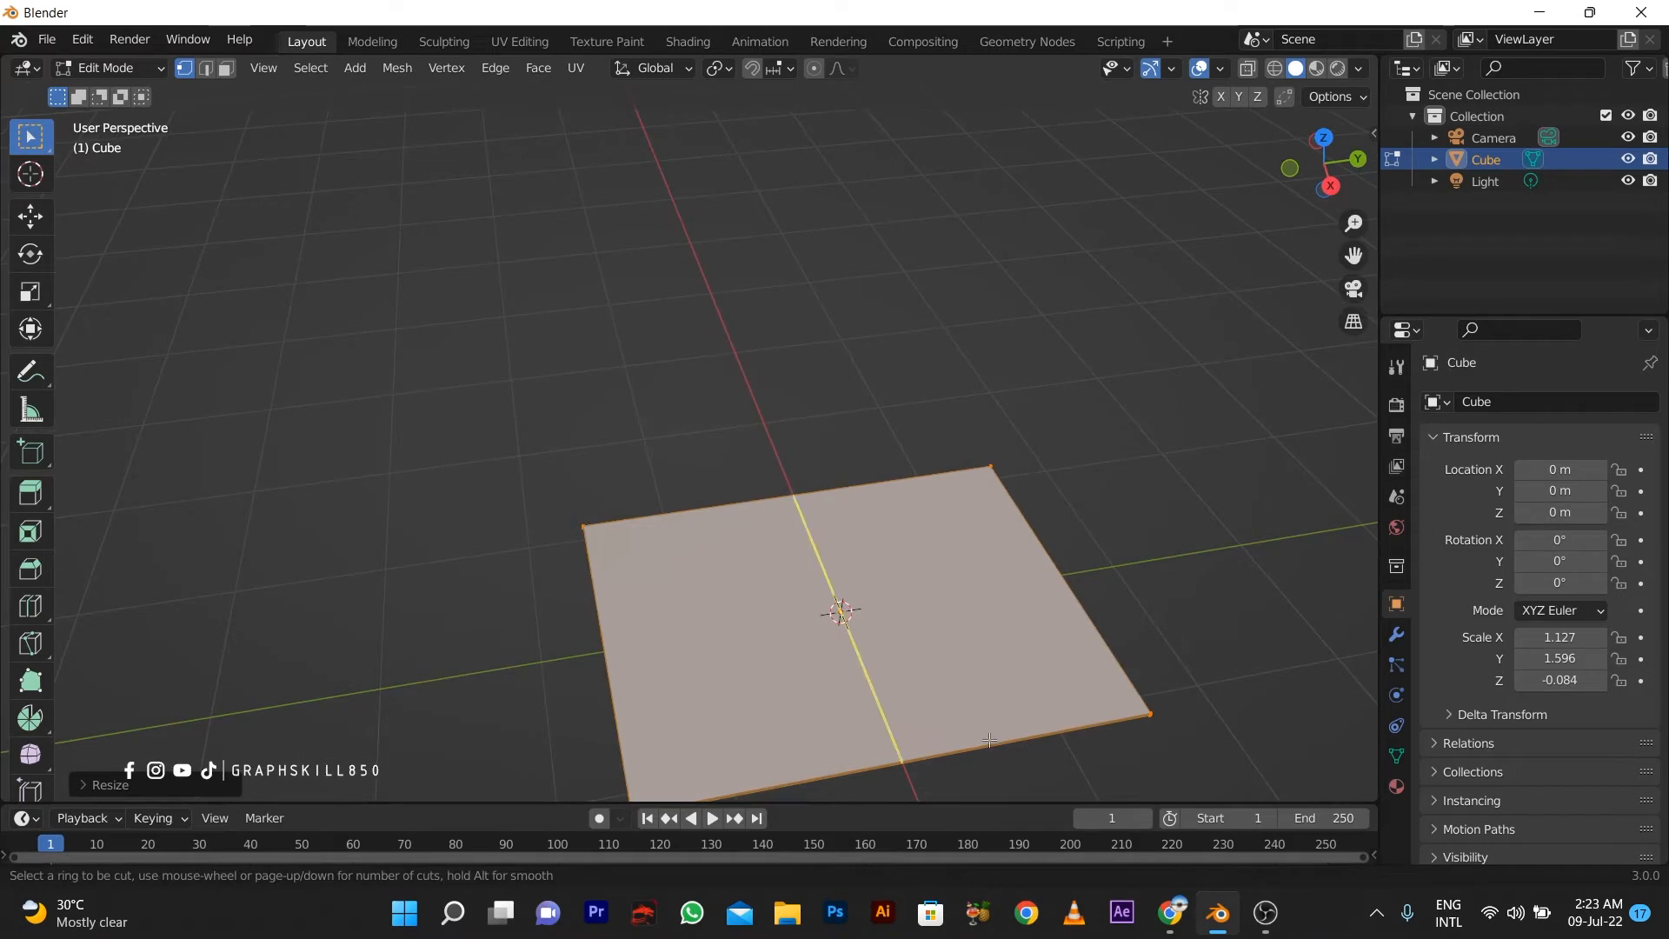
scroll(989, 740, "up", 6)
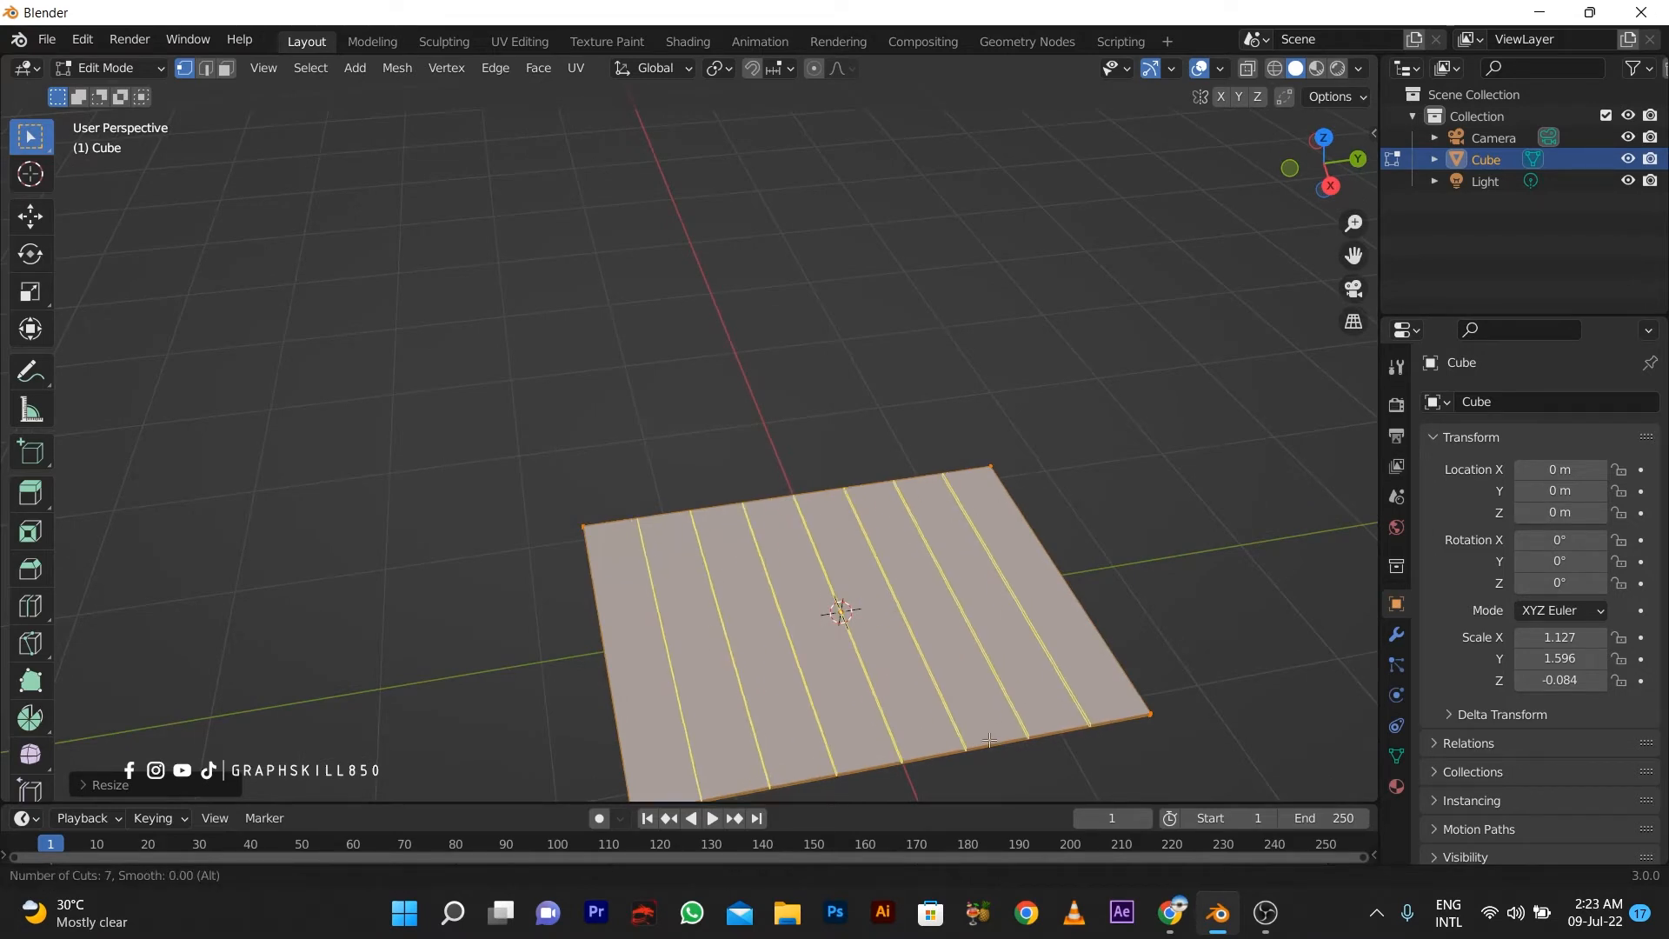
left_click(989, 740)
middle_click_drag(989, 739, 826, 565)
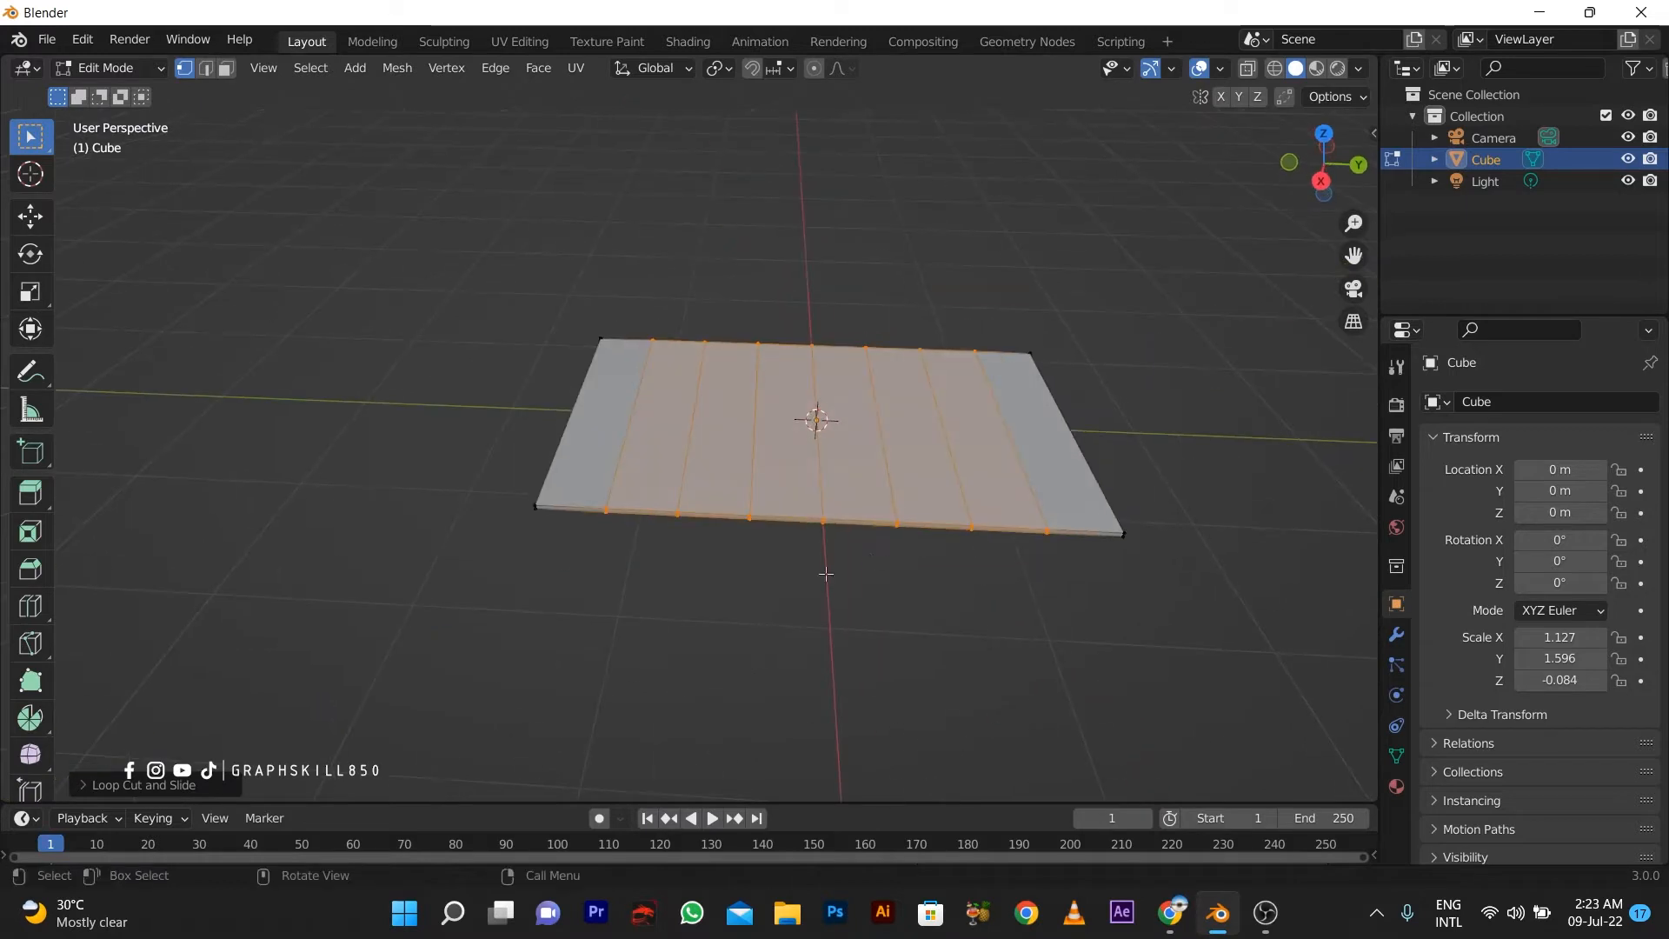
Pull the middle of the slab's long +X edge inward with proportional editing to form a concave desk-front curve.
left_click(804, 574)
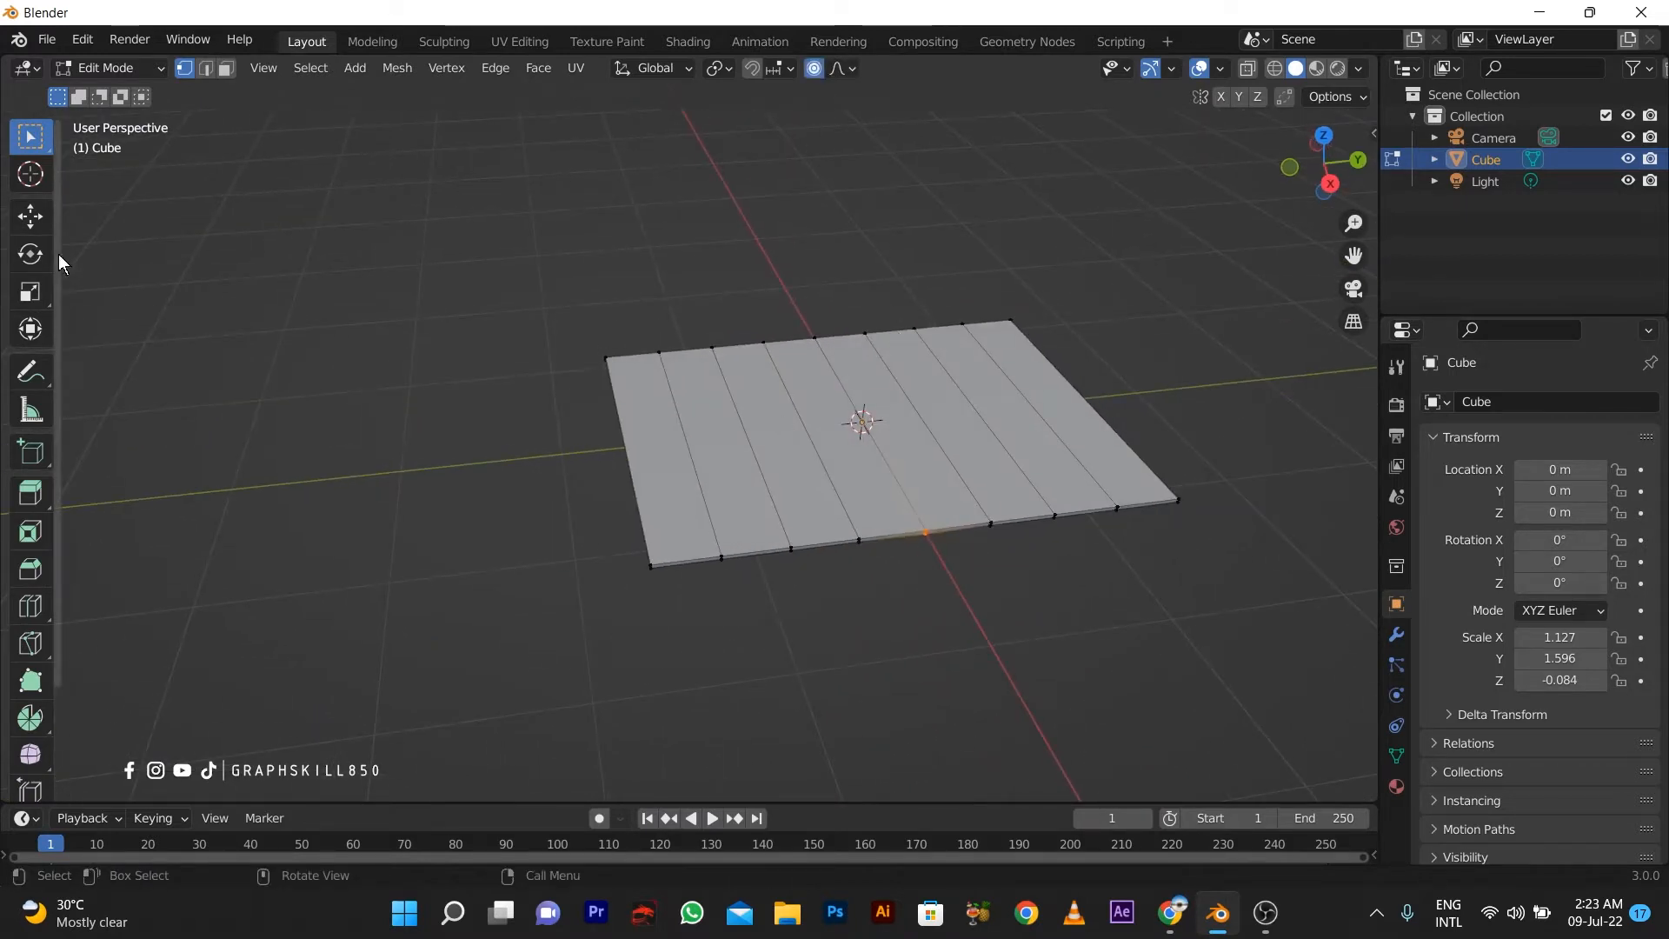
left_click(31, 215)
left_click_drag(945, 575, 910, 529)
scroll(937, 540, "up", 5)
scroll(913, 519, "down", 9)
scroll(913, 519, "down", 2)
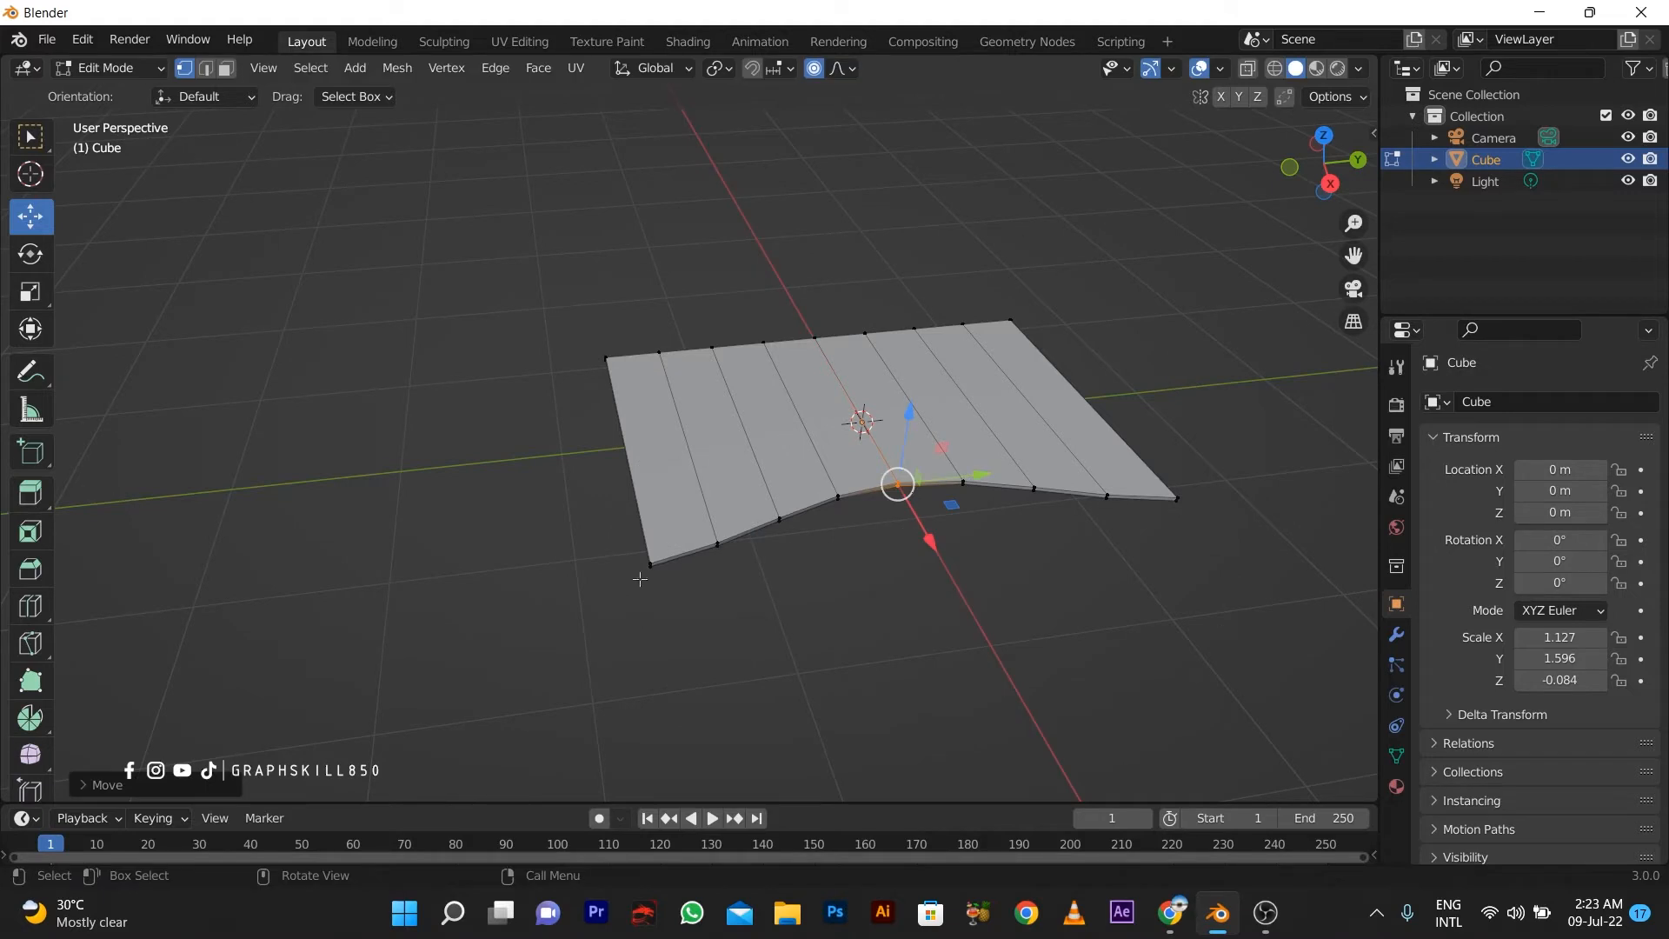
Select the four short vertical edges at the tabletop's corners in edge select mode.
middle_click_drag(640, 579, 678, 533)
middle_click_drag(883, 461, 797, 447)
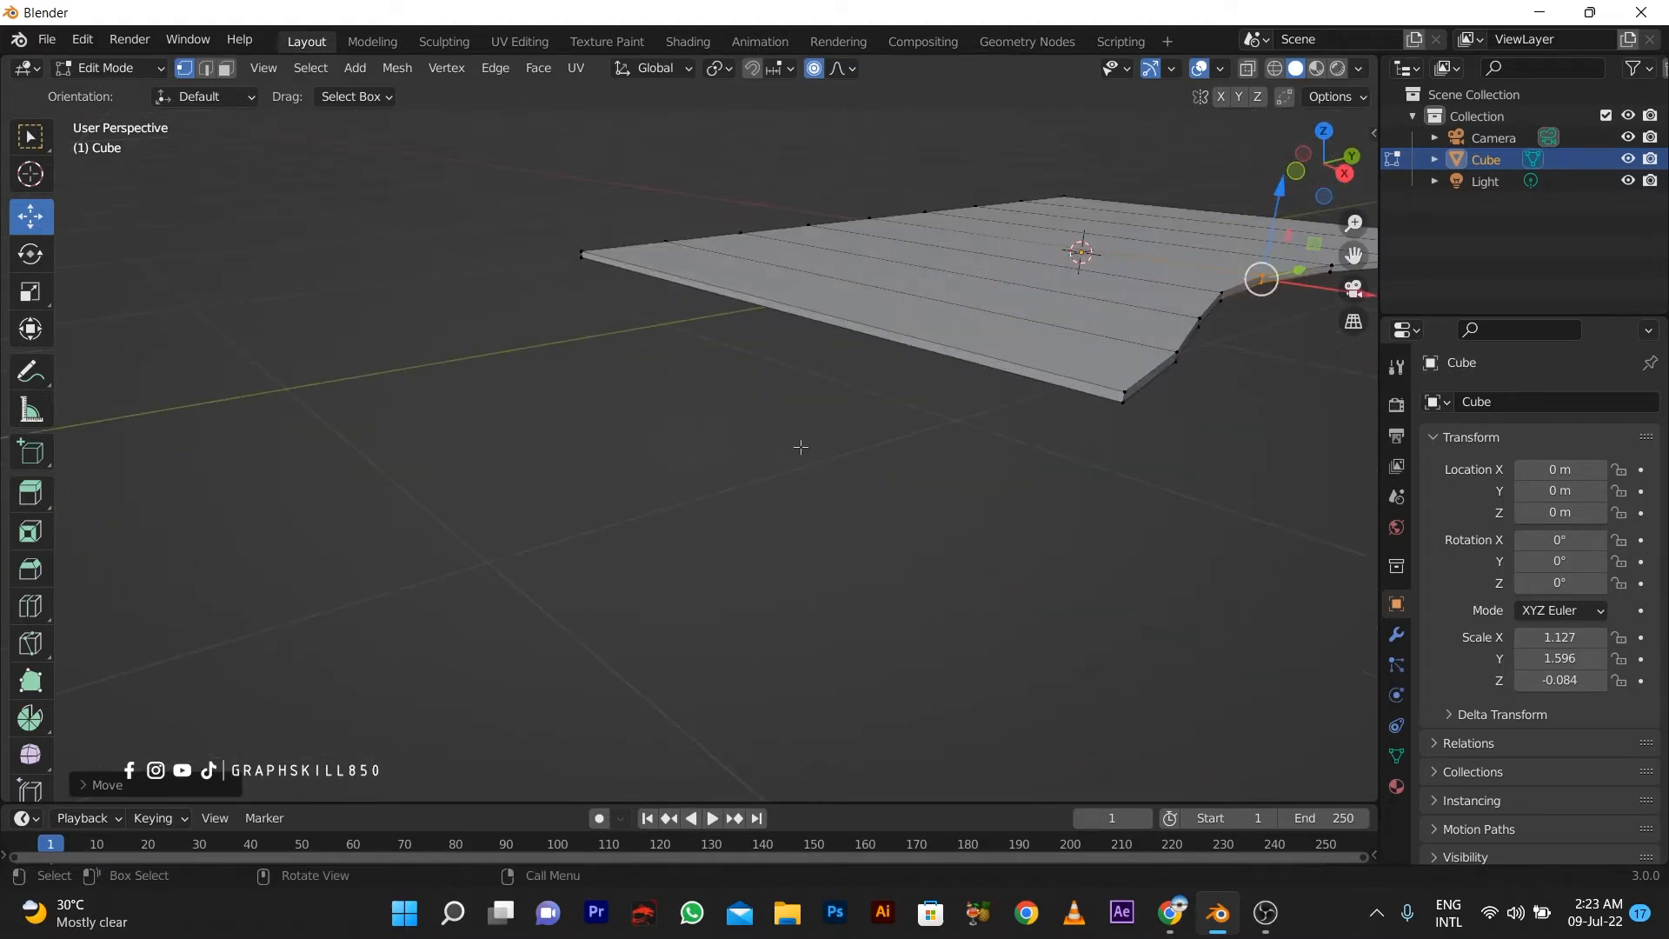
left_click(205, 68)
middle_click_drag(1151, 417, 764, 433)
scroll(432, 499, "up", 7)
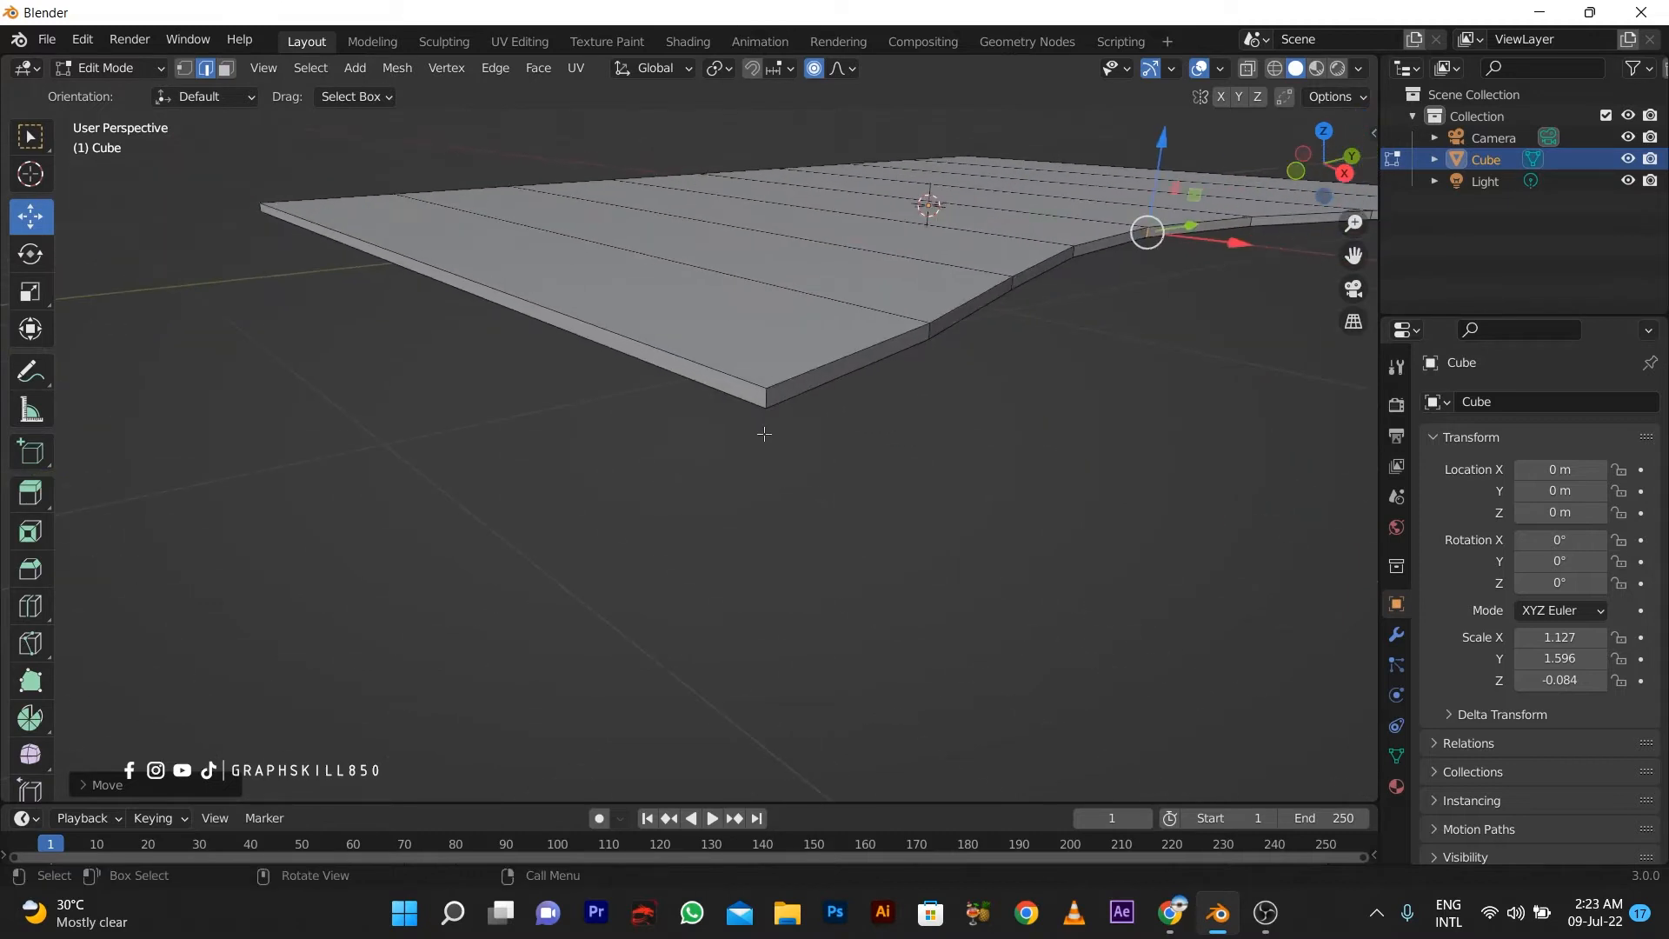
left_click(765, 400)
scroll(487, 478, "down", 4)
middle_click_drag(477, 492, 820, 447)
scroll(826, 443, "up", 4)
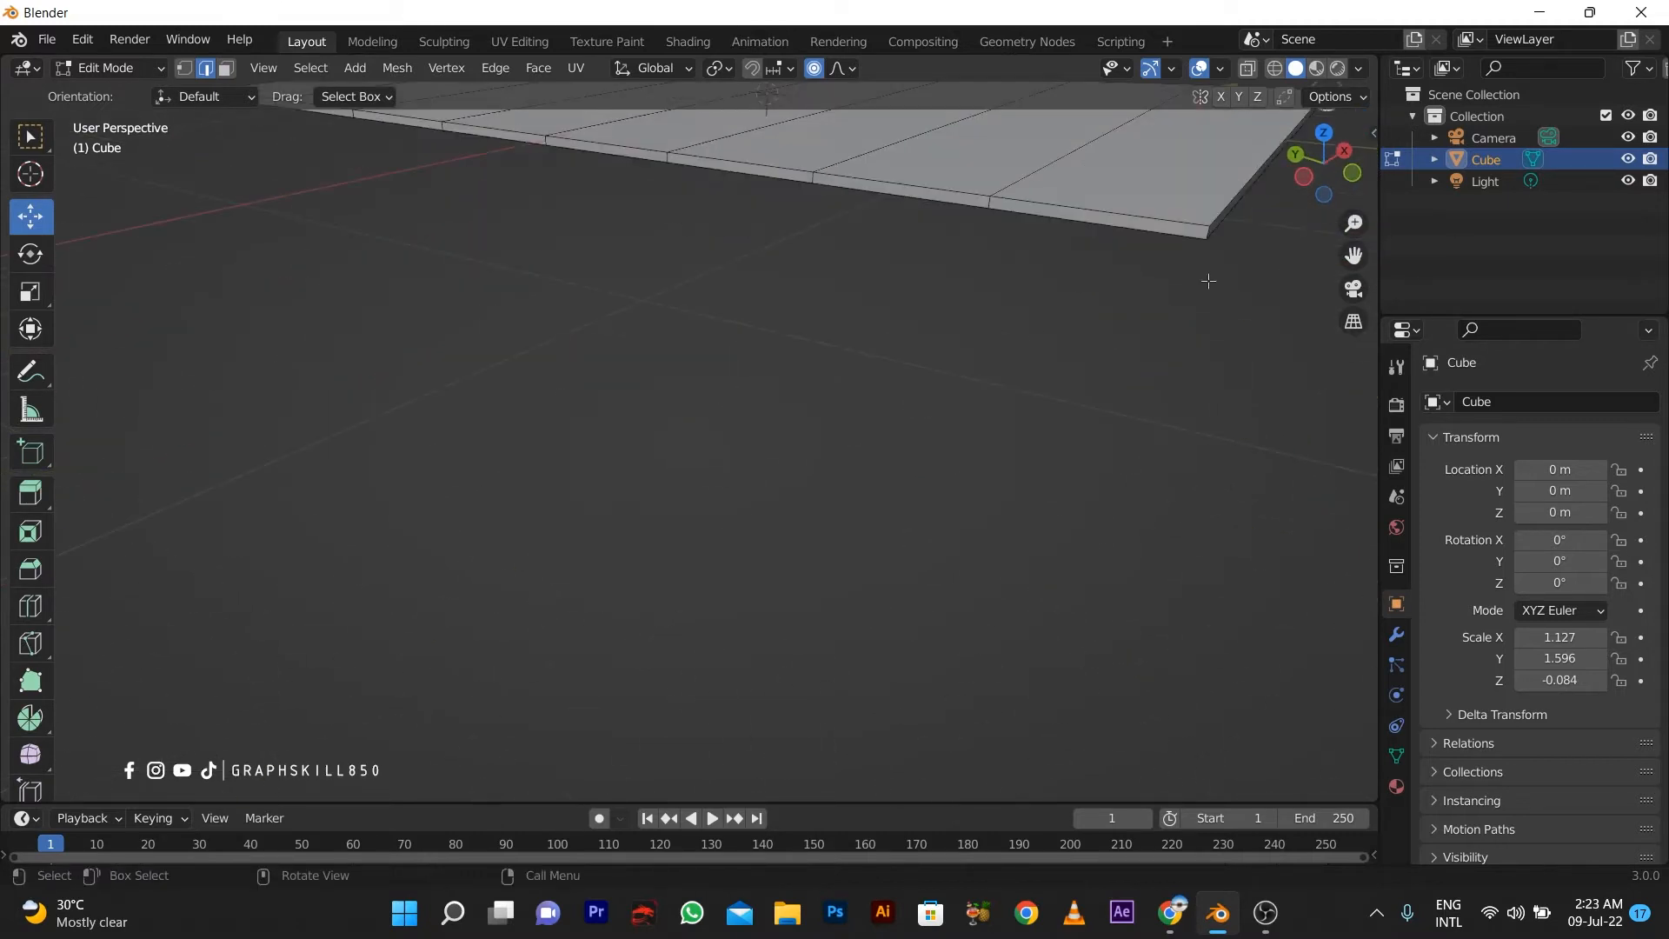
middle_click_drag(1208, 281, 943, 443, "shift")
scroll(939, 443, "up", 5)
left_click(1351, 453, "shift")
scroll(976, 521, "down", 8)
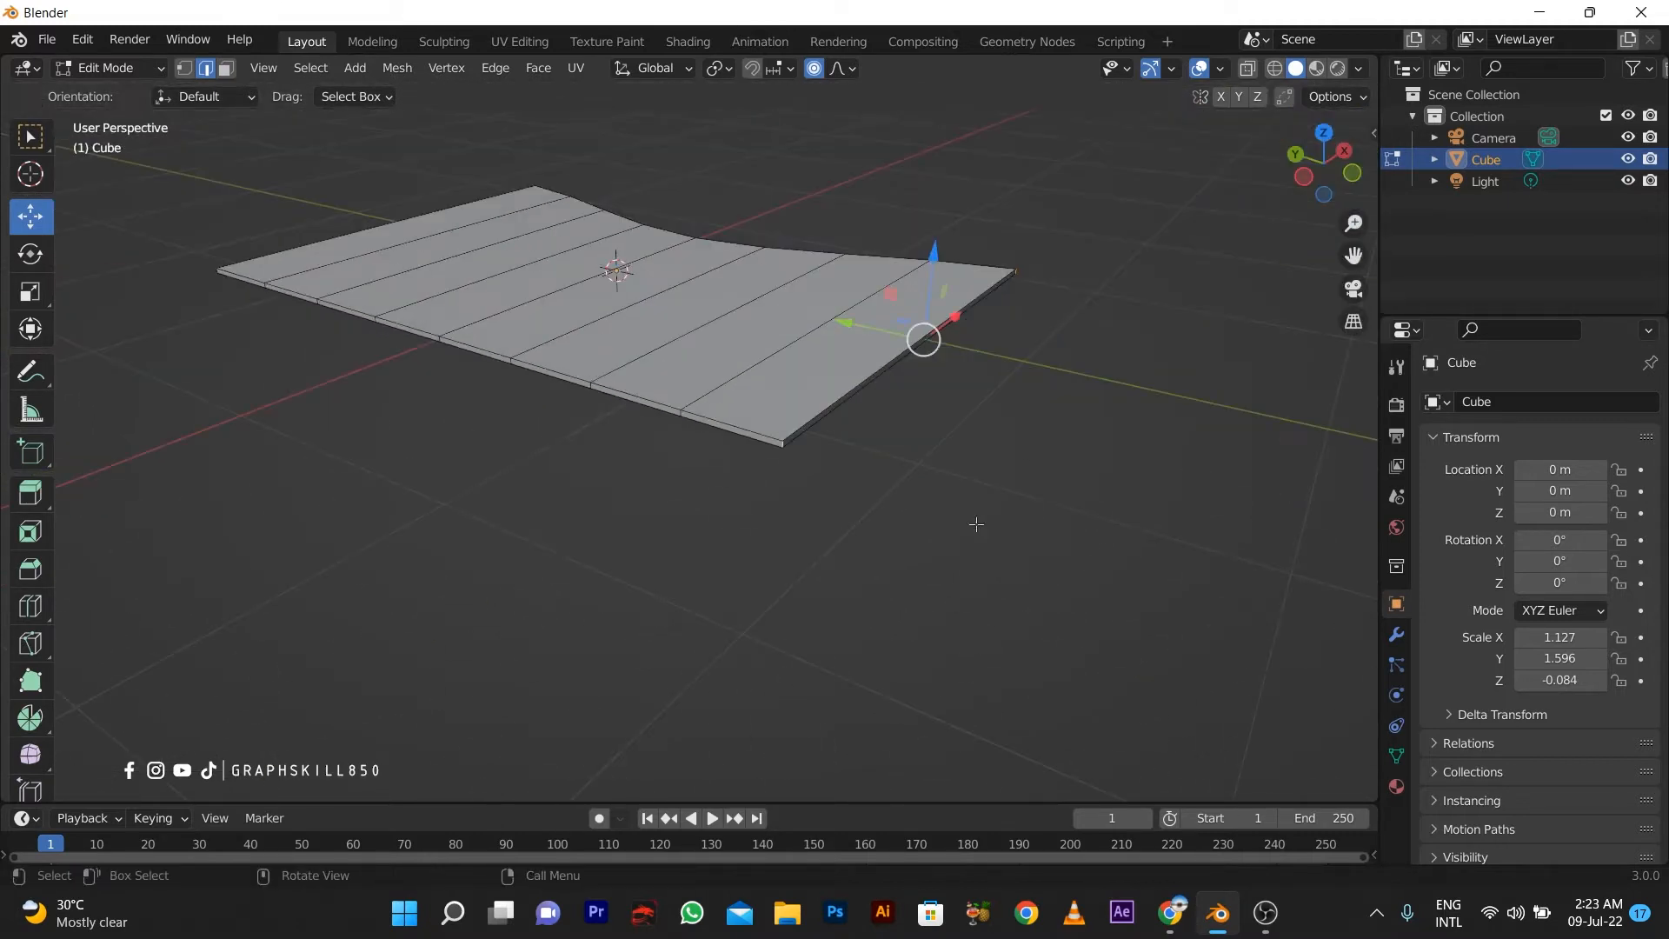
middle_click_drag(521, 443, 724, 462)
scroll(725, 462, "up", 6)
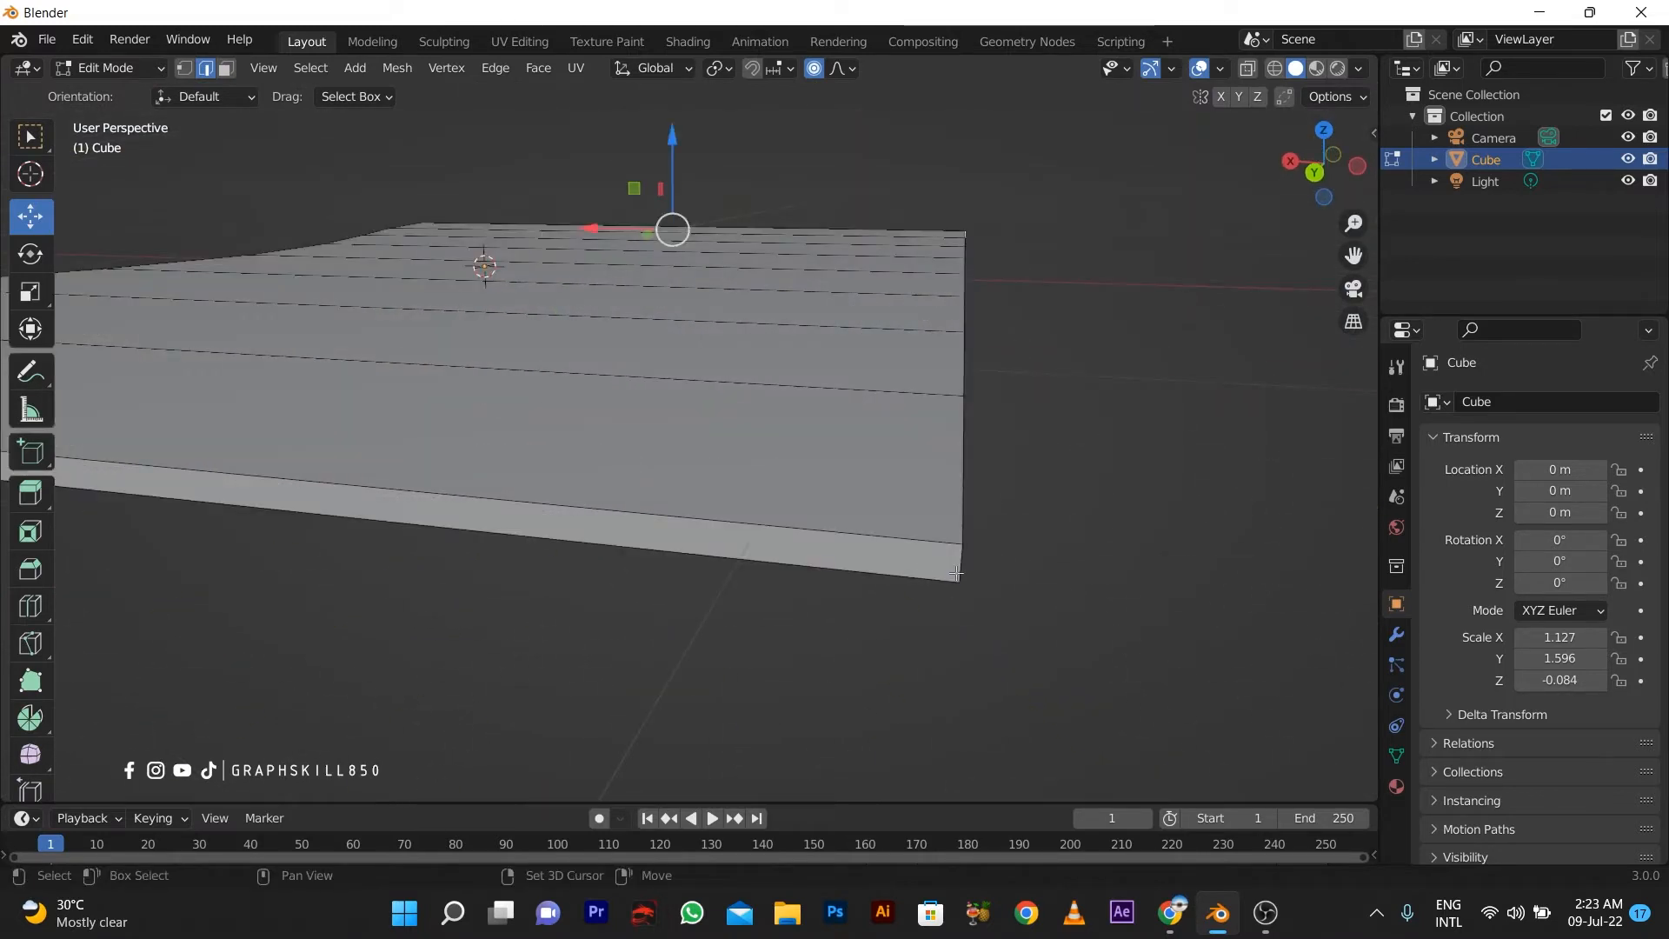
scroll(206, 524, "down", 5)
middle_click_drag(205, 524, 969, 406)
scroll(799, 392, "up", 5)
middle_click_drag(794, 472, 800, 577)
Cancel a trial bevel of the corner edges and apply all transforms to the tabletop object.
key("ctrl+b")
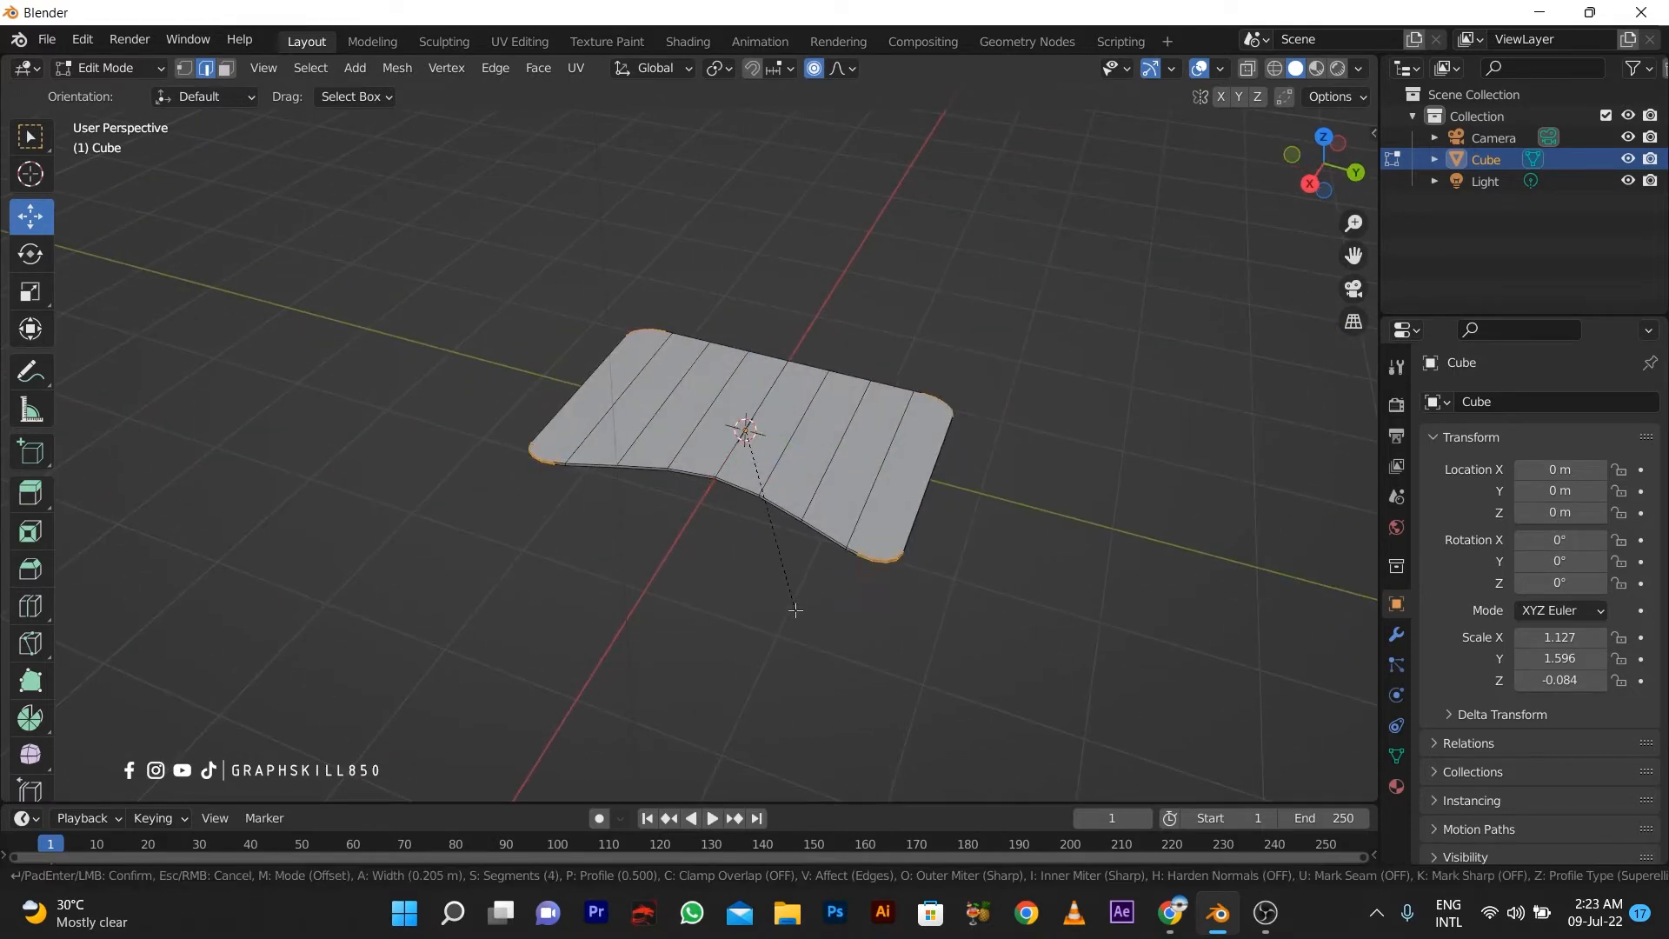
key("Escape")
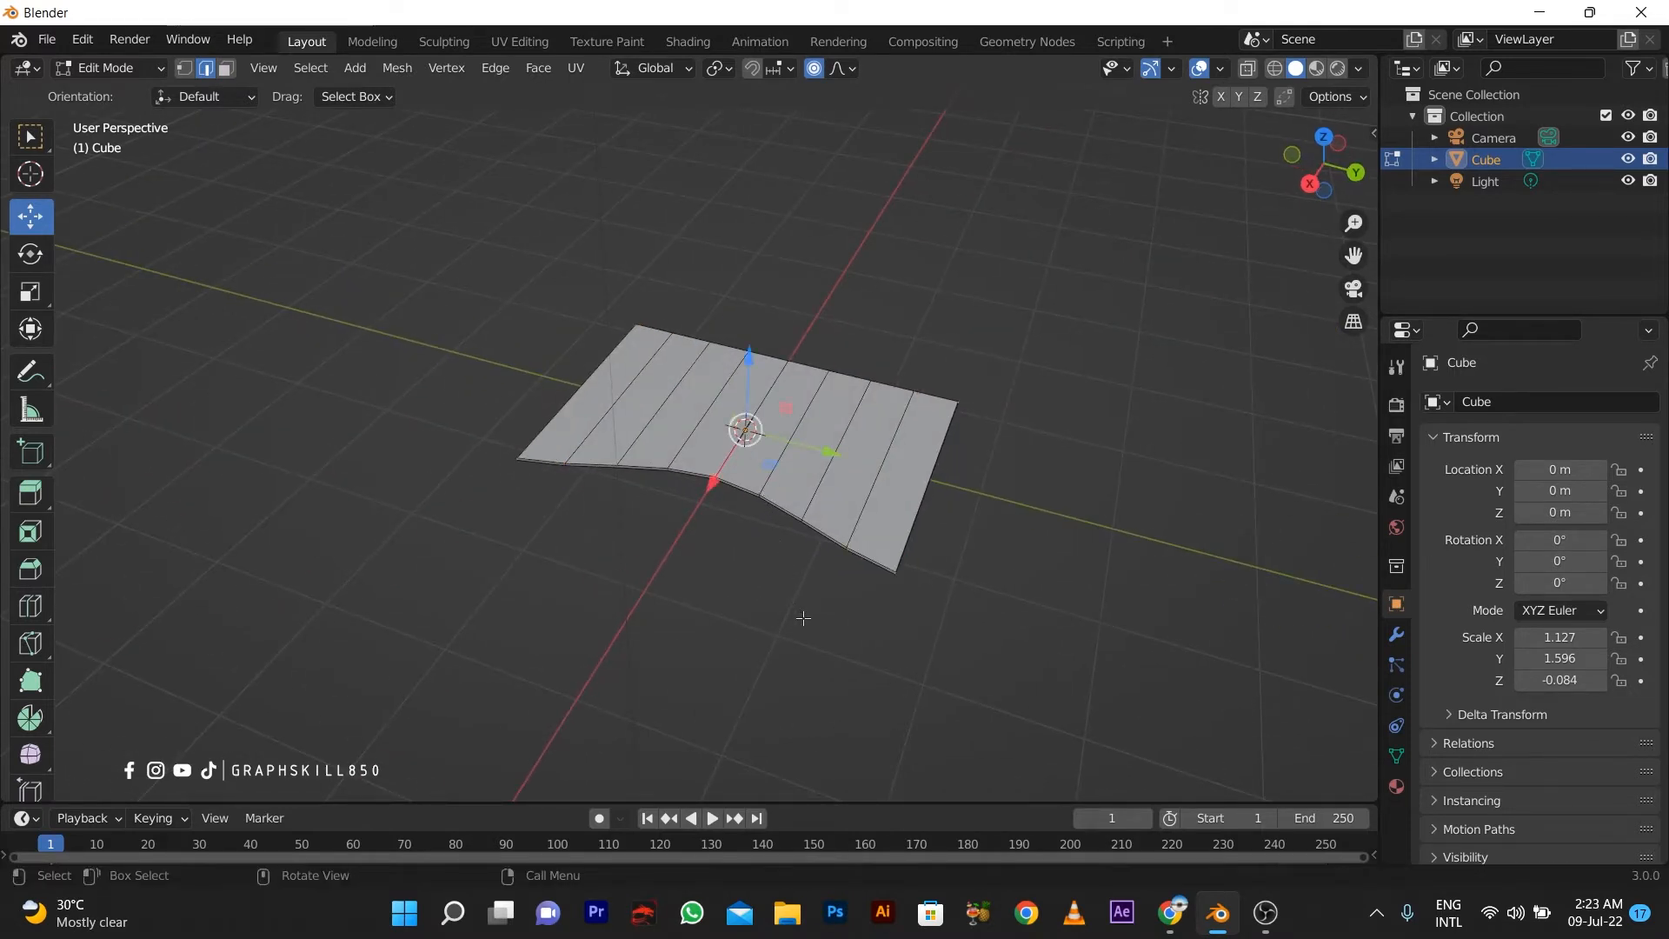
key("Tab")
key("ctrl+a")
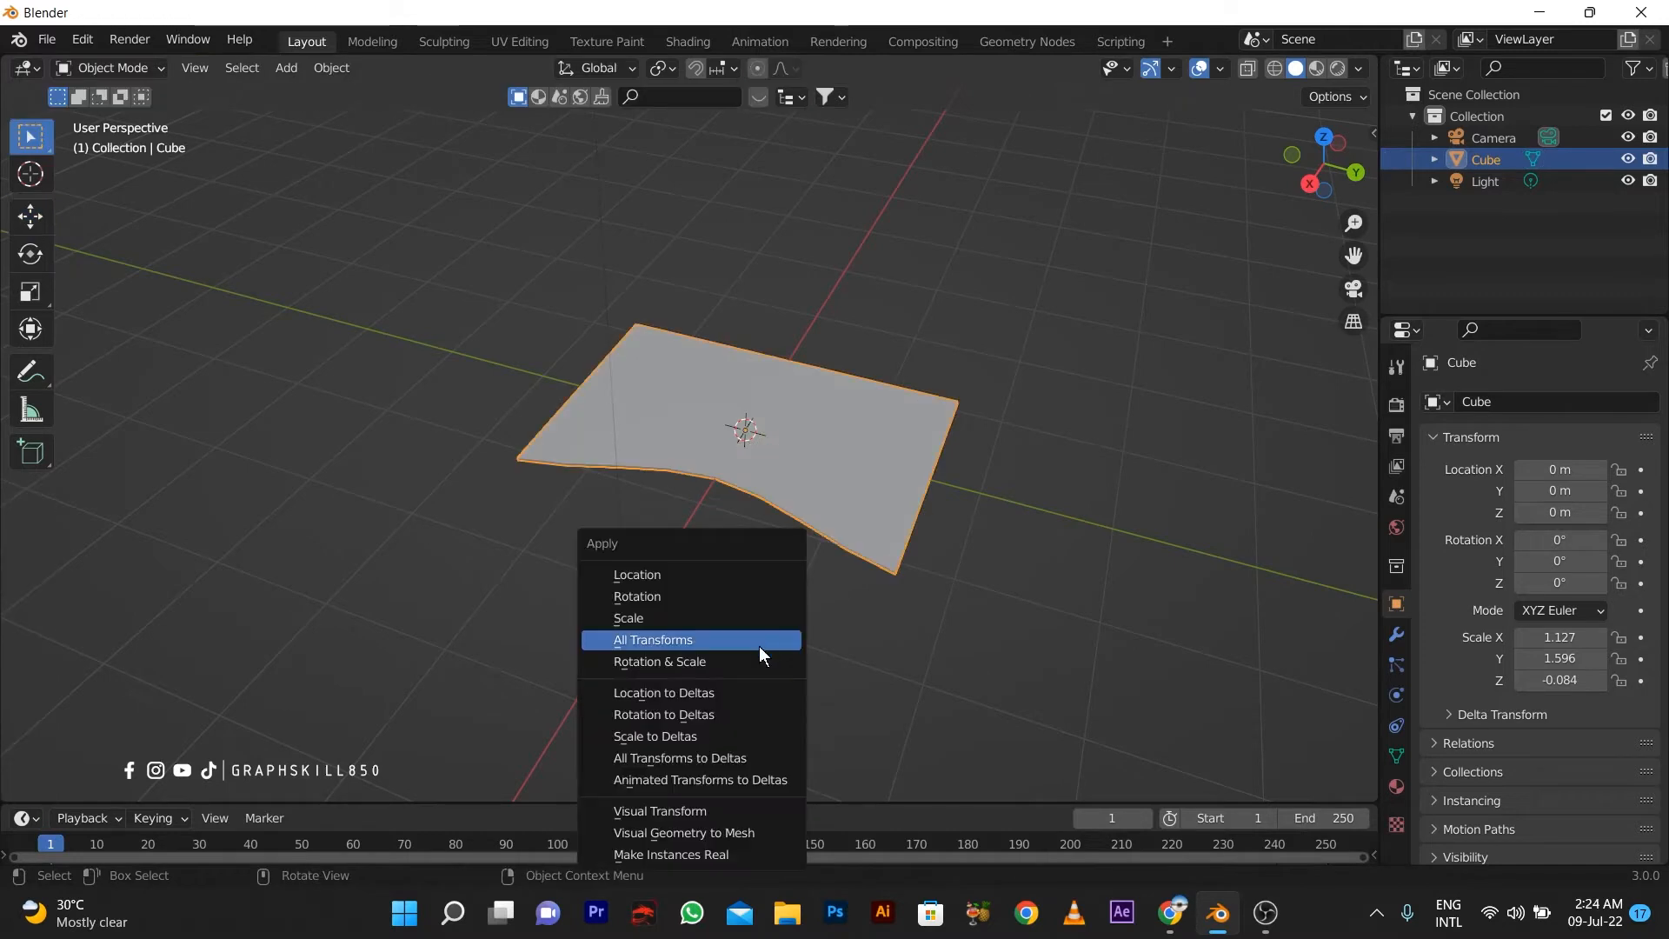
left_click(759, 645)
key("Tab")
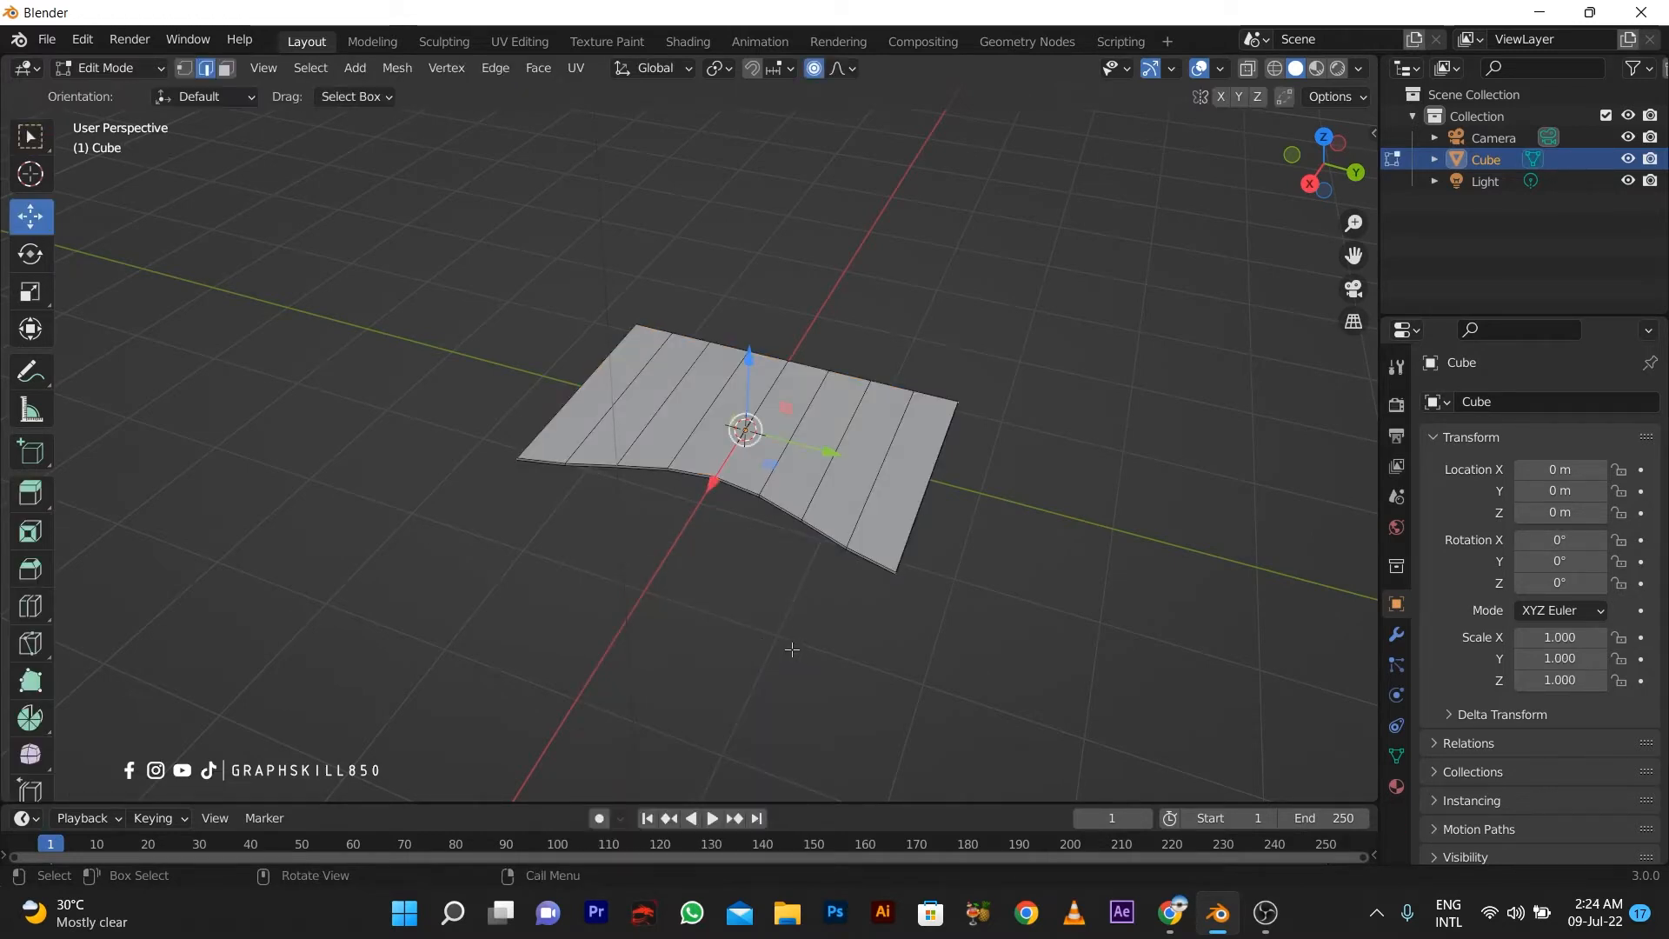
Round the tabletop's four corner edges with a 5-segment bevel and return to object mode.
key("ctrl+b")
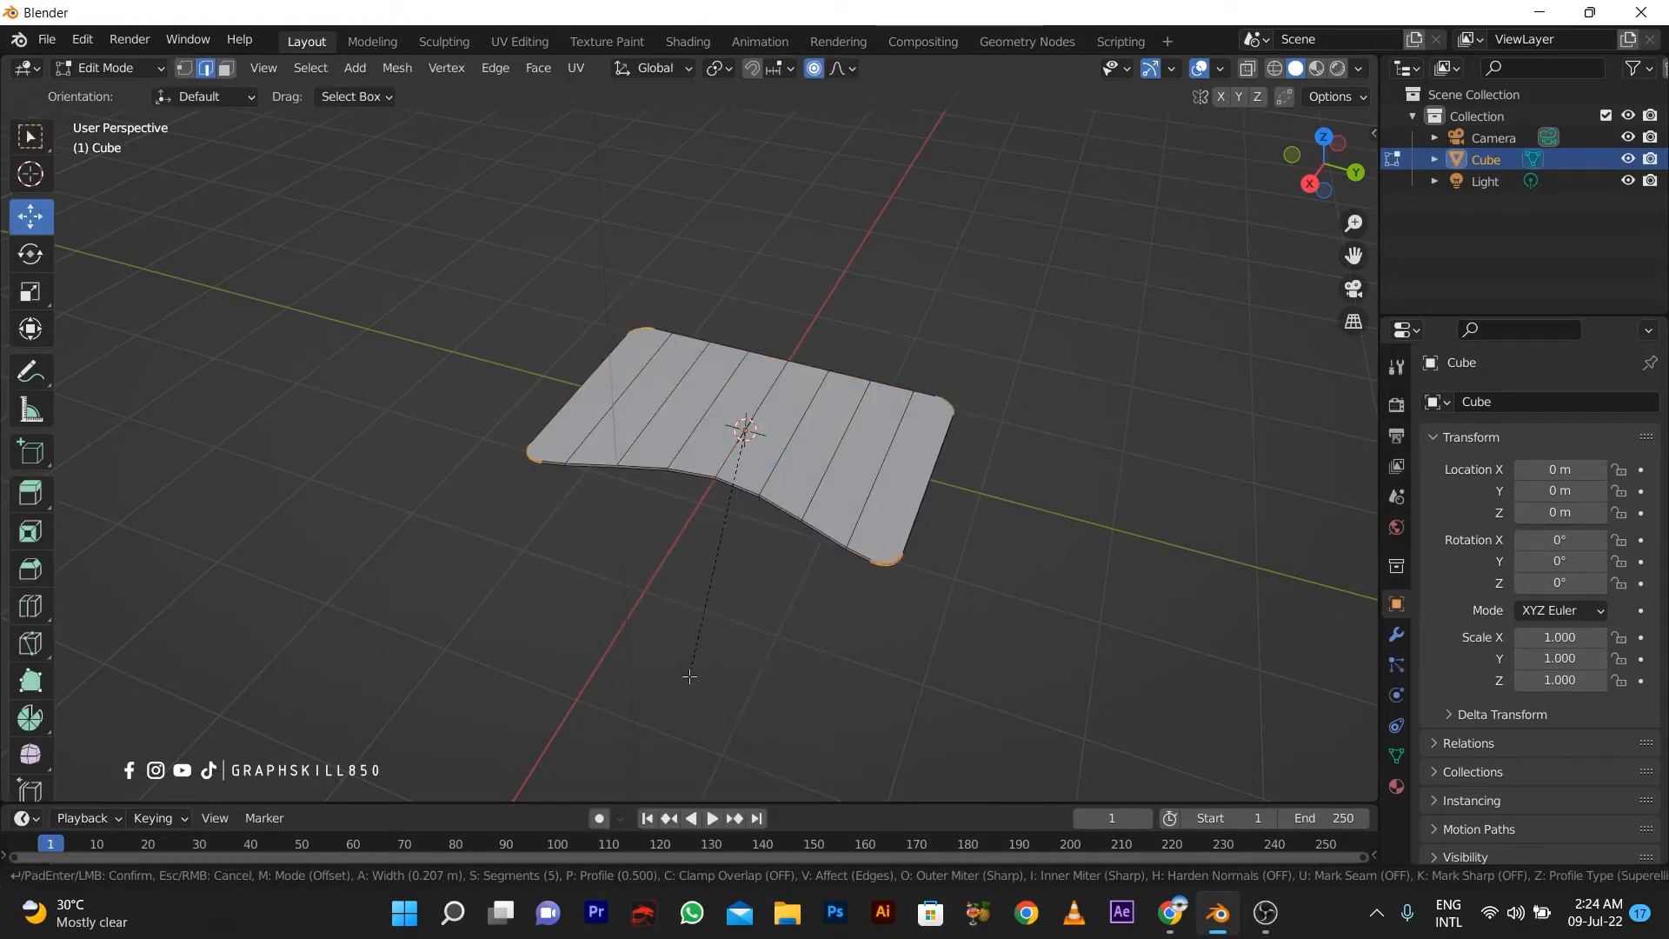
left_click(671, 685)
key("Tab")
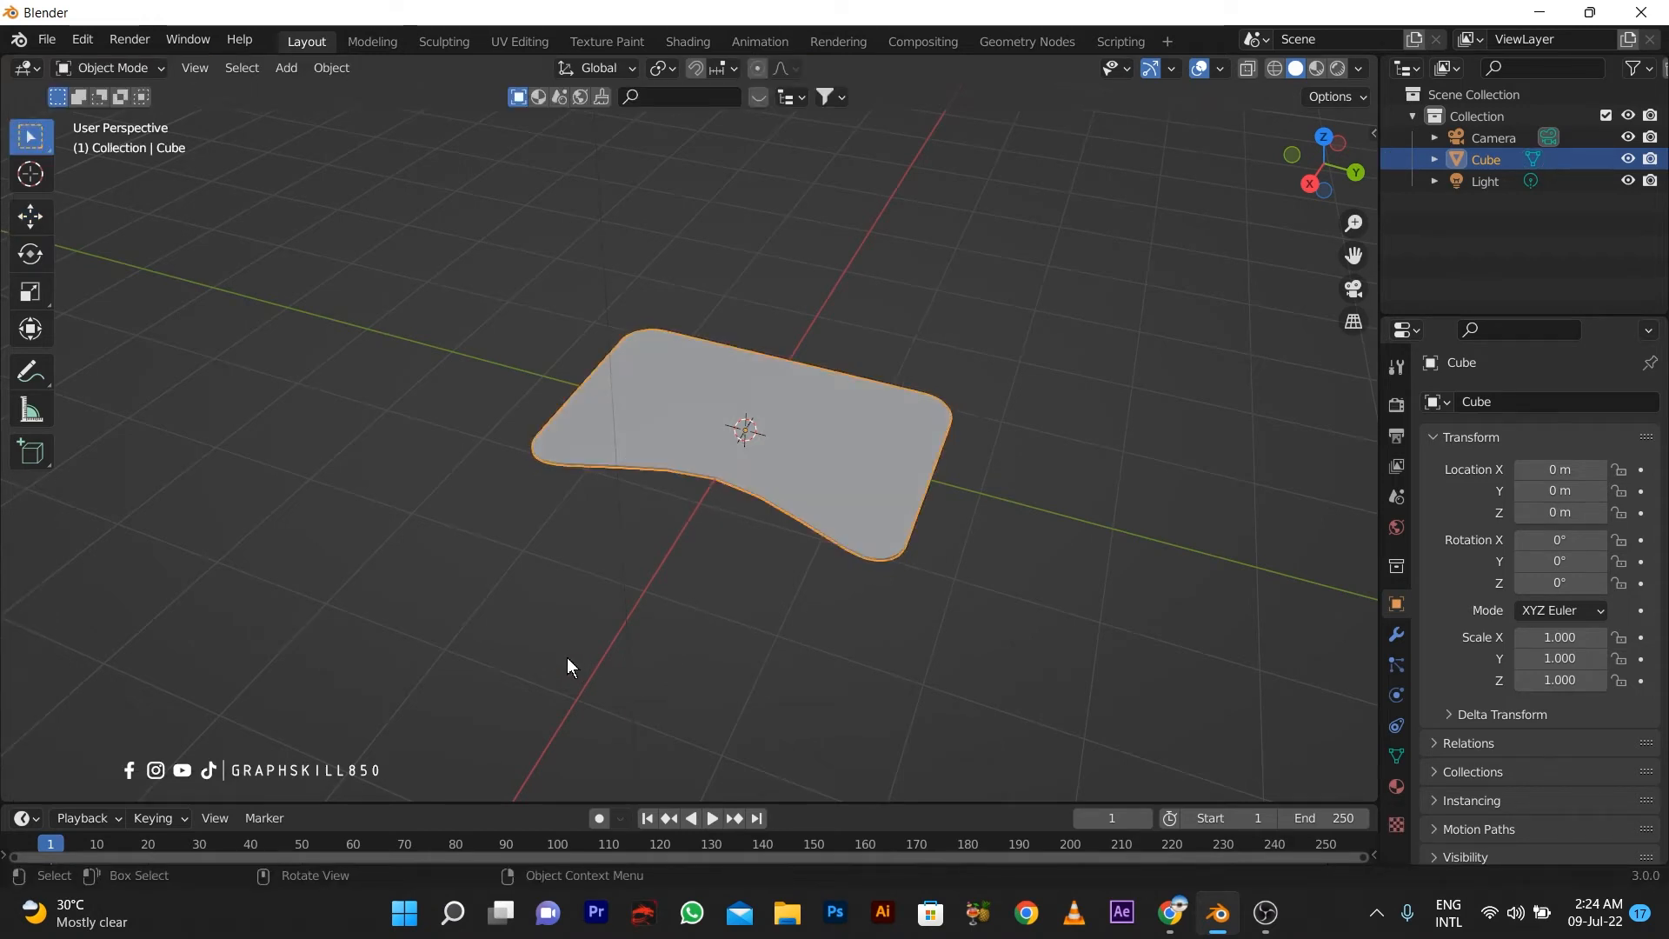
Shade the tabletop smooth and enable Auto Smooth at 30° for its normals.
middle_click_drag(567, 657, 737, 608)
scroll(691, 485, "up", 4)
right_click(691, 419)
left_click(754, 421)
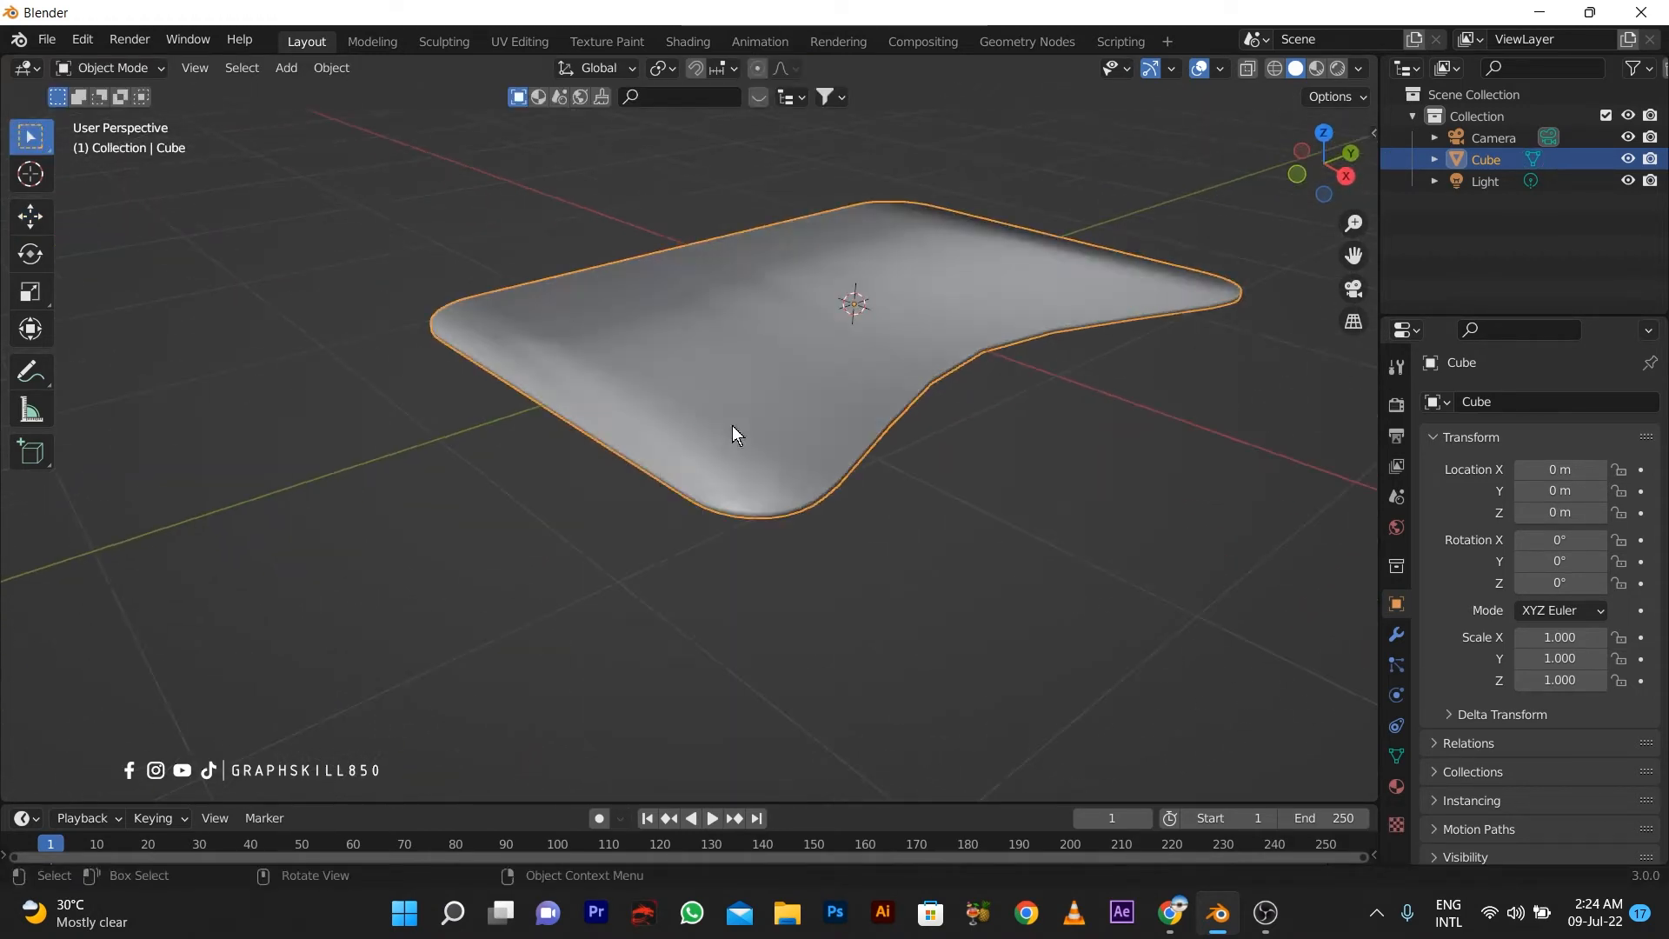
left_click(1396, 755)
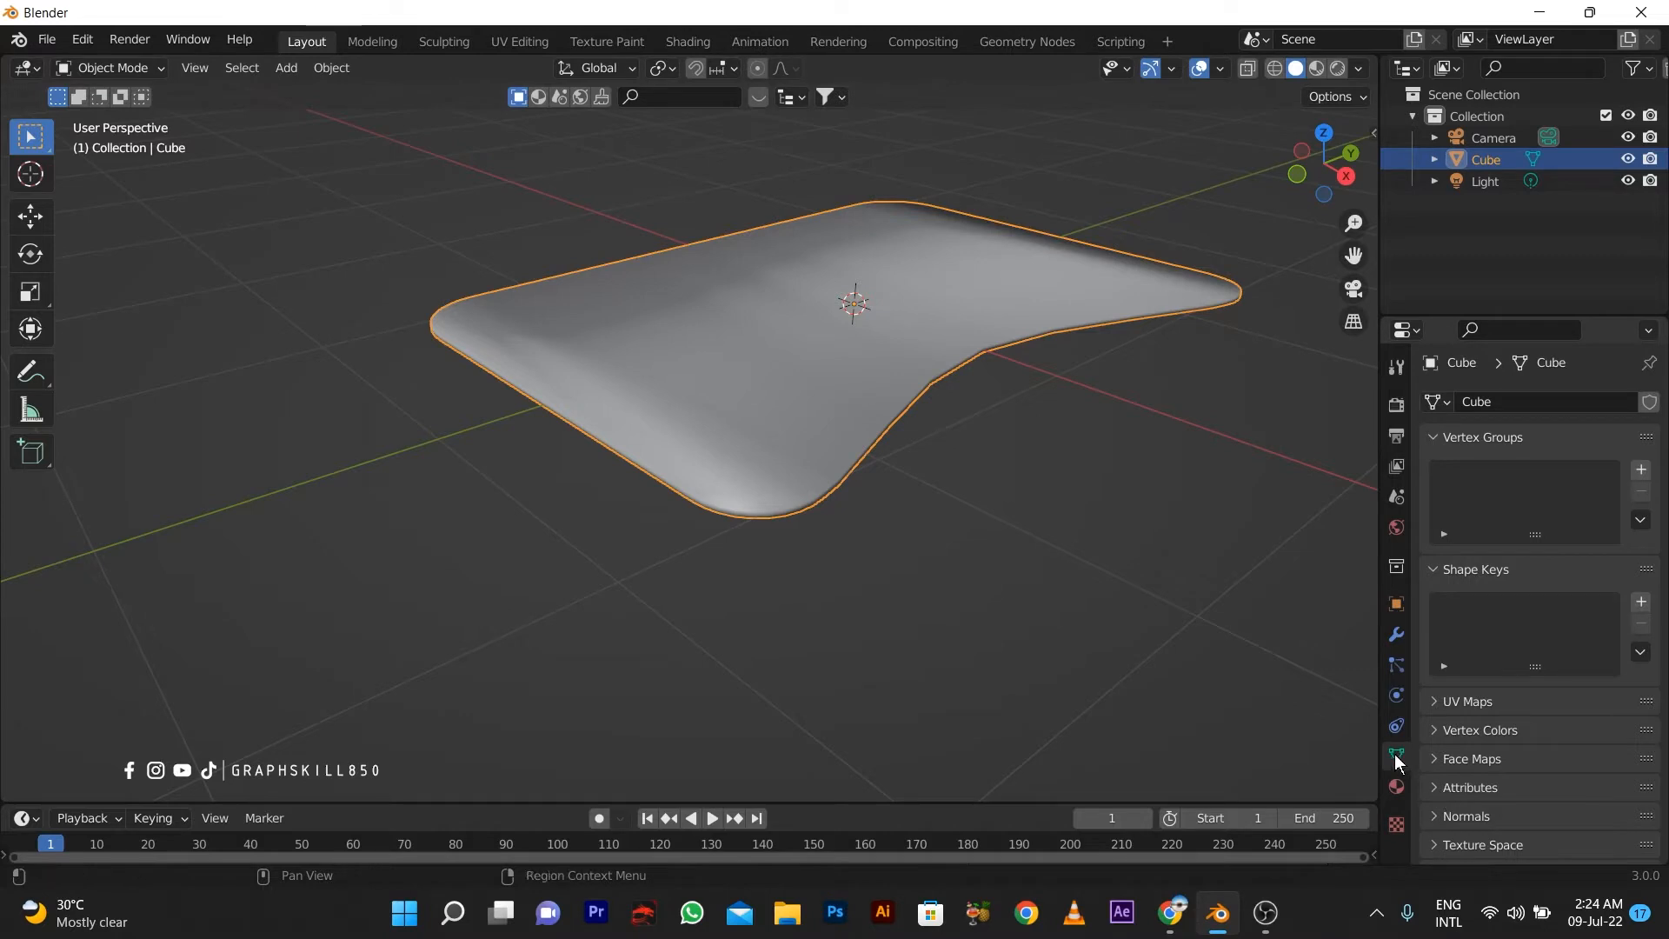
left_click(1432, 815)
left_click(1521, 848)
middle_click_drag(877, 626, 800, 594)
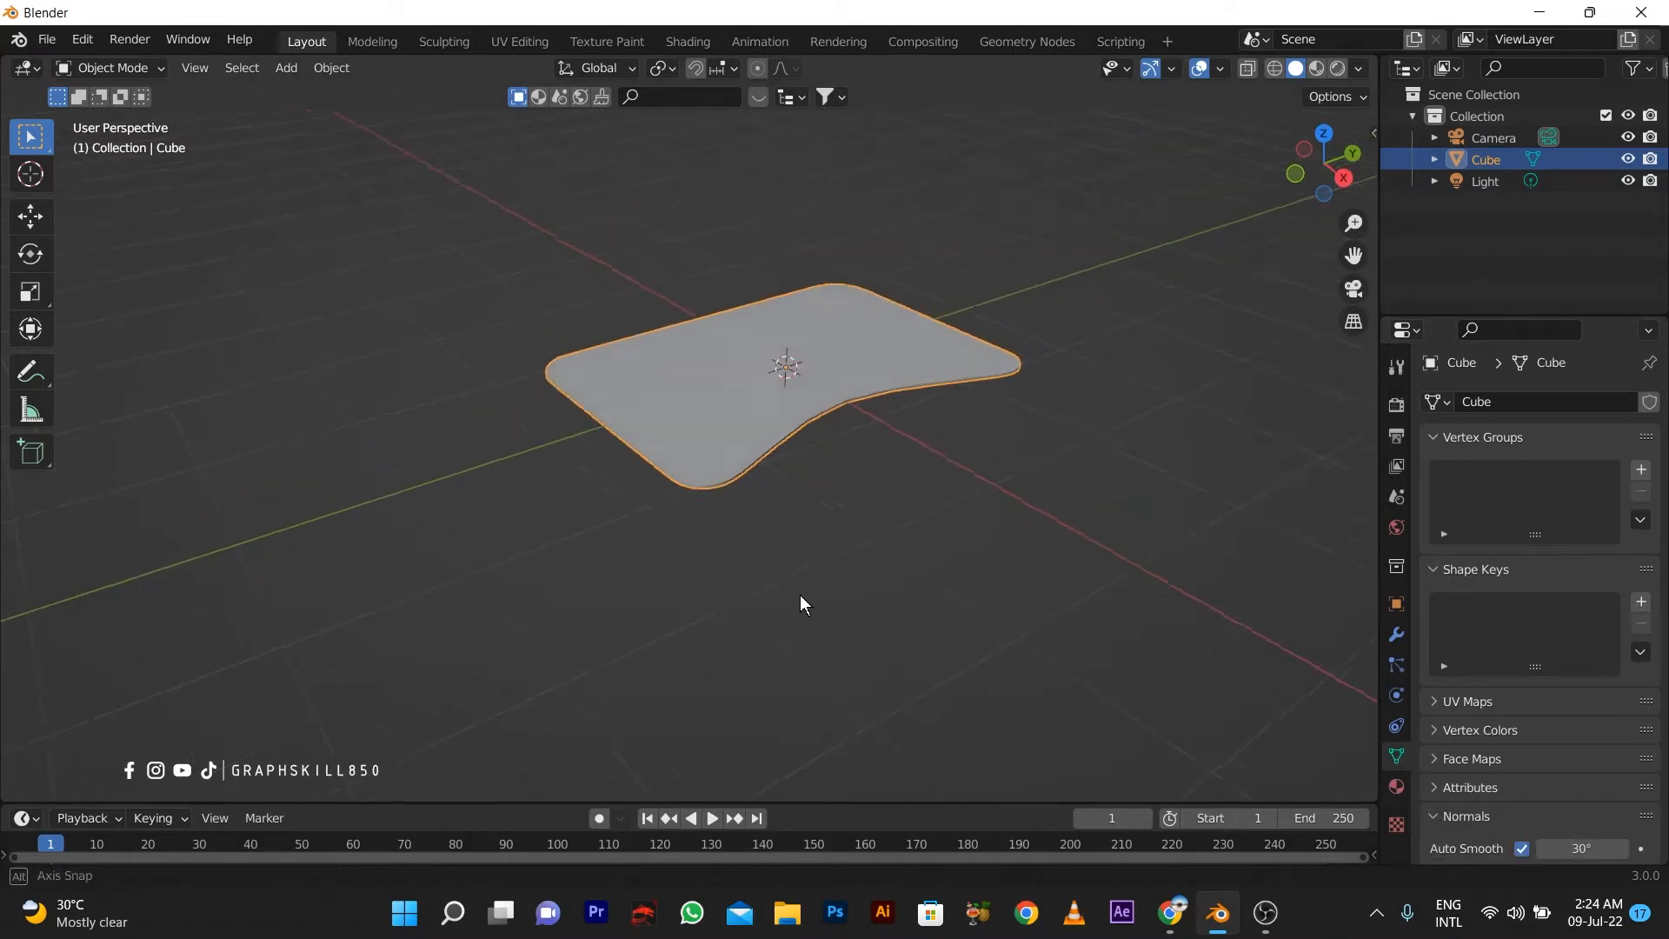
scroll(714, 436, "up", 4)
key("Tab")
mouse_move(713, 437)
middle_mouse_down()
mouse_move(642, 426)
mouse_move(707, 484)
mouse_move(669, 459)
mouse_move(732, 441)
middle_mouse_up()
key("Tab")
Add a cylinder mesh in front view and scale it down uniformly to a small size suited to a table leg.
key("KP_1")
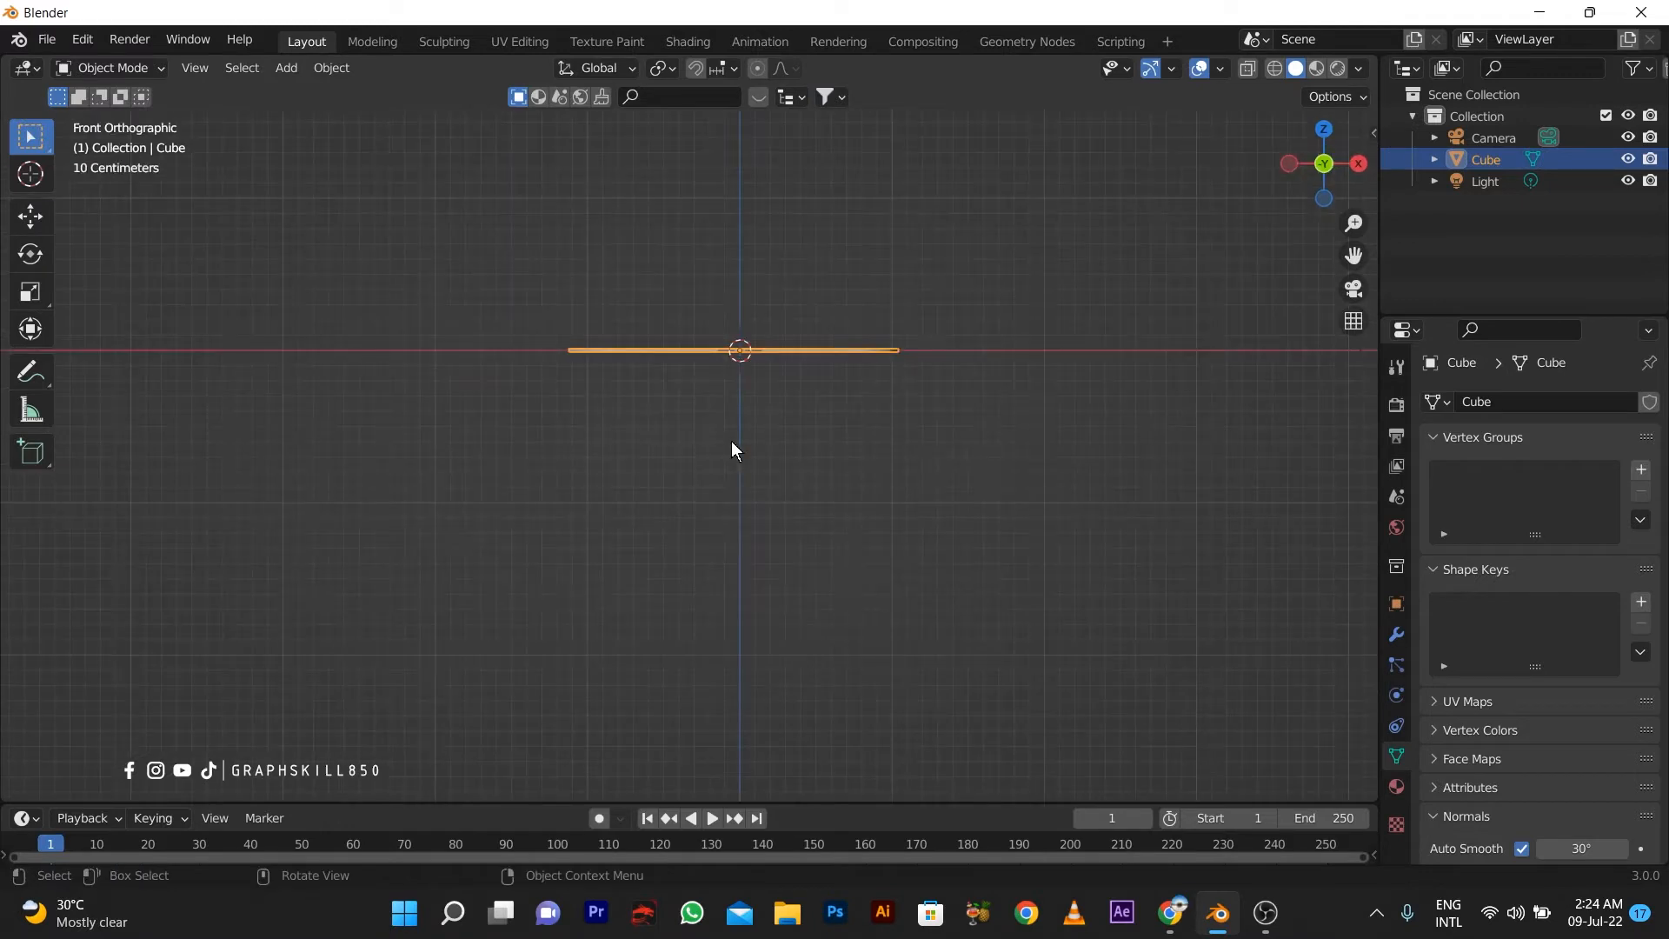
key("shift+a")
mouse_move(651, 414)
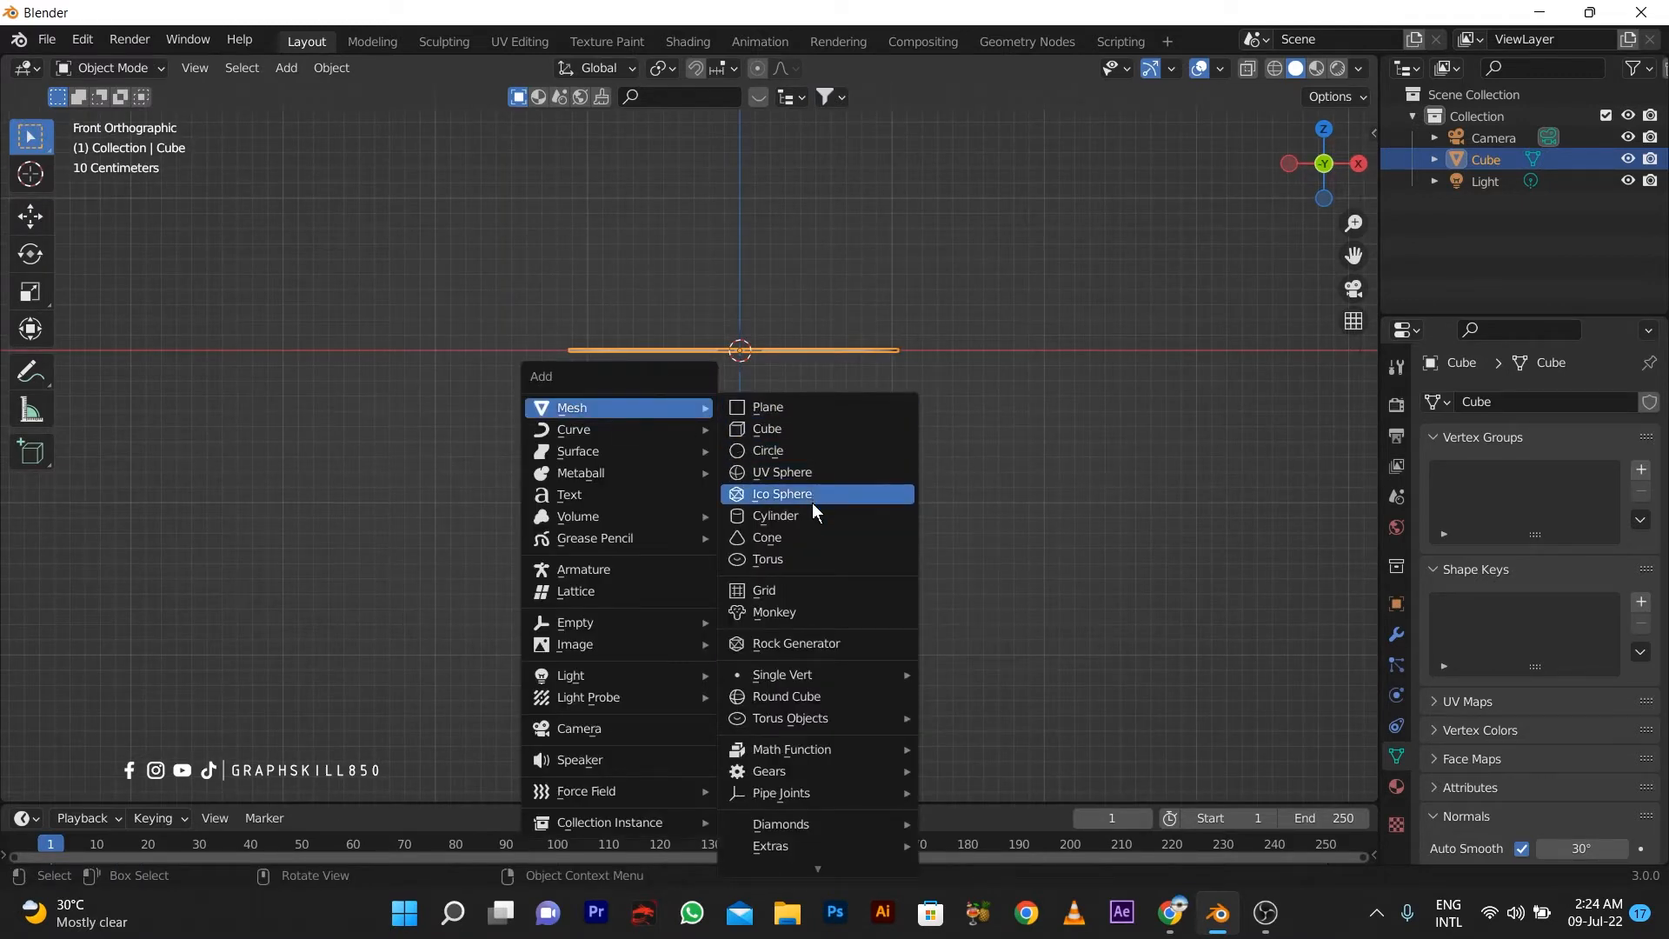
left_click(782, 515)
scroll(958, 540, "down", 1)
middle_click_drag(758, 503, 853, 521, "shift")
key("s")
left_click(892, 408)
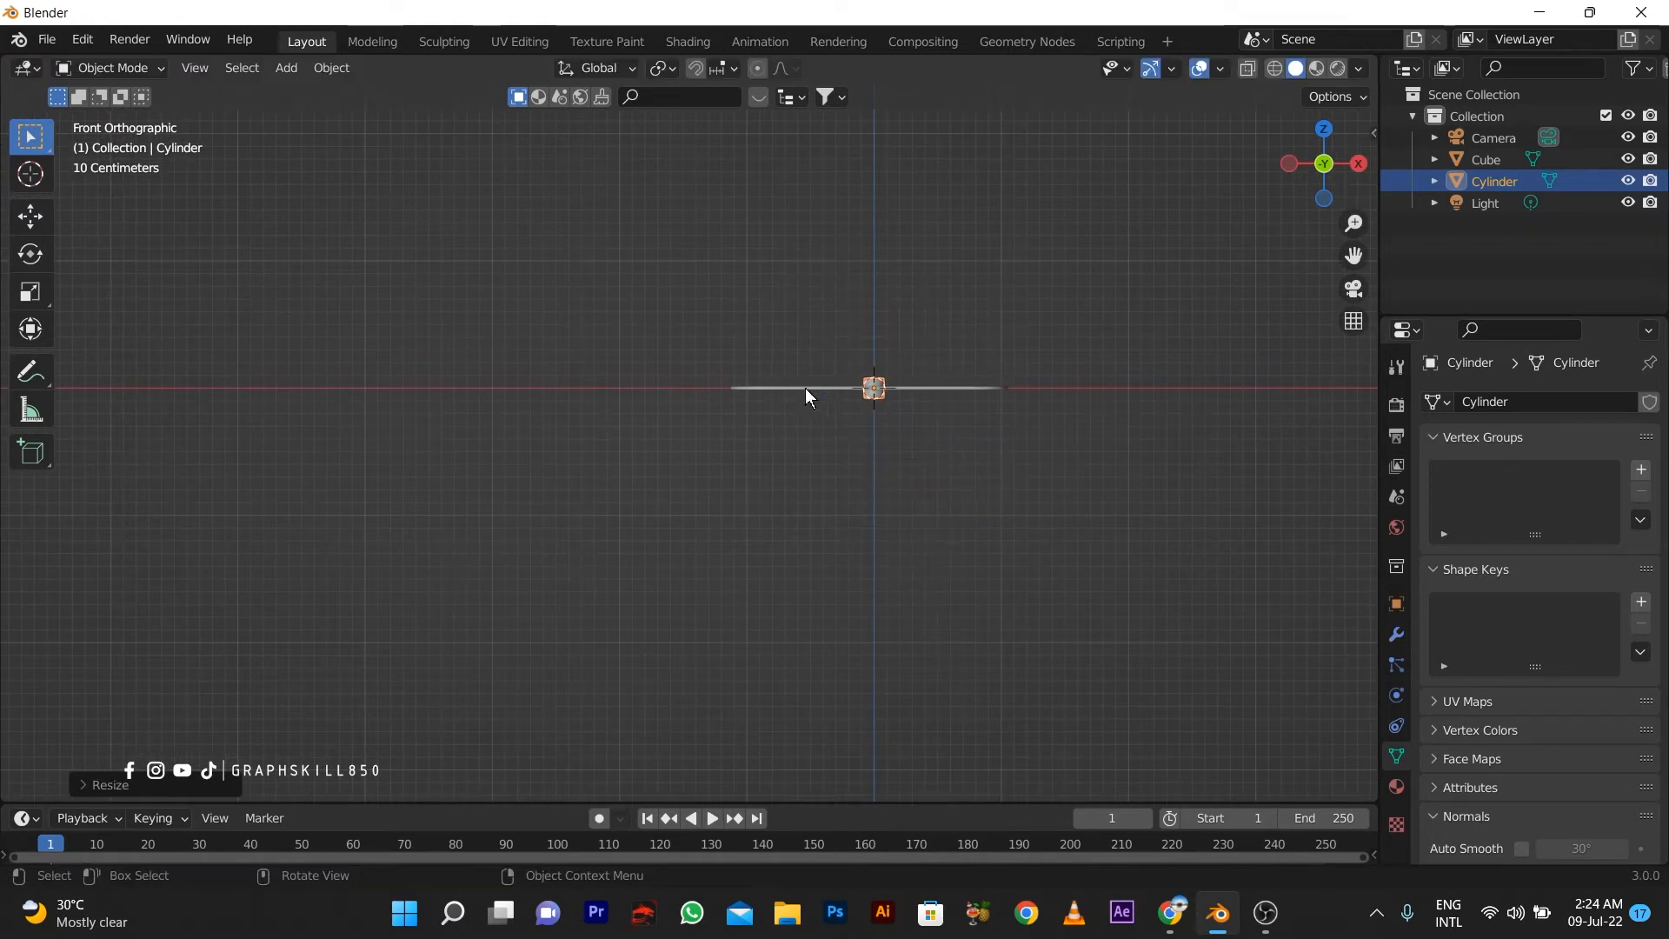
scroll(994, 404, "up", 4)
key("s")
left_click(1041, 485)
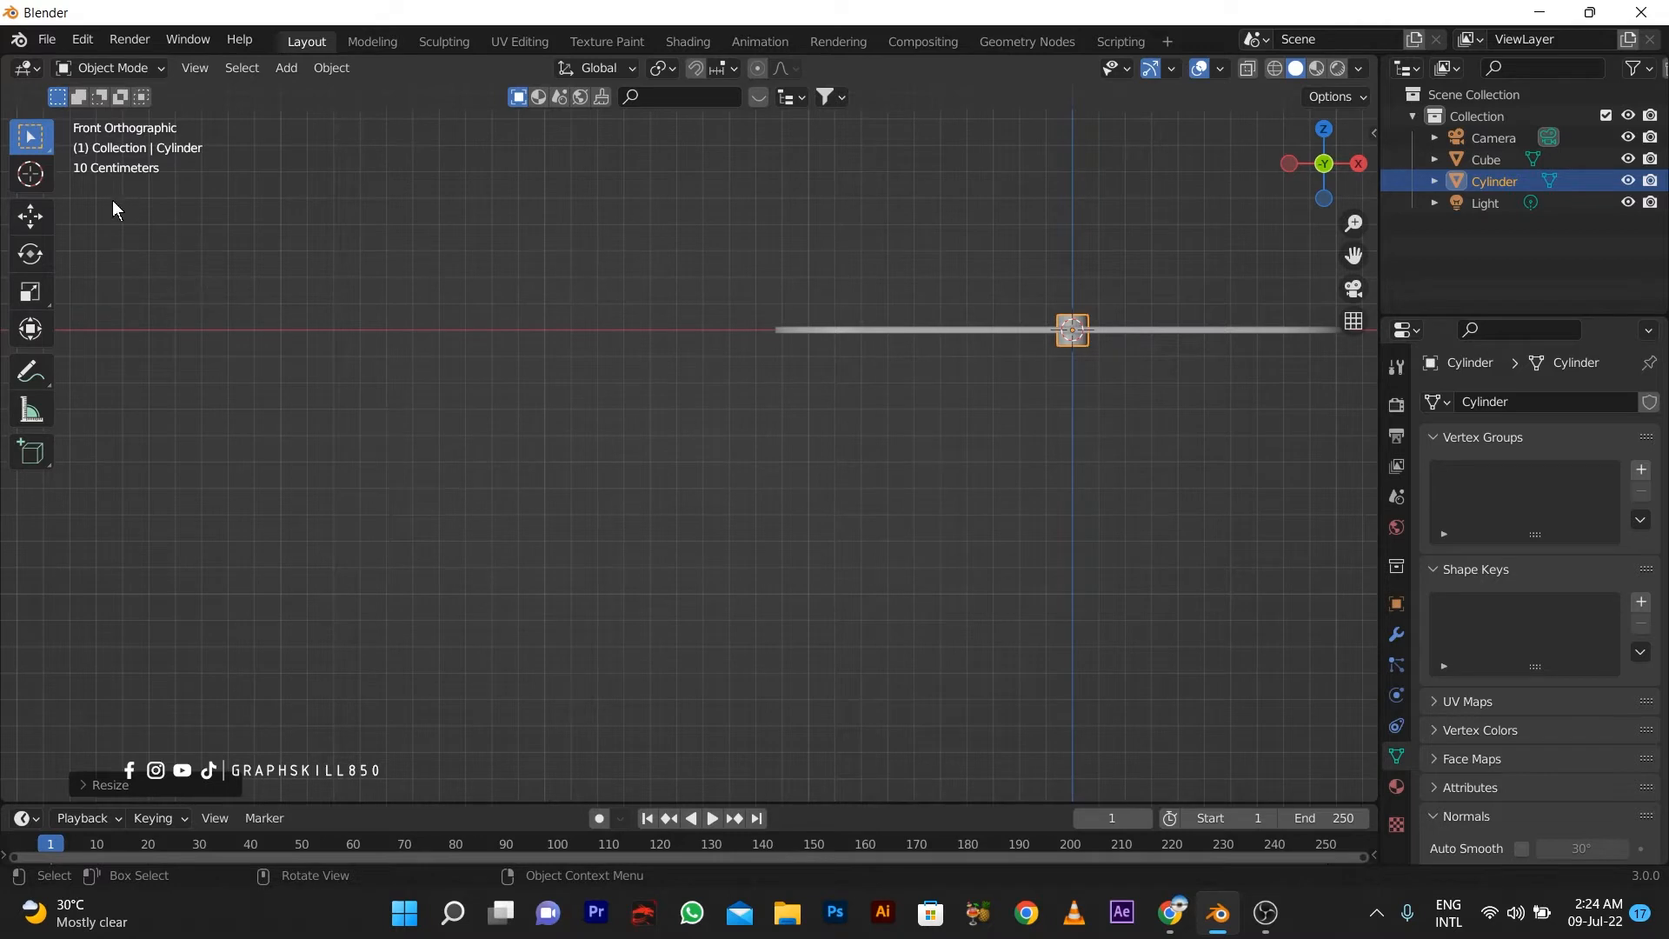
Move the small cylinder along X to near the tabletop's -X end.
left_click(30, 216)
left_click_drag(1115, 331, 862, 347)
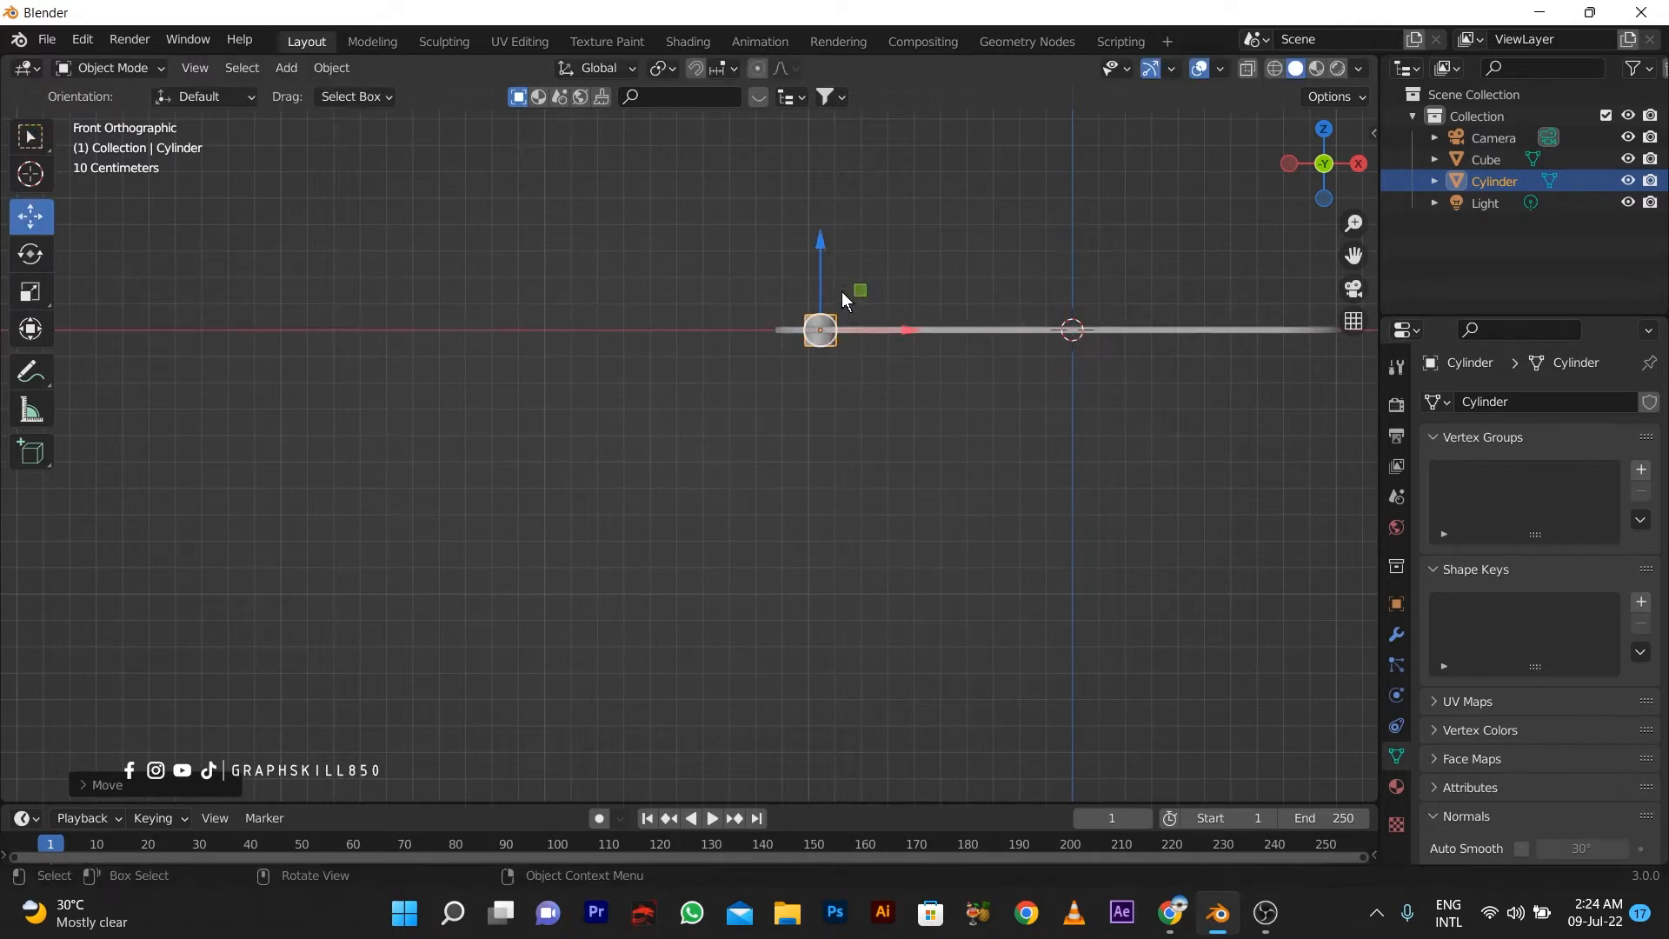
Lower the cylinder slightly under the tabletop and pull its bottom face down along Z to form a long leg.
left_click_drag(818, 279, 814, 298)
middle_click_drag(846, 395, 796, 380)
key("KP_1")
key("Tab")
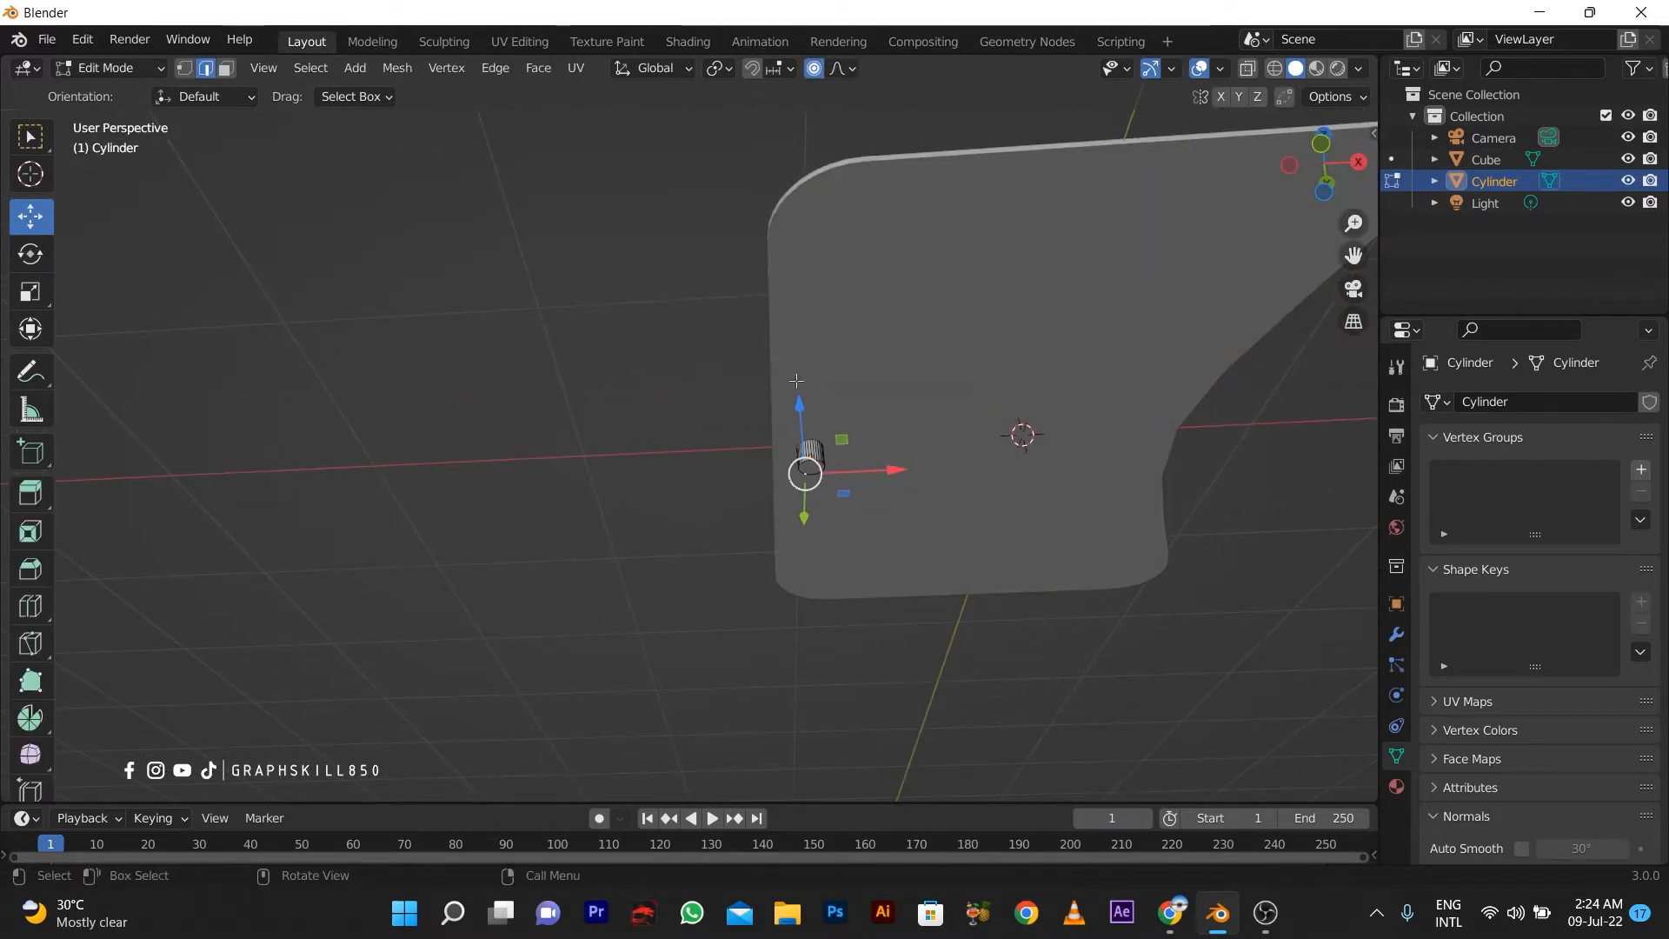
key("3")
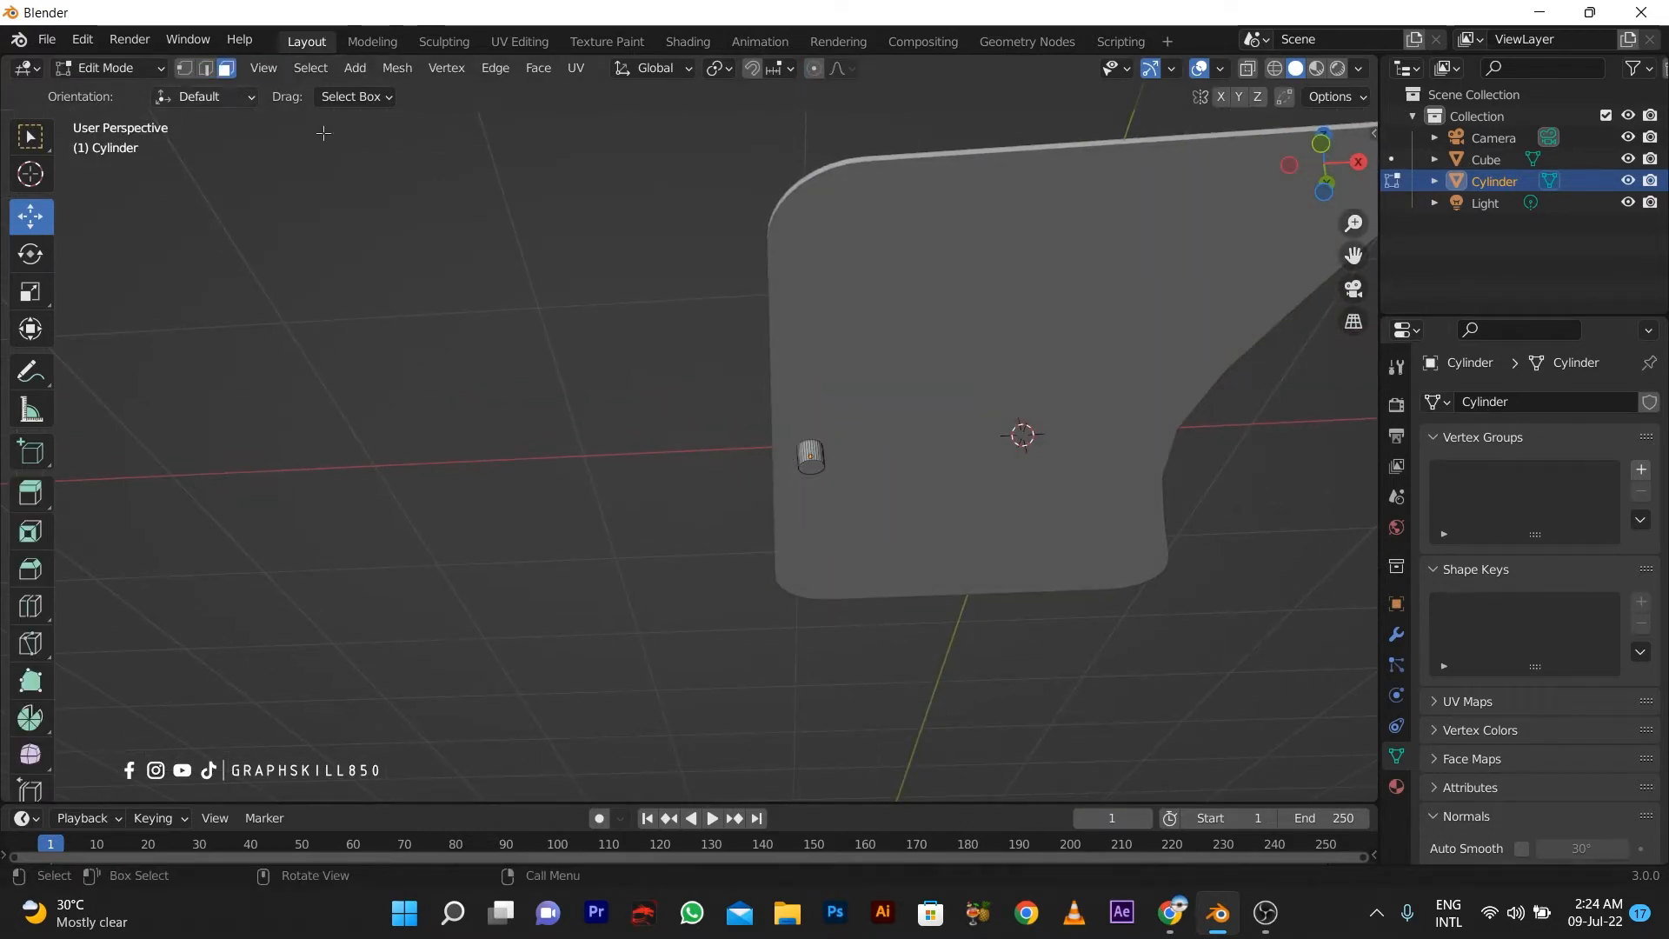
left_click(813, 466)
key("KP_1")
left_click_drag(797, 310, 799, 514)
scroll(734, 526, "up", 2)
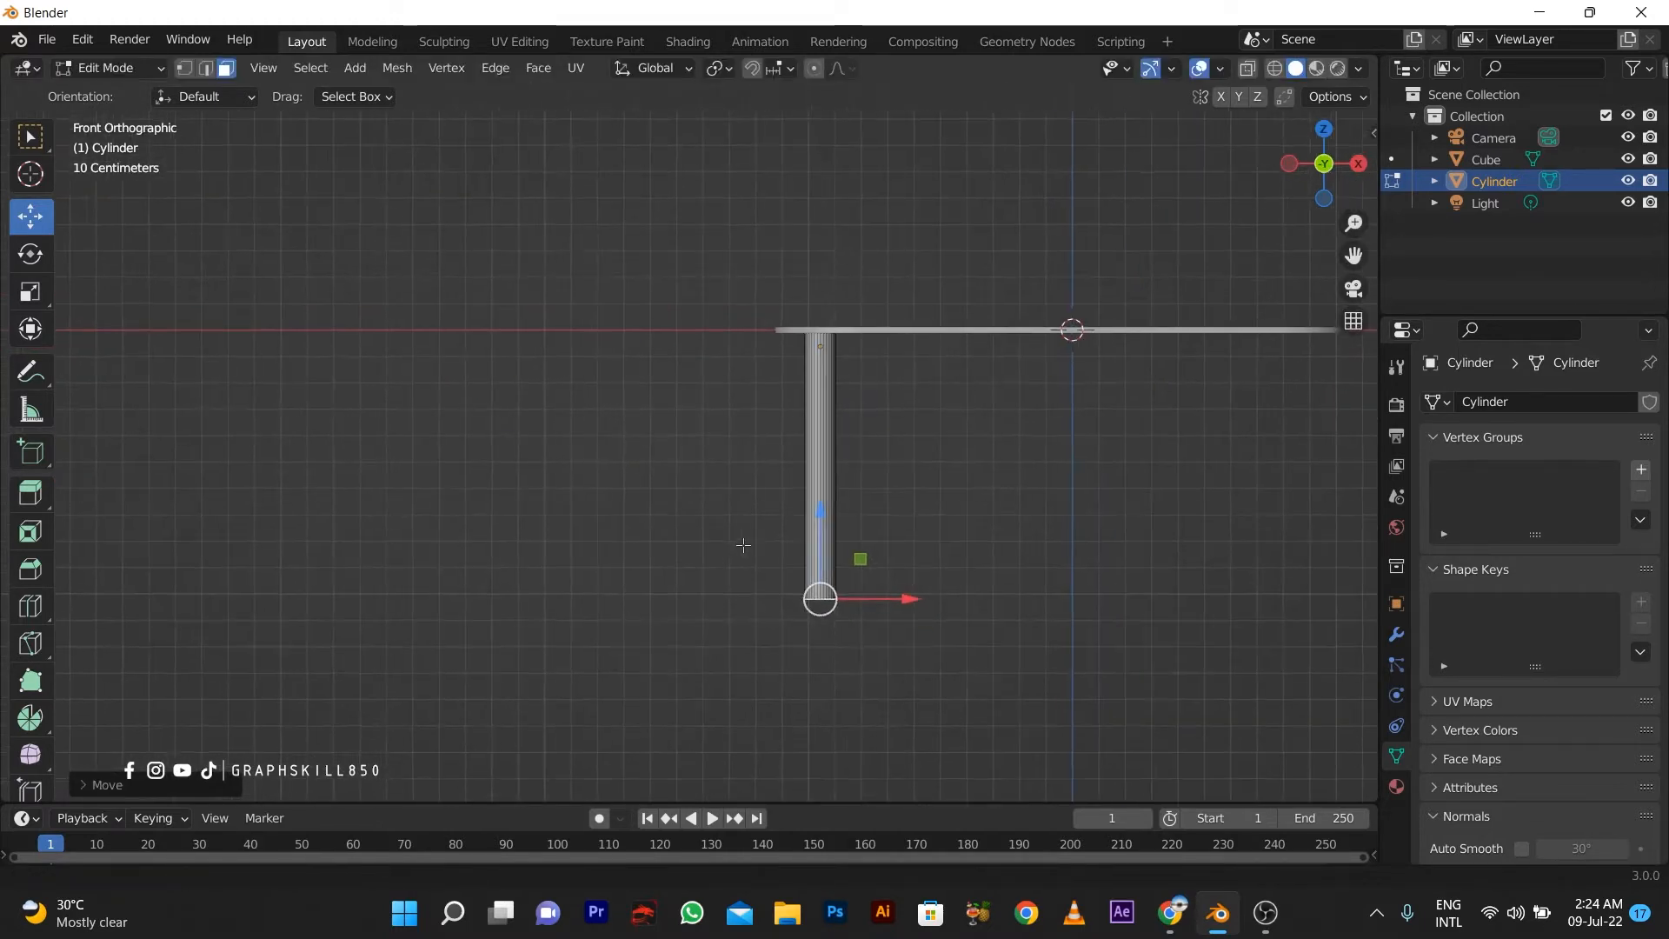
middle_click_drag(803, 664, 656, 557, "shift")
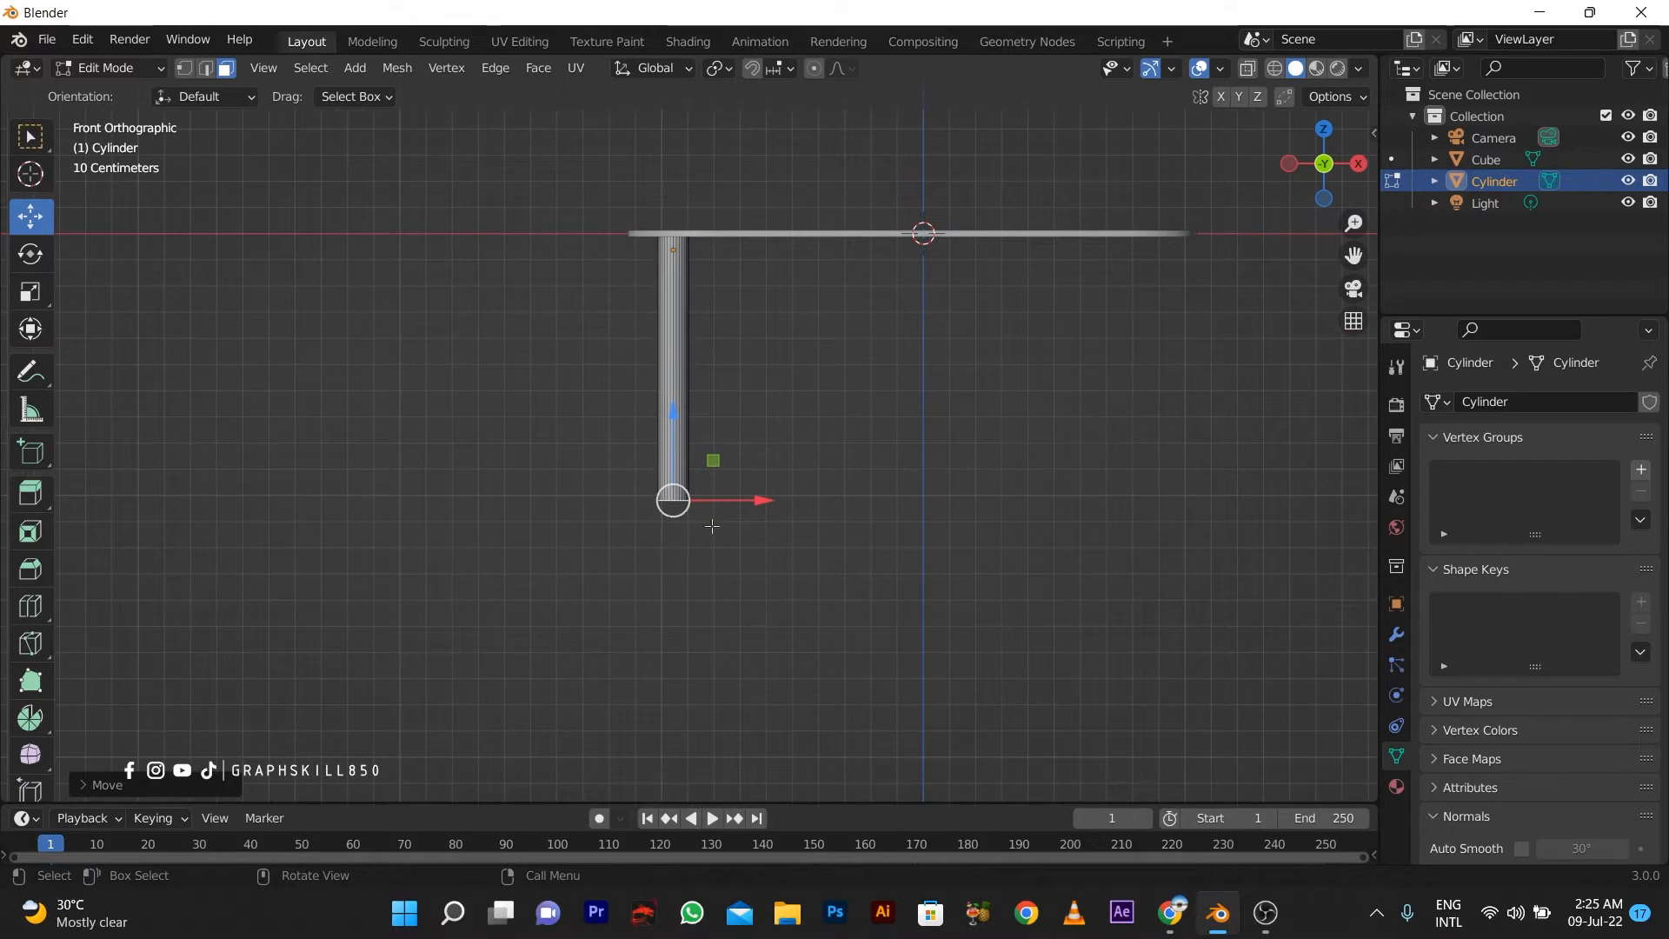
Place the 3D cursor just beside the leg's lower end on its +X side and set the Spin tool to the Y axis.
left_click(30, 253)
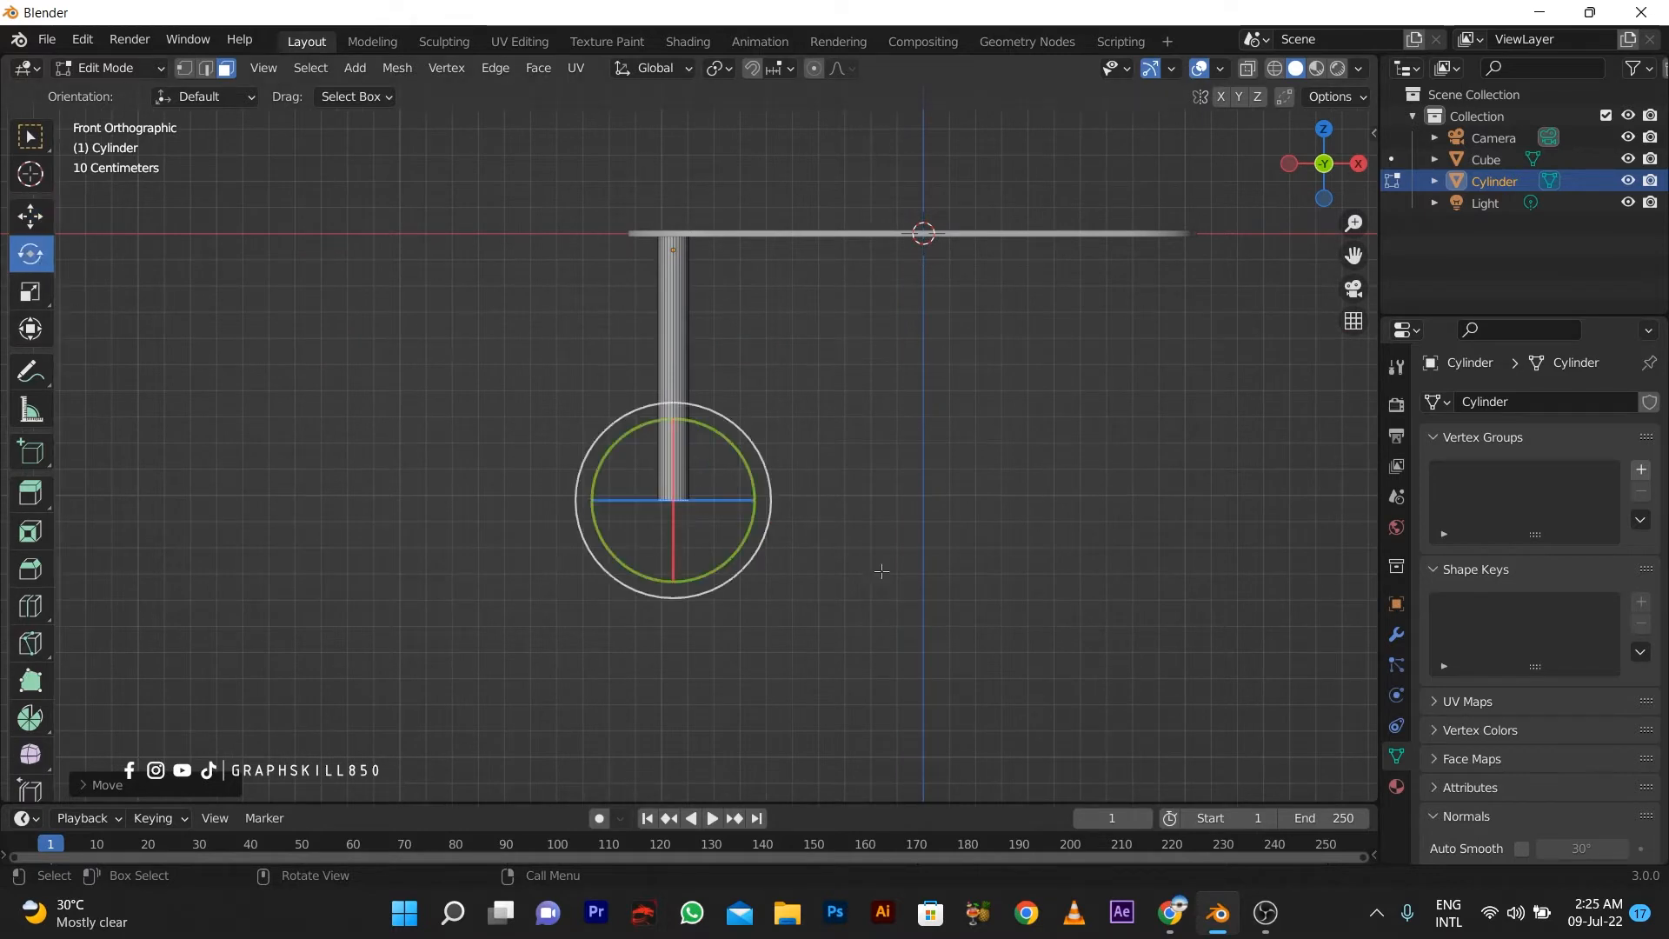
left_click_drag(754, 498, 732, 550)
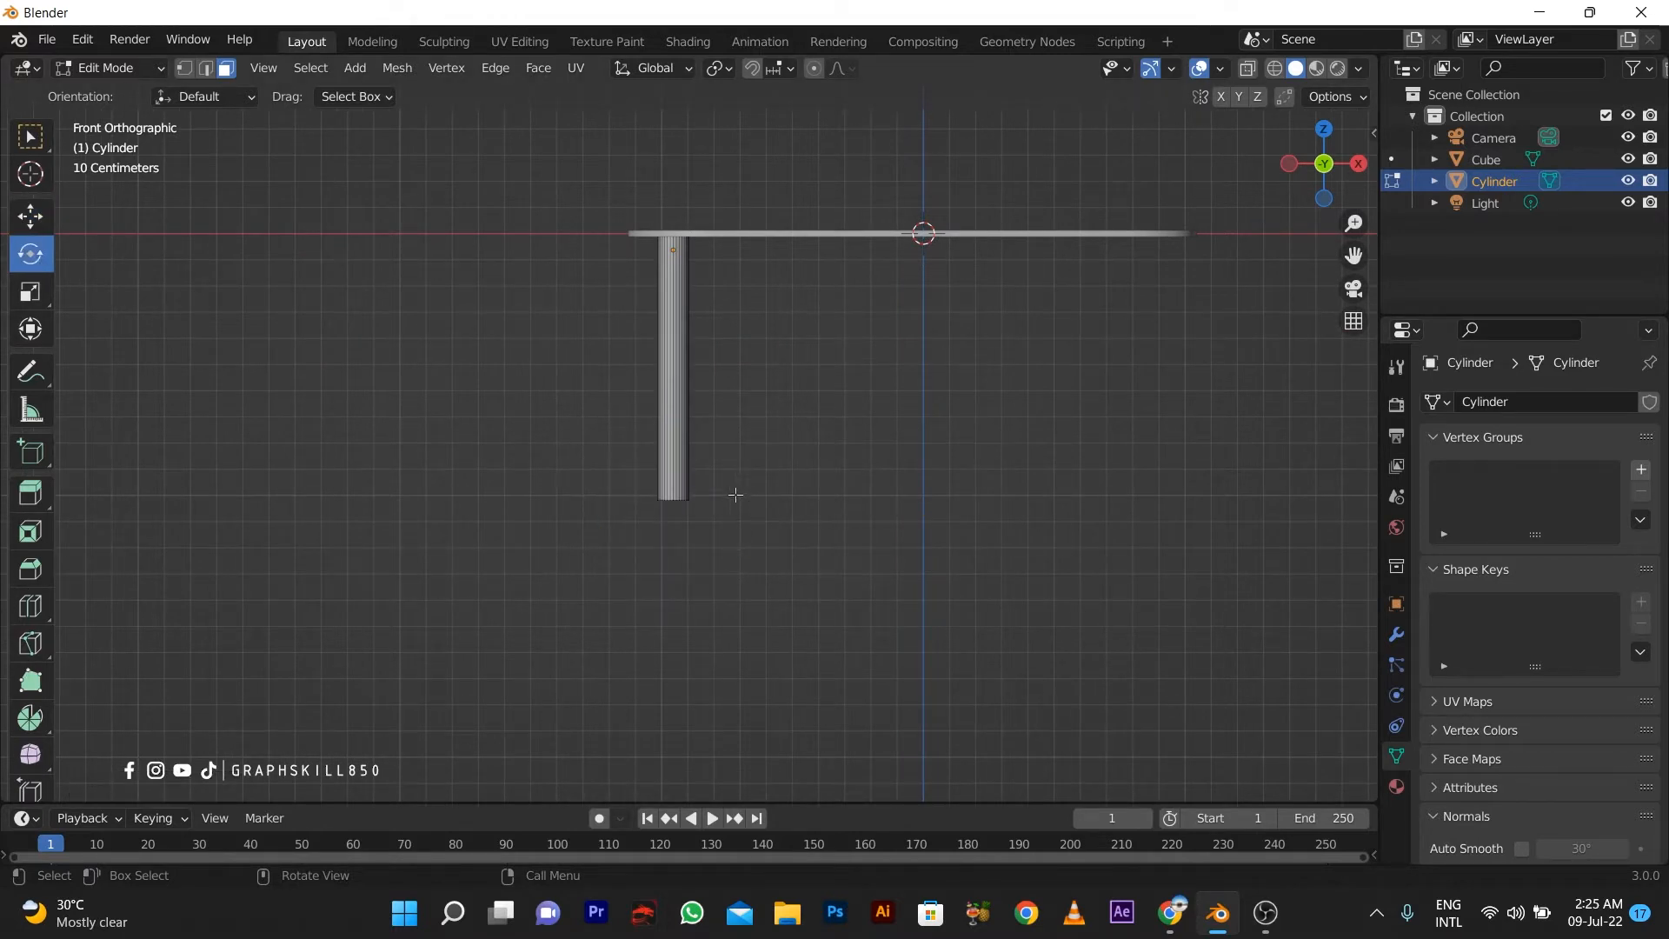
left_click(30, 174)
left_click(747, 495)
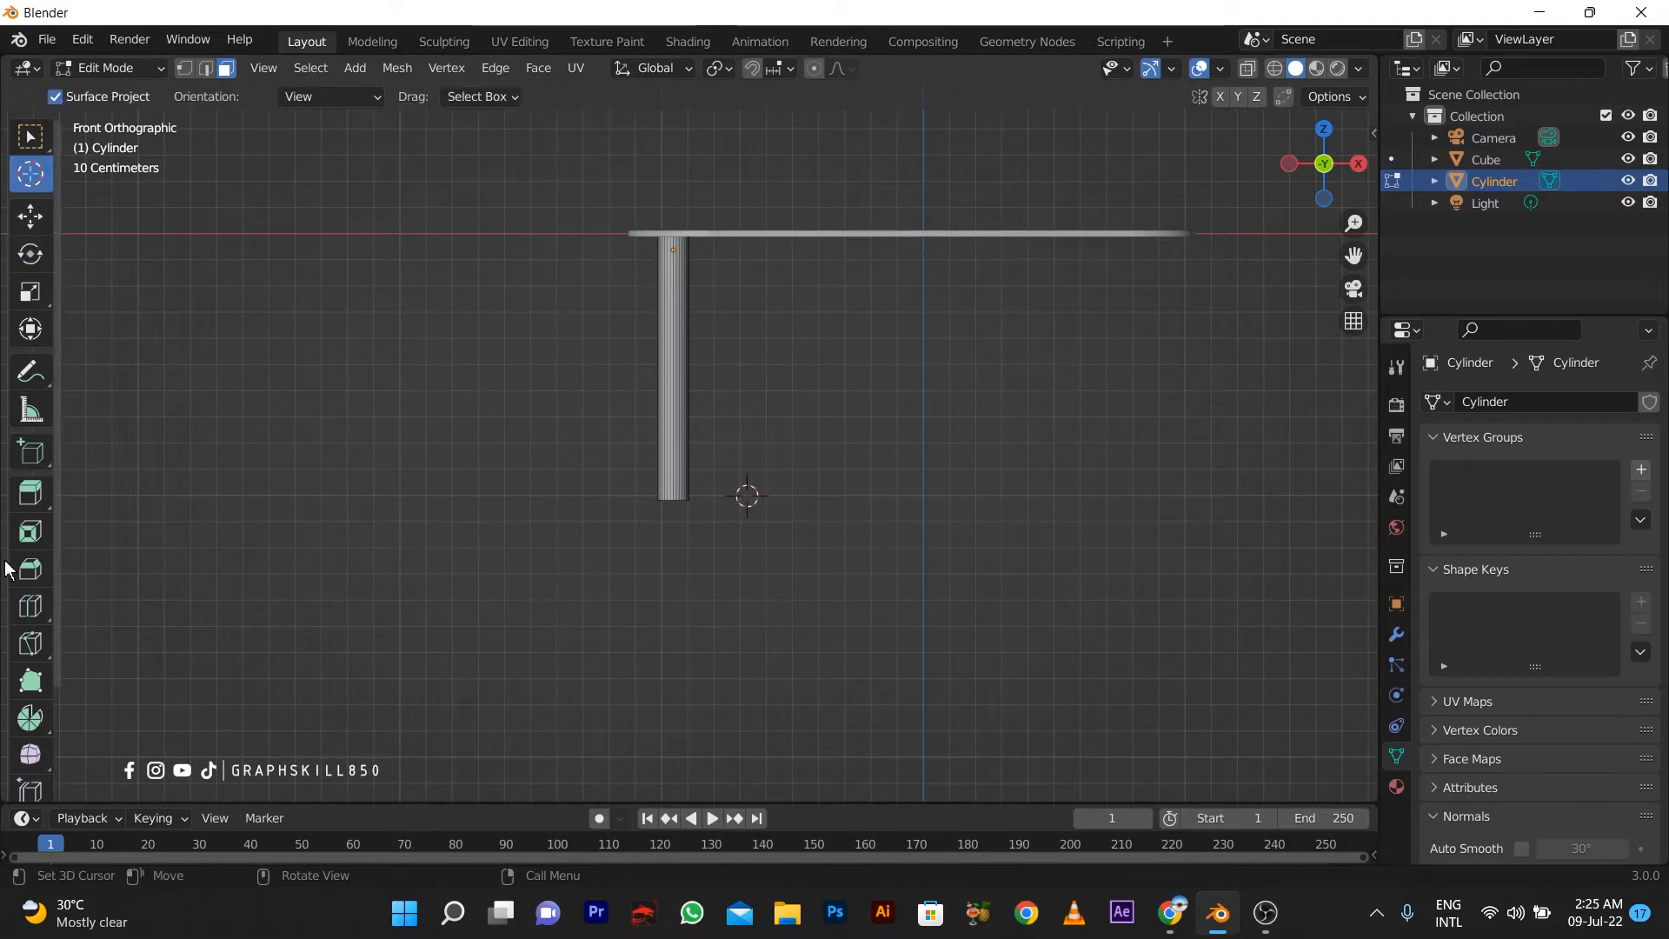
left_click(35, 718)
left_click(245, 96)
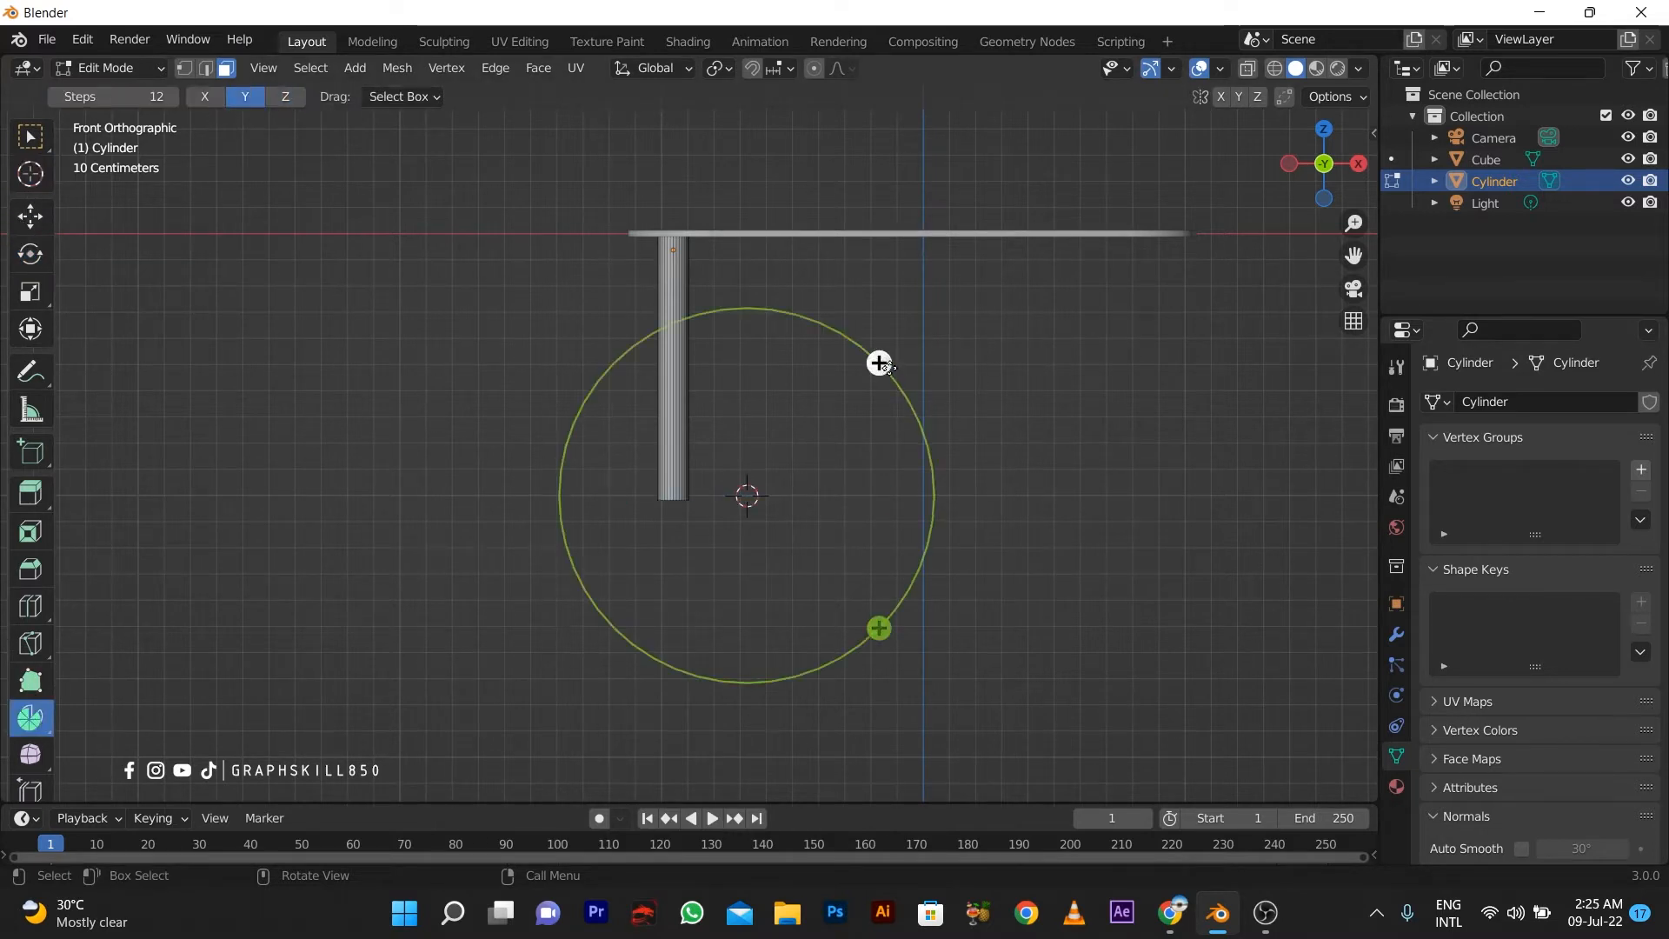
left_click_drag(878, 362, 861, 326)
middle_click_drag(684, 636, 681, 563)
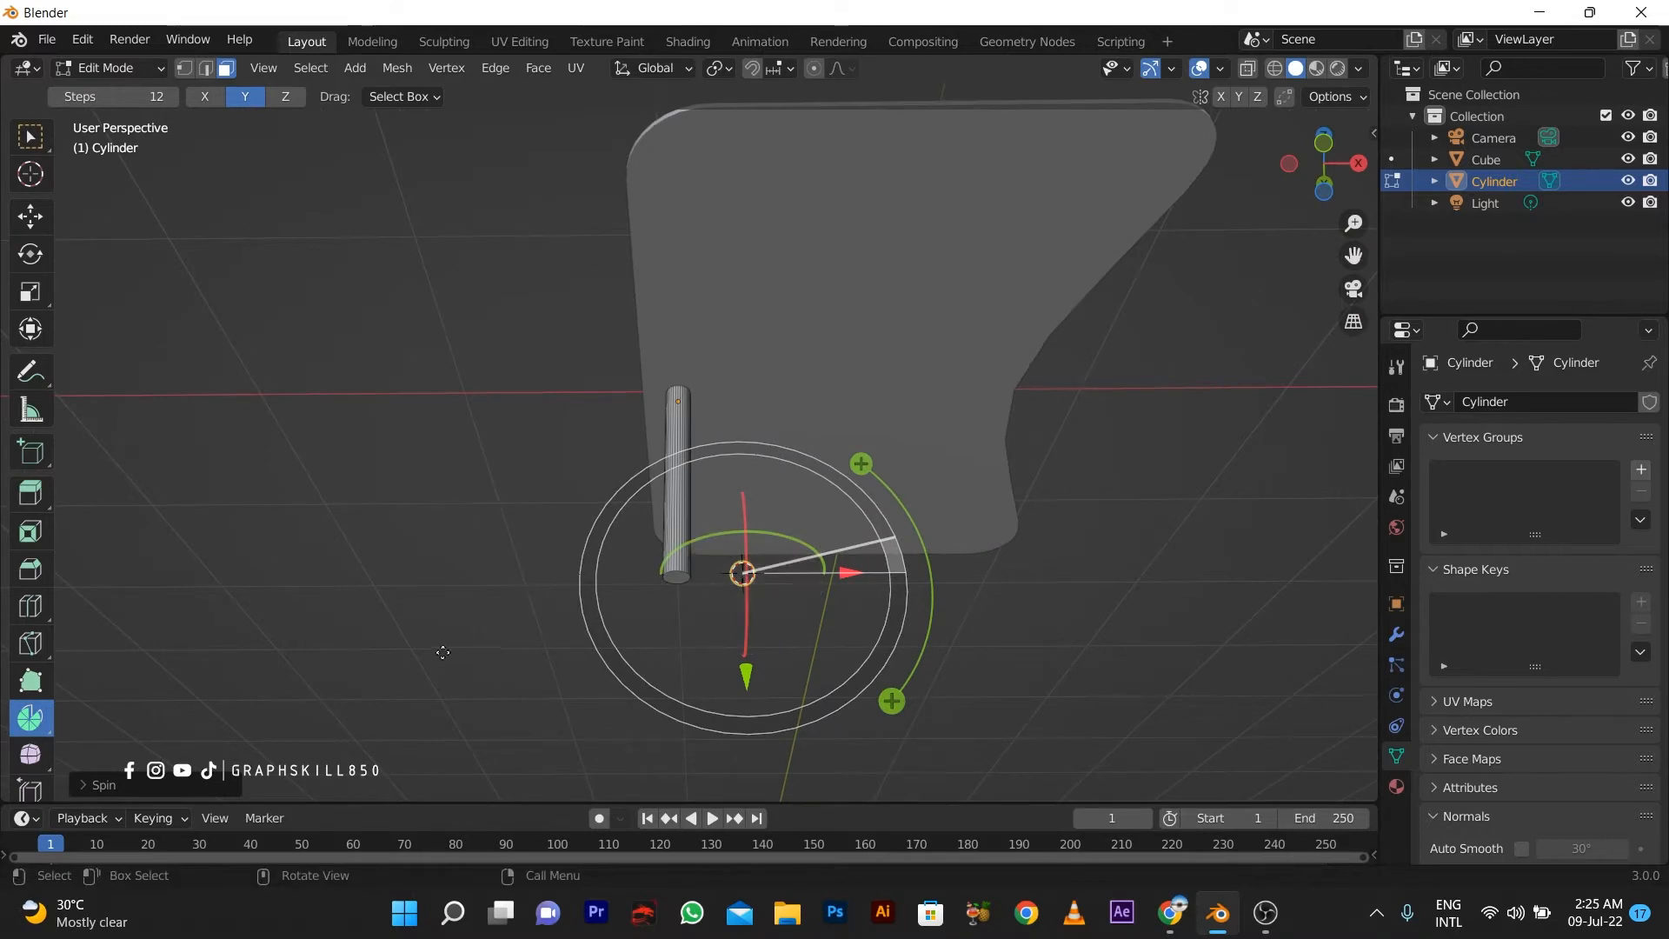
key("ctrl+z")
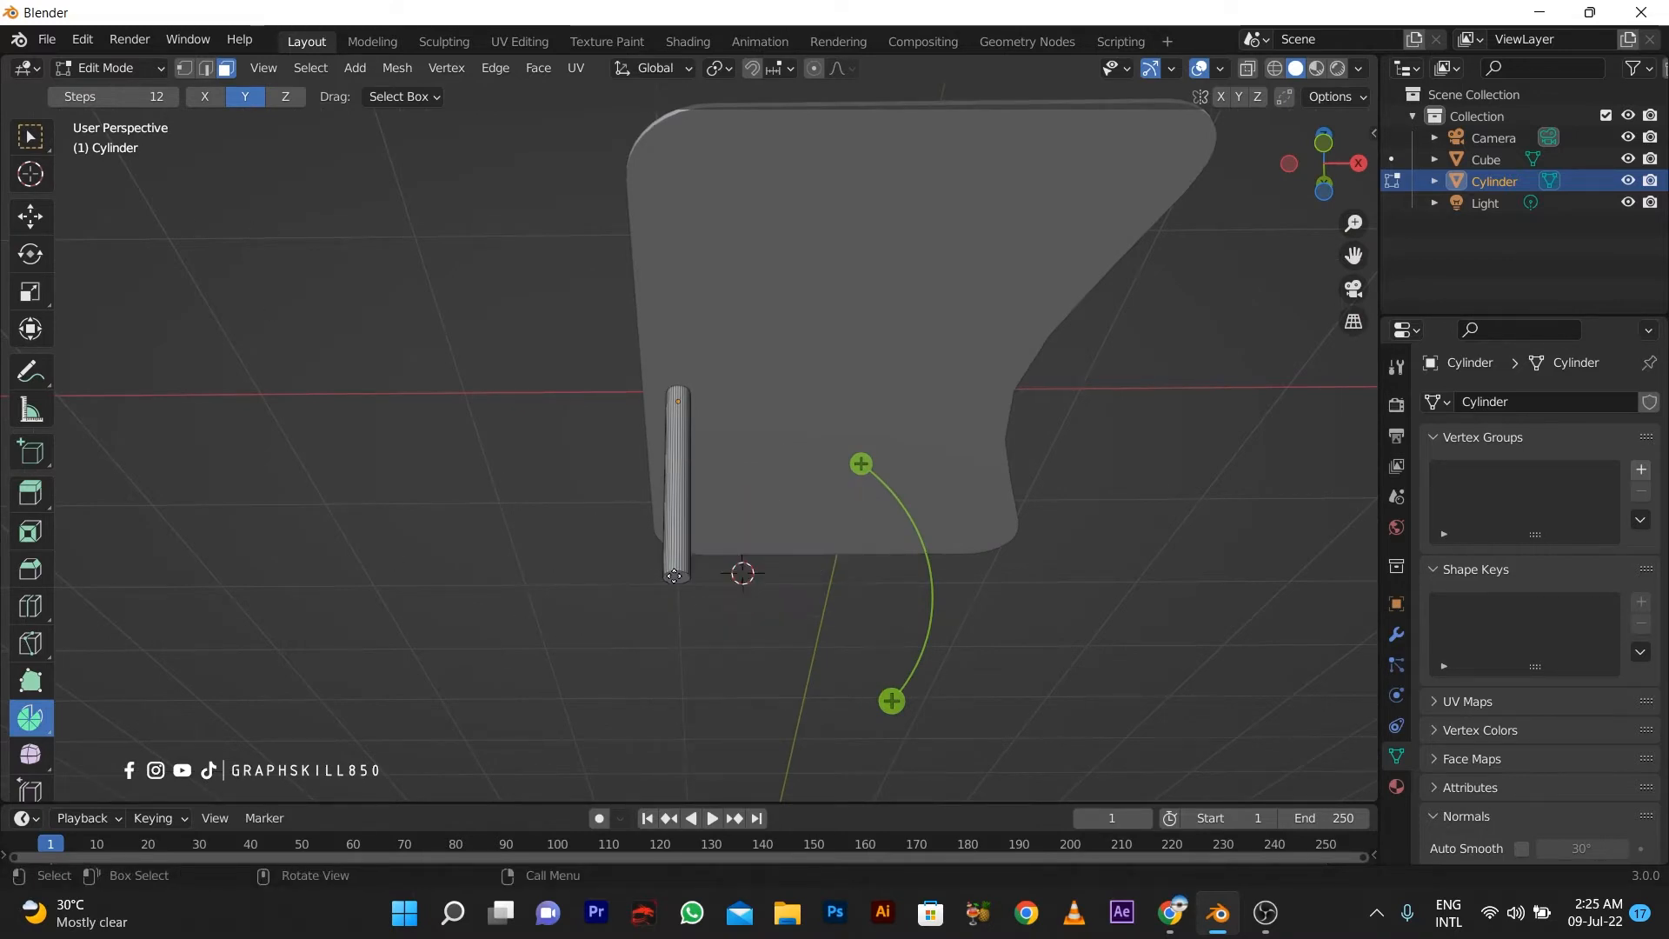
key("KP_1")
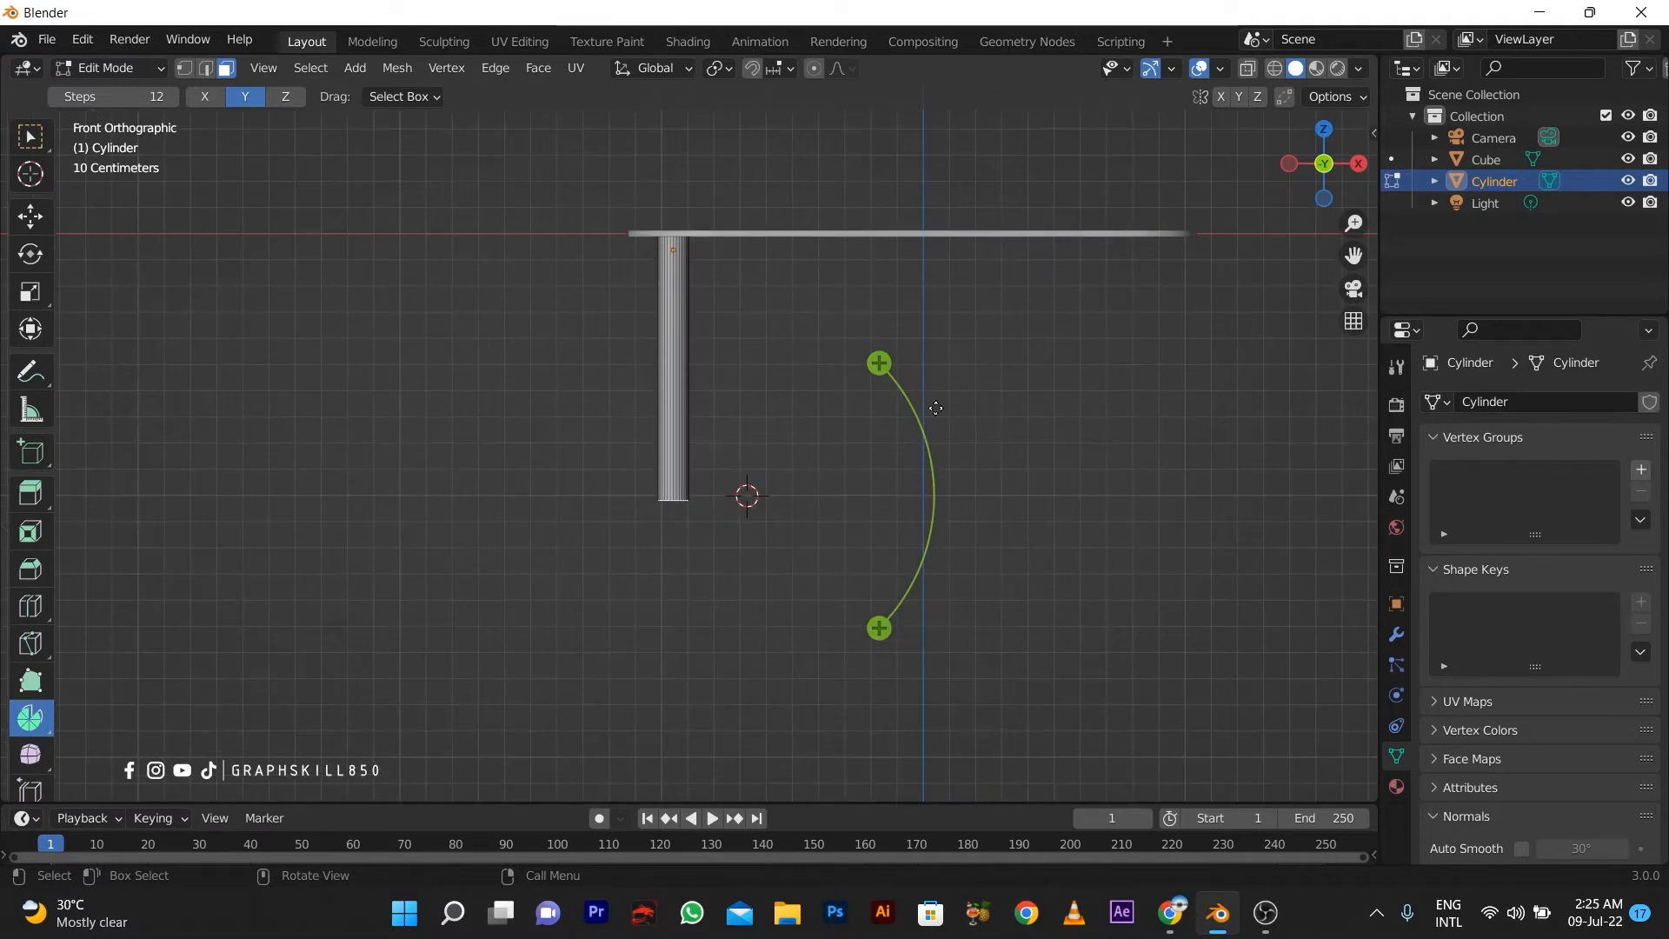
Spin the leg's bottom face 90° about the 3D cursor in 12 steps to form an inward quarter-circle bend.
left_click_drag(860, 387, 577, 324)
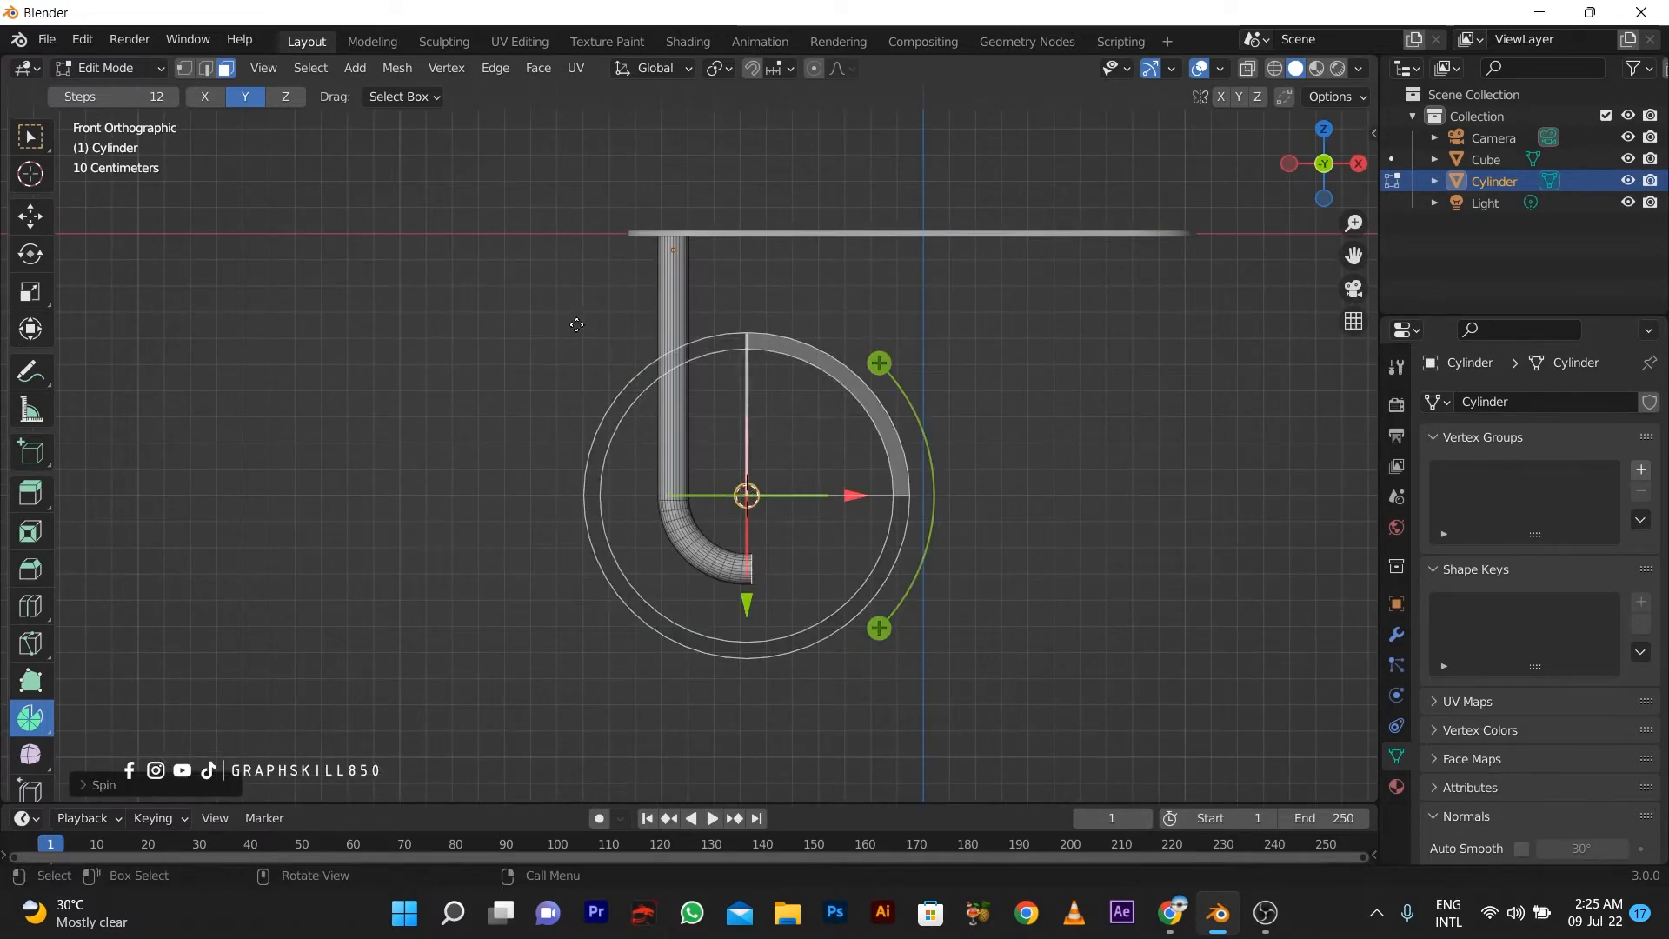
scroll(729, 524, "down", 1)
key("Tab")
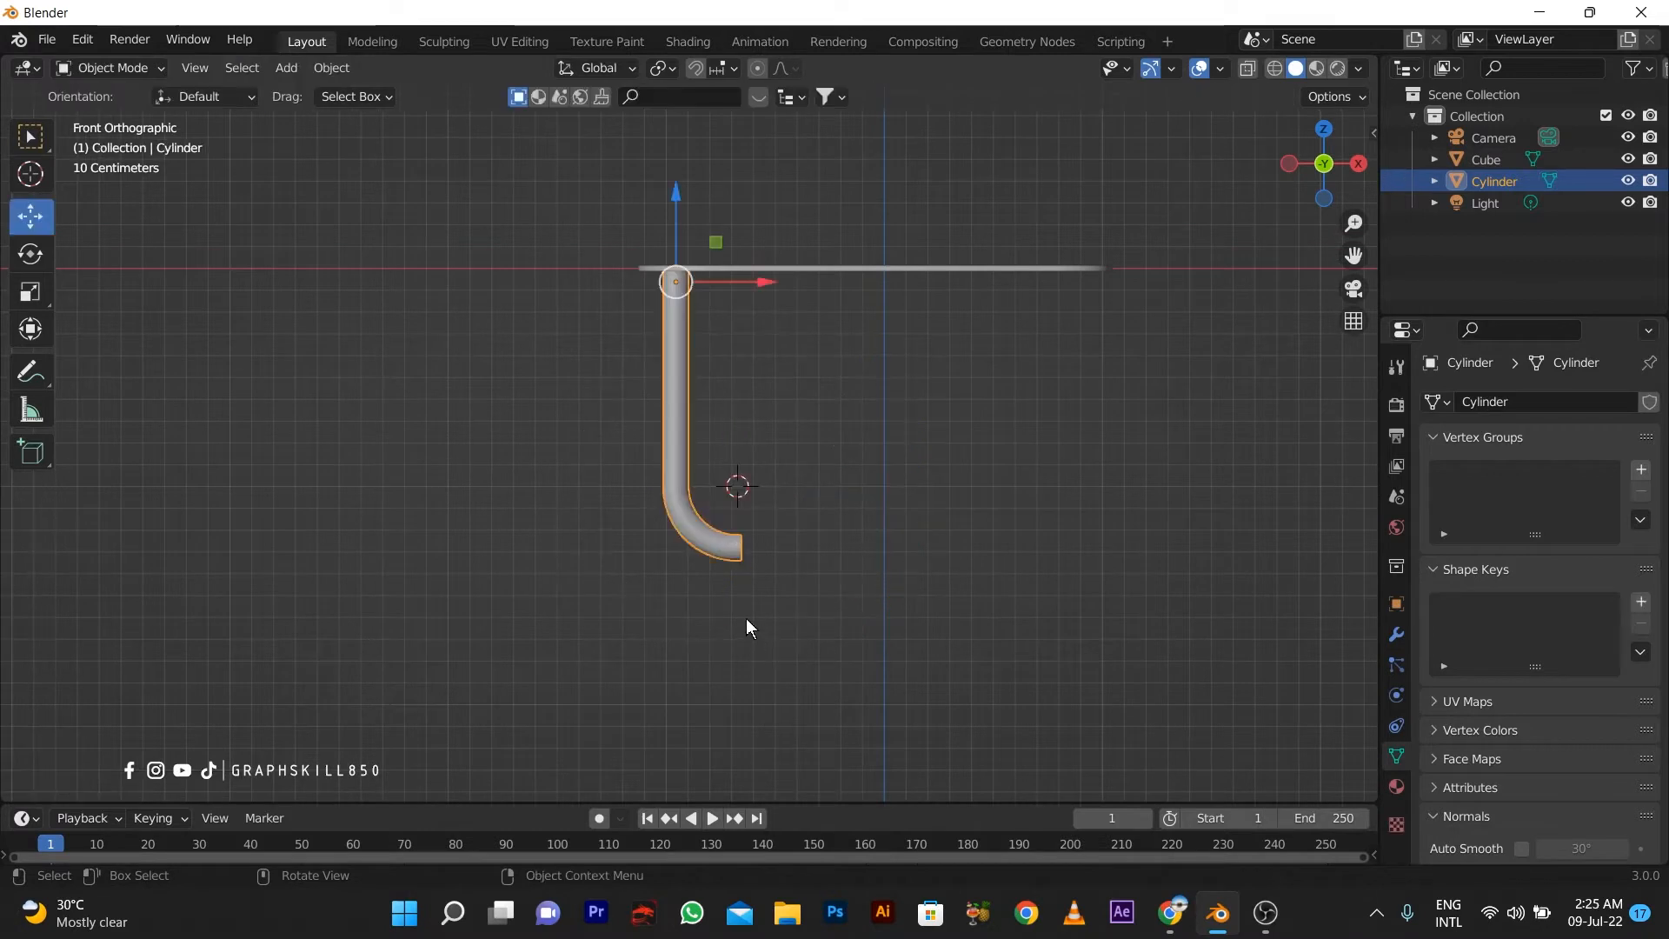
key("Tab")
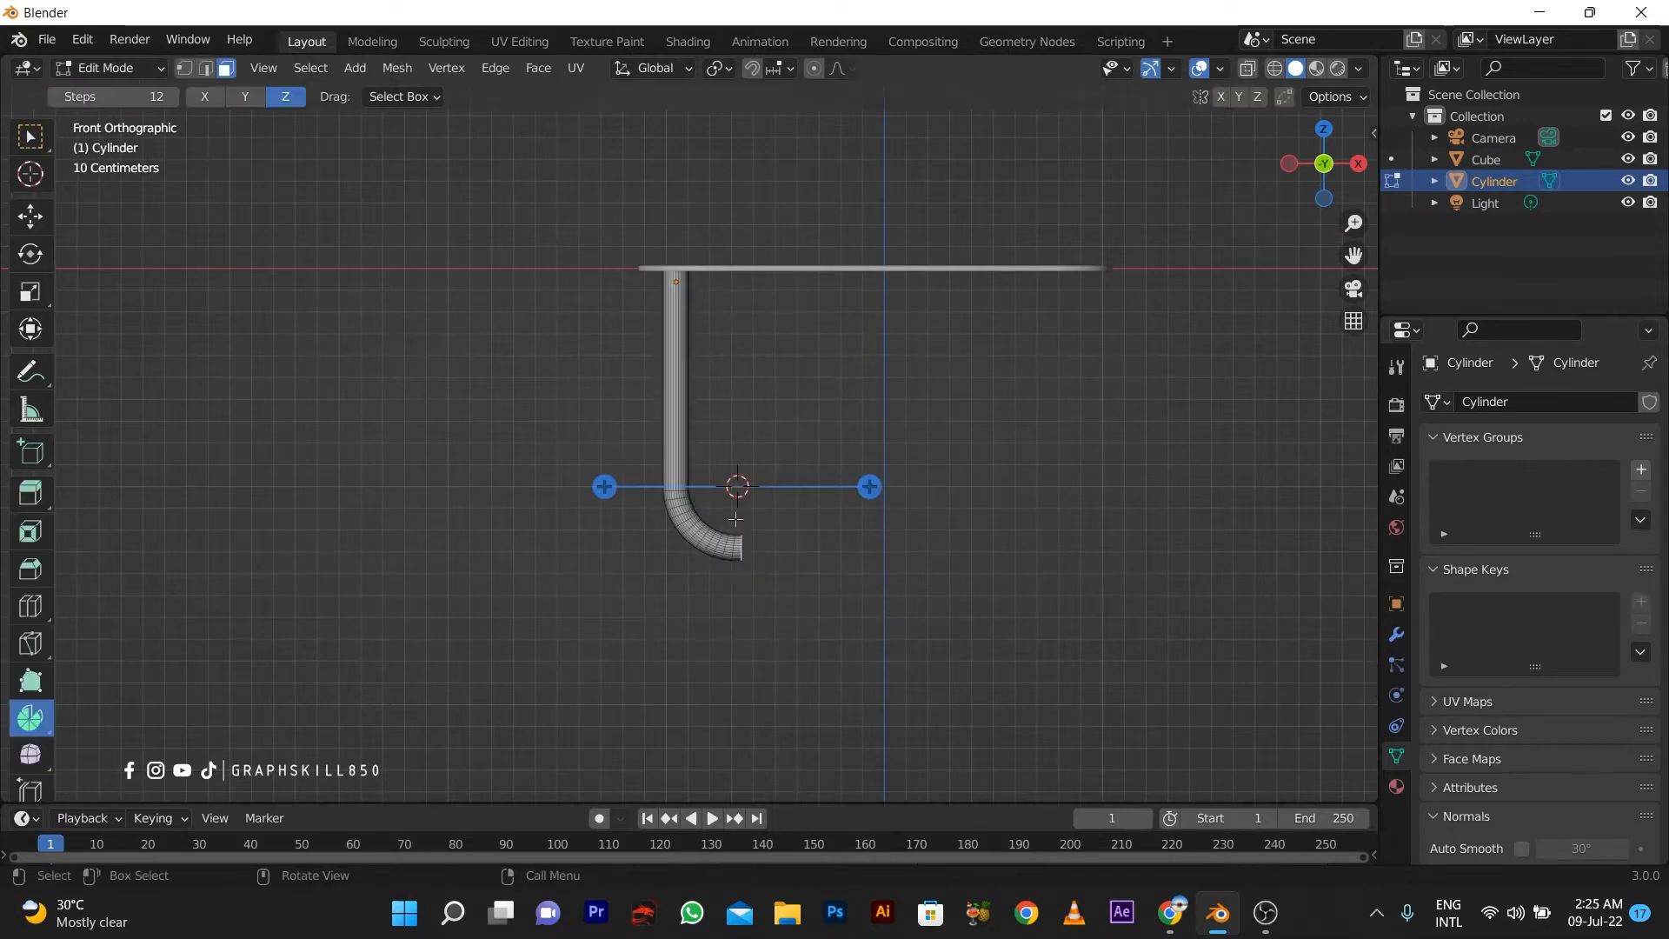
Select the whole leg mesh, add a Mirror modifier on the X axis, and return to object mode.
left_click(30, 216)
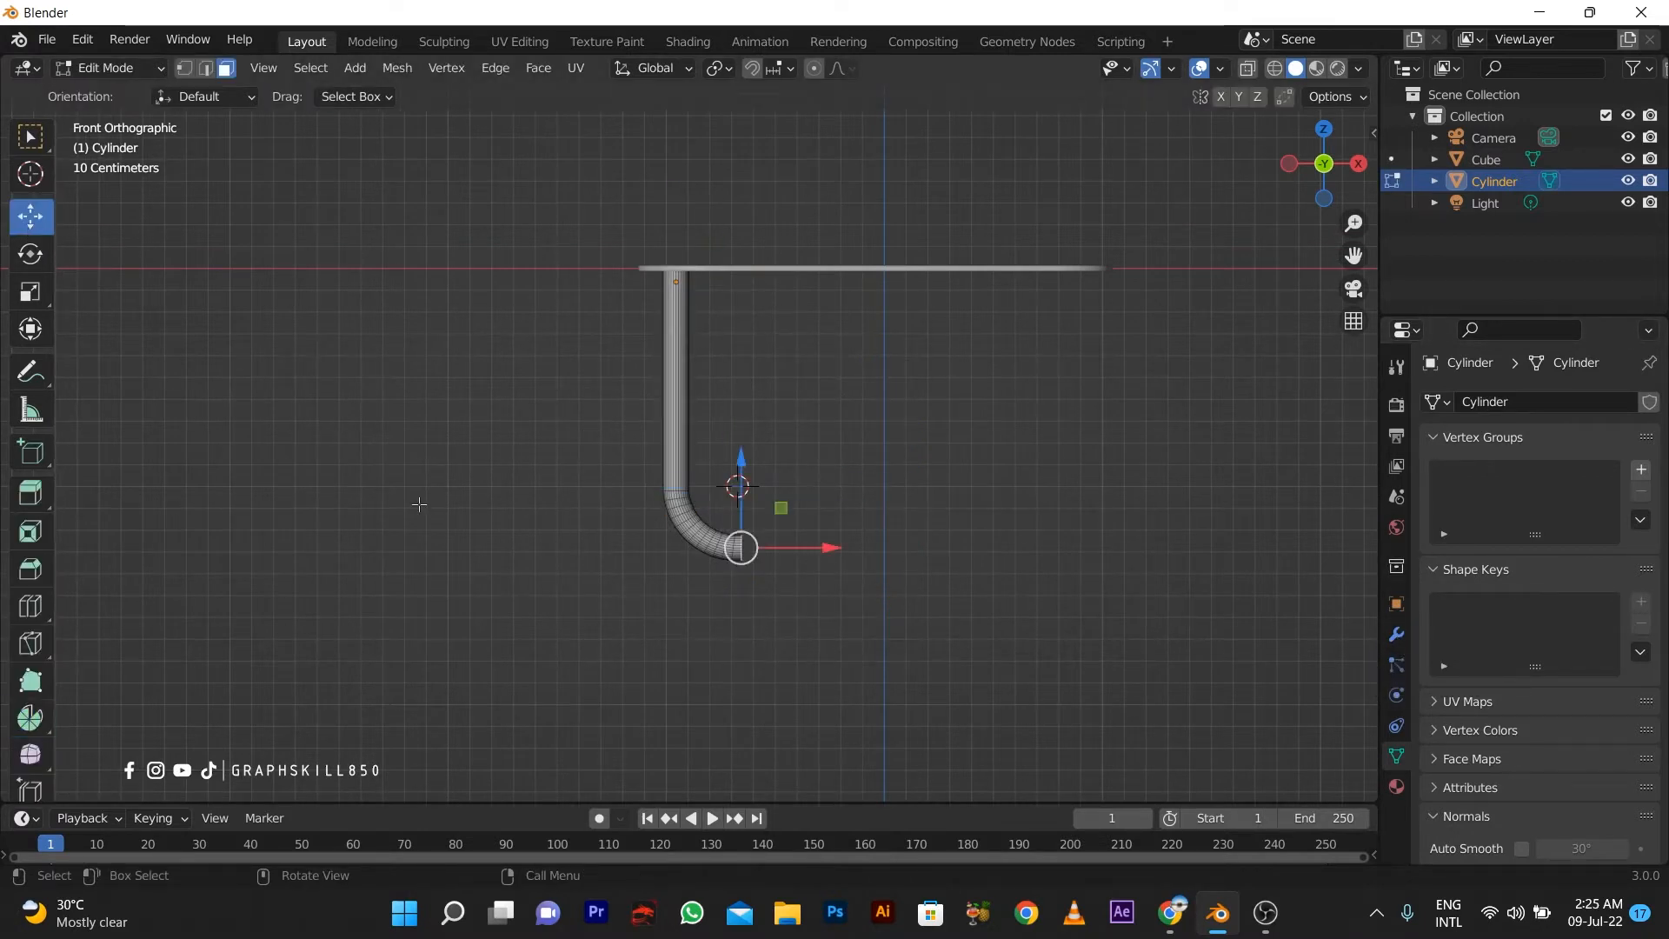
key("a")
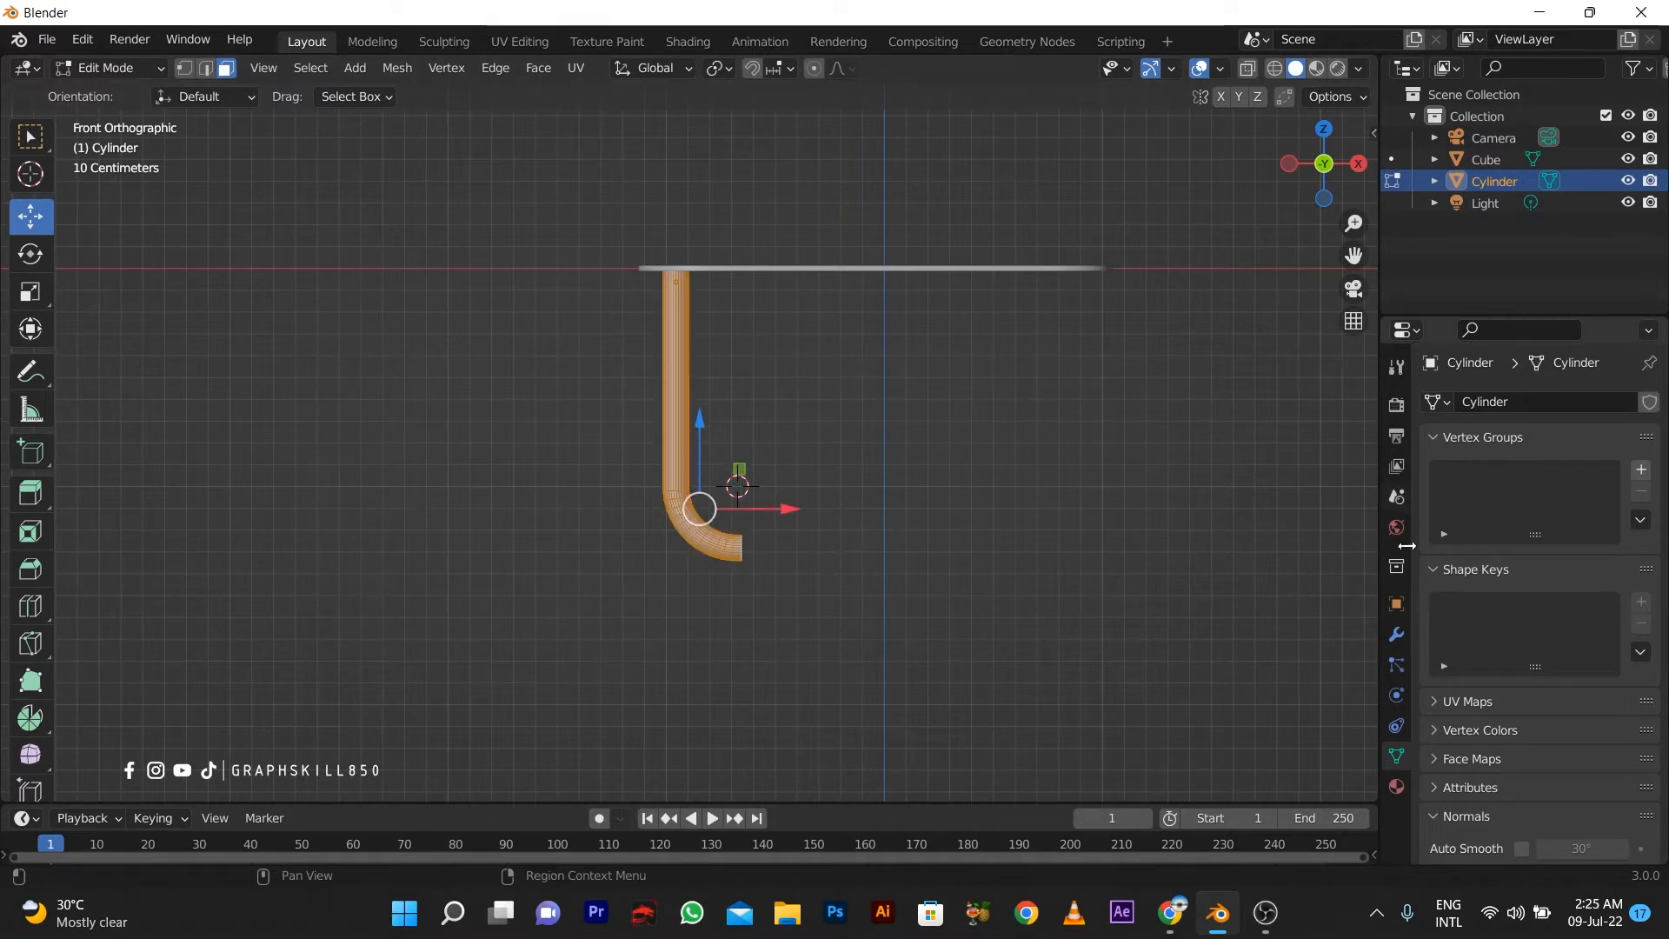
left_click(1397, 635)
left_click(1514, 404)
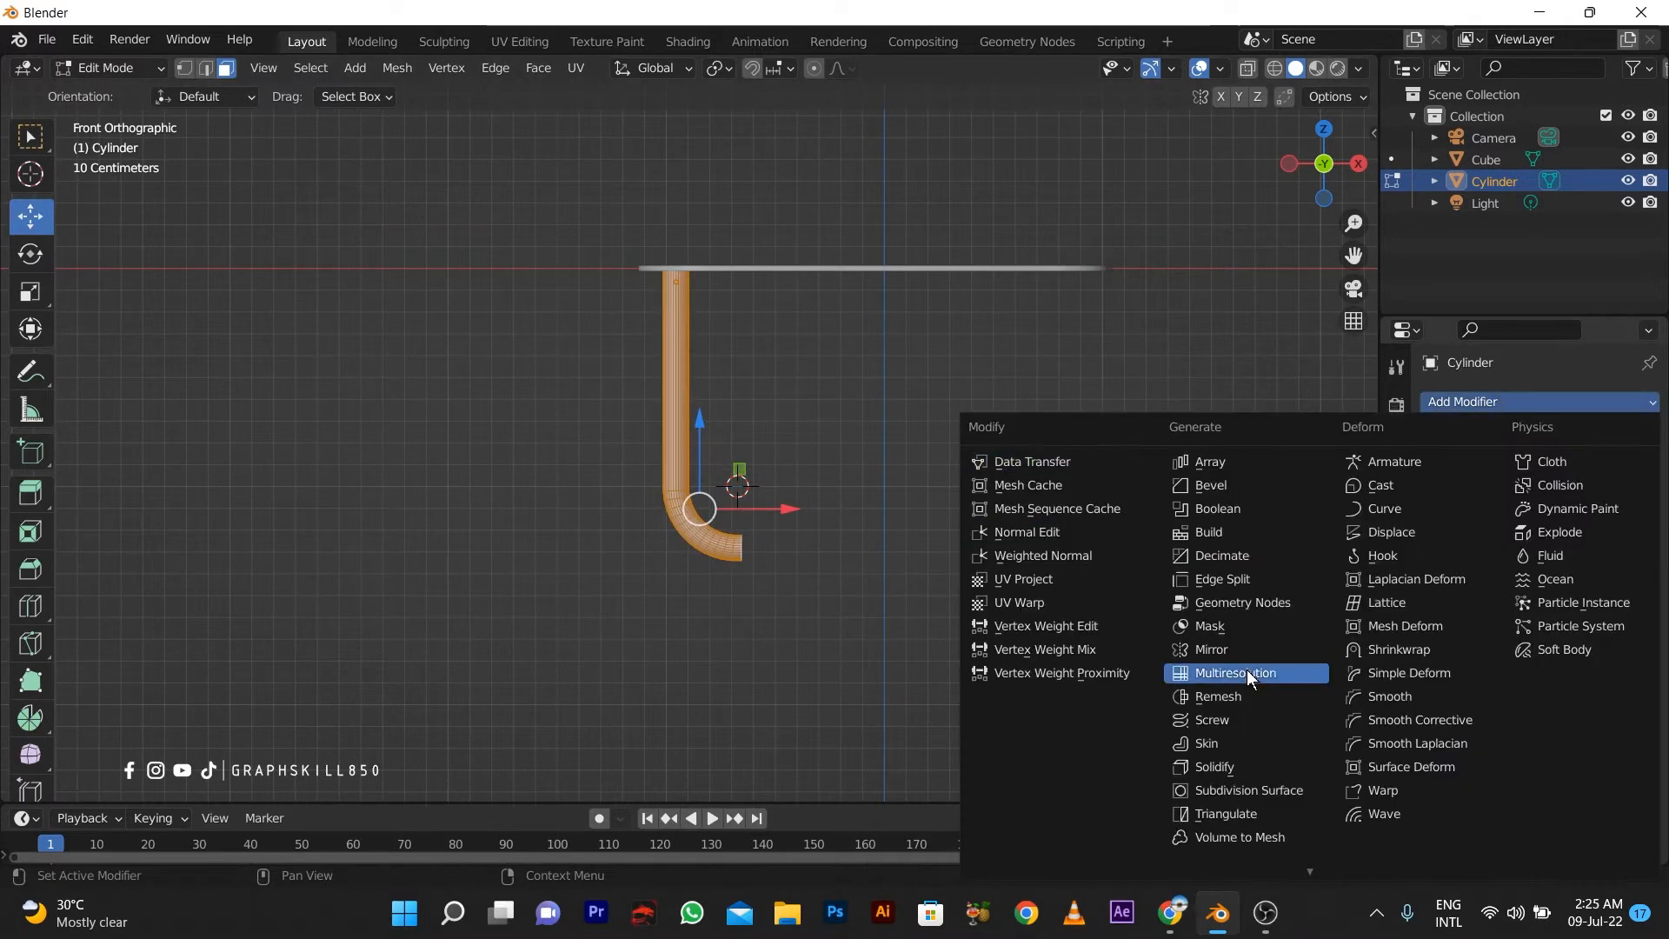
left_click(1207, 649)
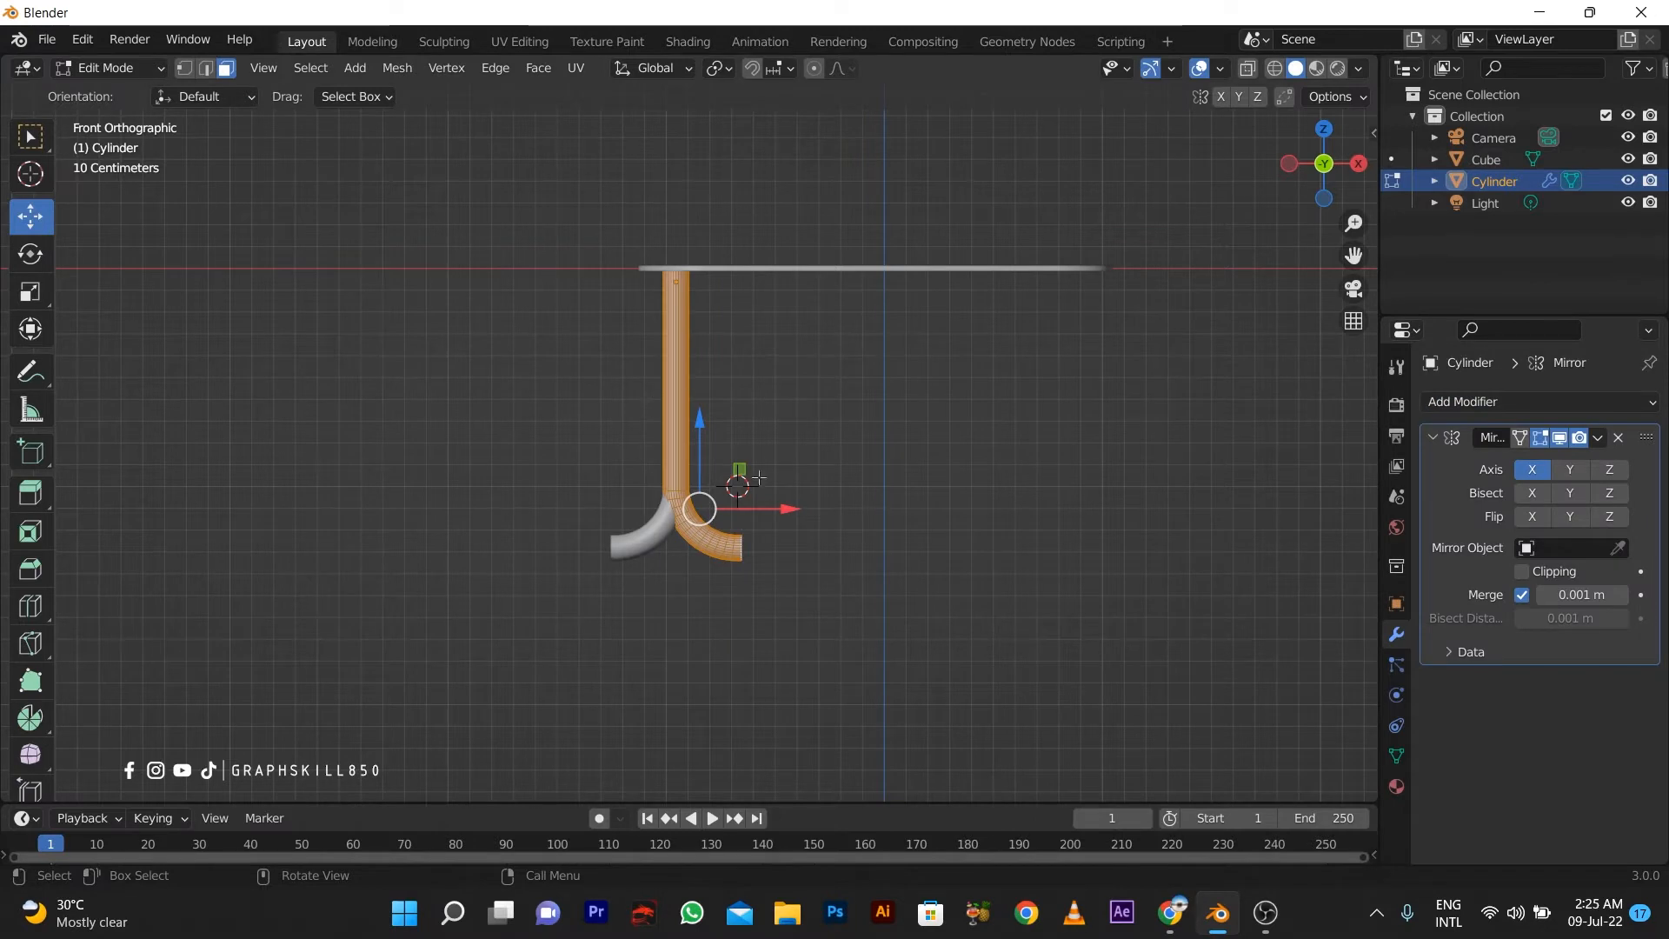
left_click_drag(765, 518, 627, 506)
key("ctrl+z")
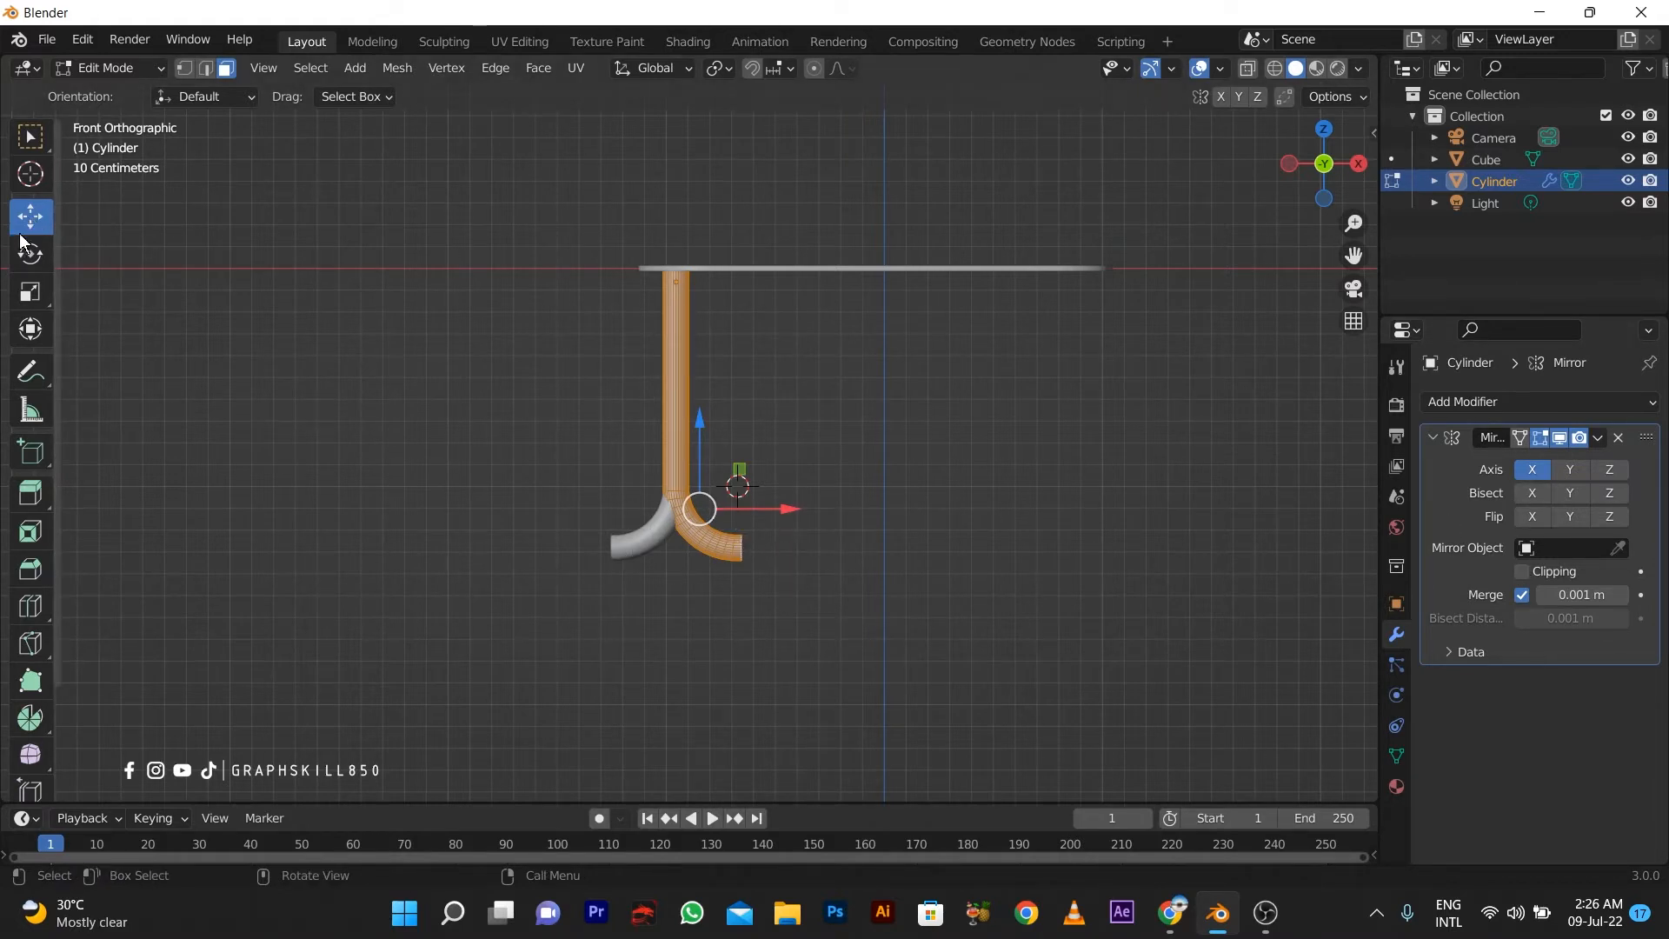
key("Tab")
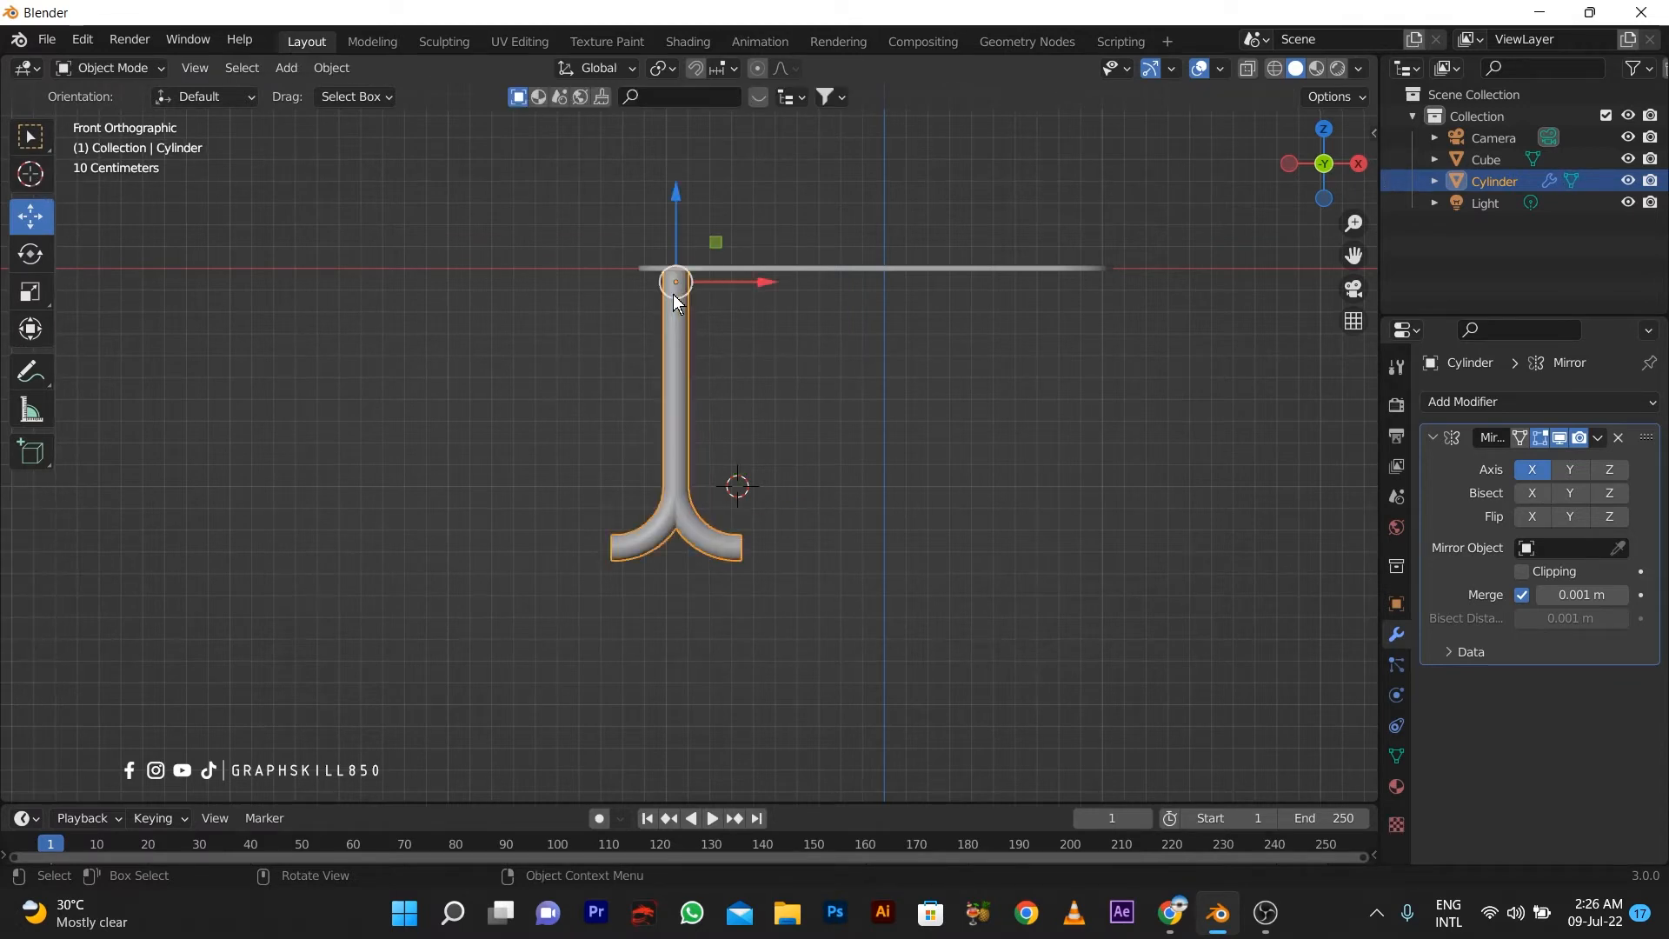
Try setting the leg's origin to the 3D cursor beside its lower bend.
right_click(673, 294)
mouse_move(631, 369)
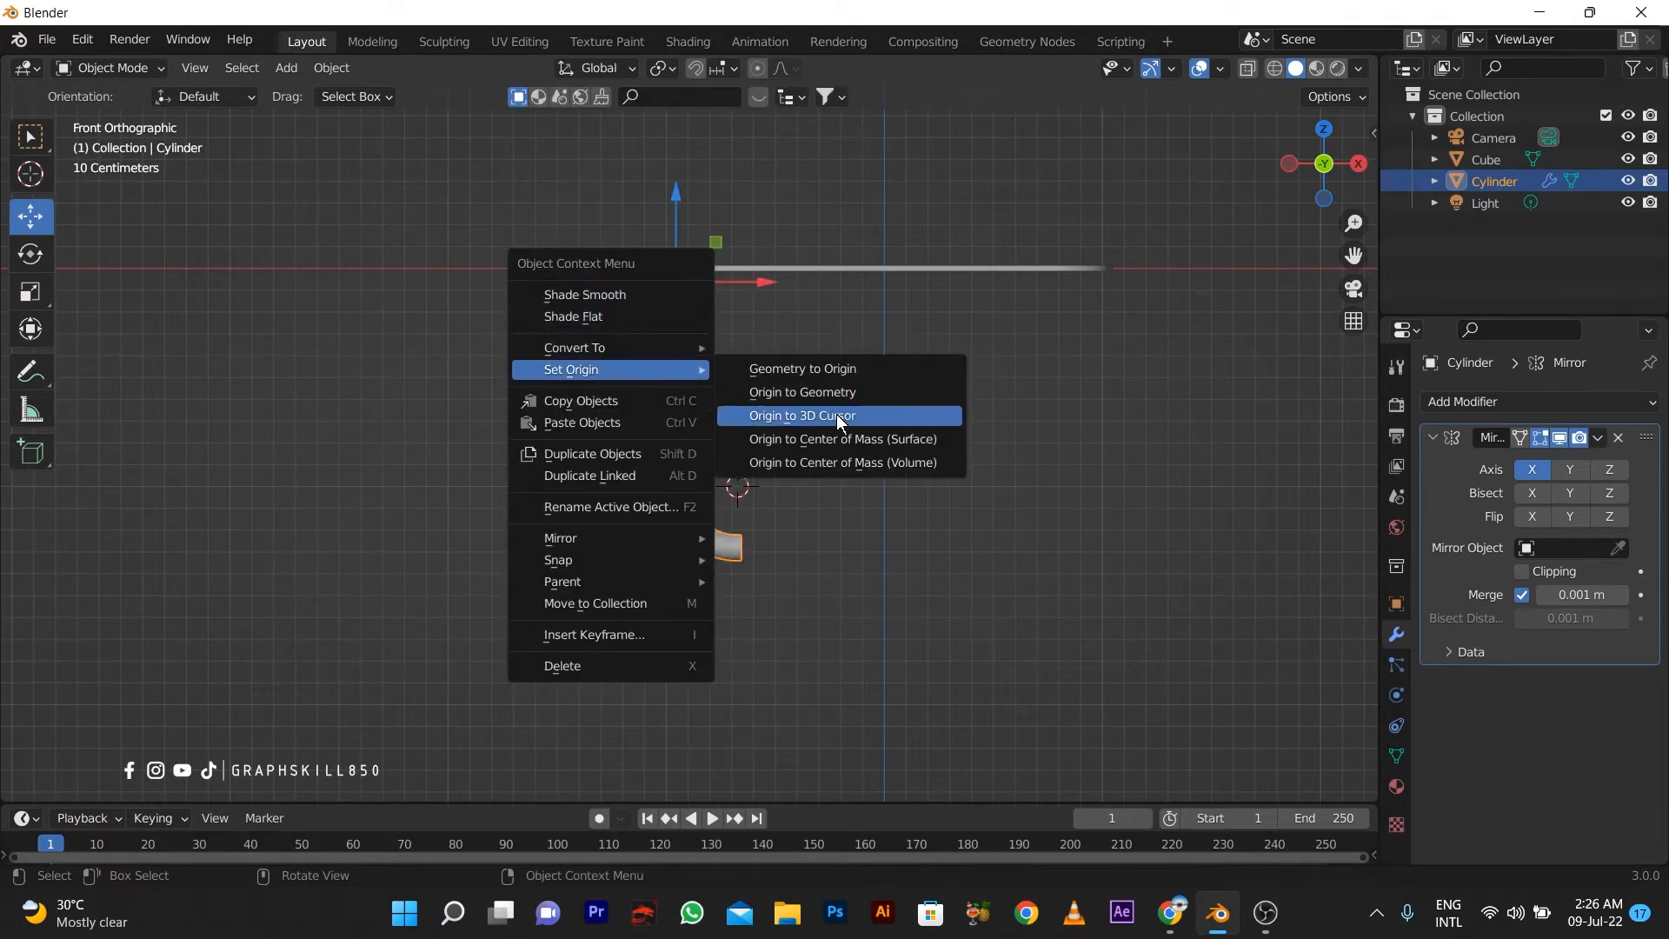
left_click(836, 414)
key("Tab")
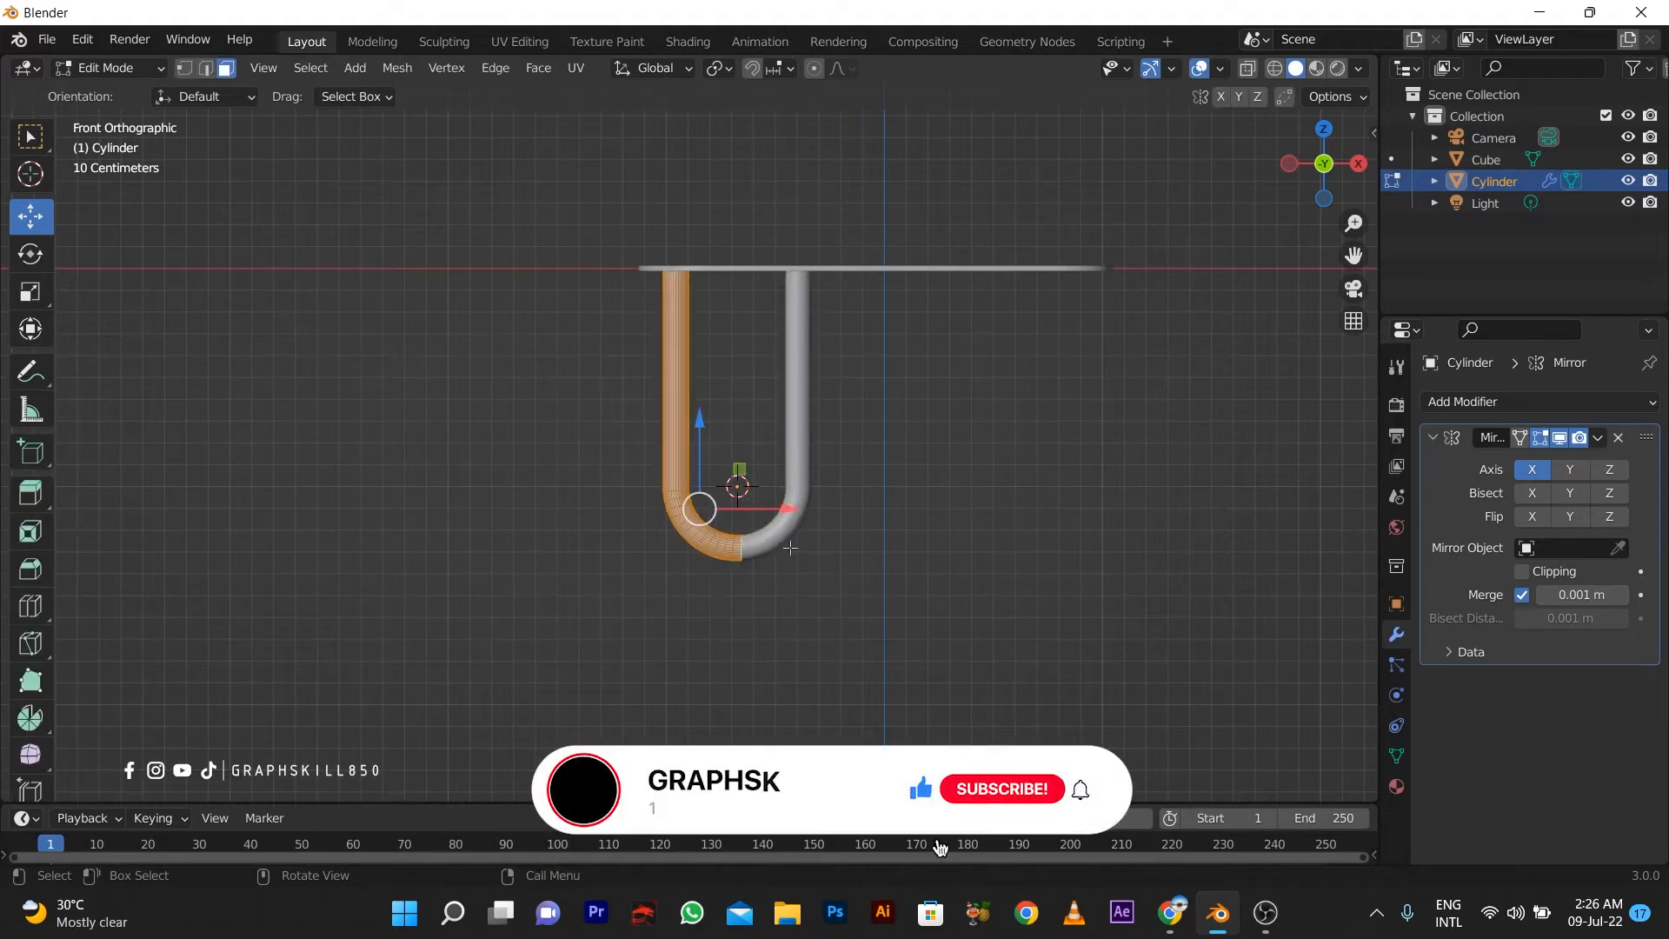
key("Tab")
Move the 3D cursor to the world centre at the tabletop and set the leg's origin to it.
left_click(30, 174)
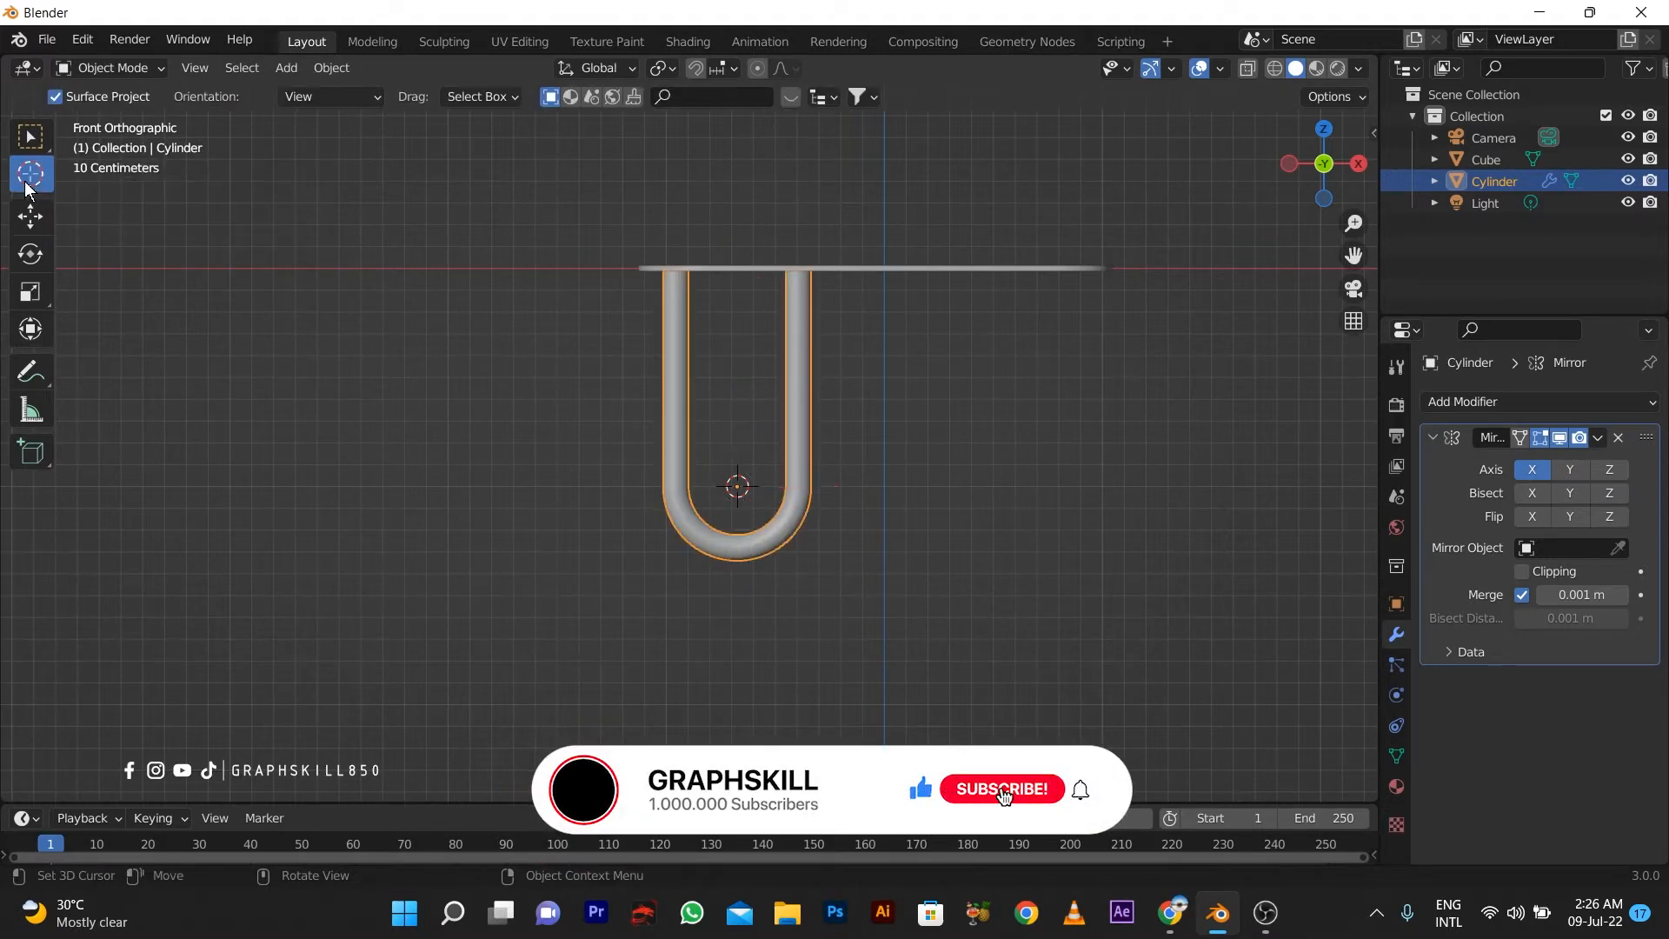
left_click_drag(737, 489, 883, 268)
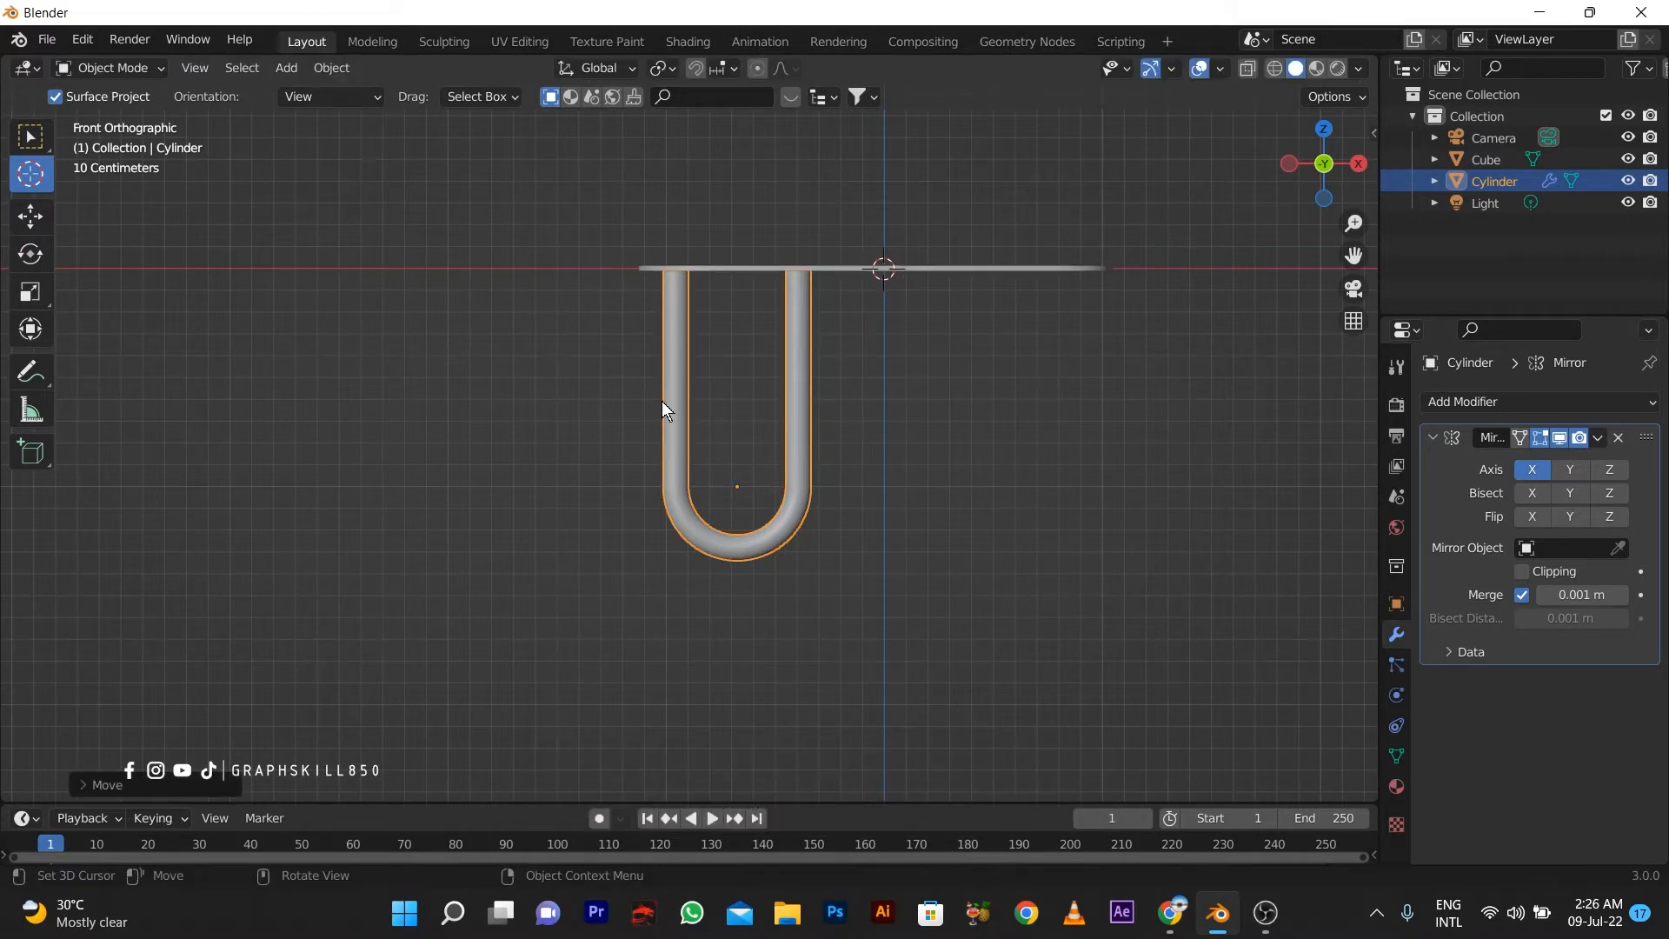
right_click(563, 423)
mouse_move(688, 370)
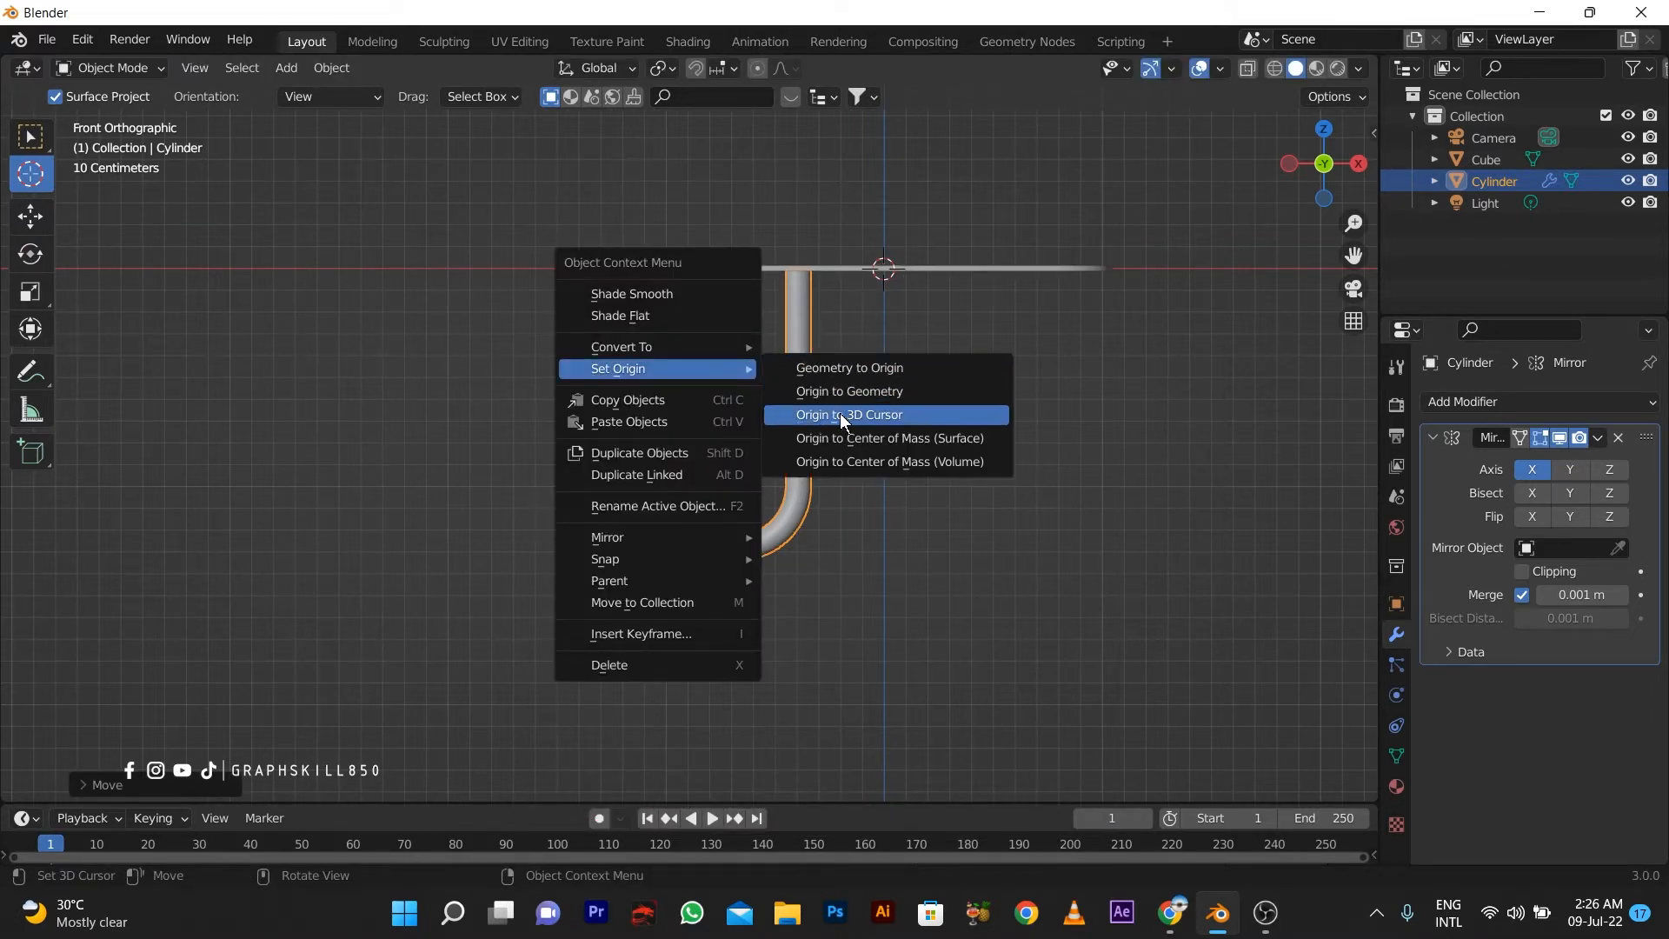
left_click(840, 416)
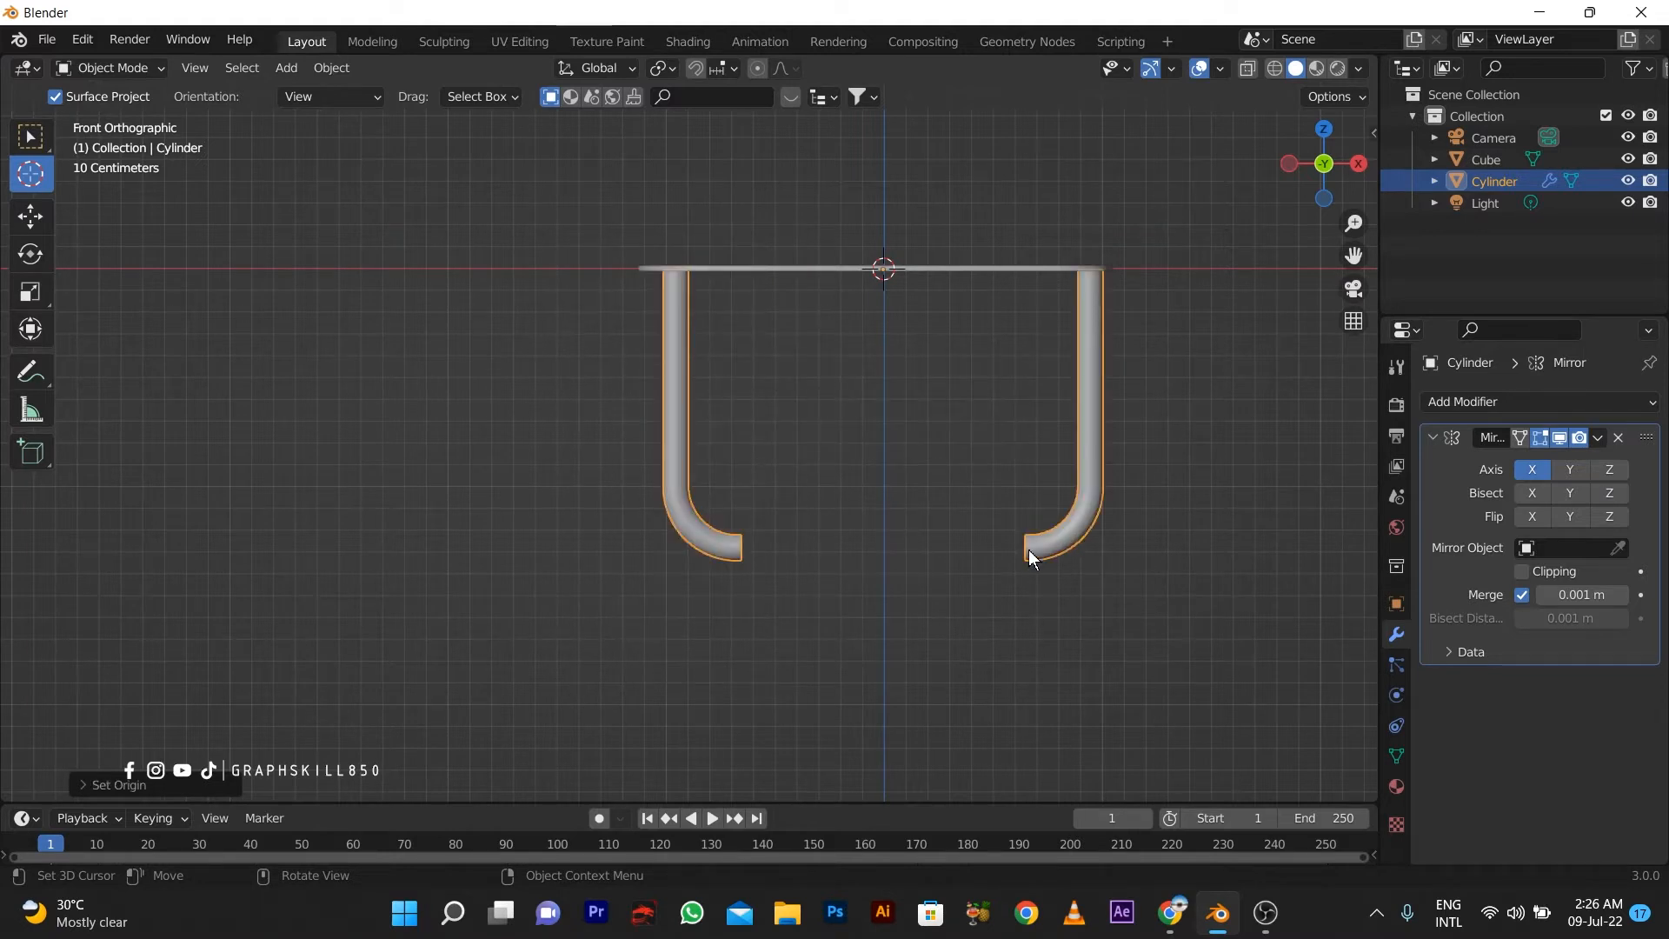
Extrude the end face of the leg's bend about 0.63 m inward to the mirror centre.
key("Tab")
middle_click_drag(719, 576, 800, 544)
left_click(813, 541)
key("KP_1")
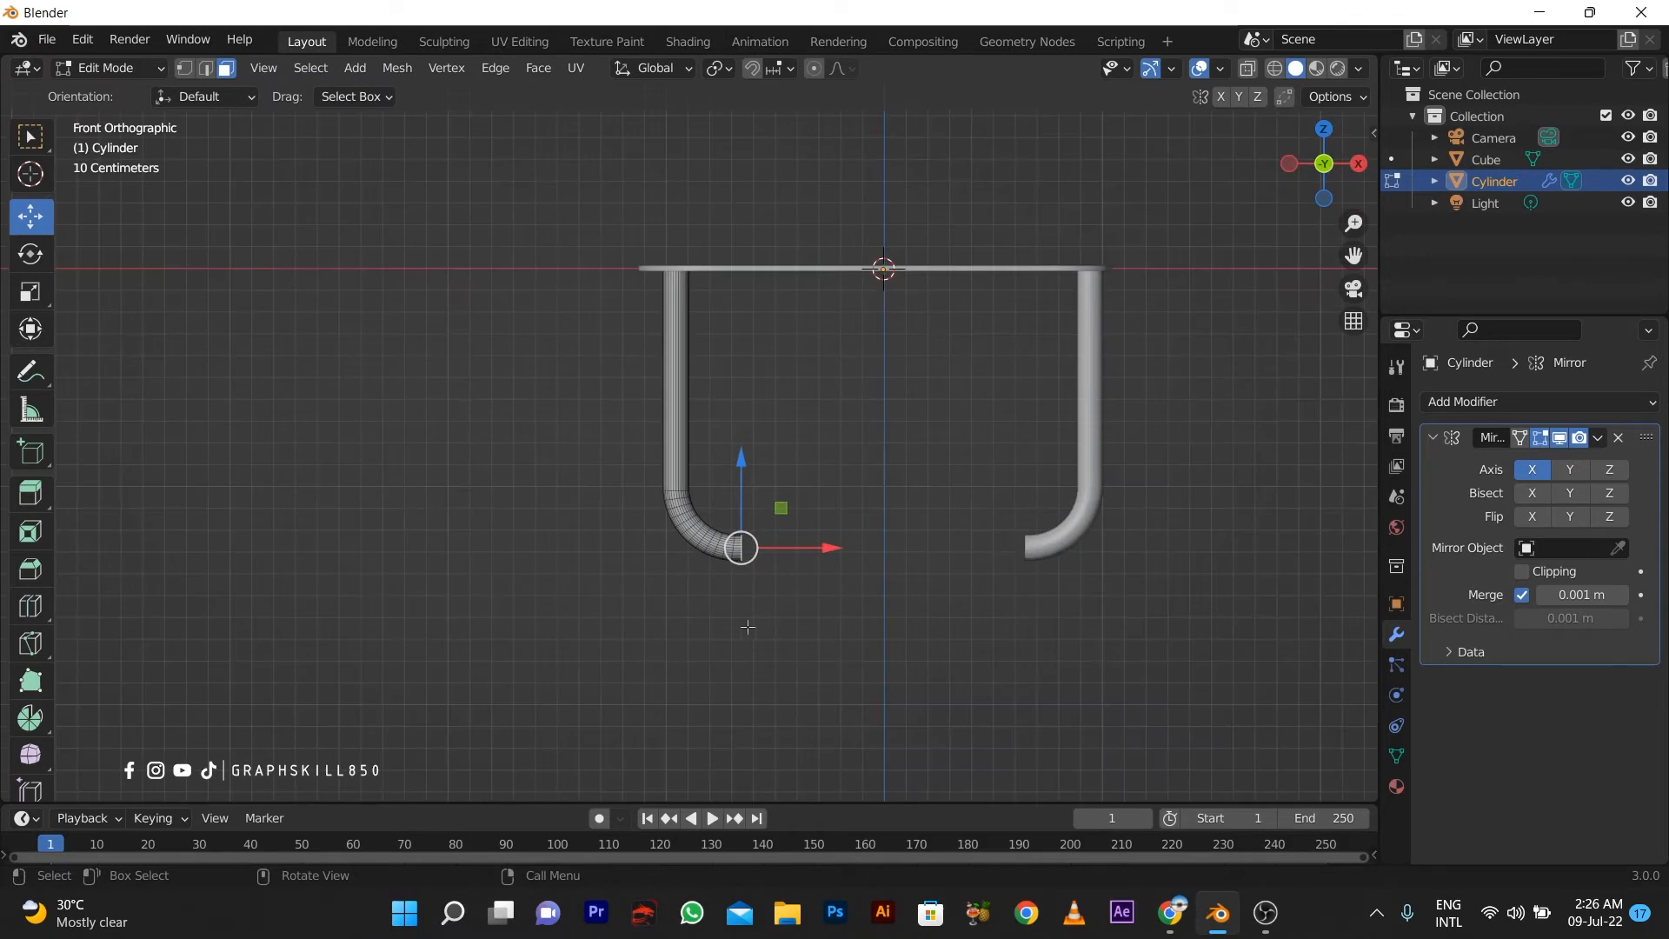
key("e")
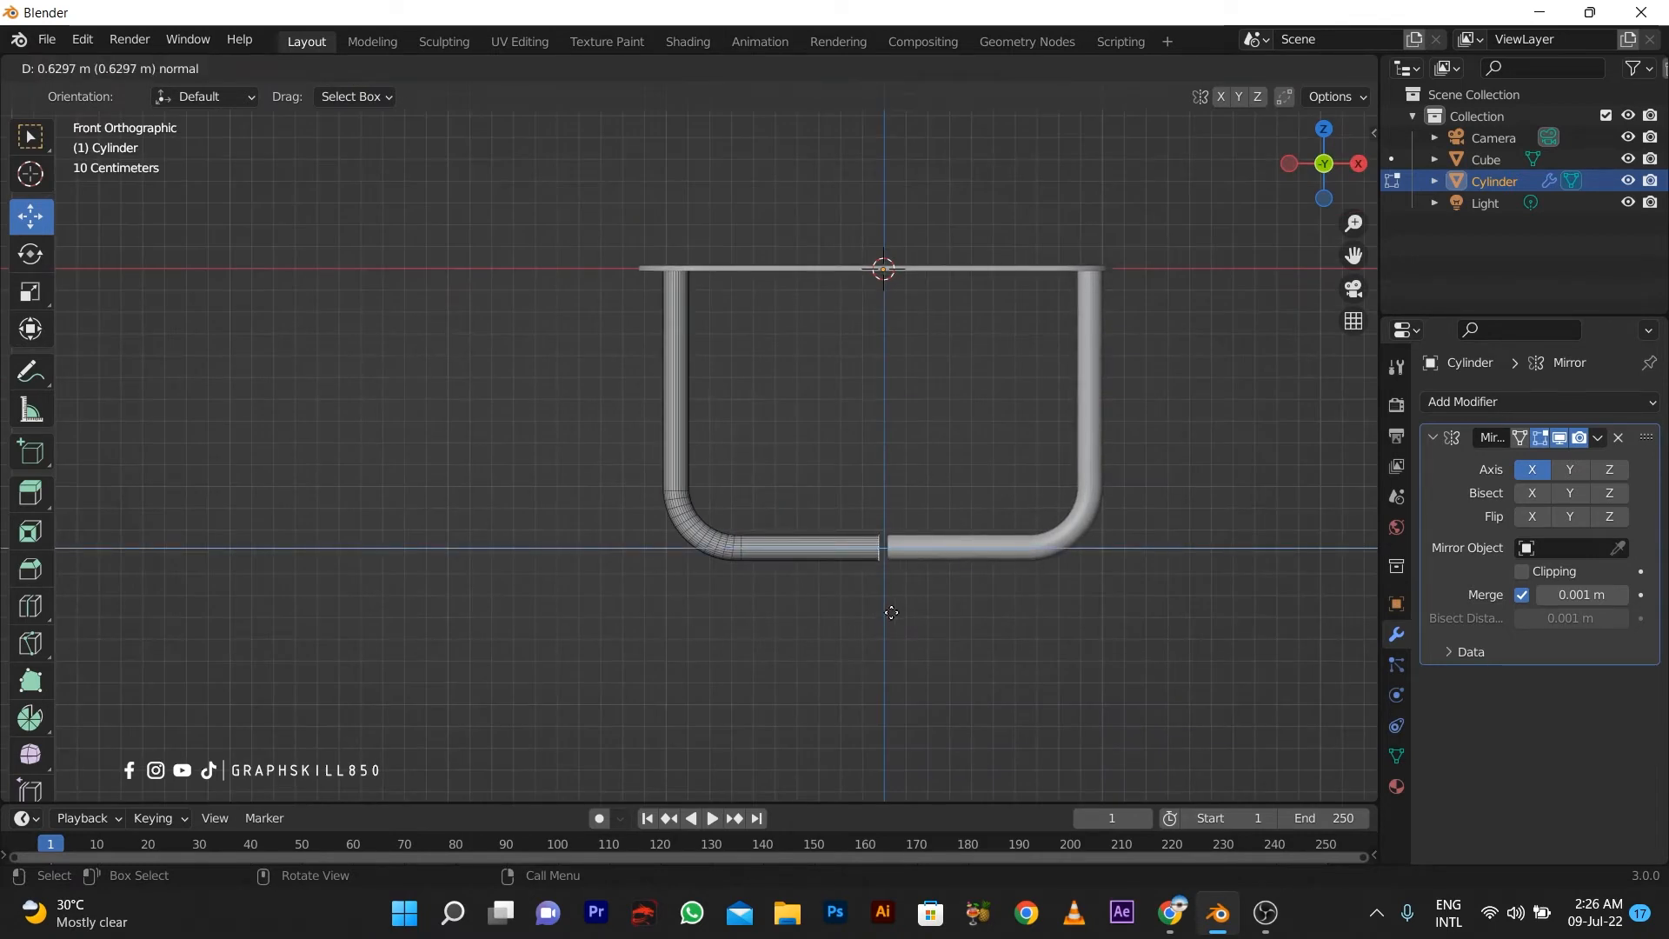
left_click(886, 616)
Enable Clipping on the Mirror modifier, move the end face onto the mirror plane, and return to object mode.
left_click(1523, 571)
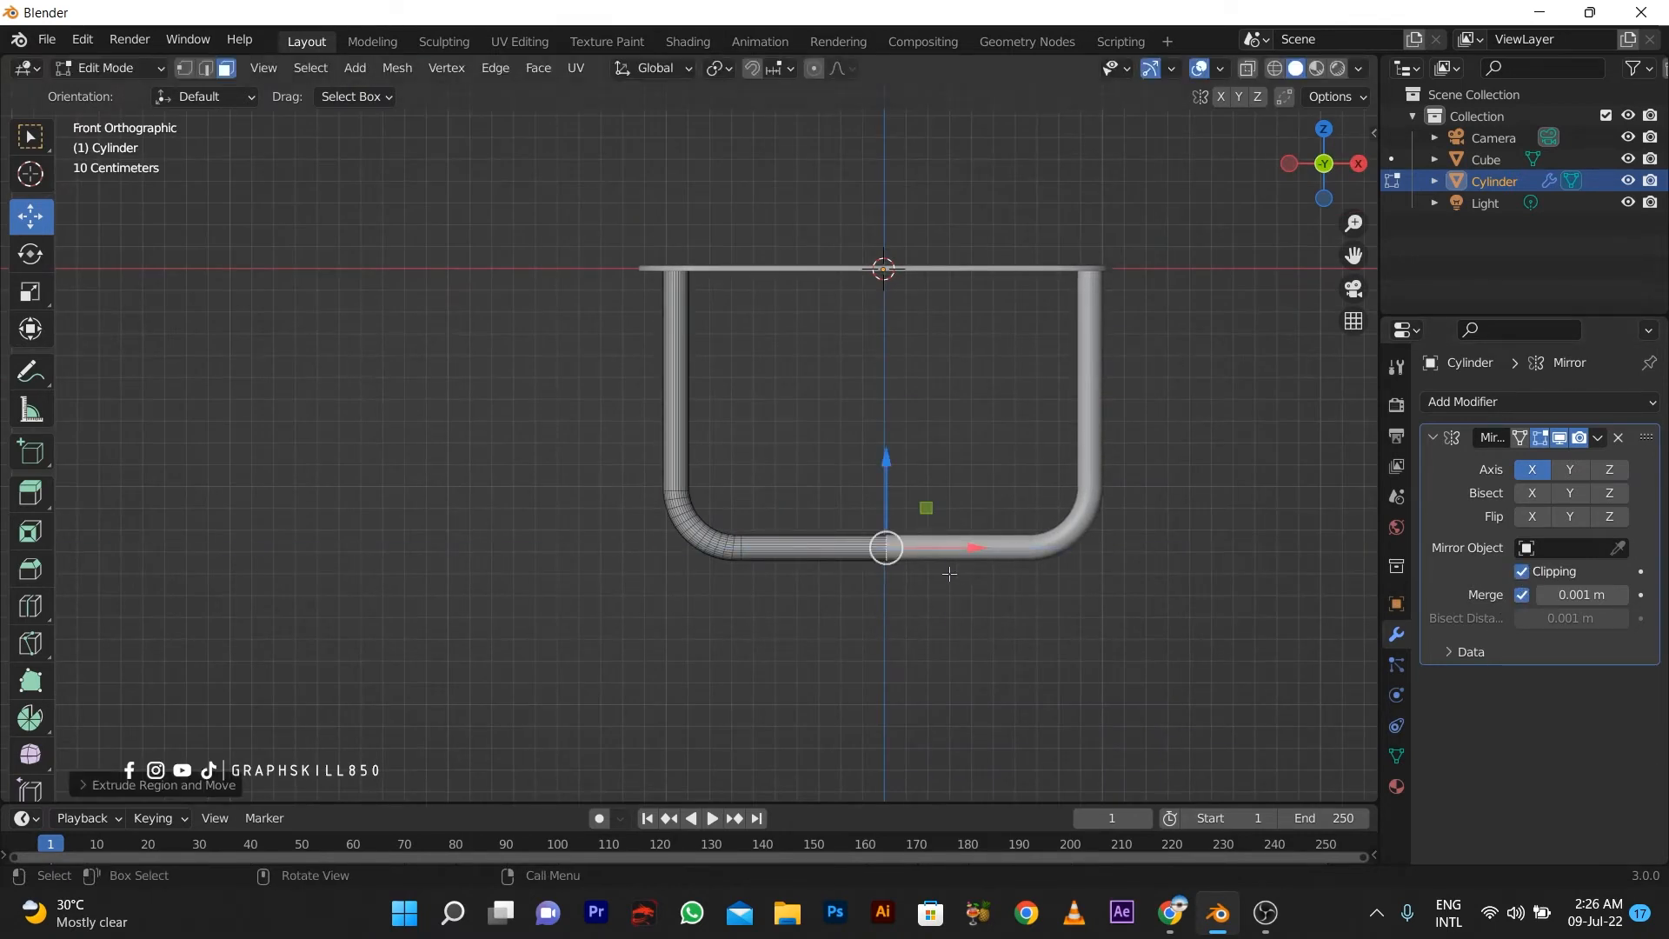
key("g")
left_click(672, 604)
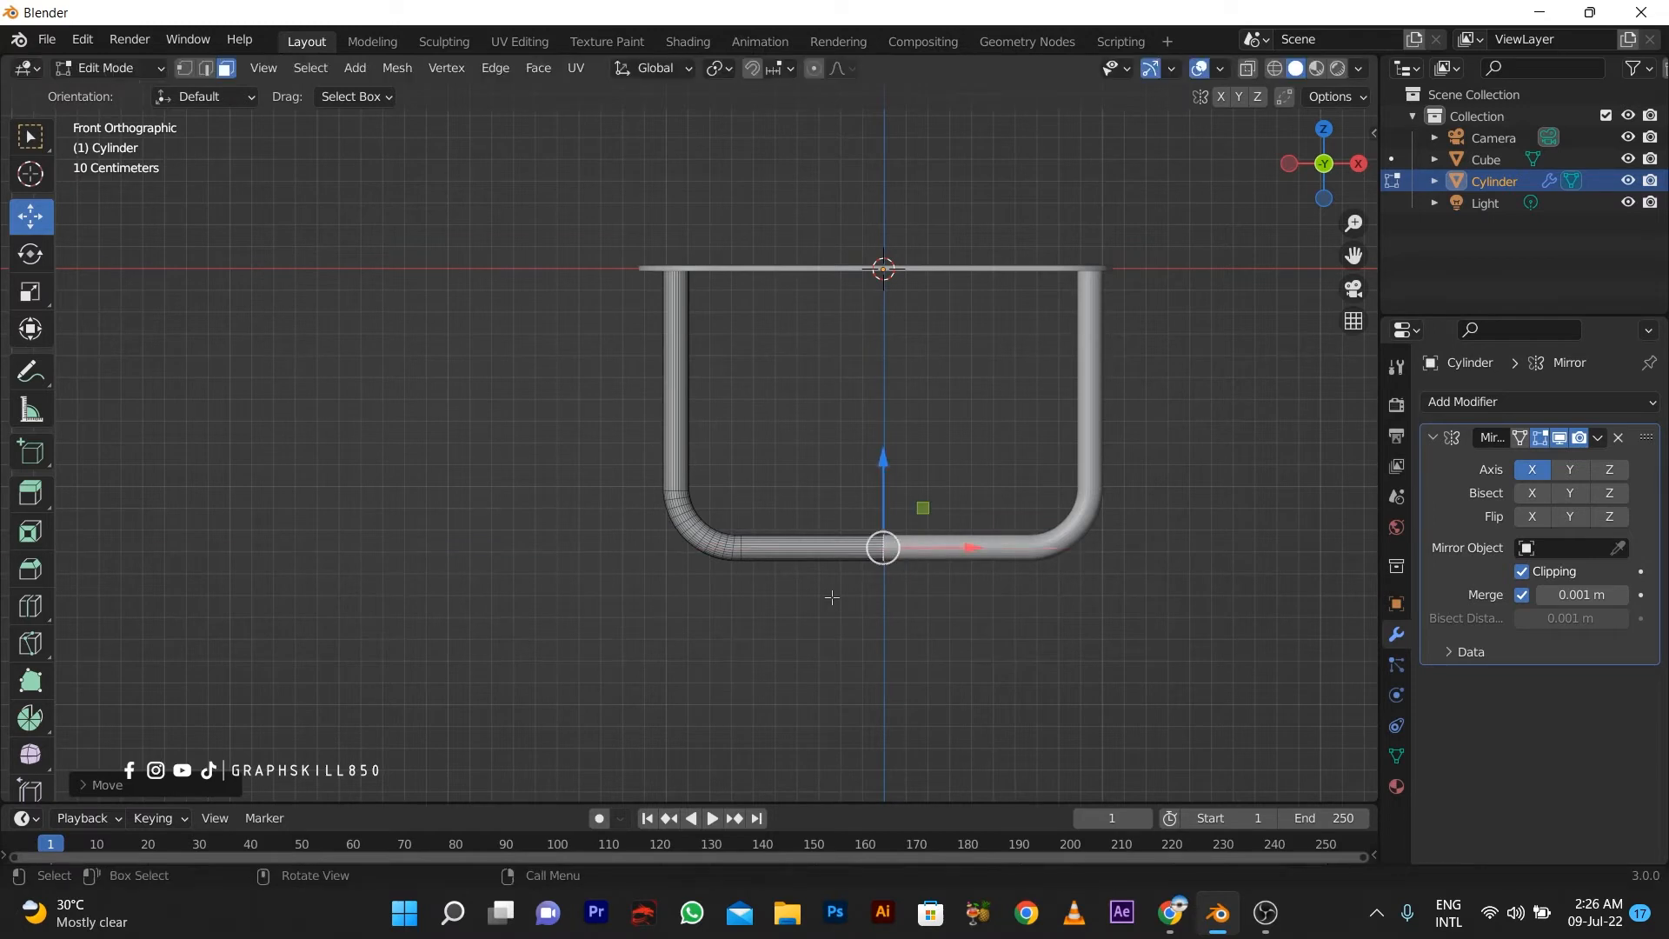
key("Tab")
key("Tab")
key("Tab")
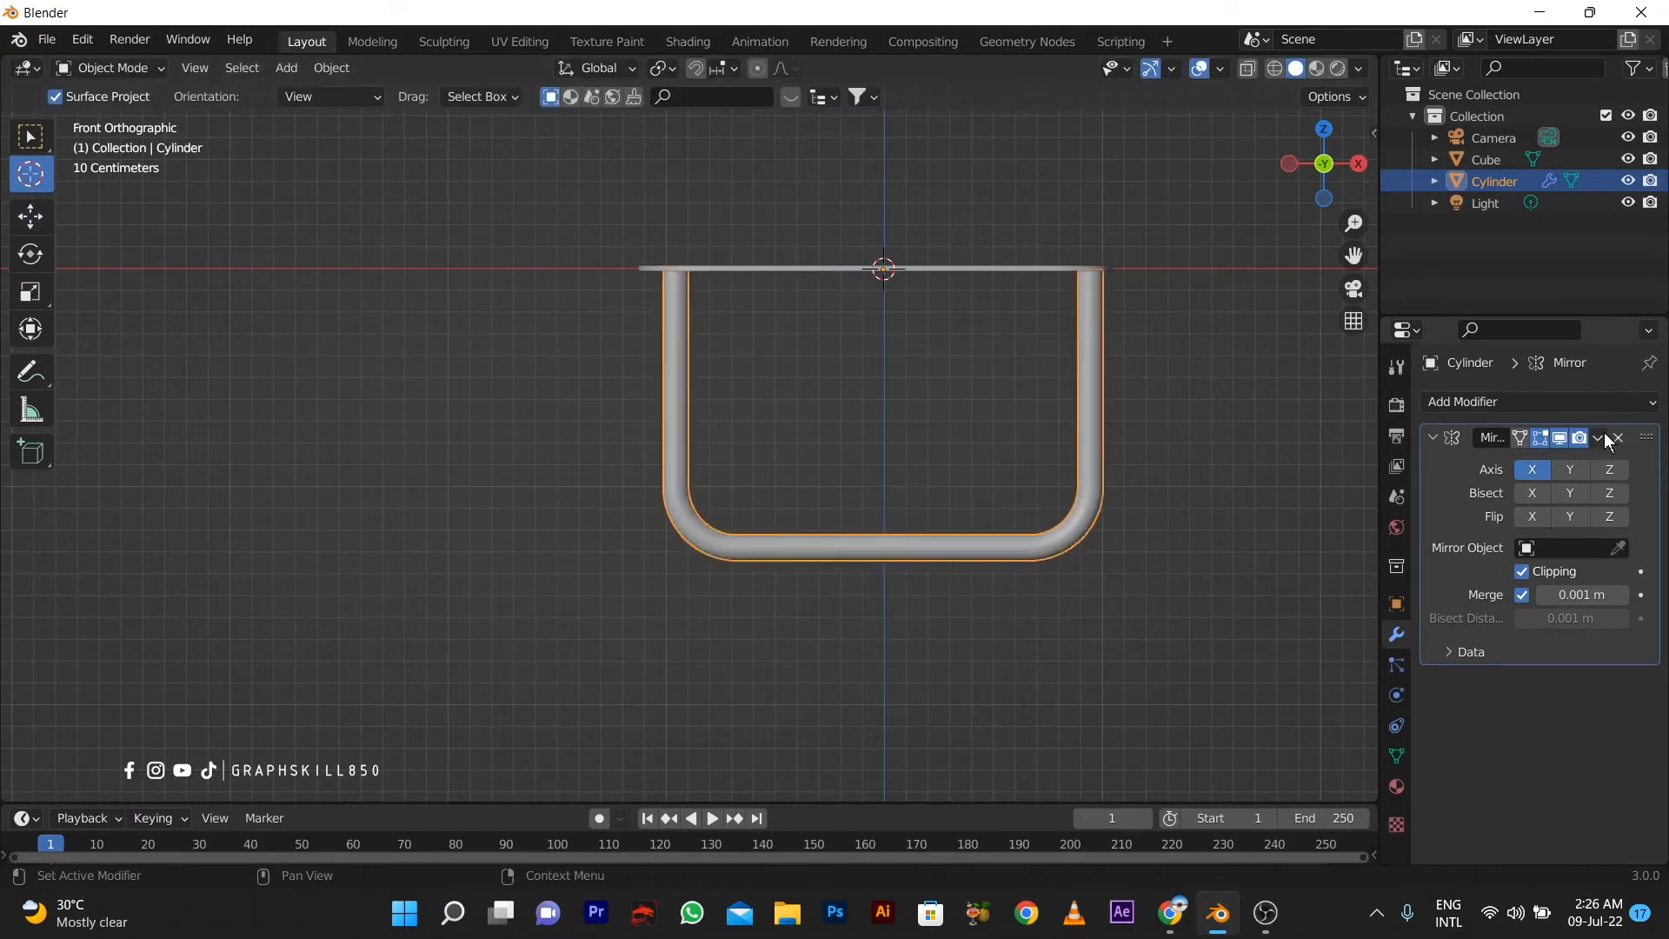
left_click(1601, 436)
left_click(1521, 459)
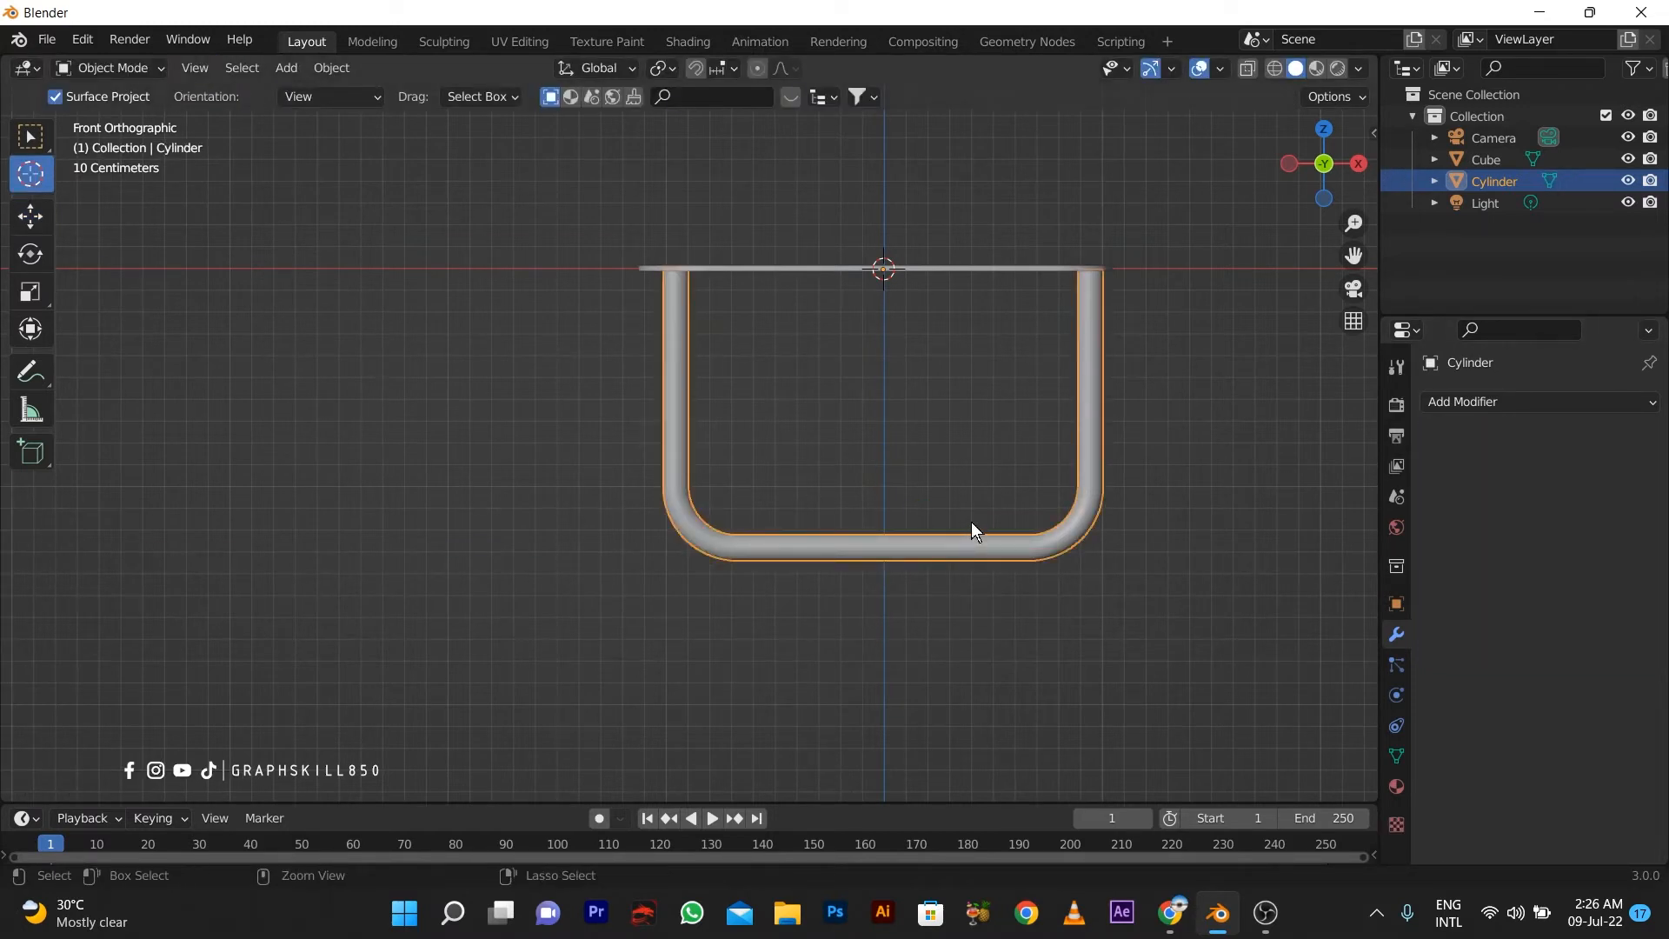
key("ctrl+z")
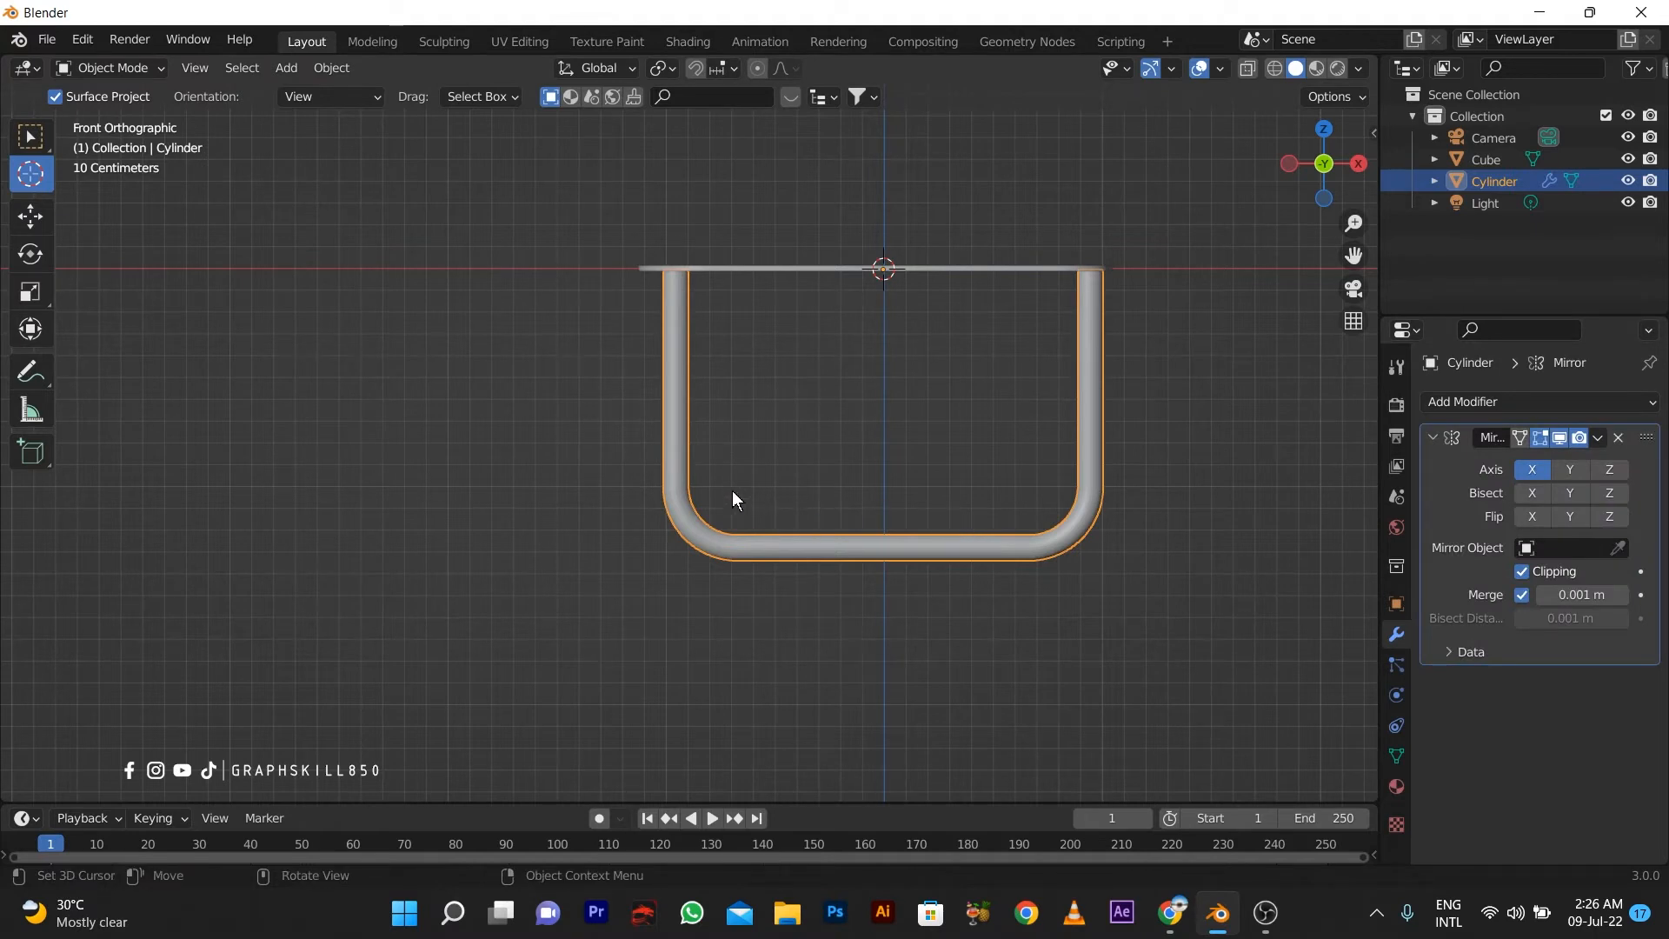
Add one horizontal loop cut around the upper part of the vertical leg in edit mode.
key("Tab")
scroll(676, 469, "up", 1)
key("ctrl+r")
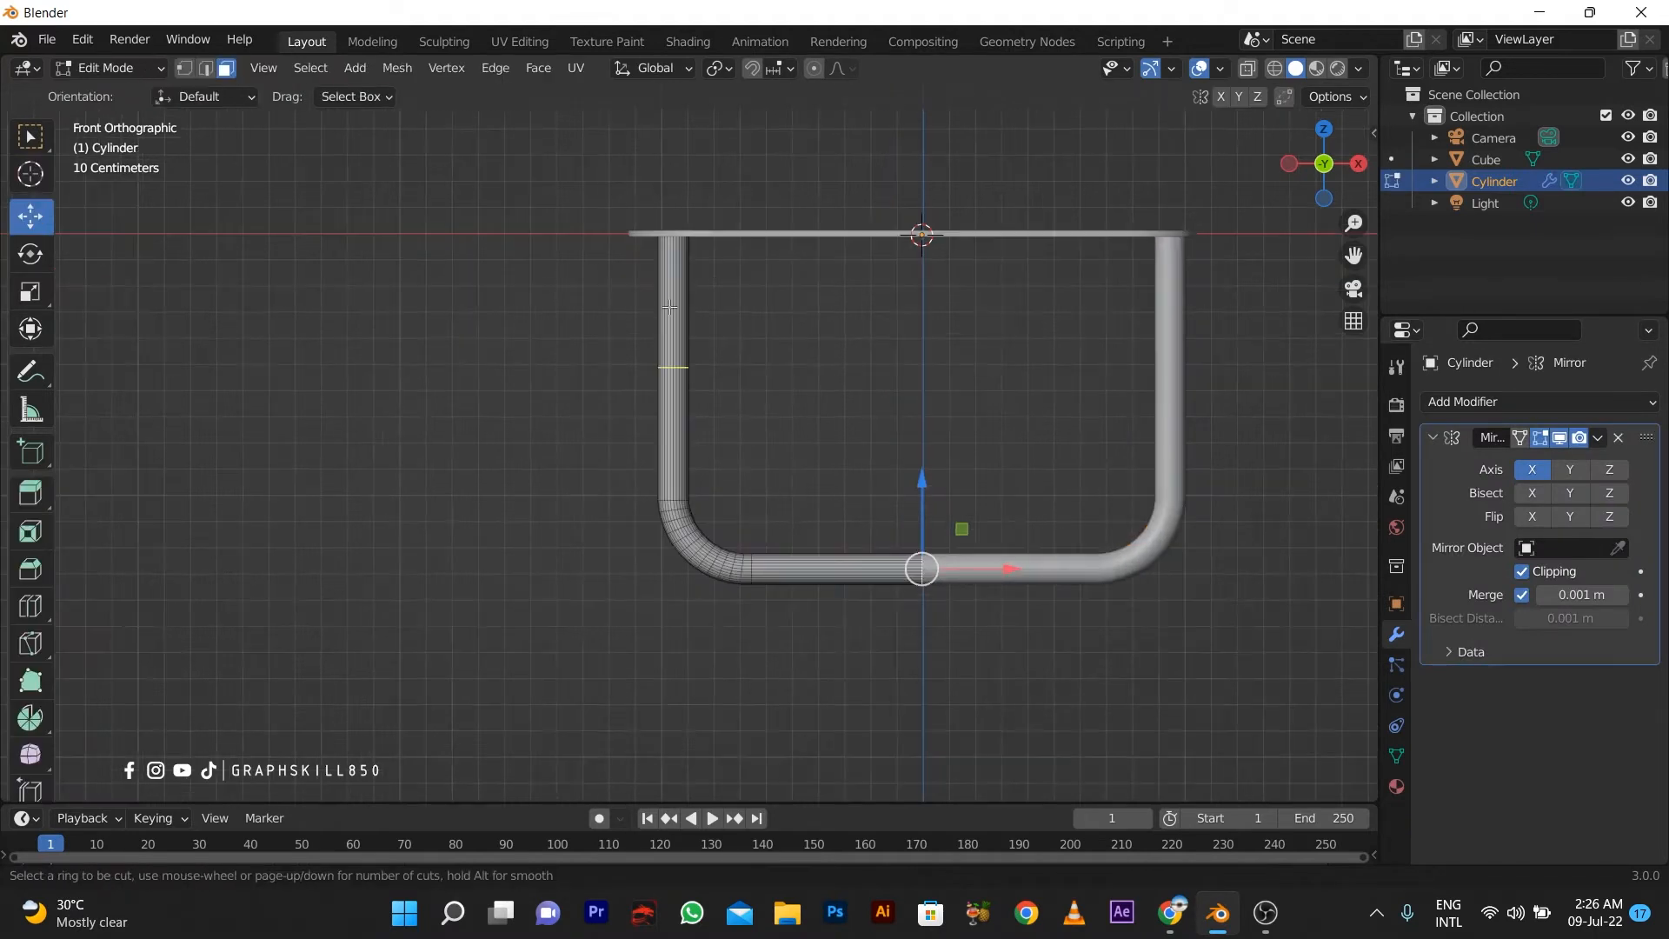
left_click(676, 330)
right_click(720, 465)
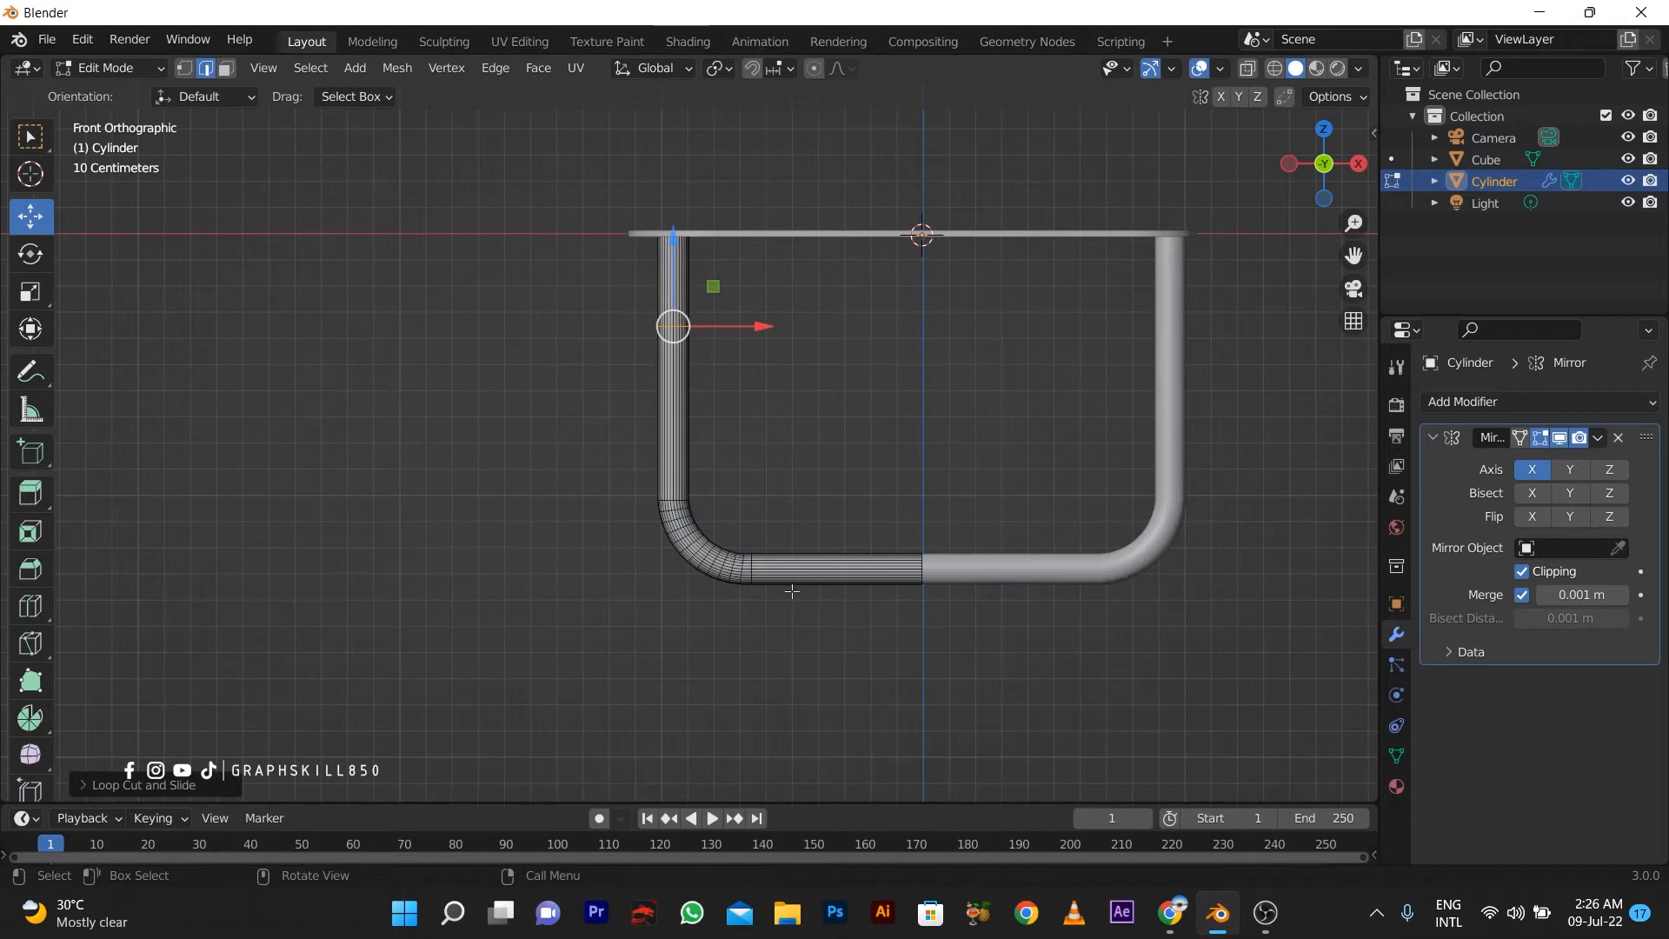
Switch to face selection and select the ring of faces around the upper section of the vertical leg.
scroll(654, 261, "up", 6)
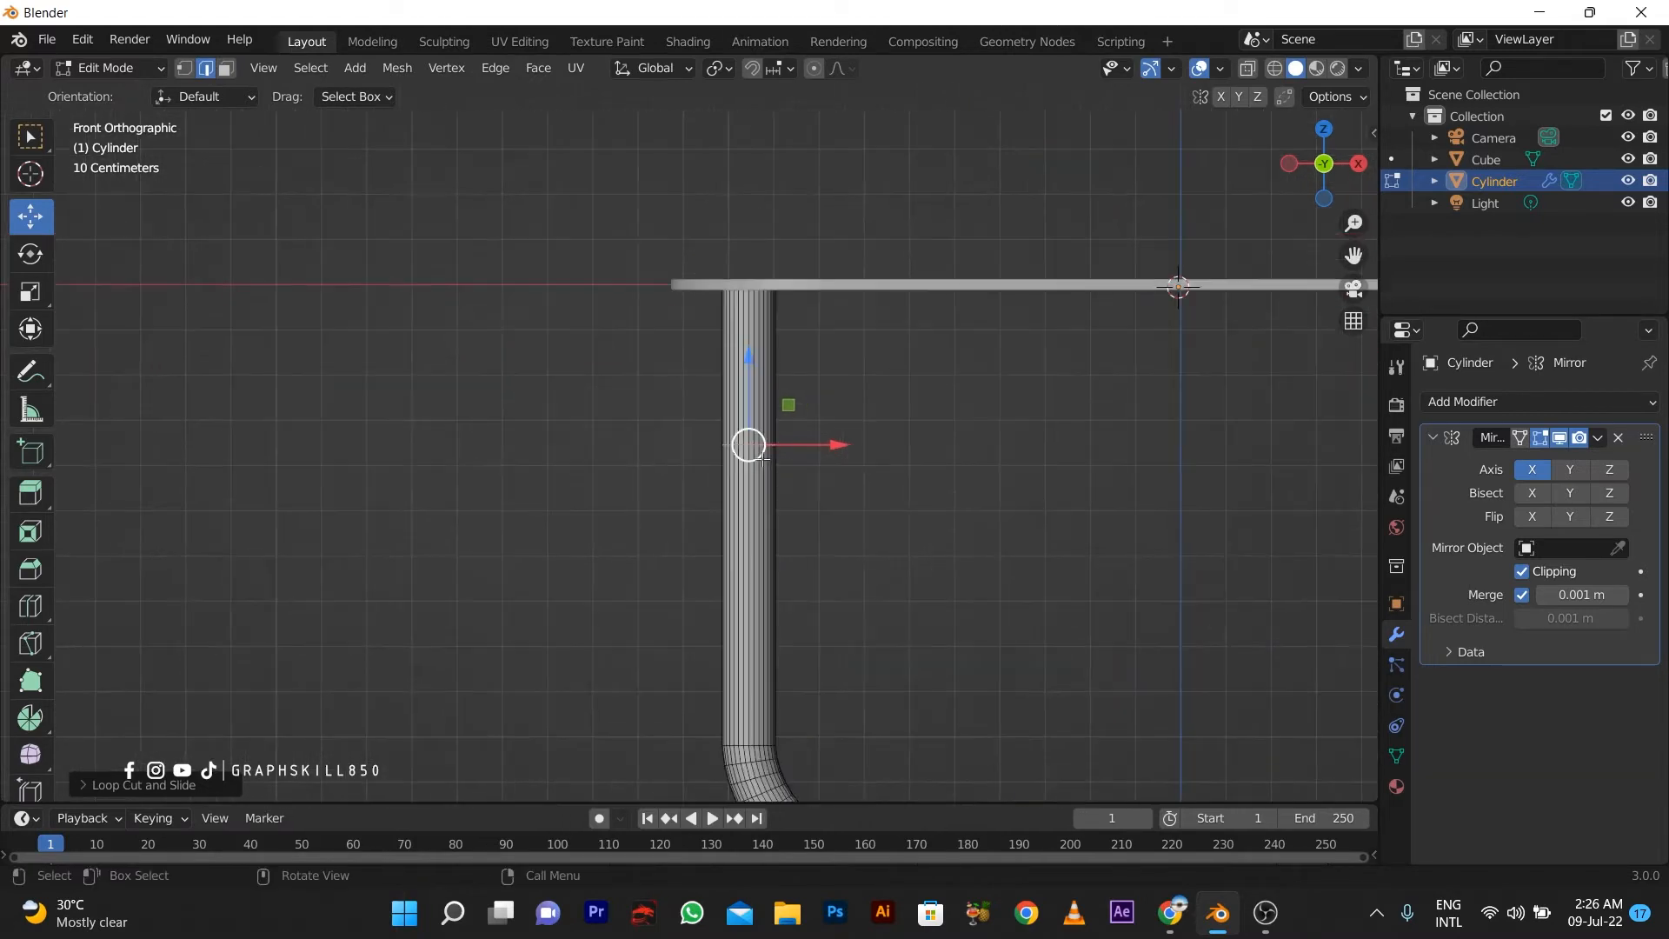
left_click(226, 69)
left_click(795, 366)
left_click(795, 365, "alt")
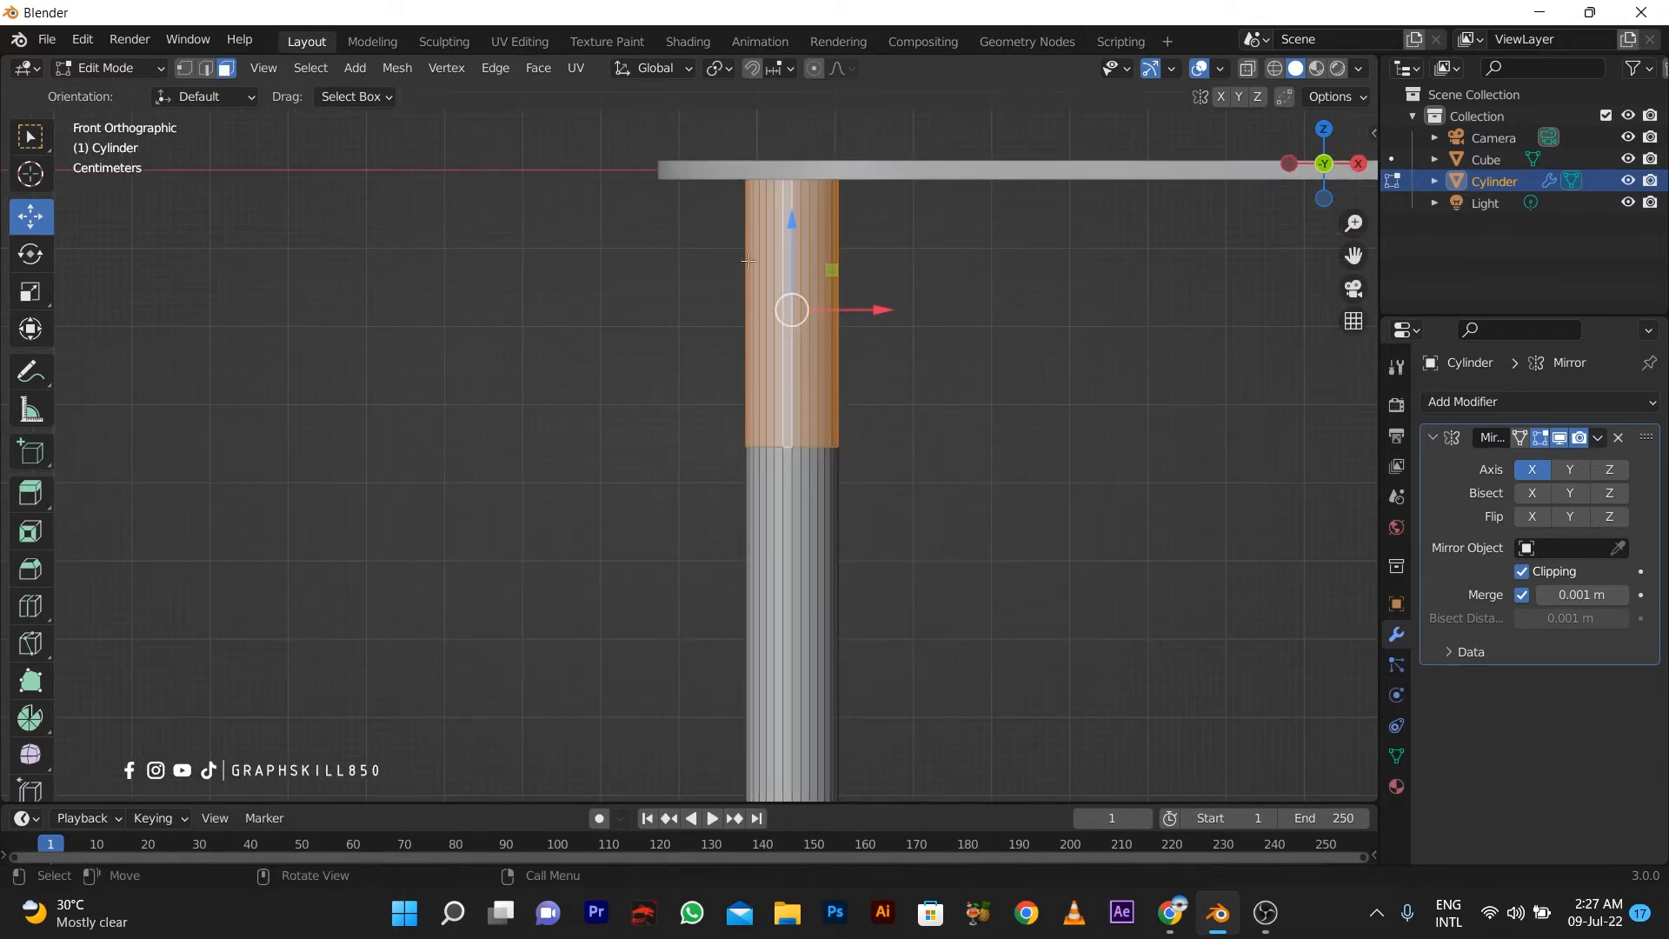
Add the first face rings at the upper end of the bend to the selection, undoing the stray lengthwise loop.
scroll(790, 592, "down", 6)
middle_click_drag(790, 592, 821, 429, "shift")
scroll(821, 430, "up", 2)
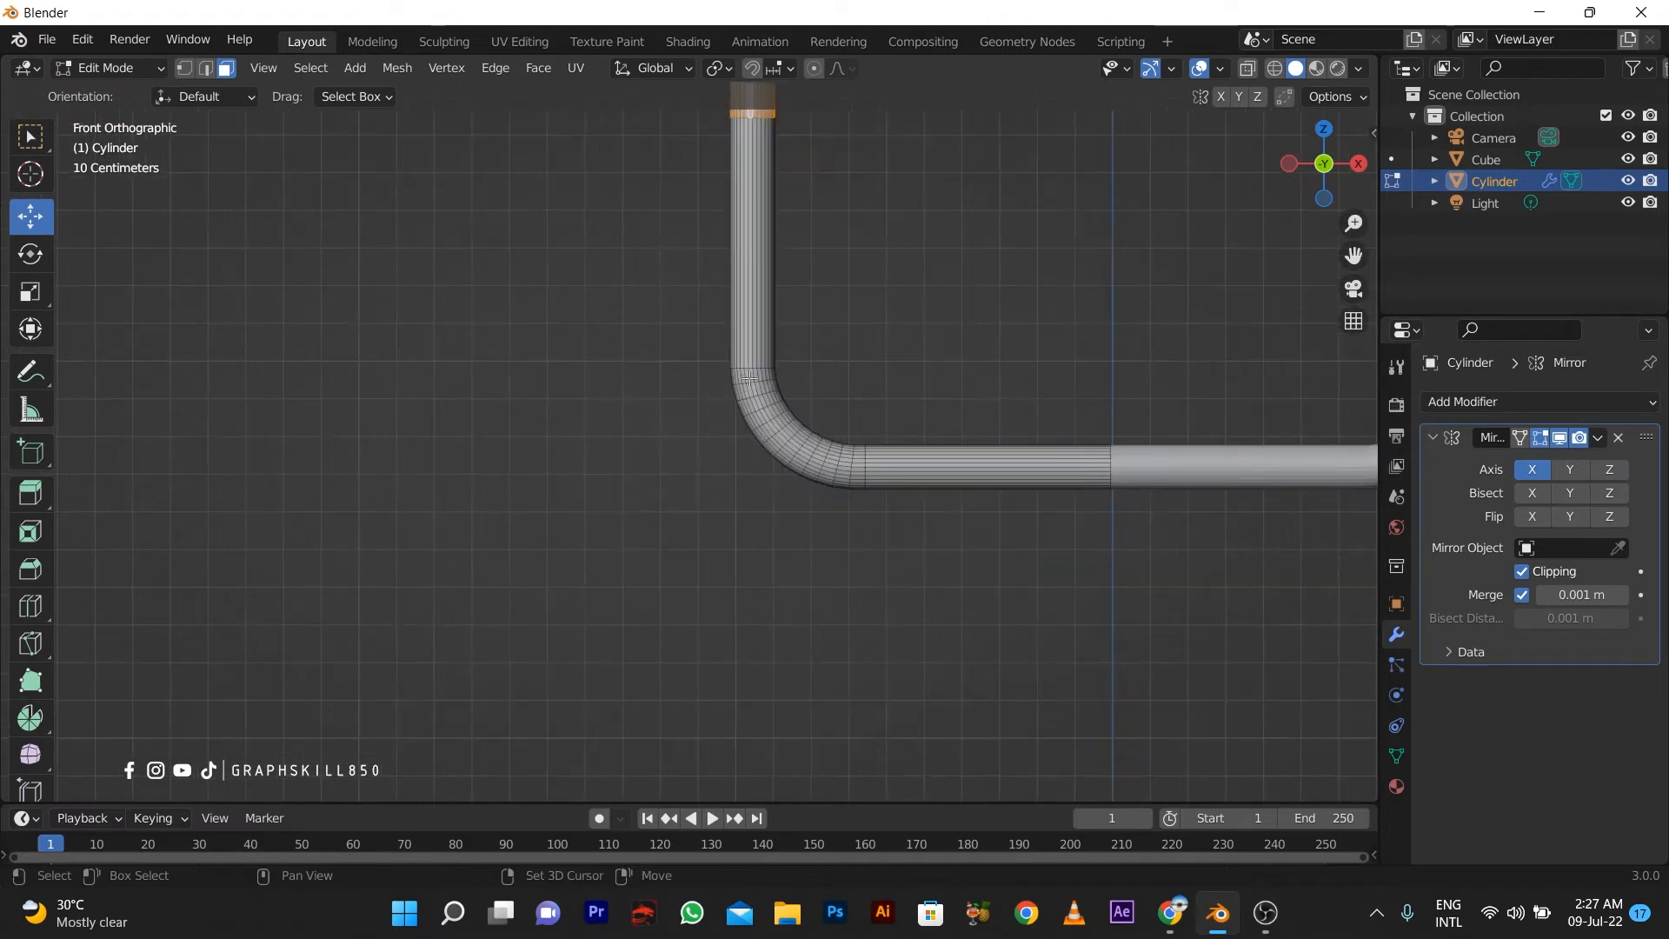
left_click(750, 379, "alt+shift")
left_click(758, 393, "alt+shift")
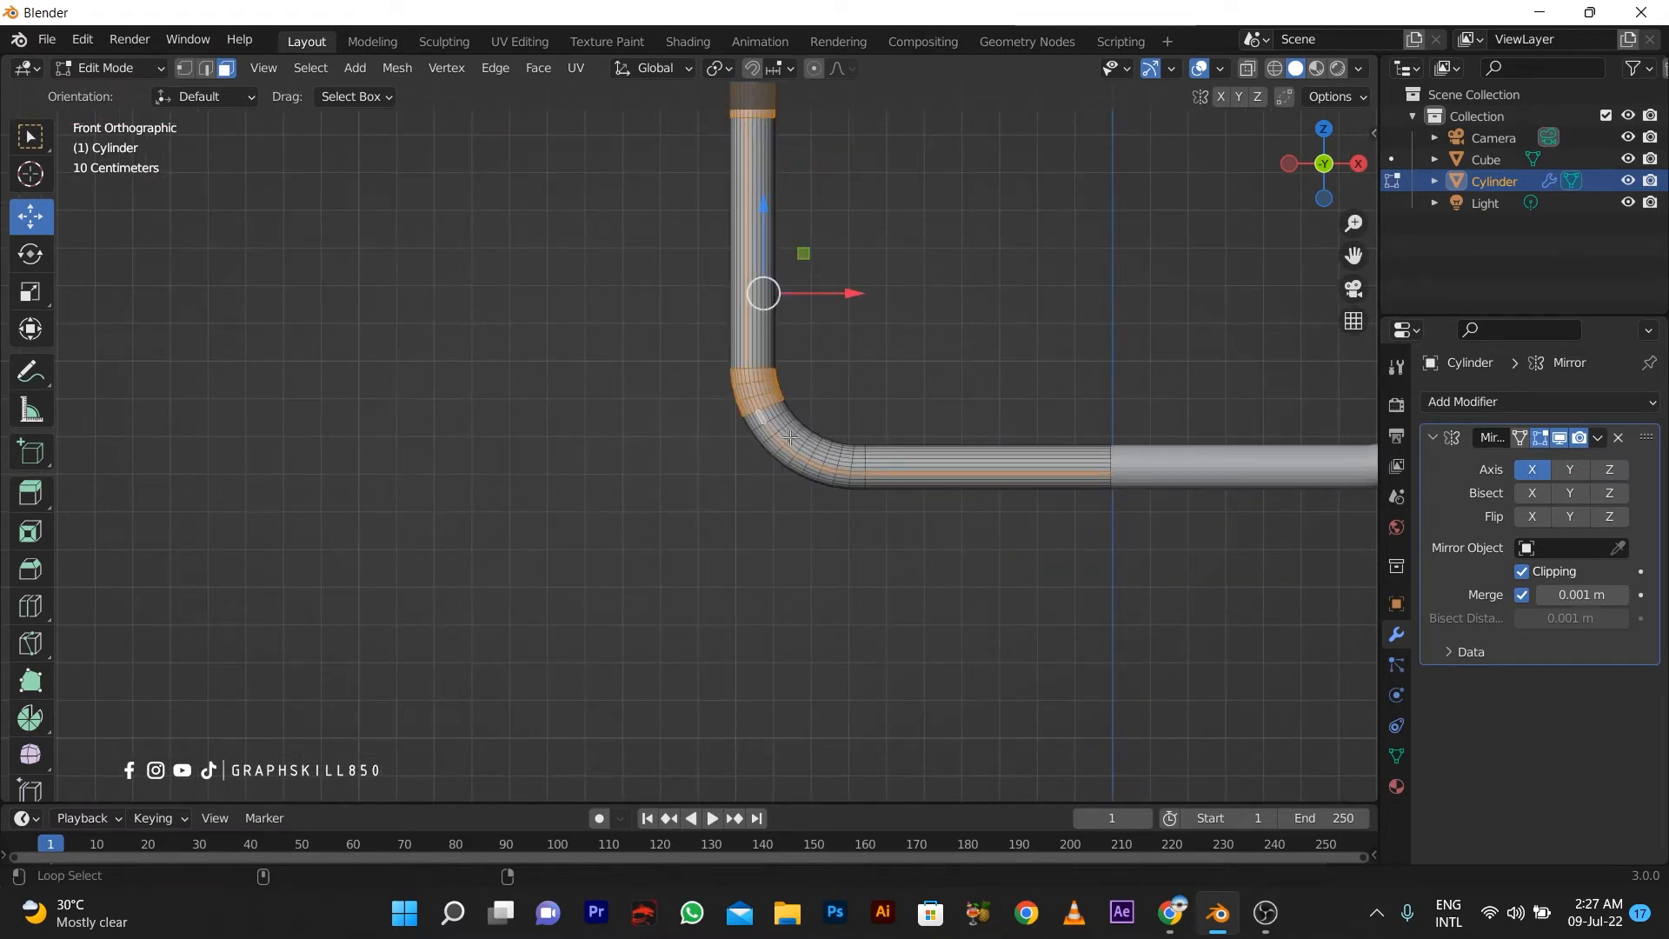
key("ctrl+z")
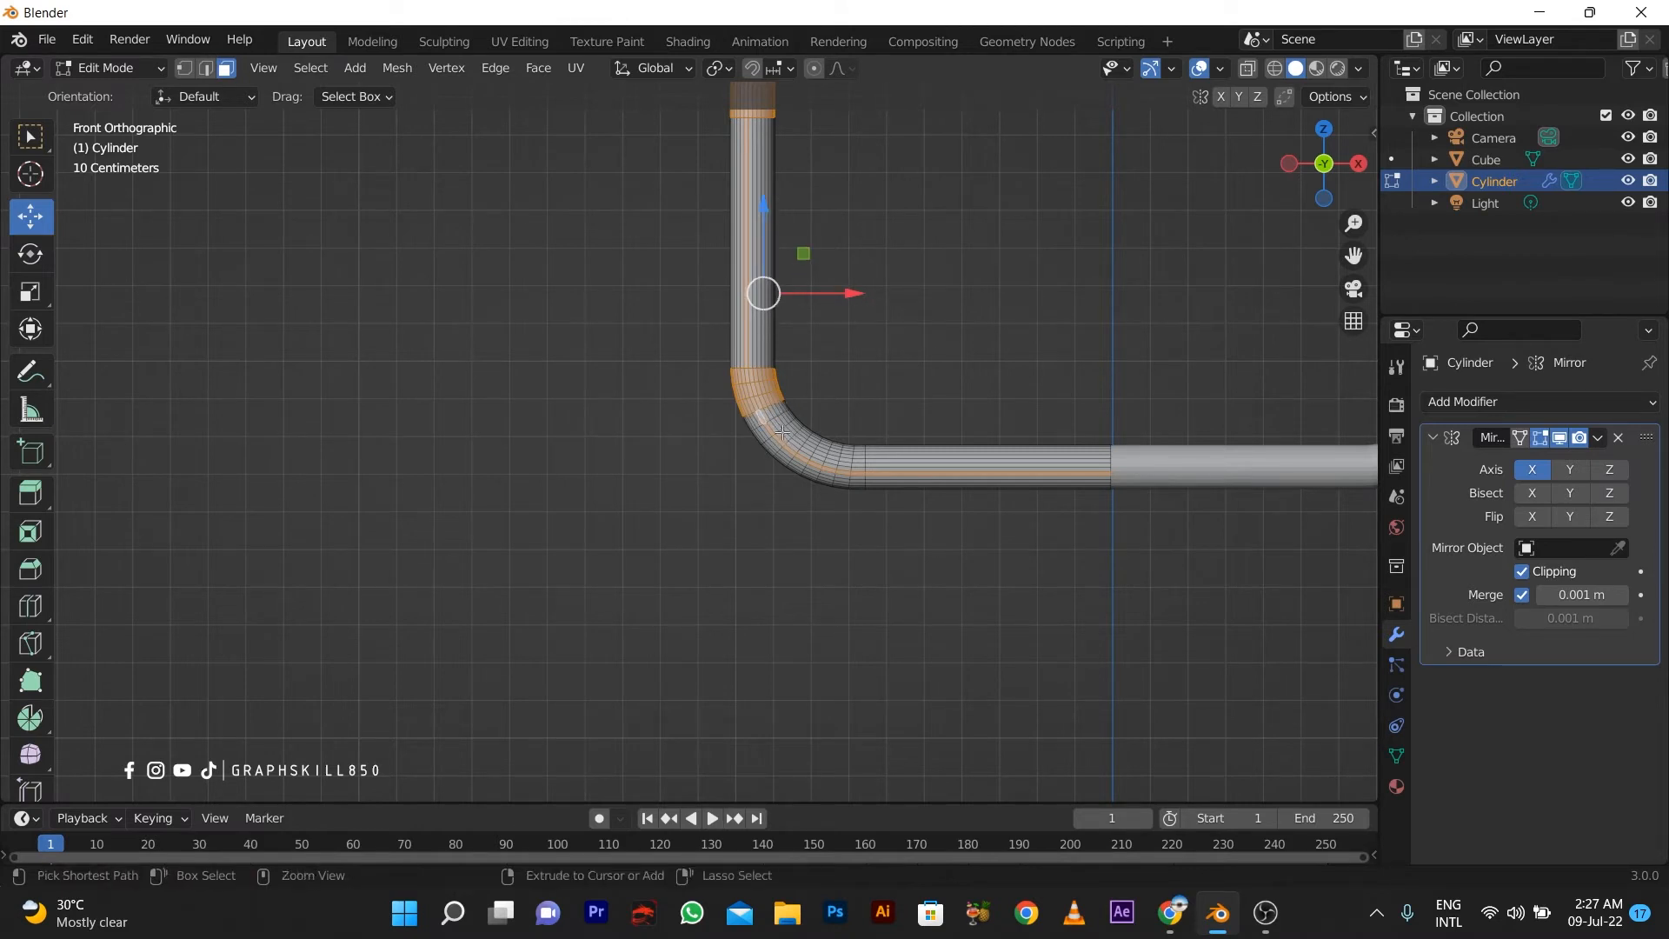
key("ctrl+z")
Add the remaining face rings around the leg's bend to the selection, up to the start of the horizontal tube.
scroll(767, 426, "up", 3)
left_click(819, 404, "alt+shift")
left_click(835, 423, "alt+shift")
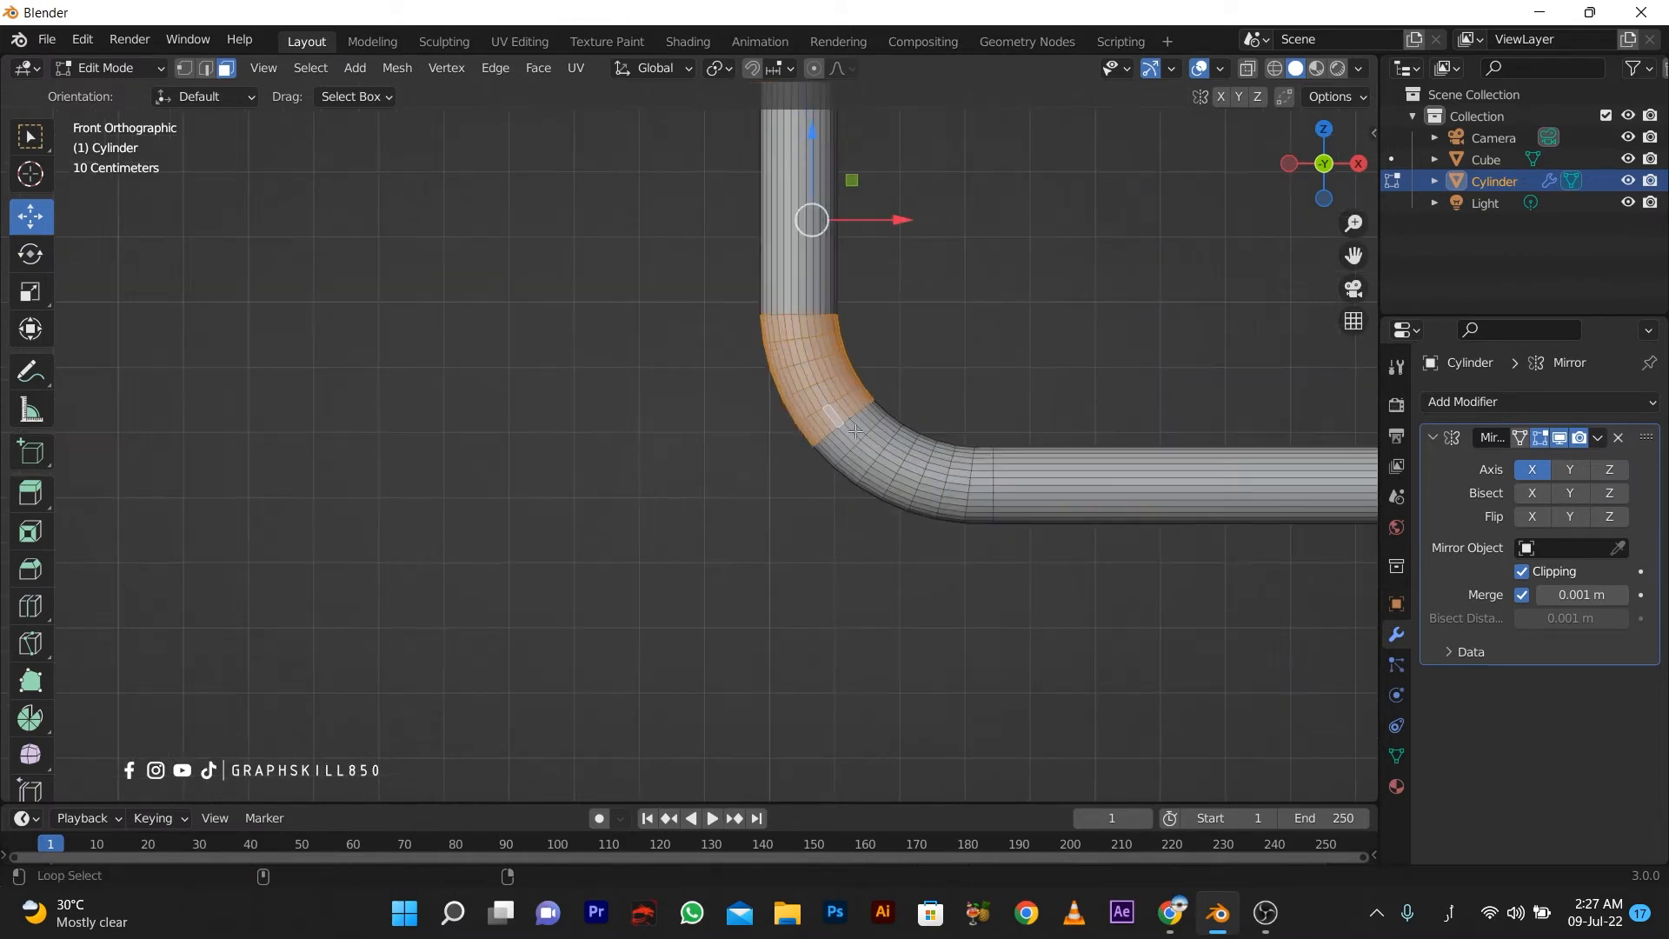
left_click(852, 440, "alt+shift")
left_click(872, 456, "alt+shift")
left_click(894, 468, "alt+shift")
left_click(915, 477, "alt+shift")
left_click(941, 484, "alt+shift")
left_click(963, 485, "alt+shift")
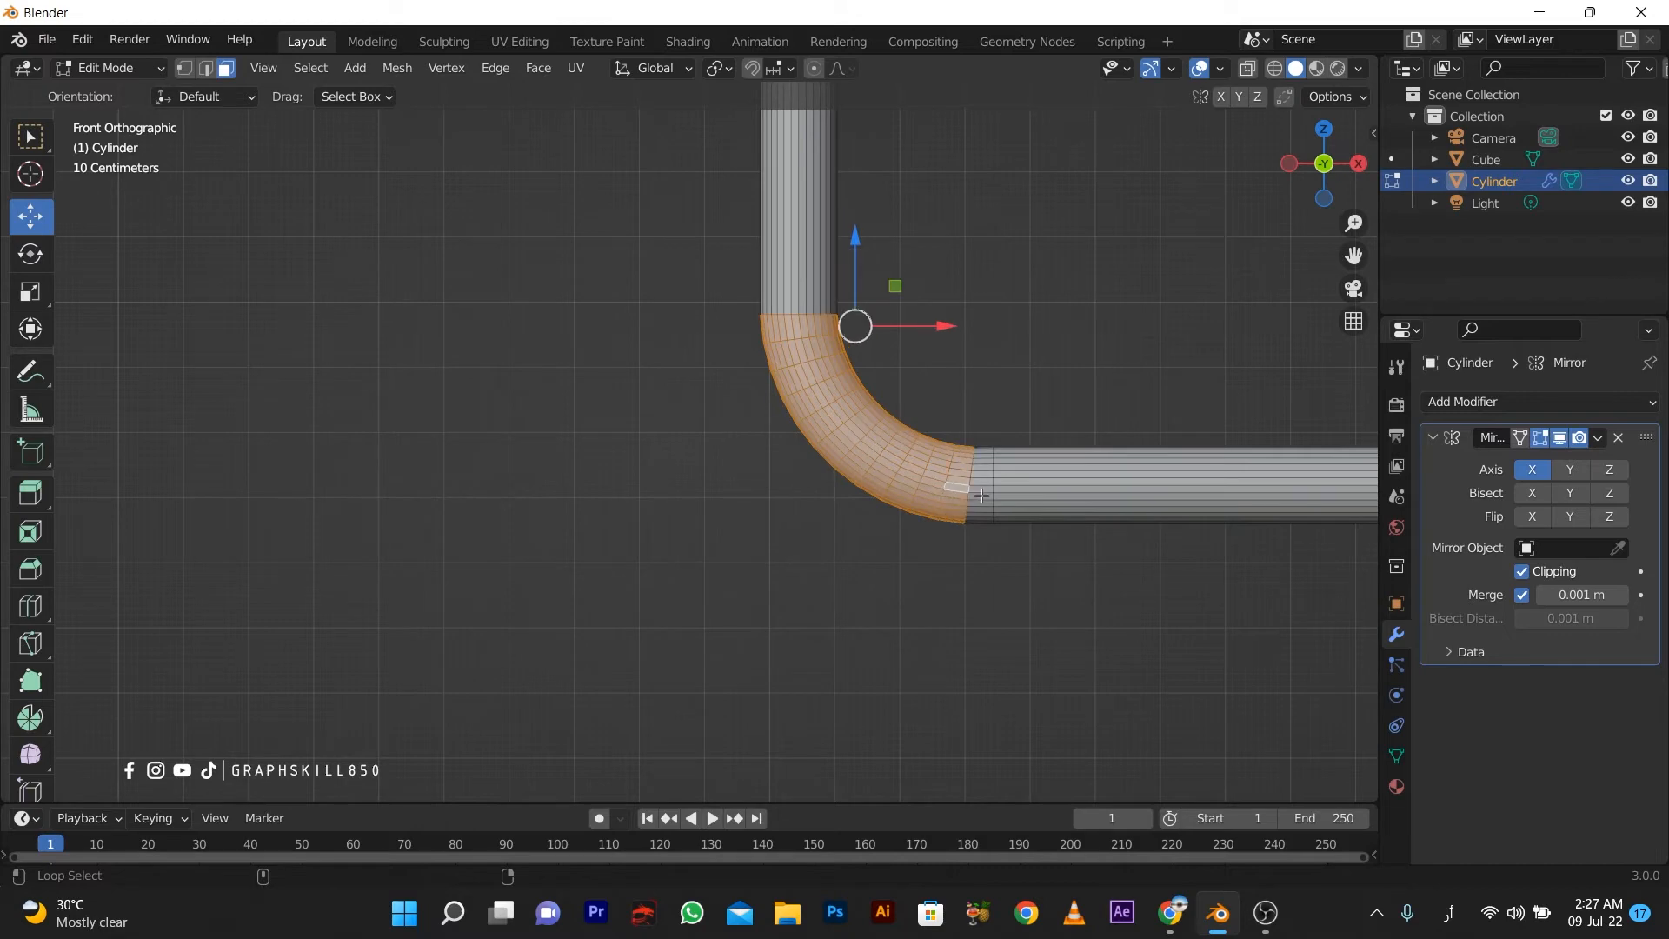
left_click(983, 486, "alt+shift")
scroll(640, 472, "down", 4)
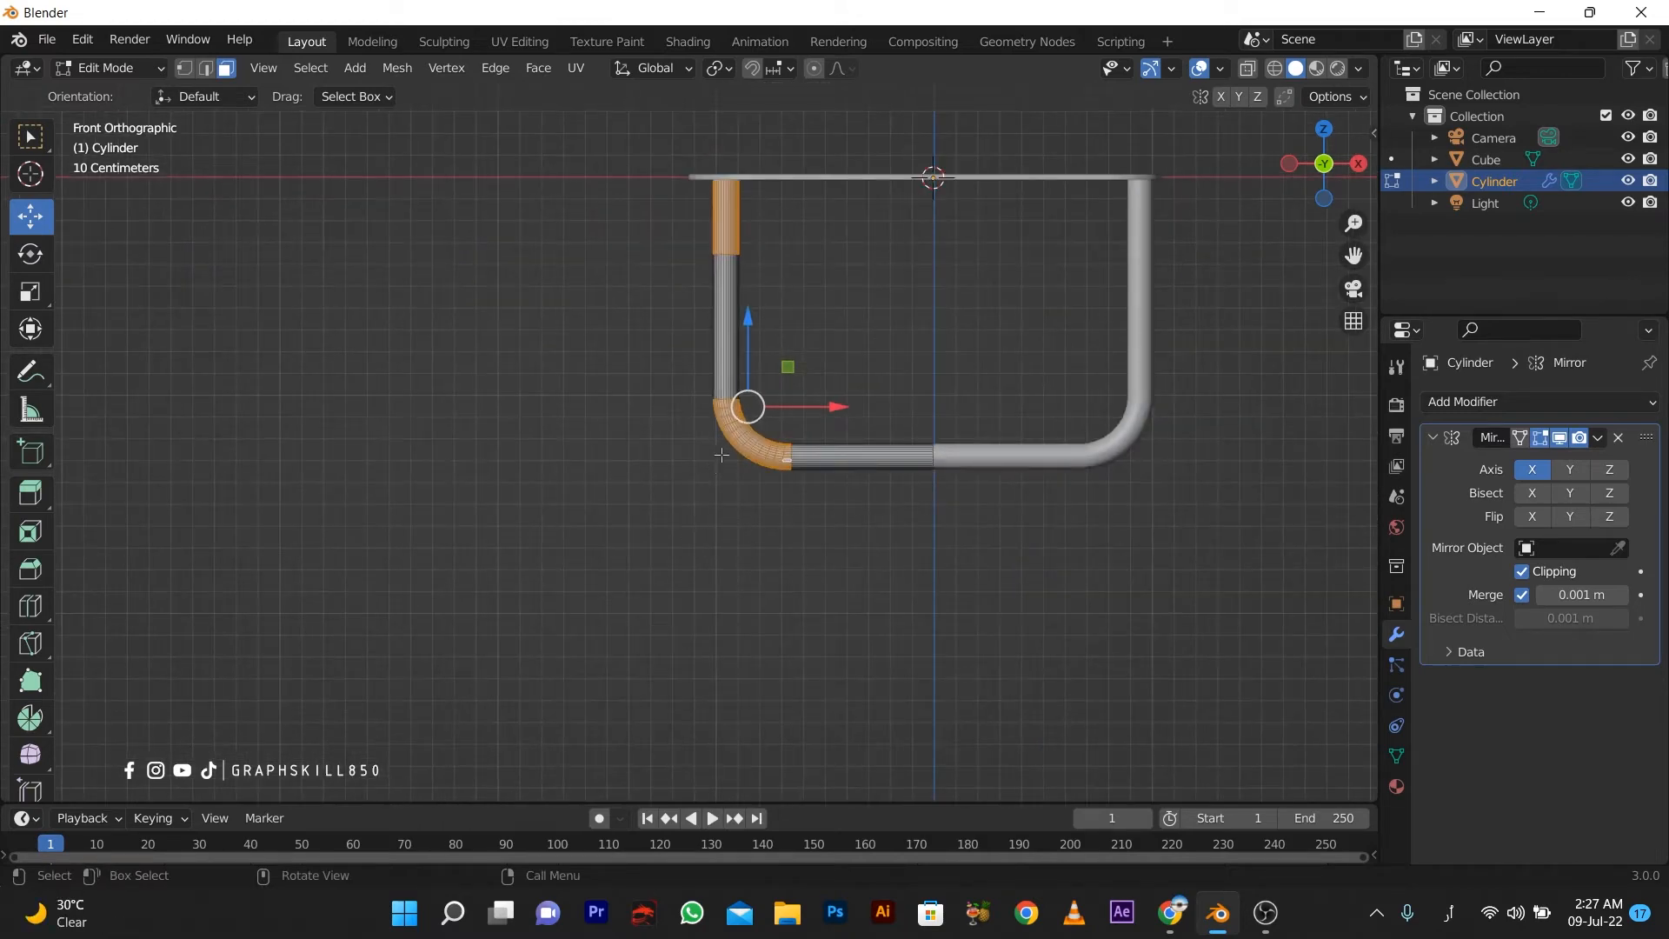
Extrude the selected upper leg and bend faces slightly outward along their normals to form thicker sleeves.
key("alt+e")
left_click(632, 534)
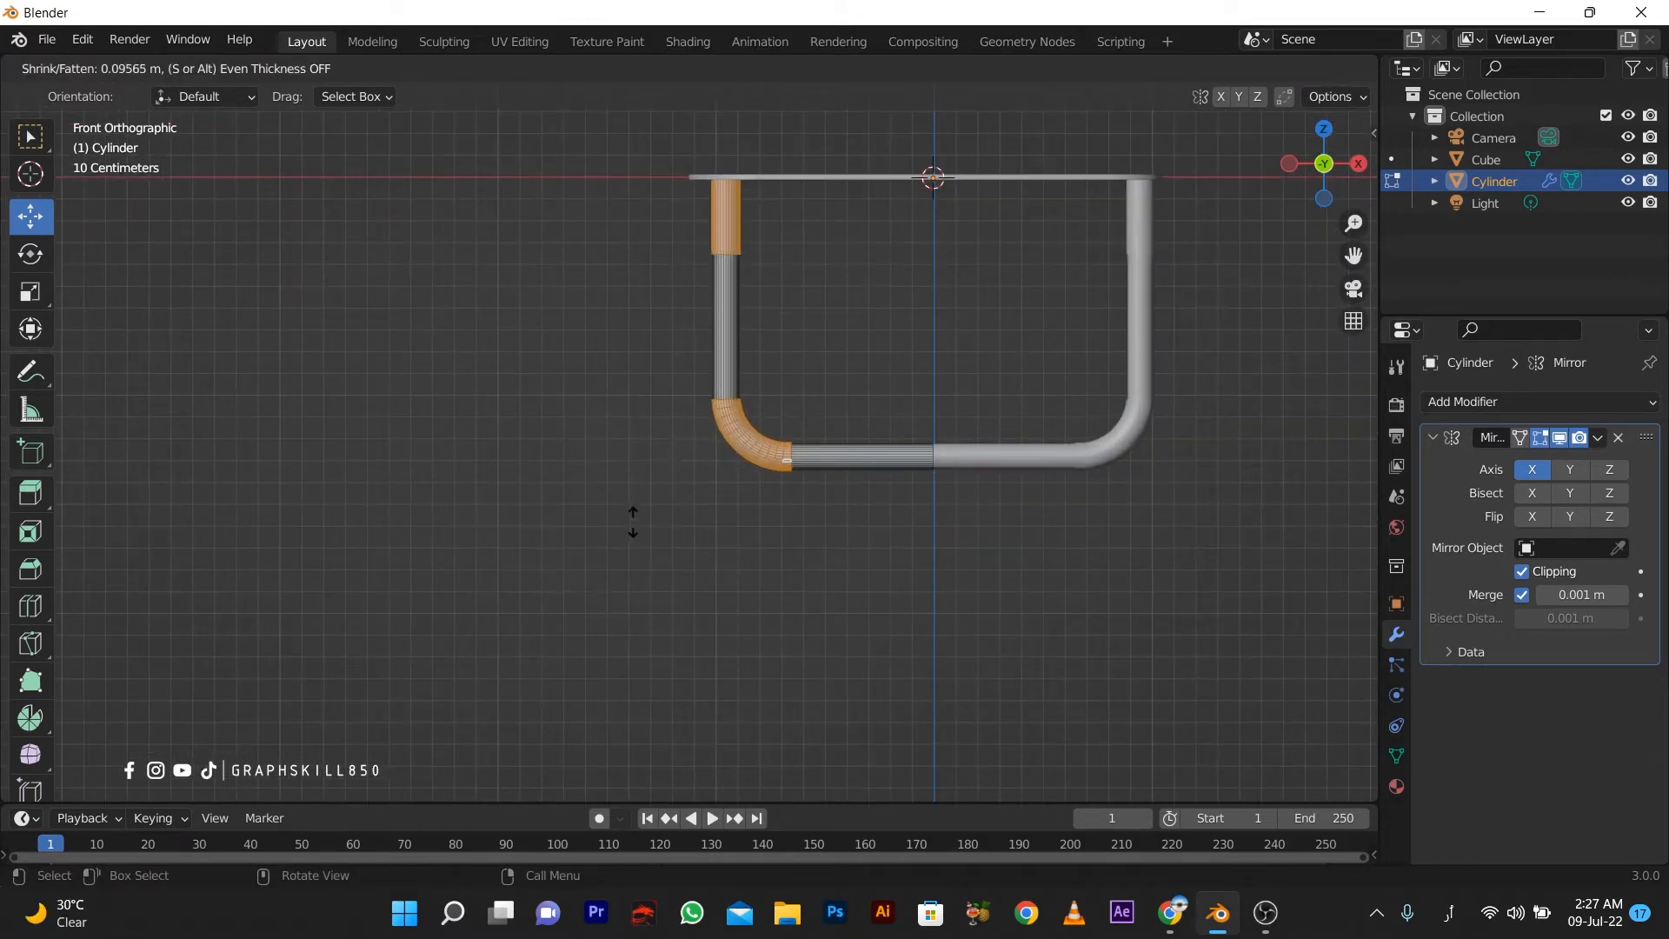
left_click(633, 509)
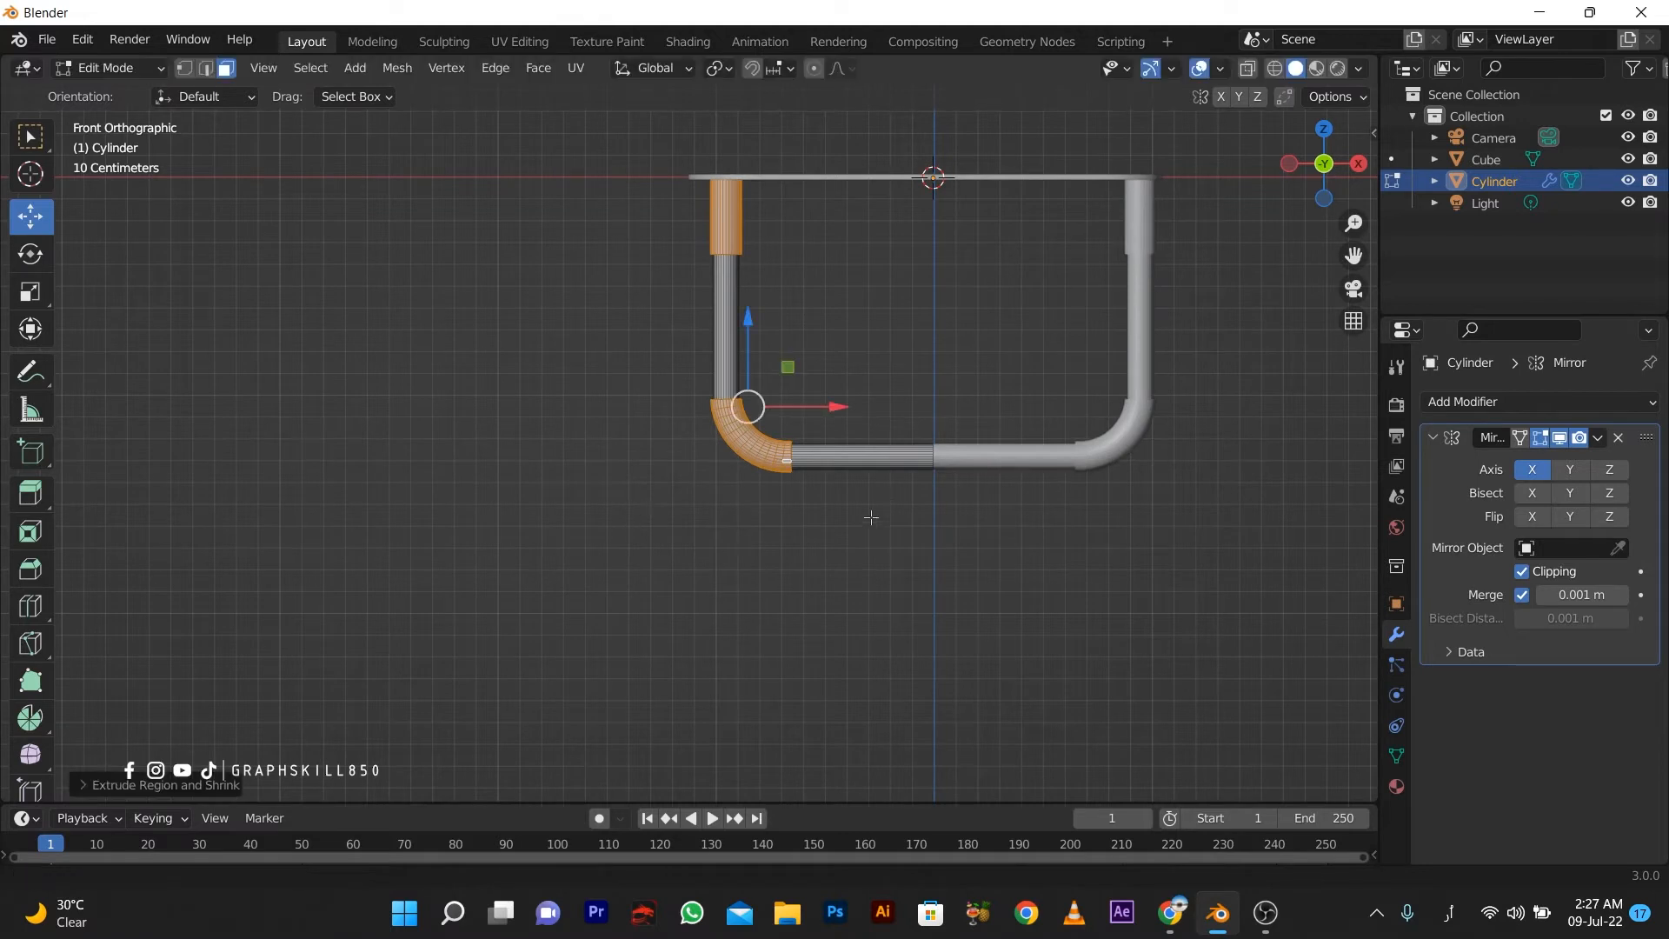
Show the scene in material preview and create a first material for the leg.
scroll(1160, 261, "up", 2)
left_click(1318, 70)
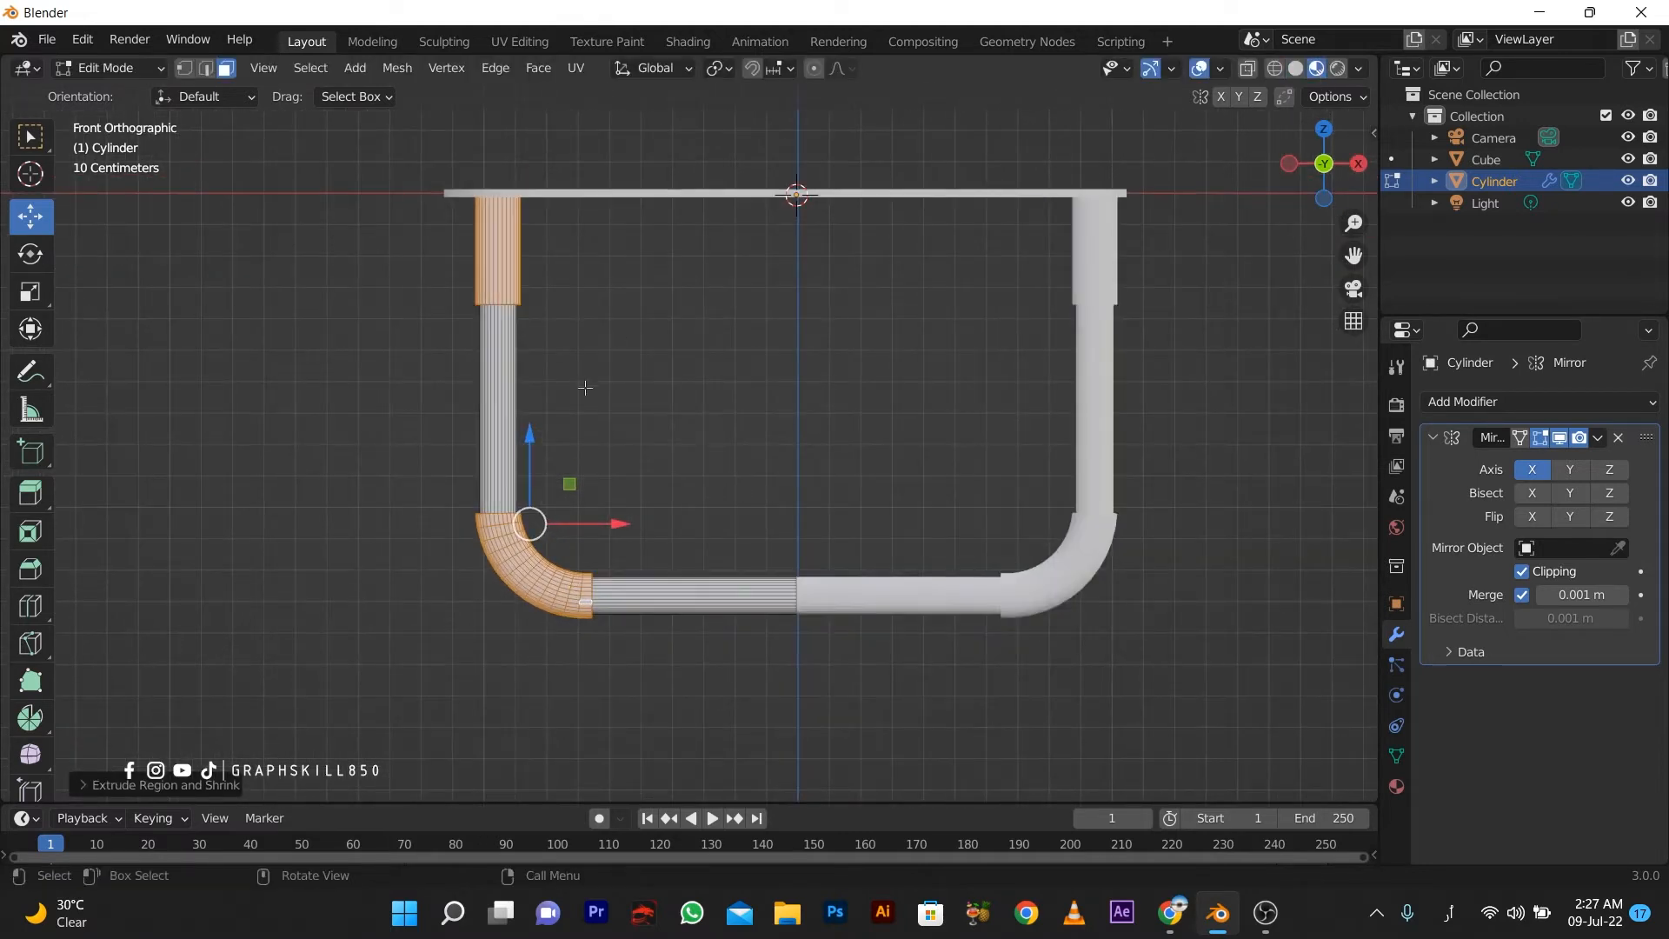
left_click(1396, 785)
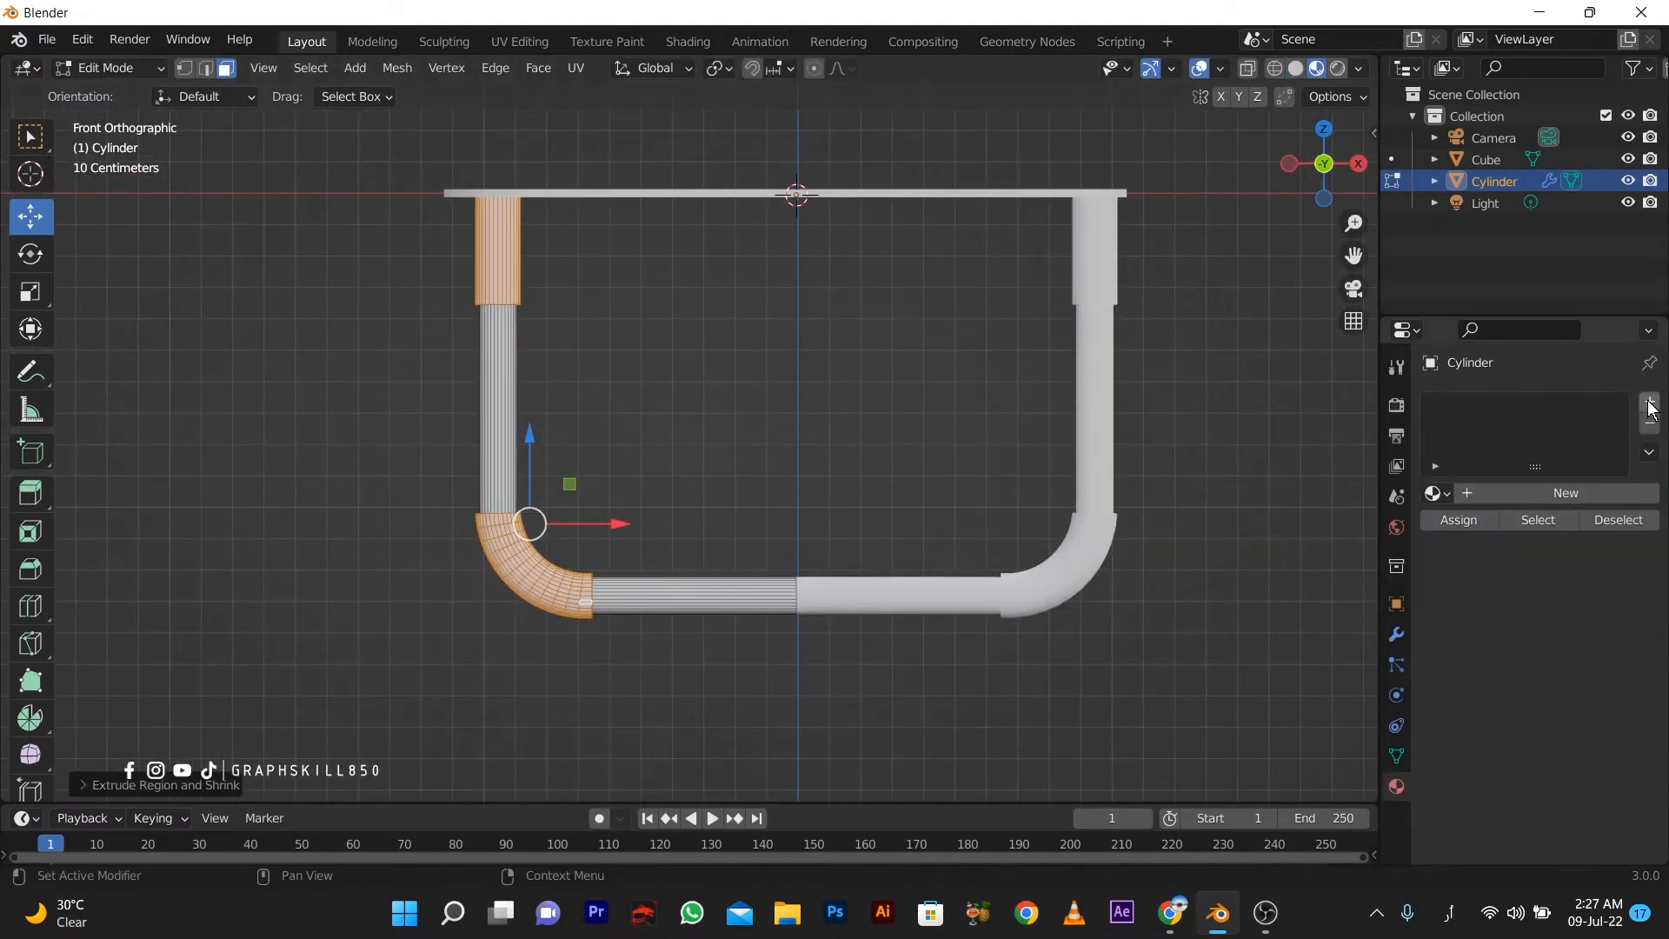
left_click(1482, 495)
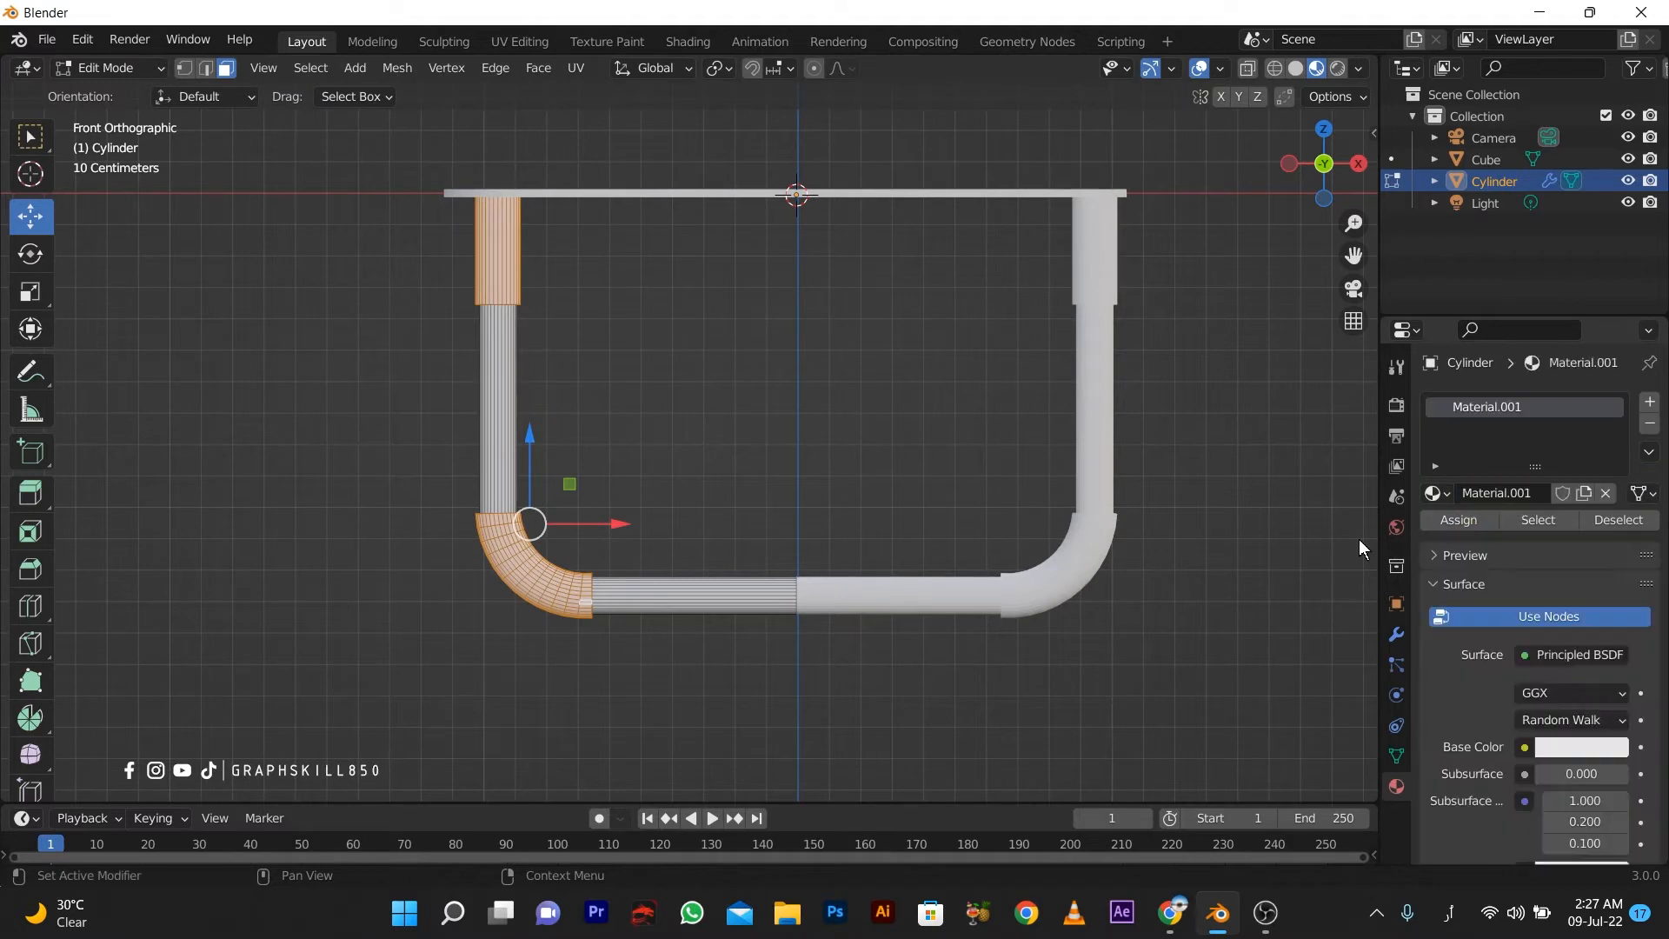
Add a second material to the leg, assign it to the selected sleeve faces, and set its base color to black.
left_click(1649, 403)
left_click(1498, 537)
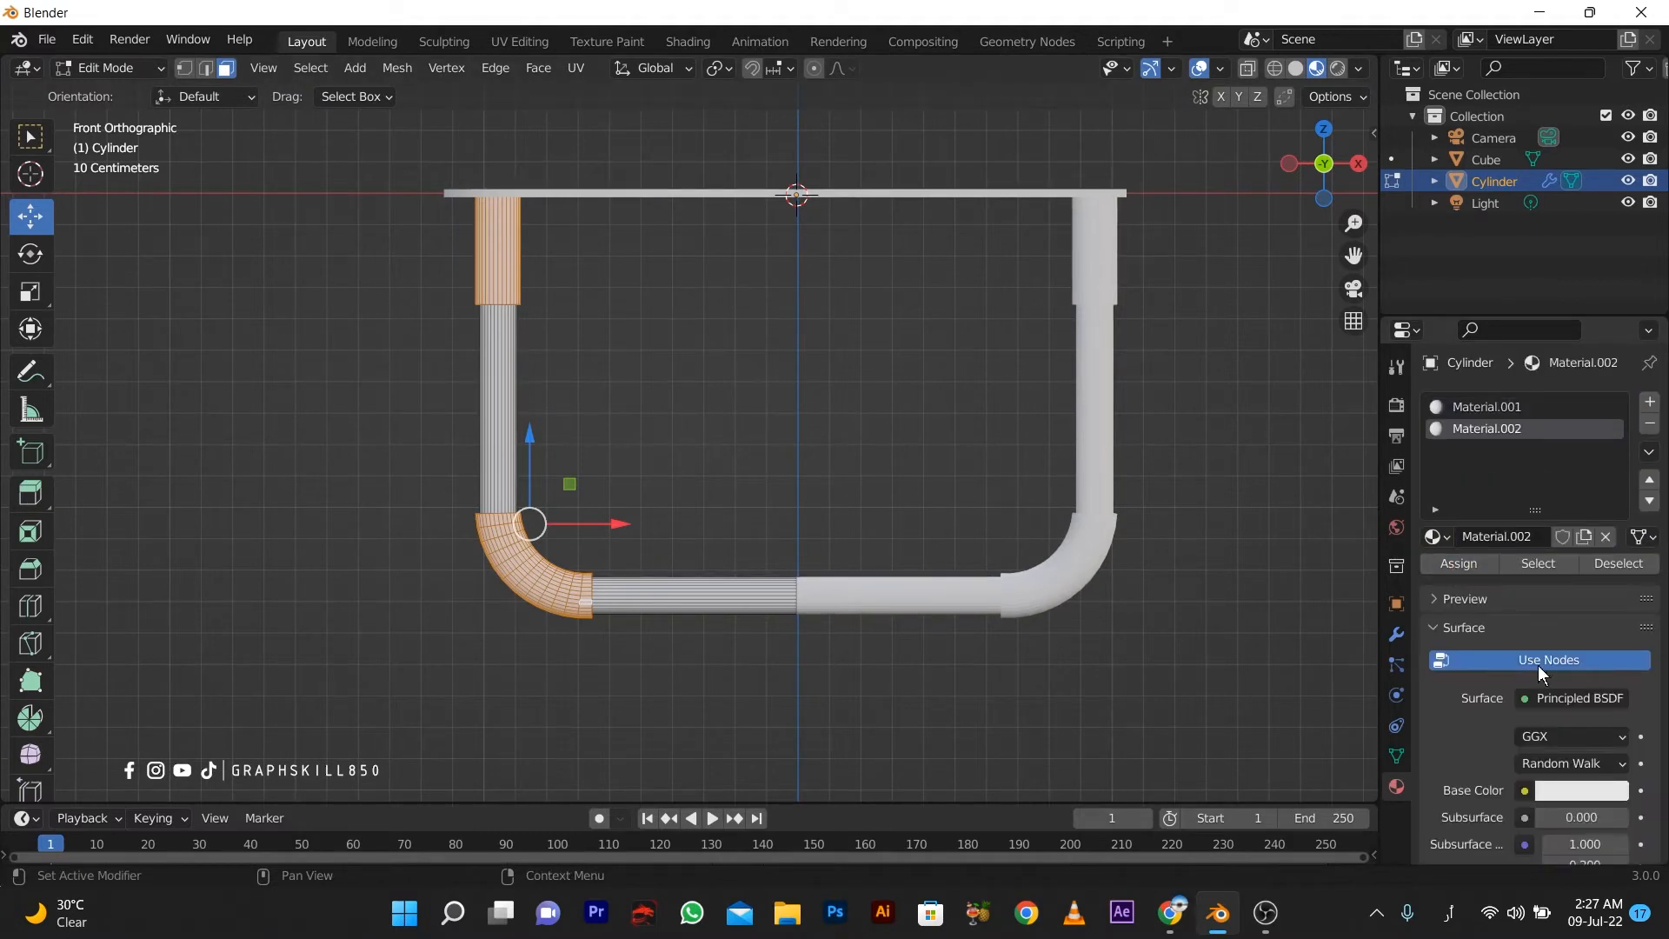
left_click(1556, 790)
left_click_drag(1612, 556, 1613, 644)
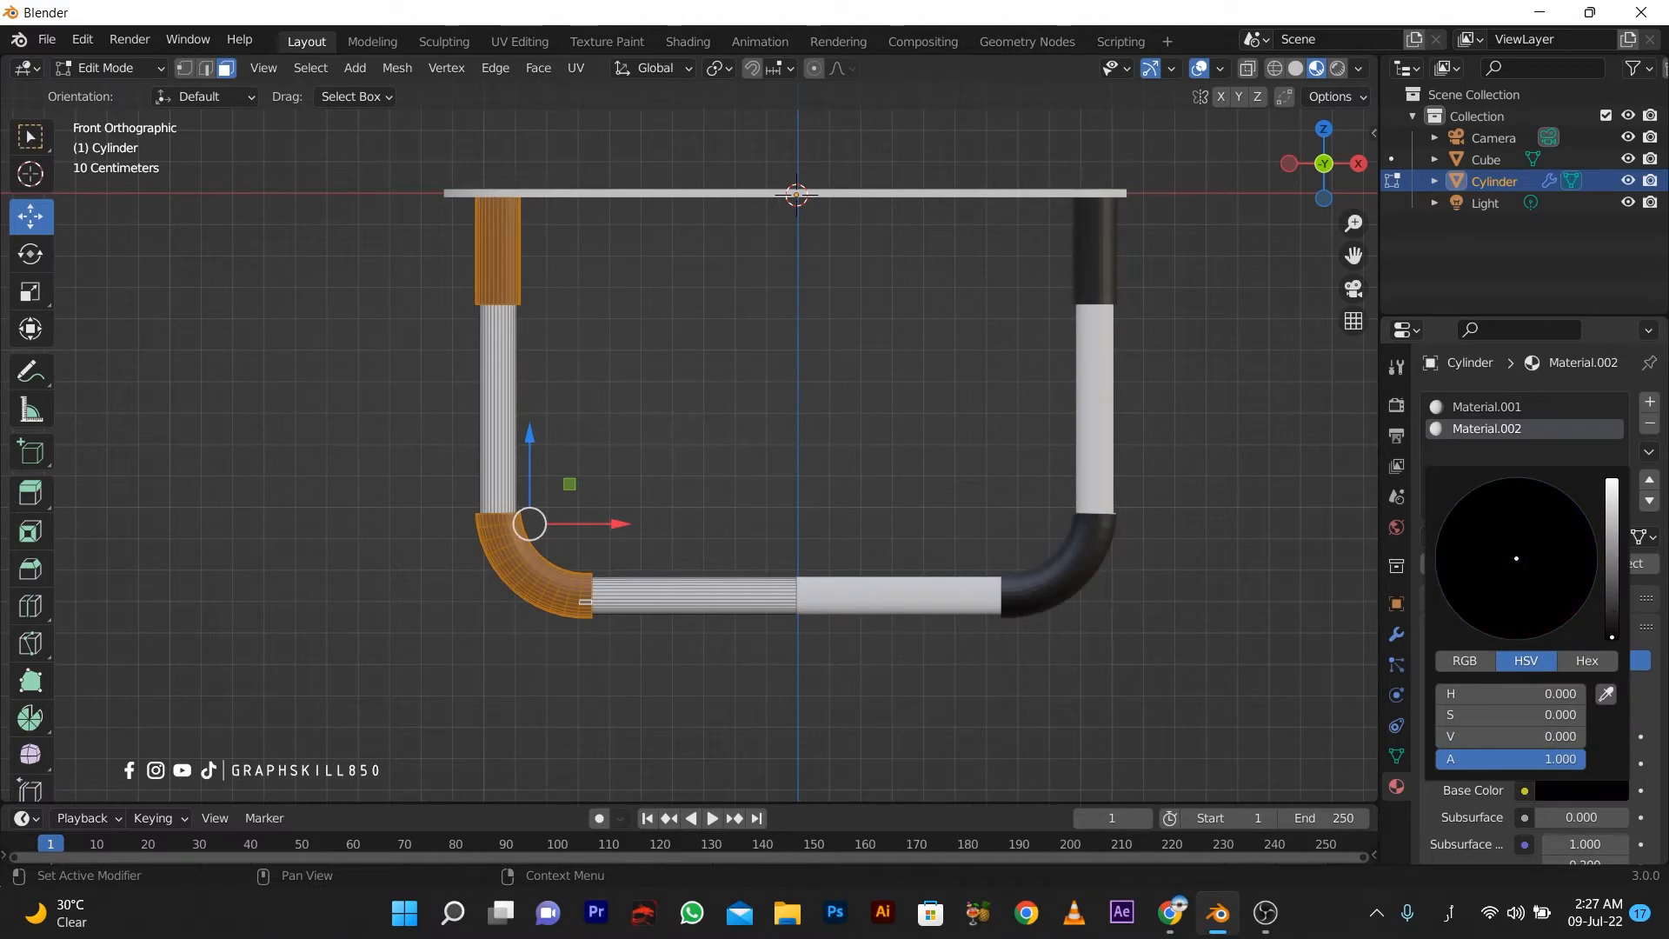
middle_click_drag(878, 513, 795, 552, "shift")
key("KP_1")
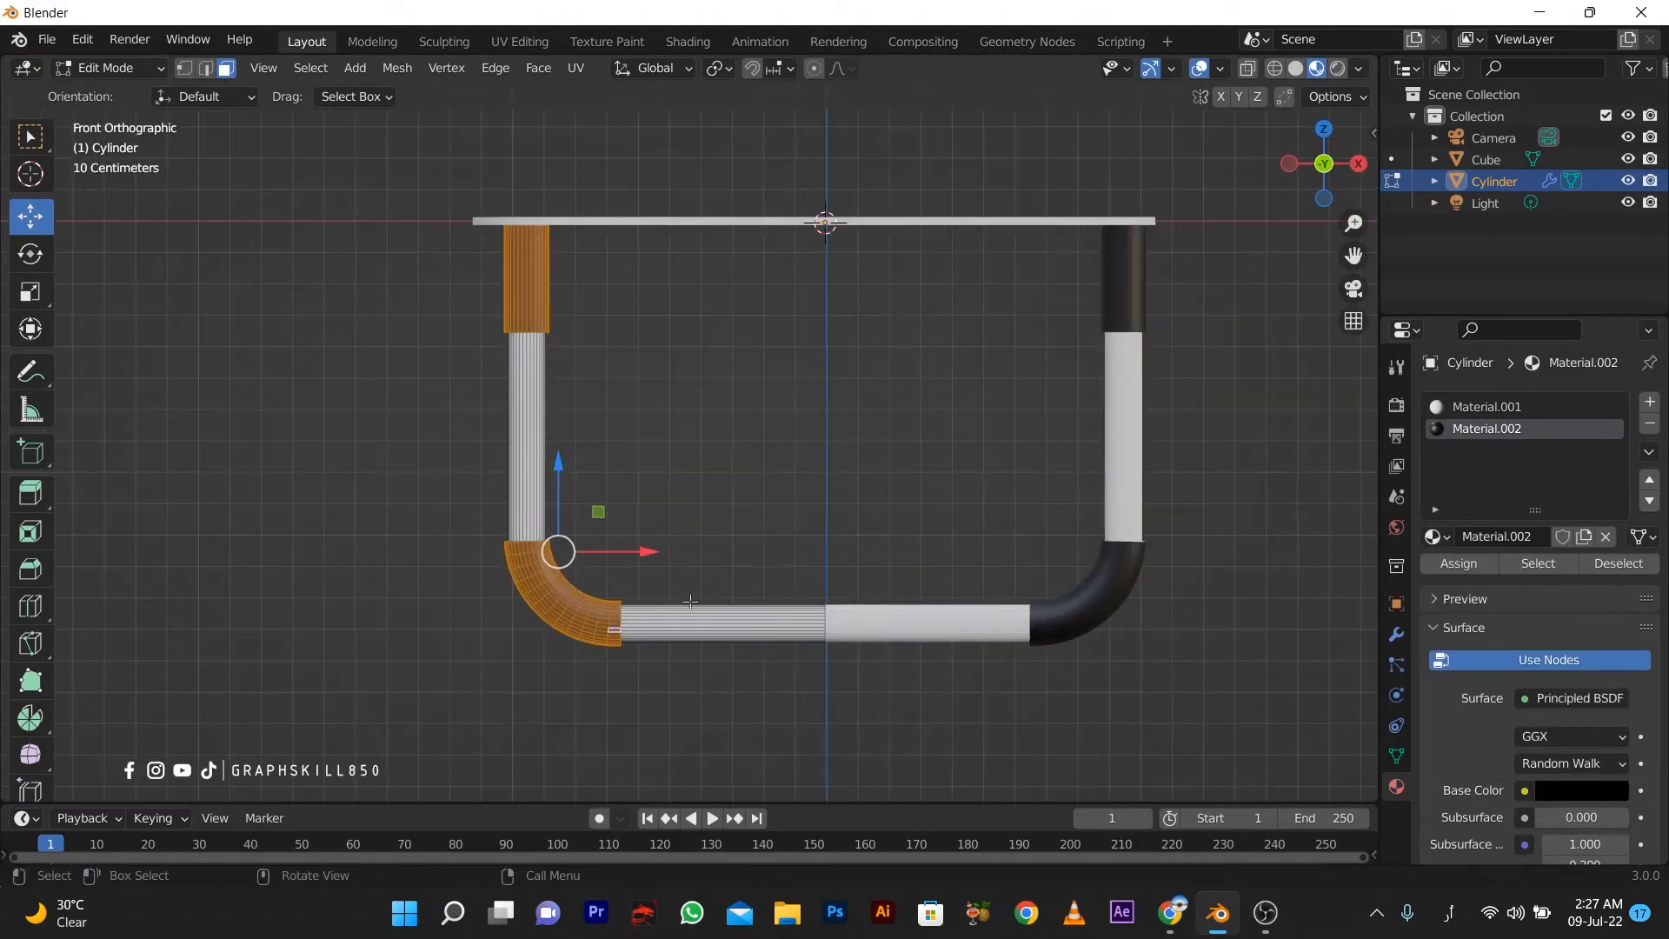
scroll(618, 654, "up", 1)
key("Tab")
key("Tab")
scroll(685, 561, "down", 2)
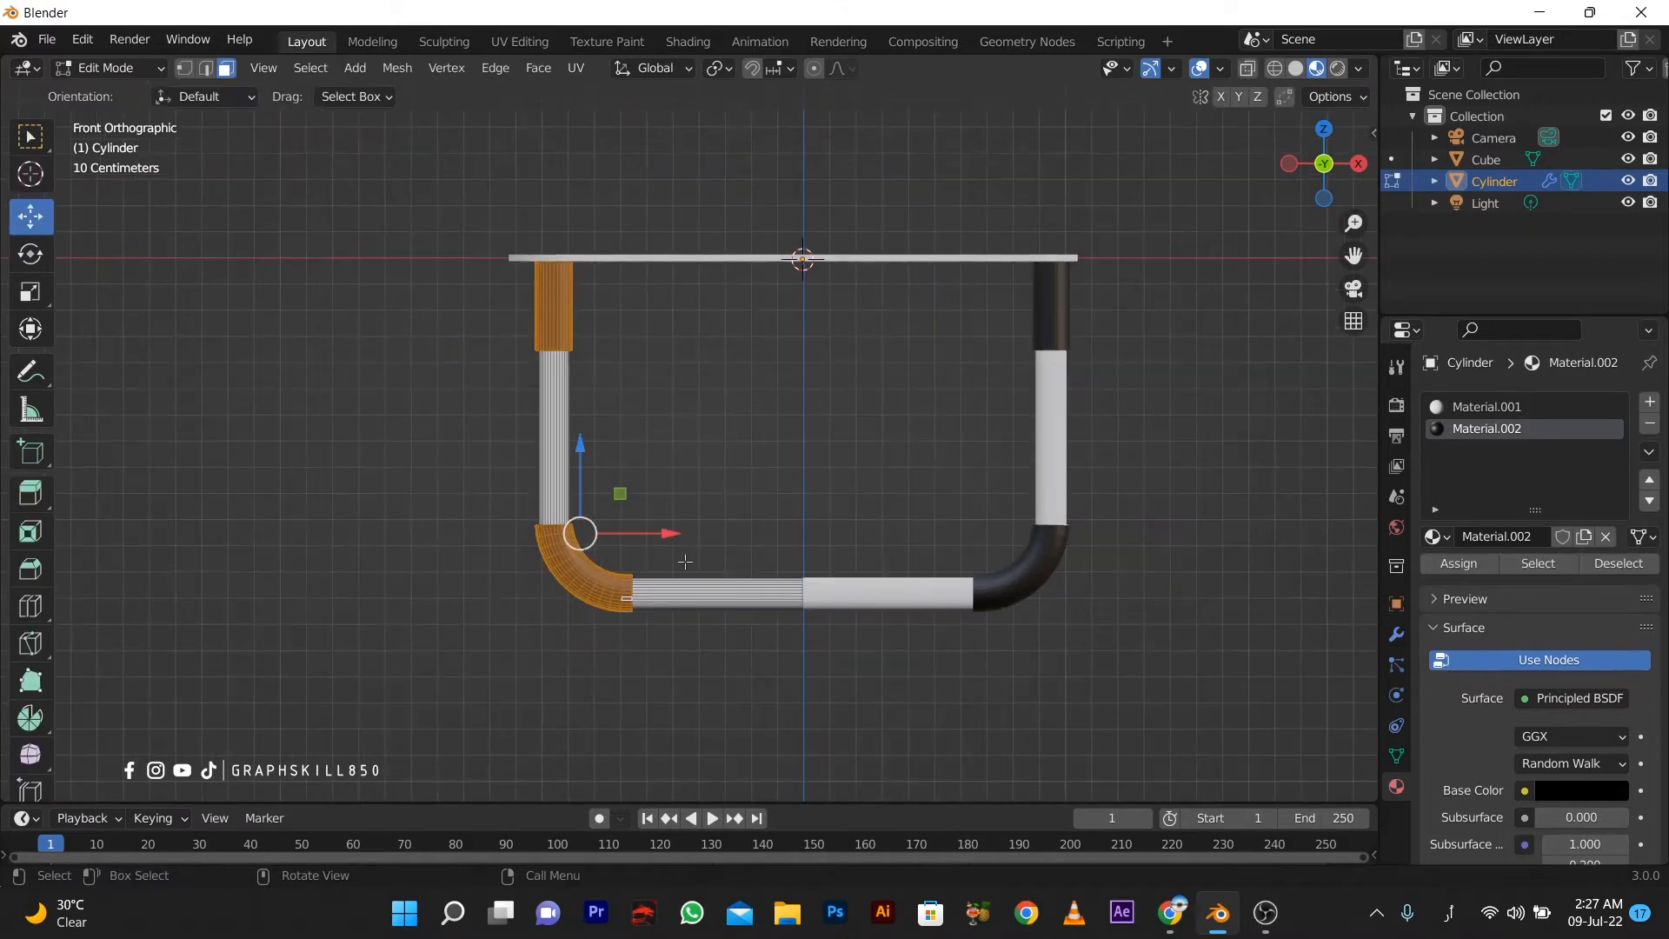
Return to object mode and apply the leg's Mirror modifier.
key("Tab")
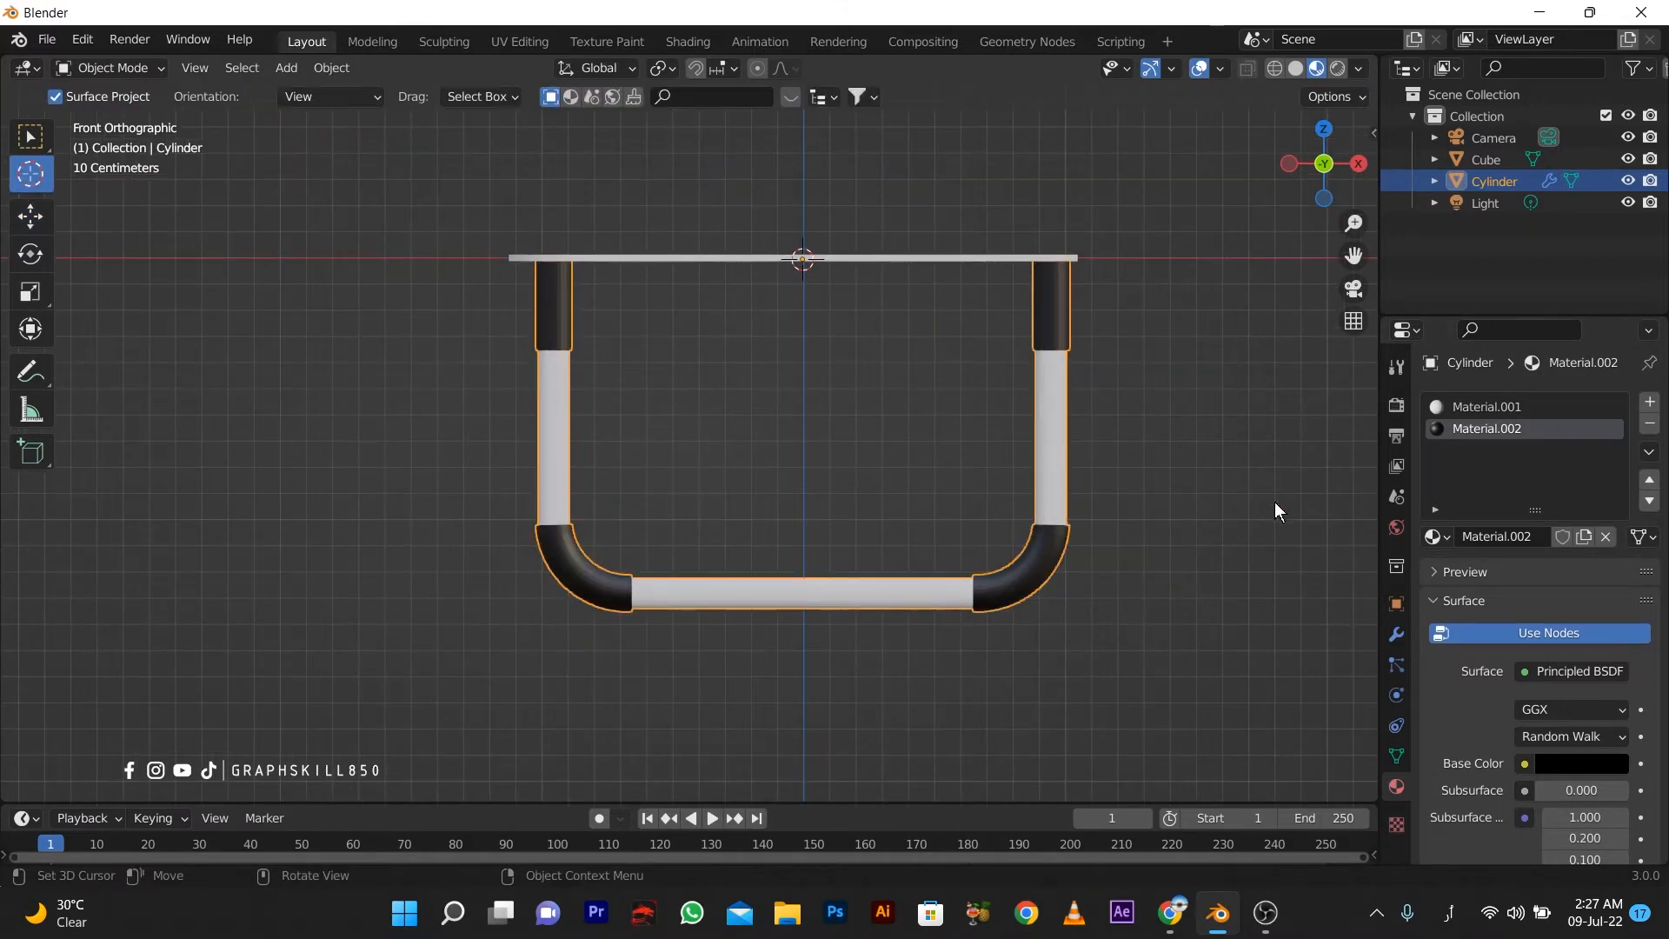
left_click(1396, 634)
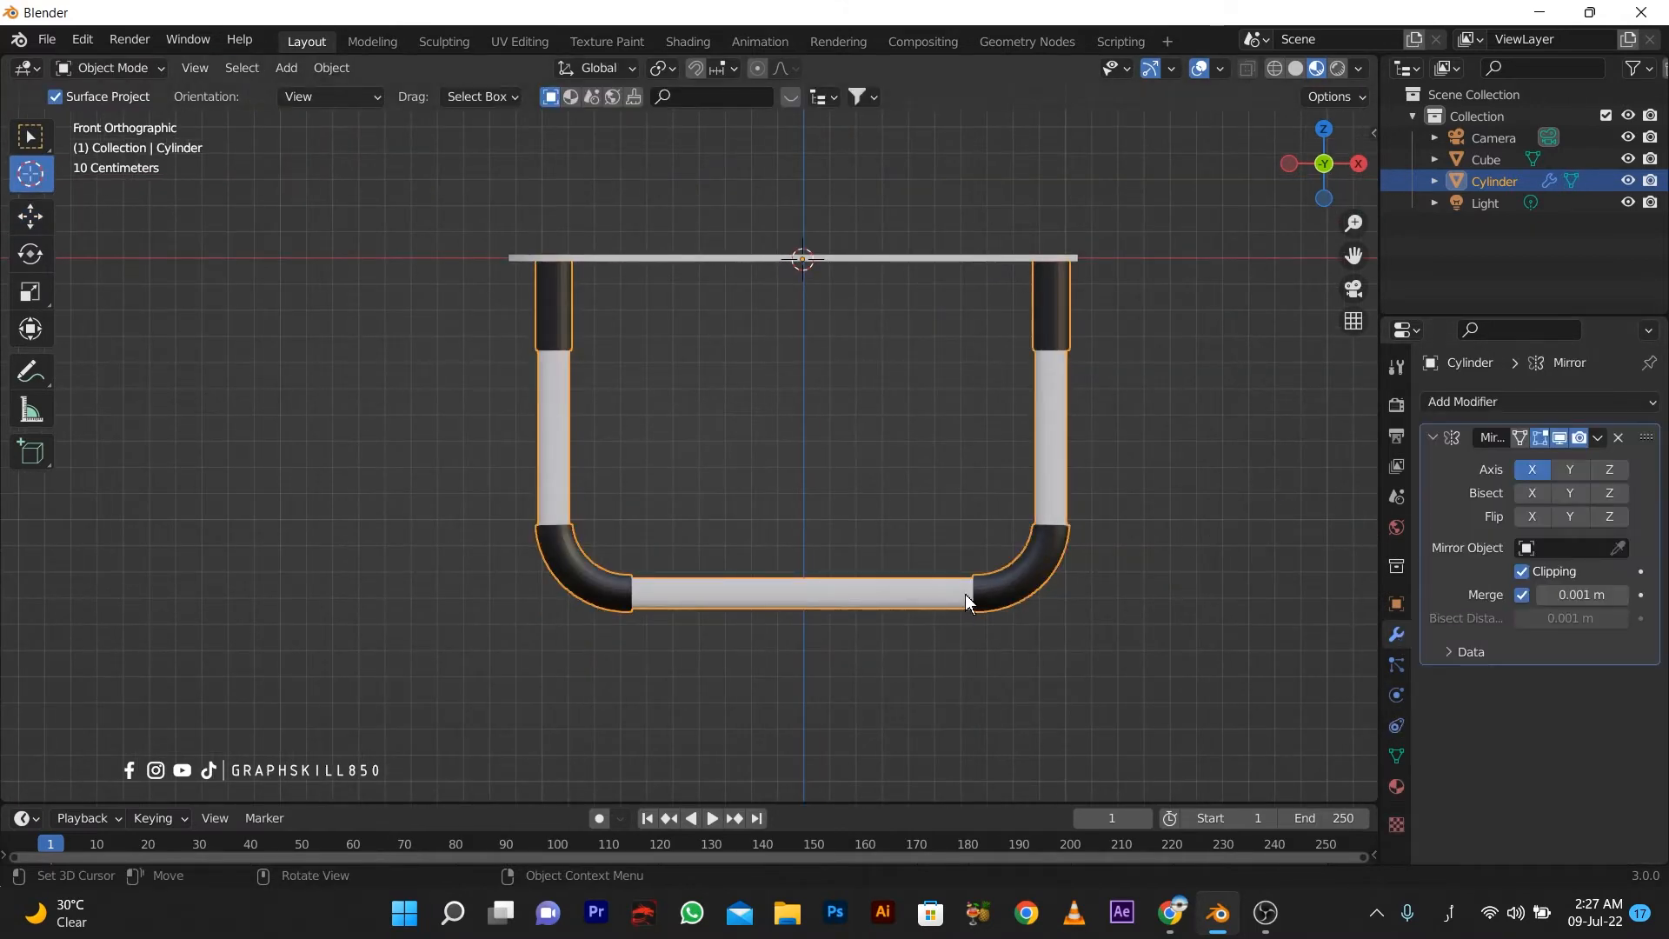
key("Tab")
left_click(1597, 437)
key("Tab")
left_click(1595, 439)
left_click(1495, 460)
Select the right half of the leg frame in wireframe view, move it slightly inward along X, and return to object mode.
key("Tab")
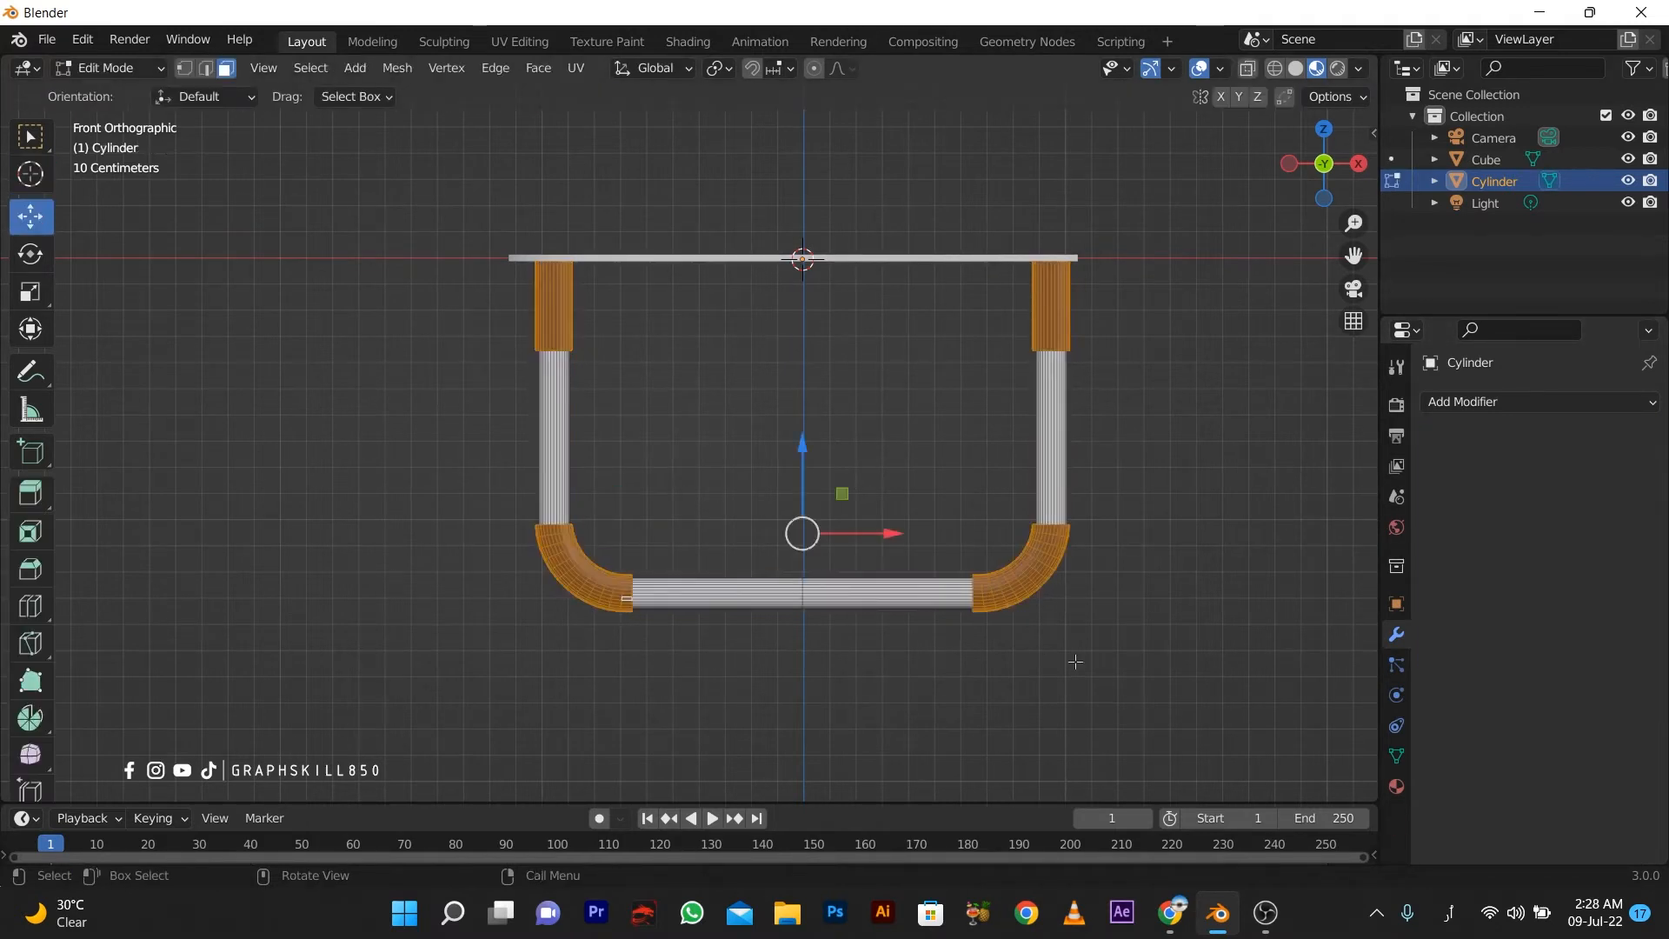
left_click(956, 556)
key("a")
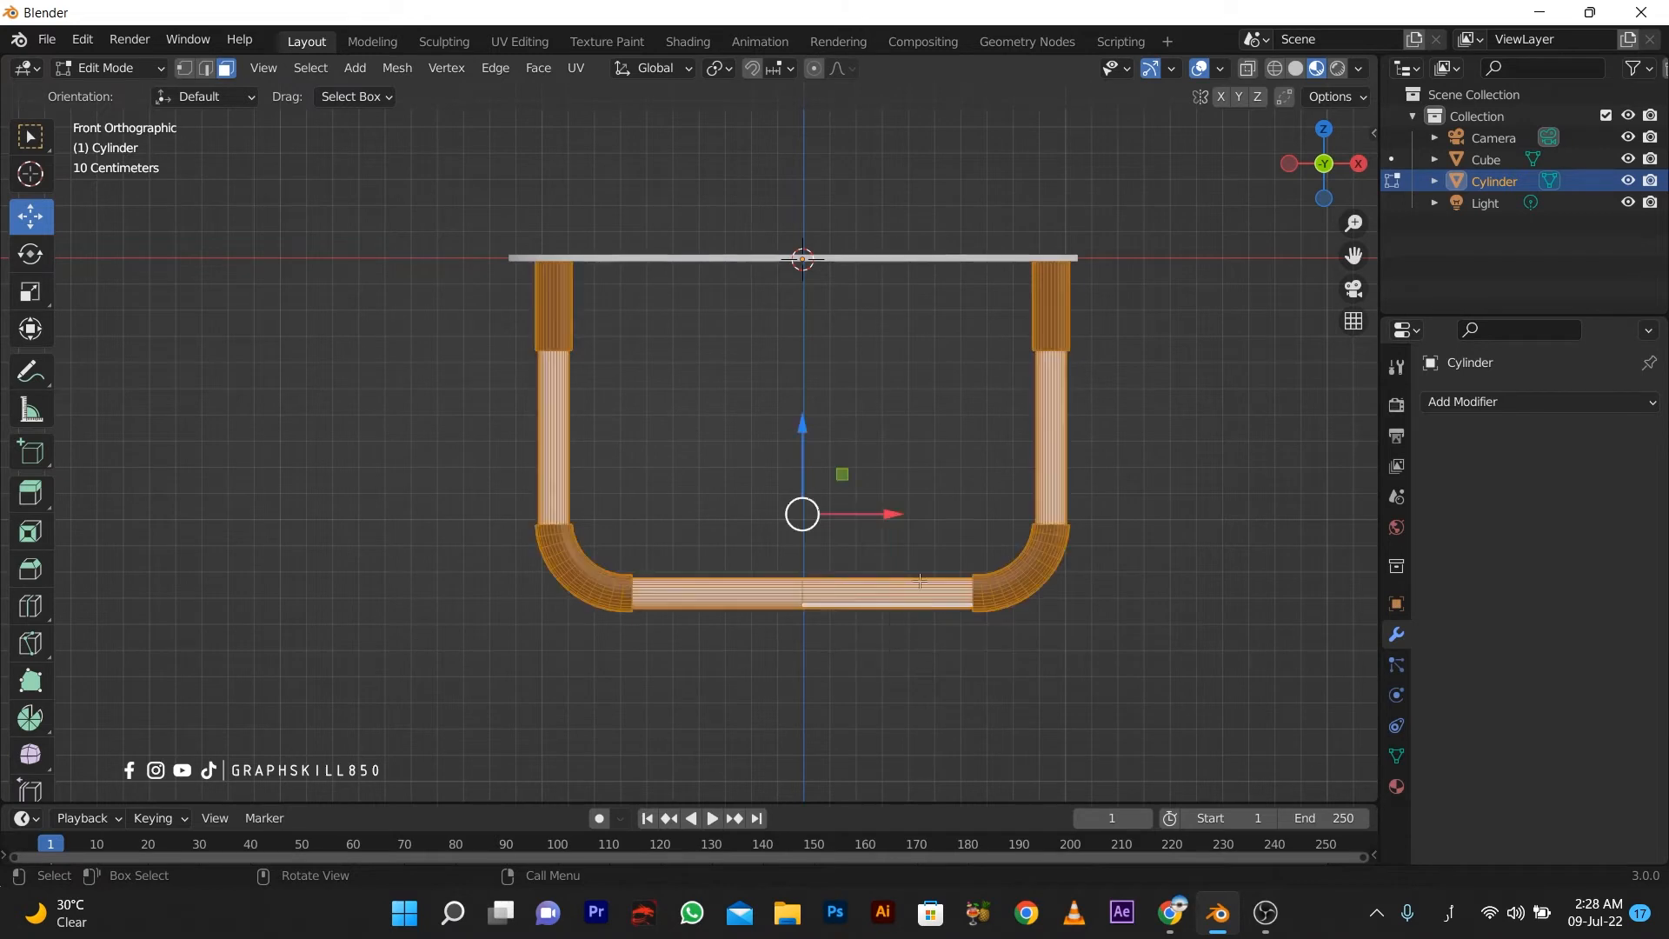
scroll(860, 619, "down", 1)
left_click(843, 655)
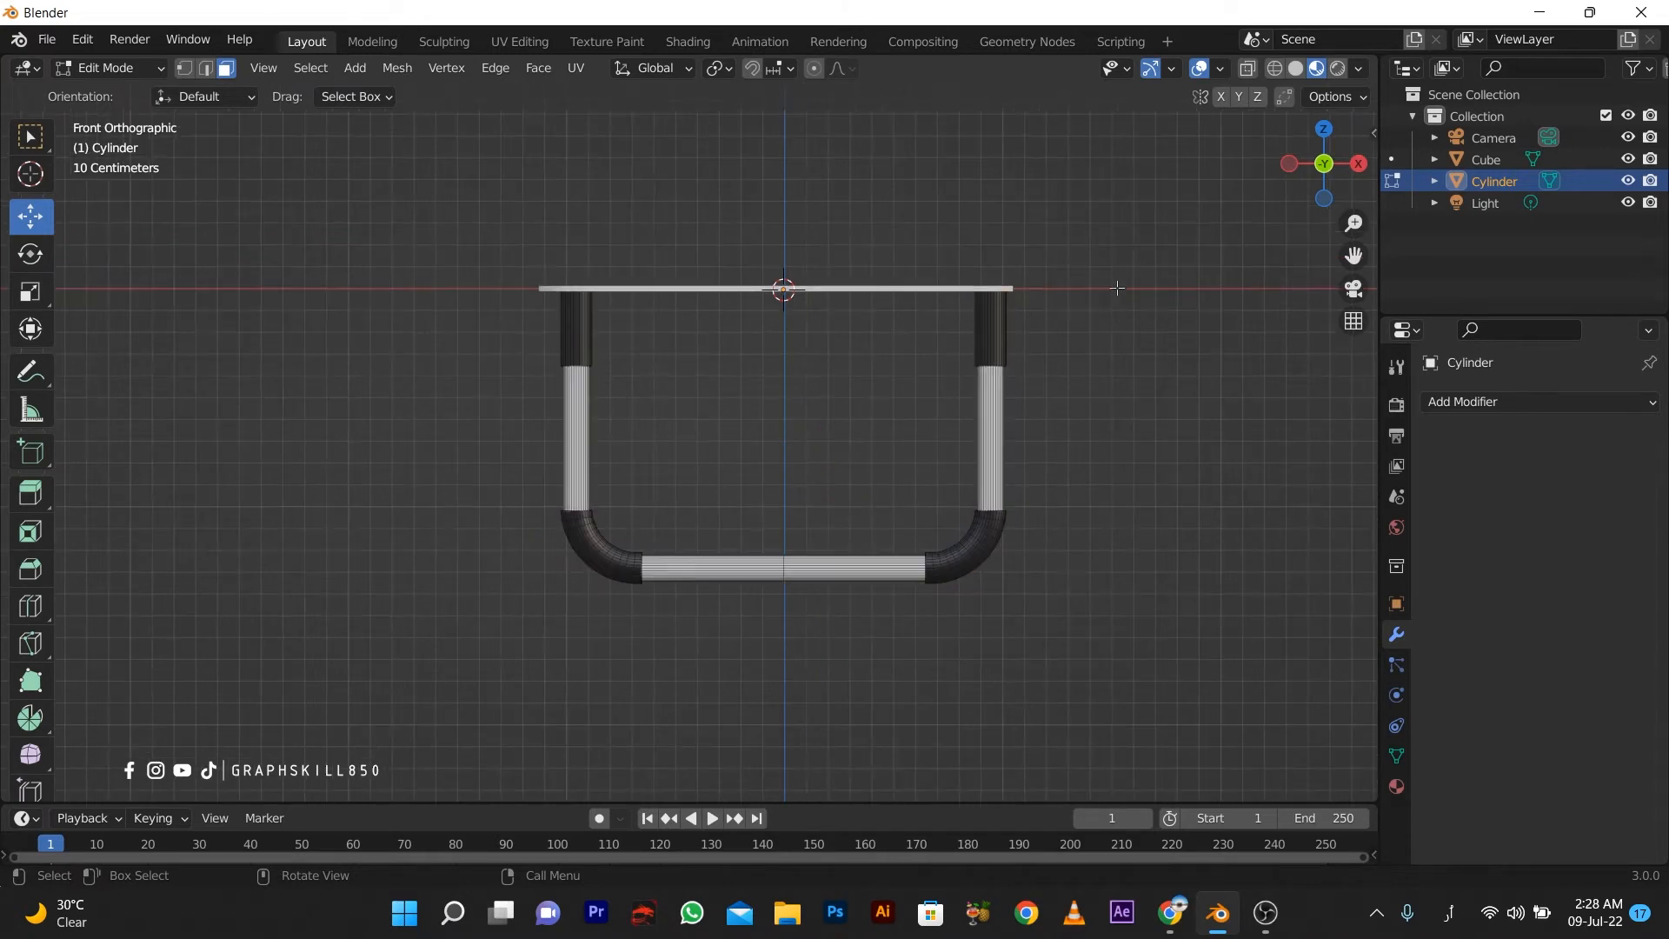
key("shift+z")
left_click_drag(832, 680, 1155, 232)
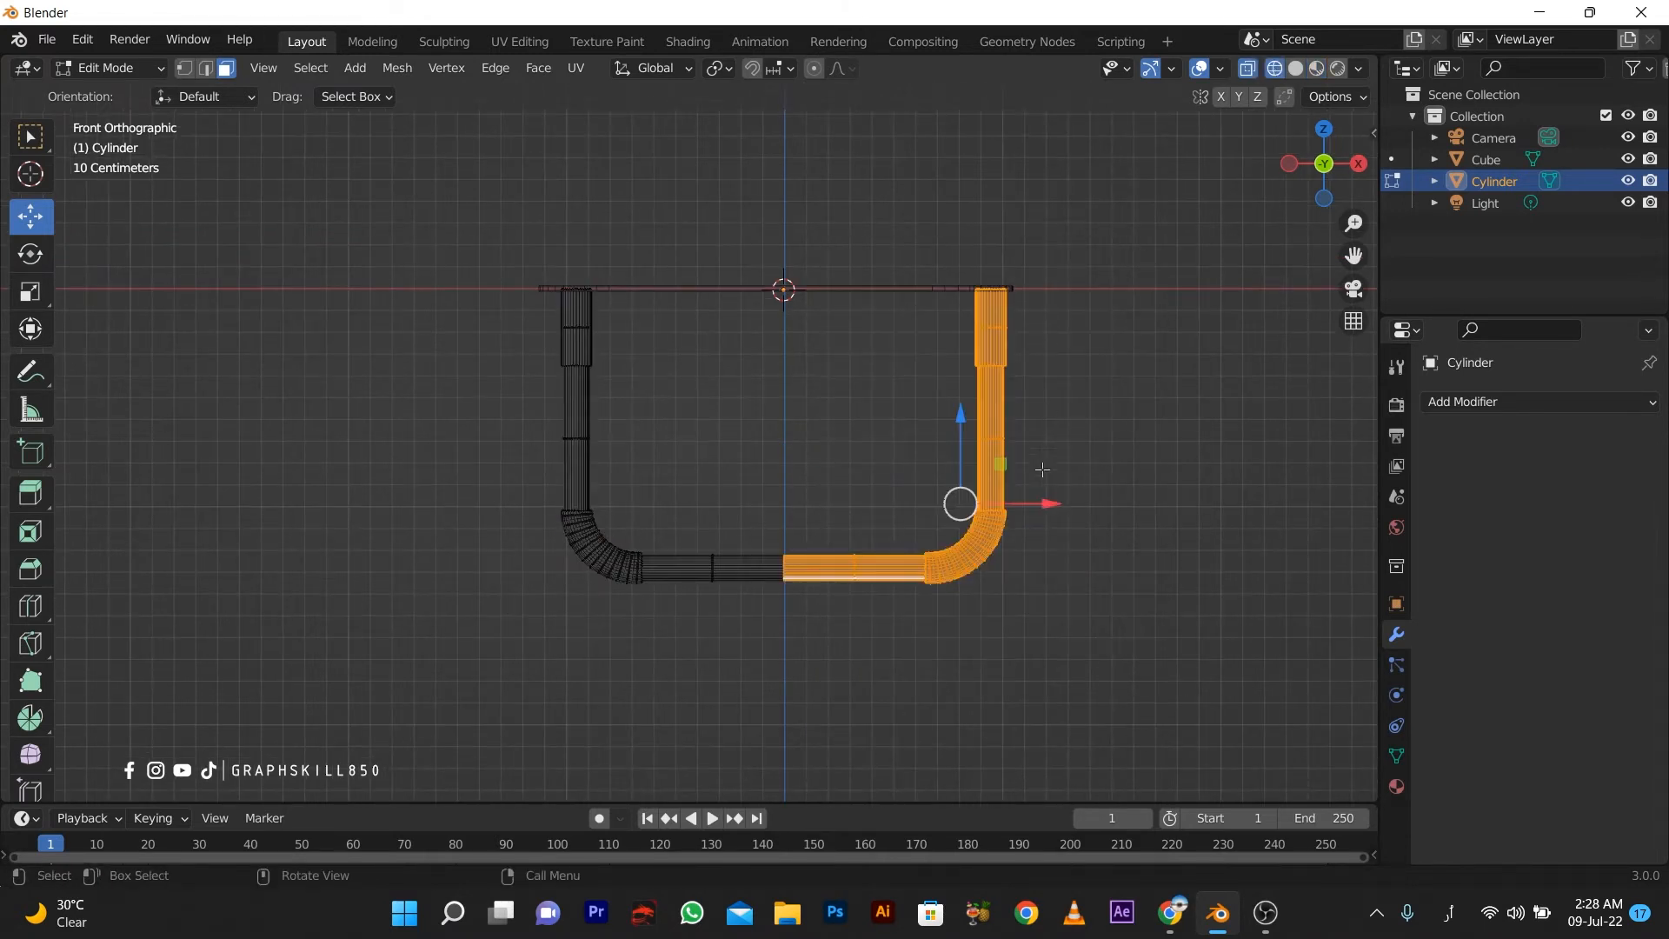
mouse_move(1011, 504)
left_mouse_down()
mouse_move(963, 501)
mouse_move(989, 497)
left_mouse_up()
key("Tab")
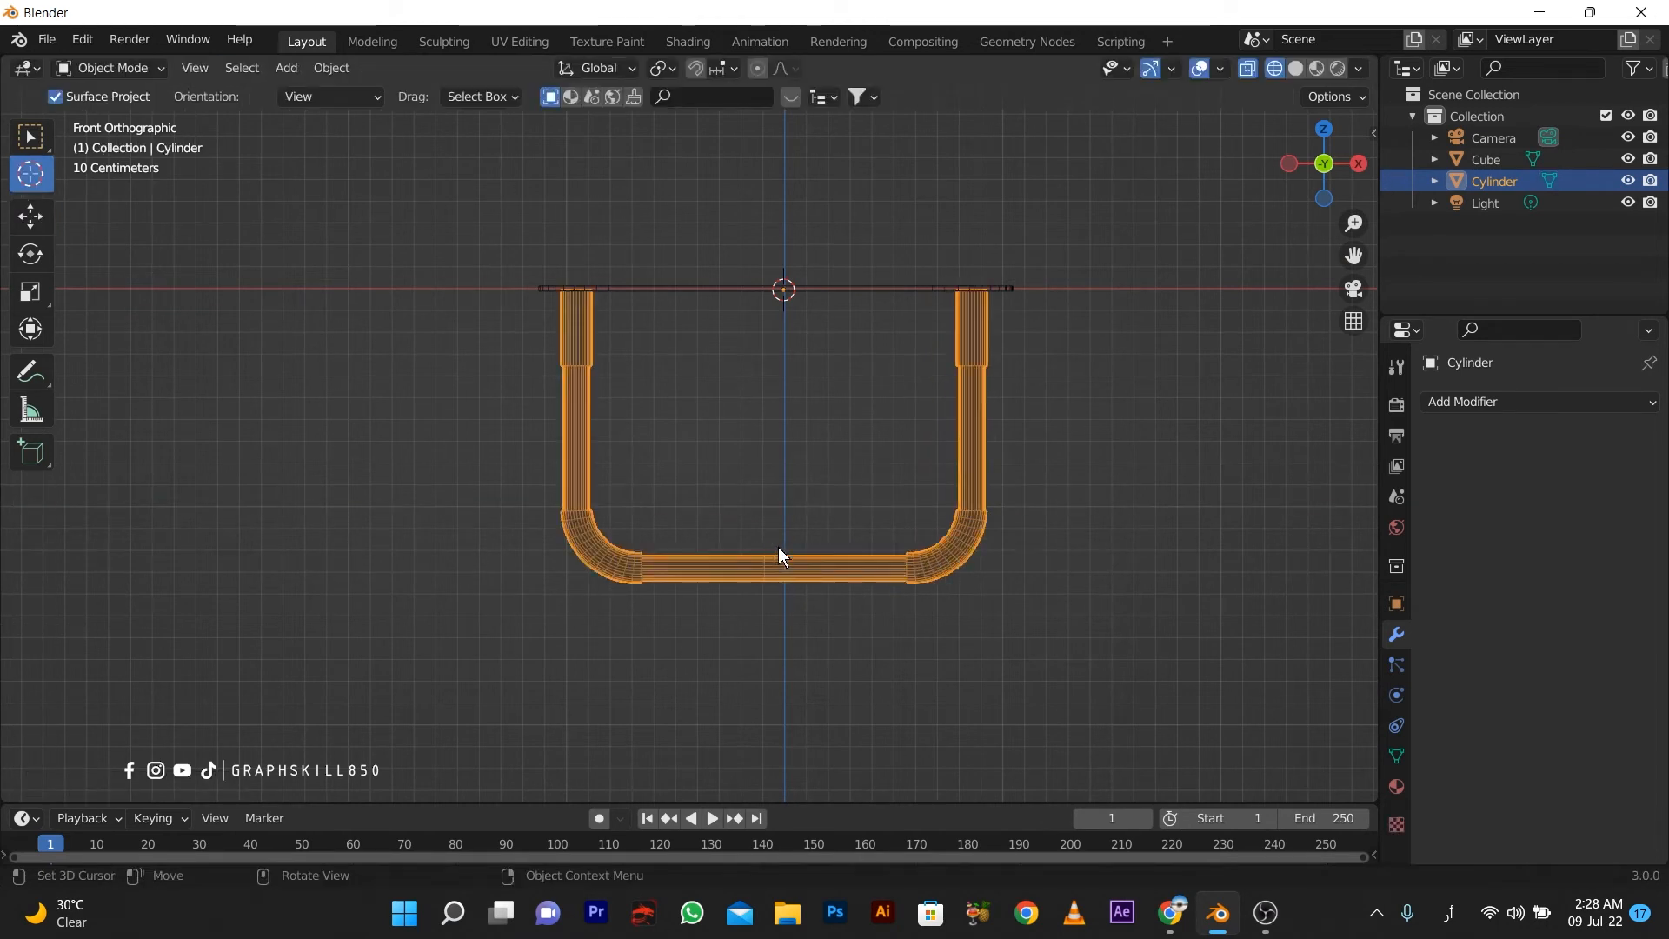
Add a Mirror modifier to the leg frame on the Y axis only and move the frame along negative Y from the centre.
key("KP_3")
scroll(737, 396, "down", 2)
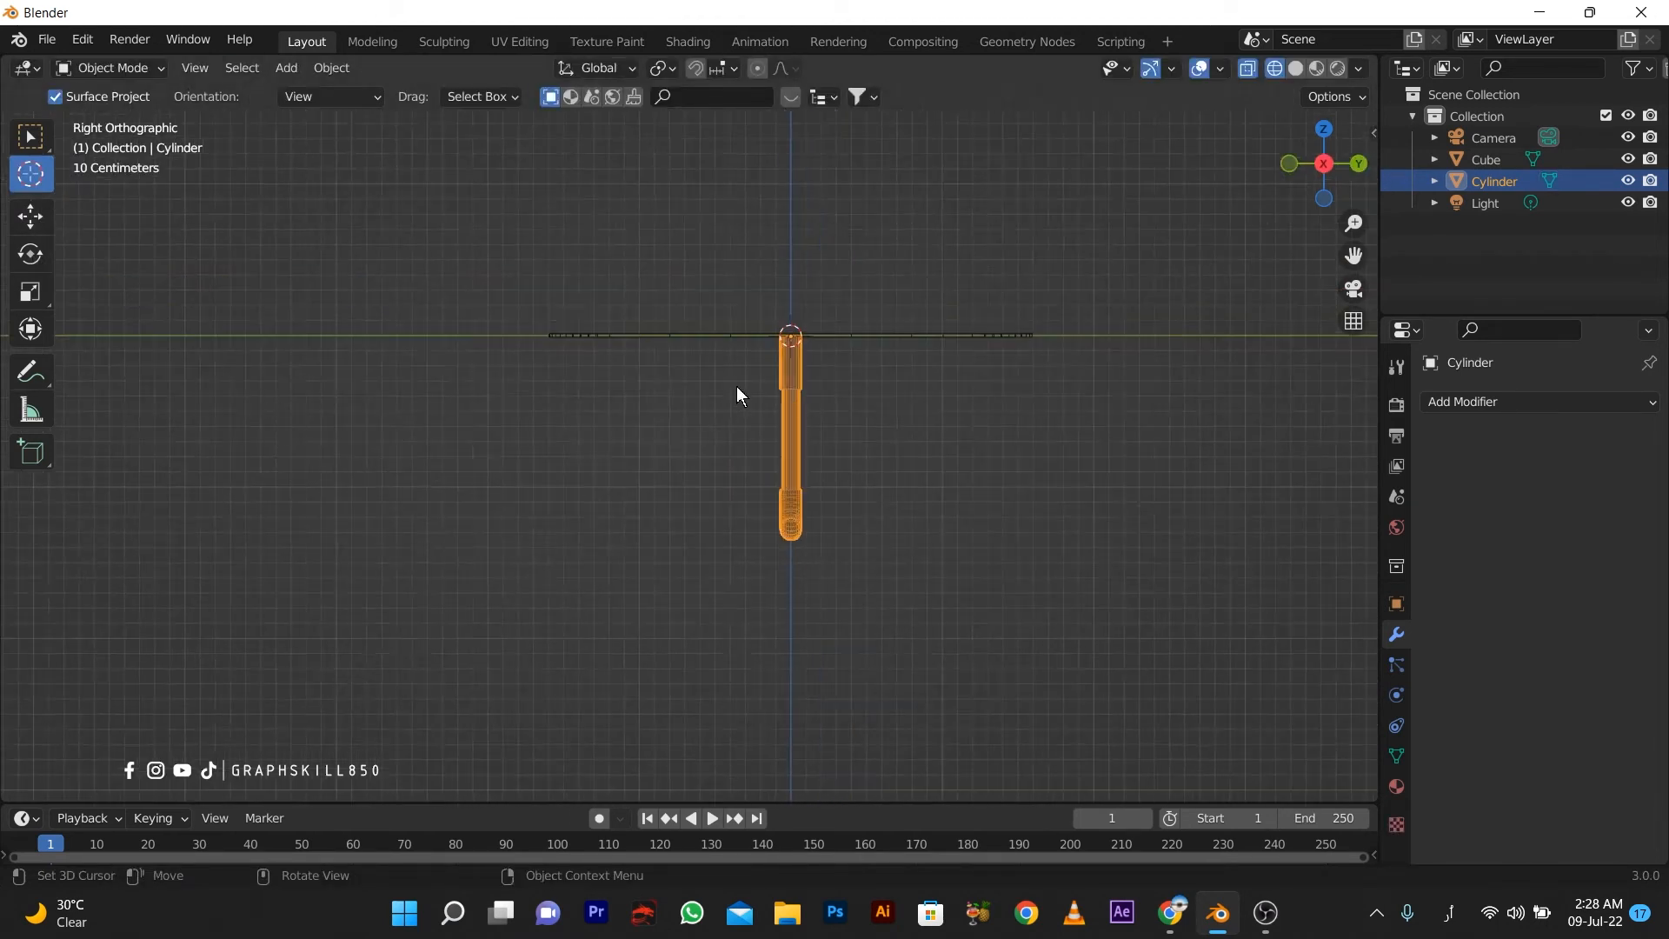
left_click(1490, 405)
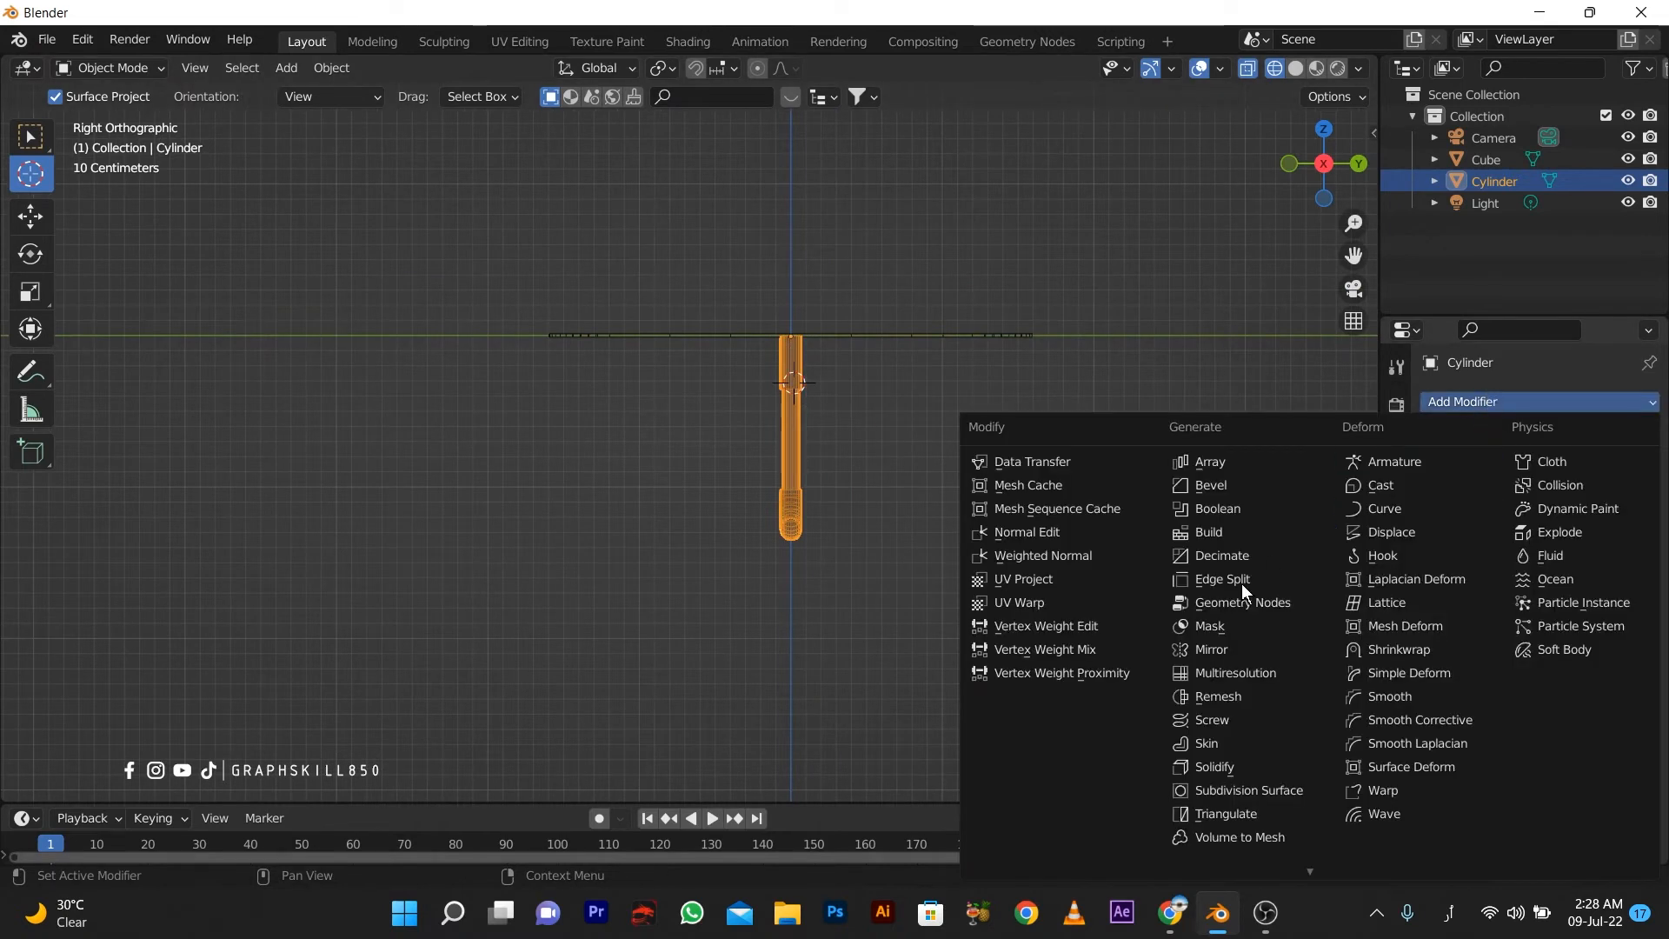
left_click(1204, 650)
left_click(1580, 469)
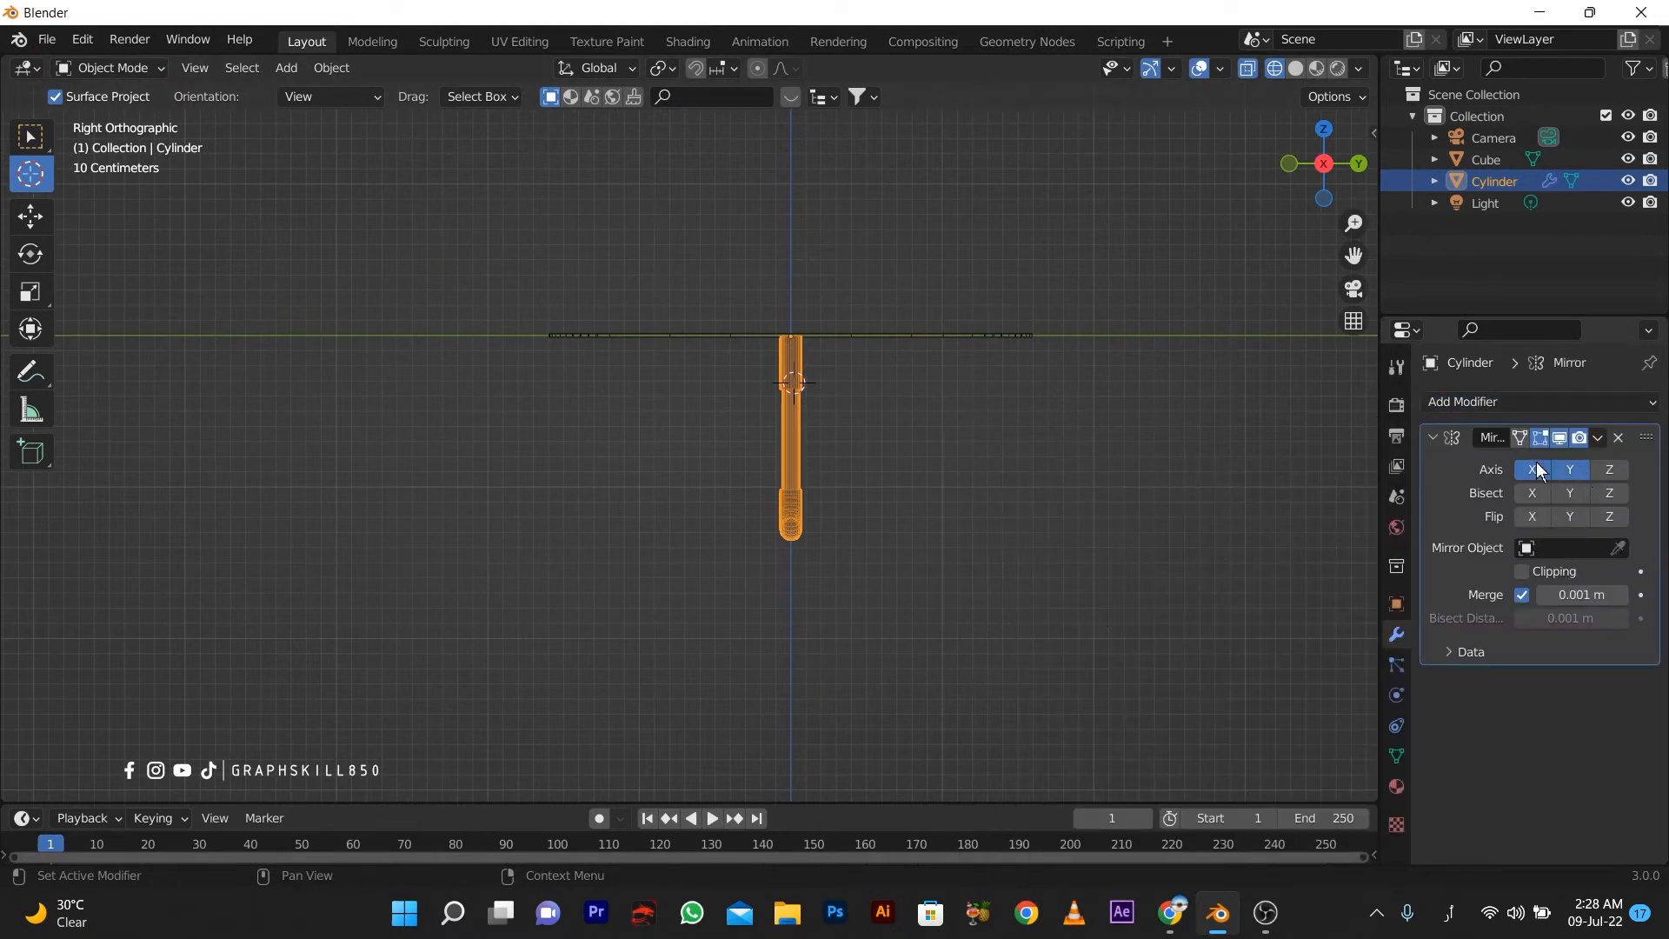
left_click(1530, 470)
left_click(31, 216)
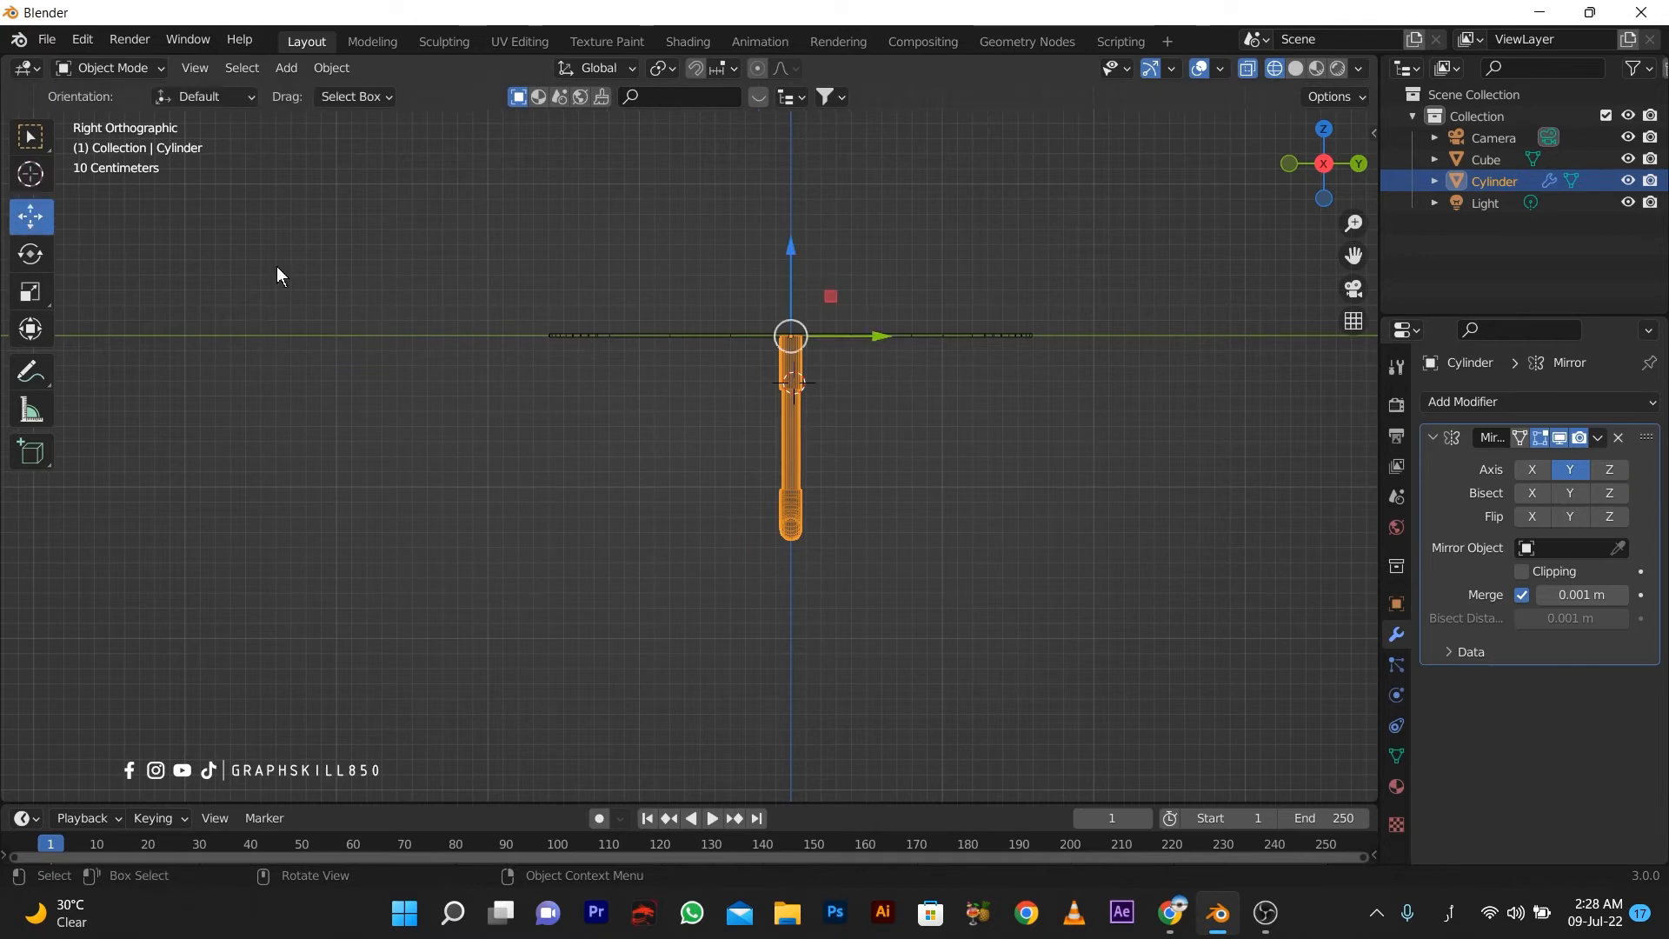
left_click_drag(814, 336, 745, 334)
Try to move the selected half of the leg frame about 0.63 m along Y in edit mode.
key("Tab")
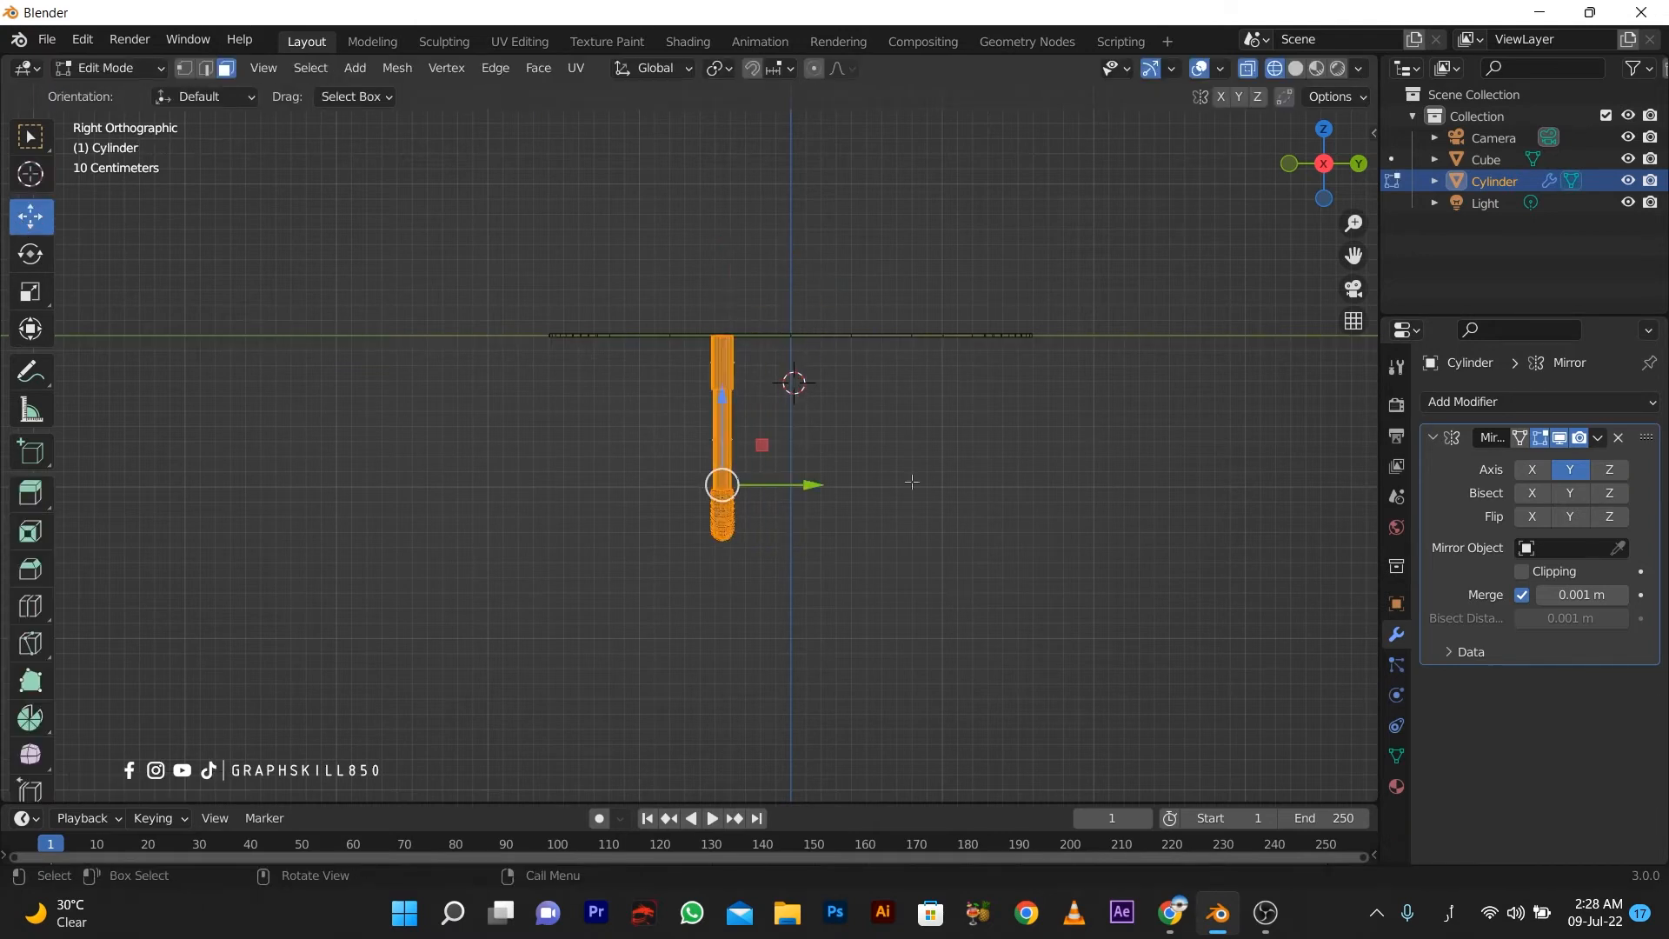
key("g")
key("y")
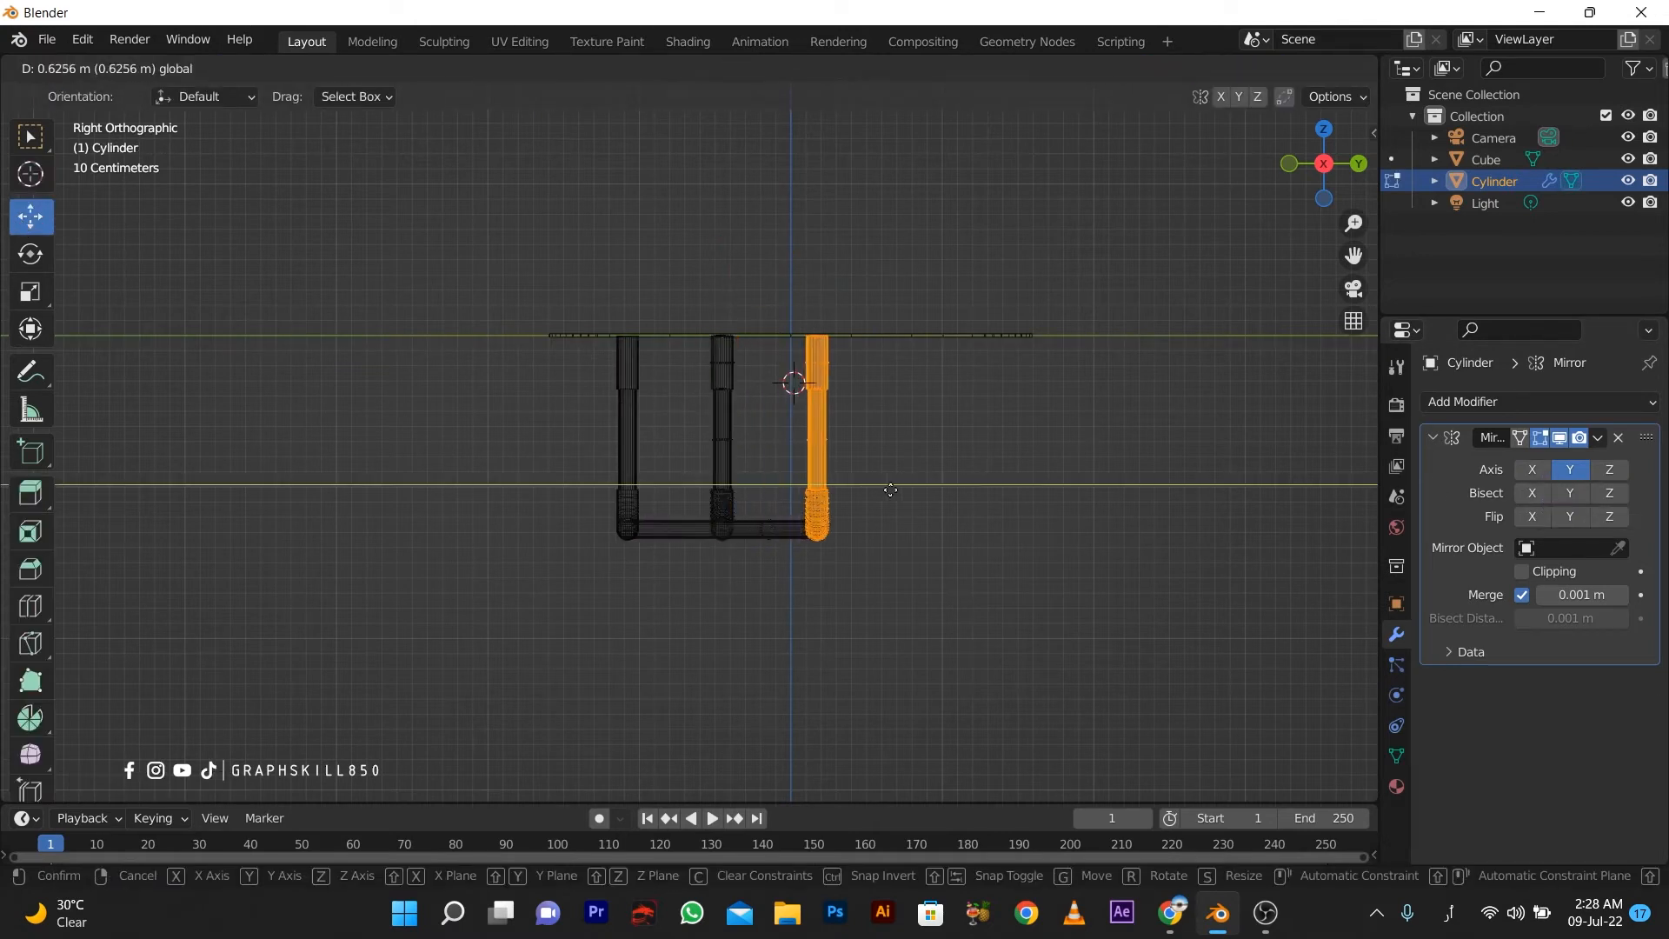
left_click(892, 492)
key("ctrl+z")
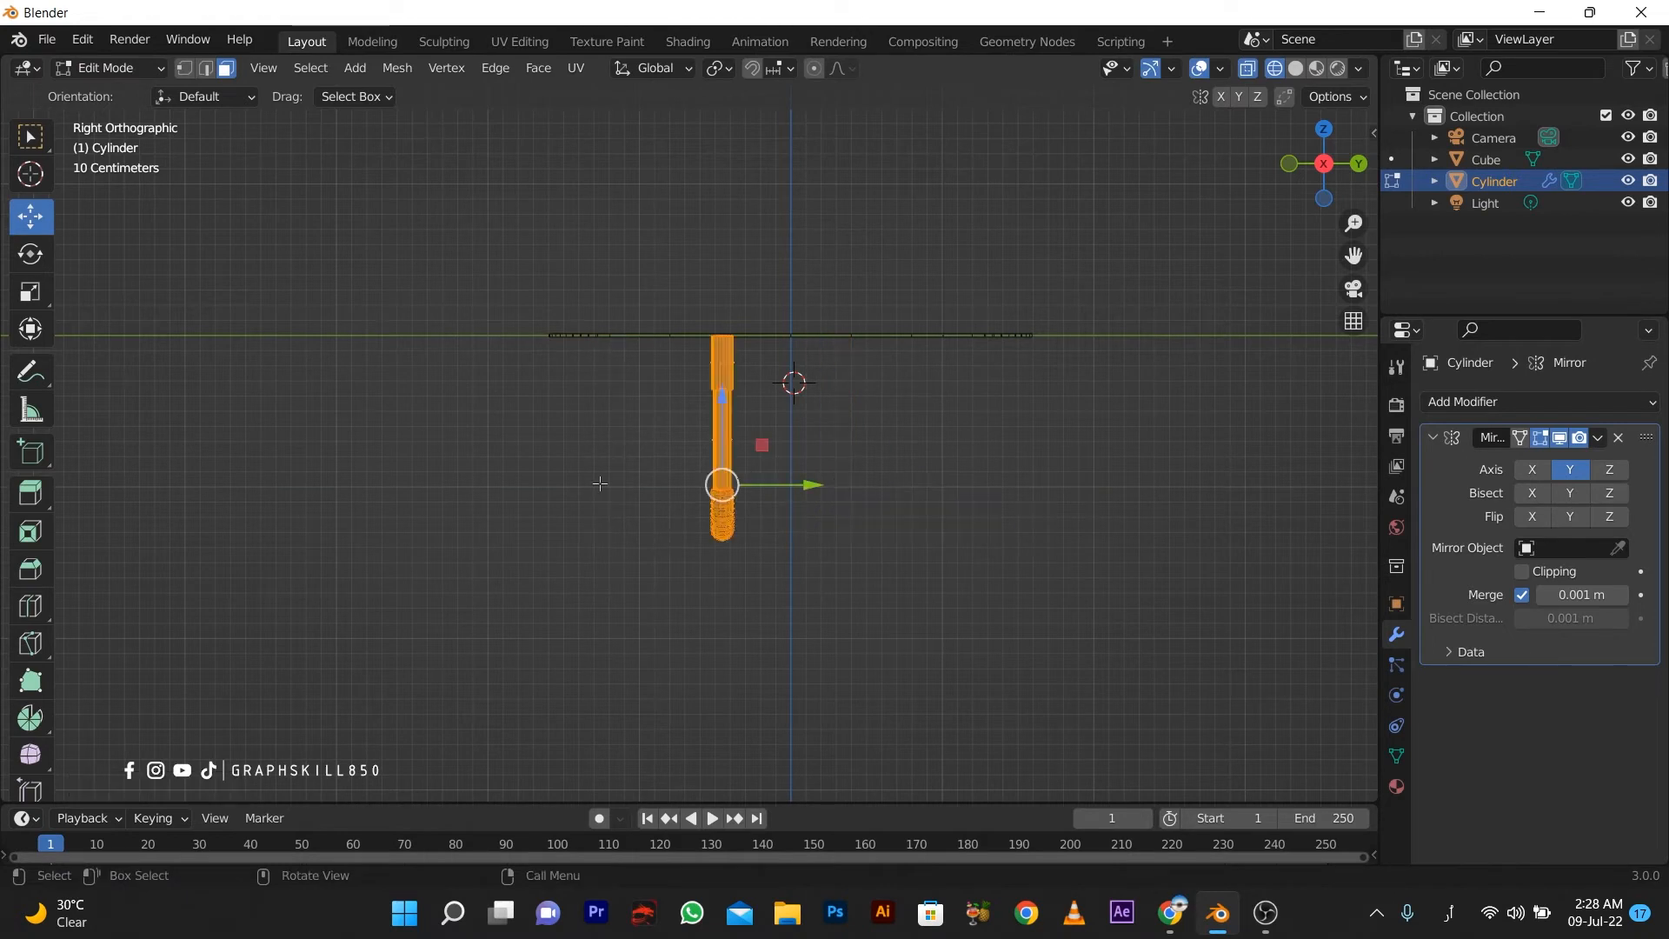
Select the leg frame's entire mesh in edit mode.
middle_click_drag(857, 518, 797, 565)
key("Tab")
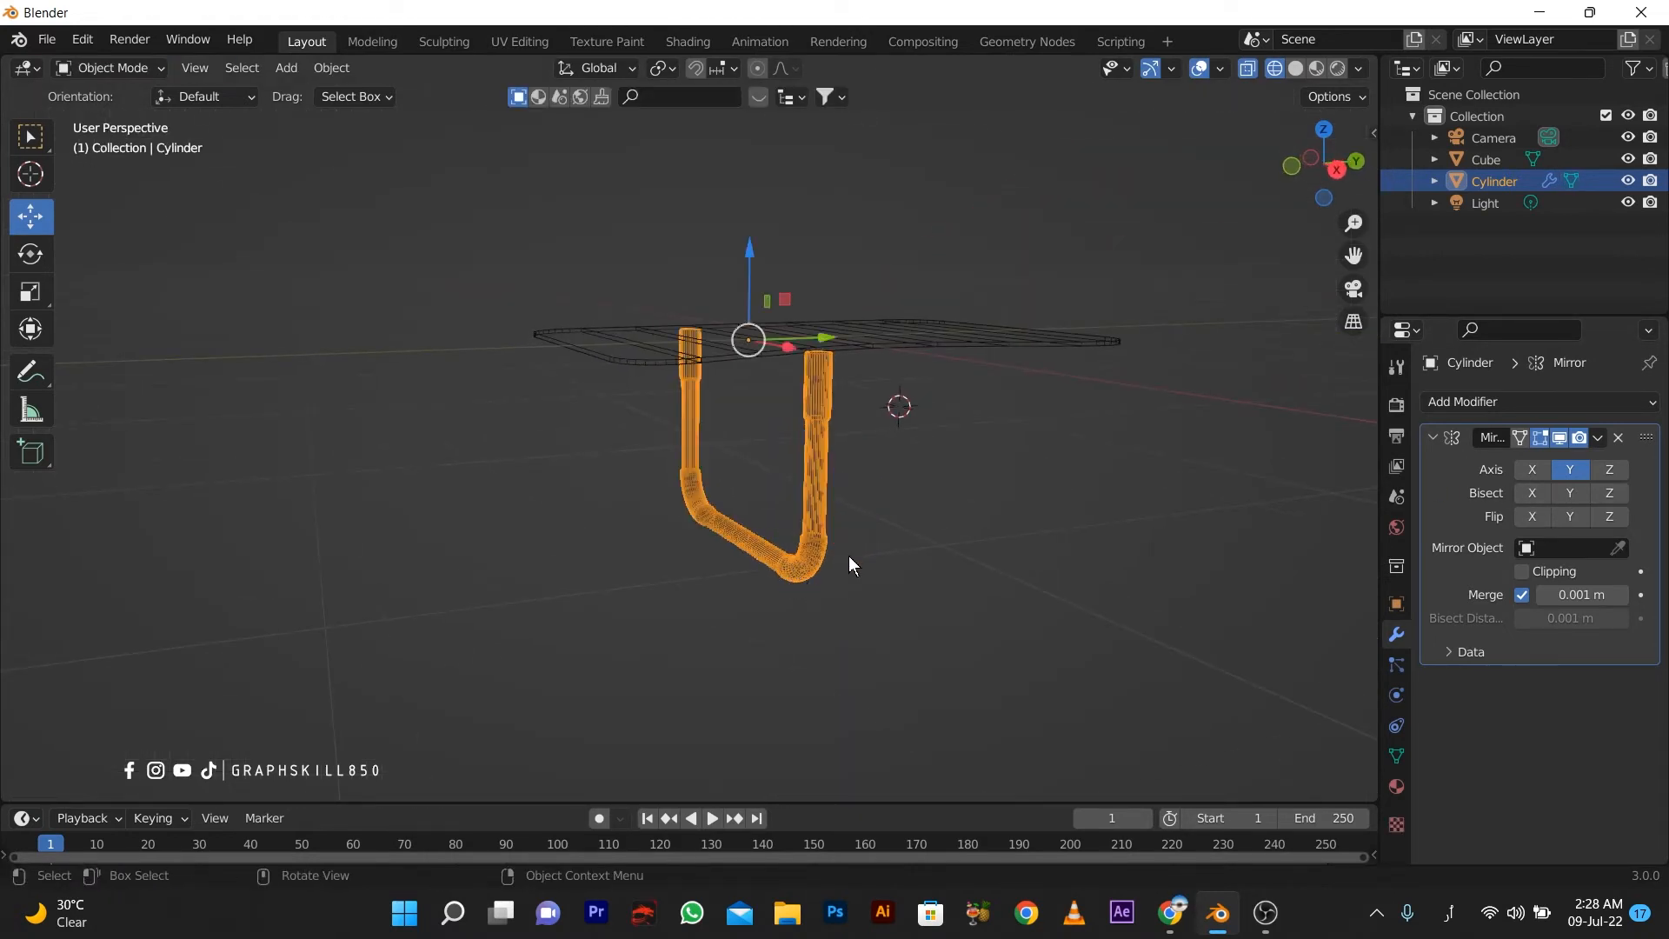
middle_click_drag(883, 498, 834, 499)
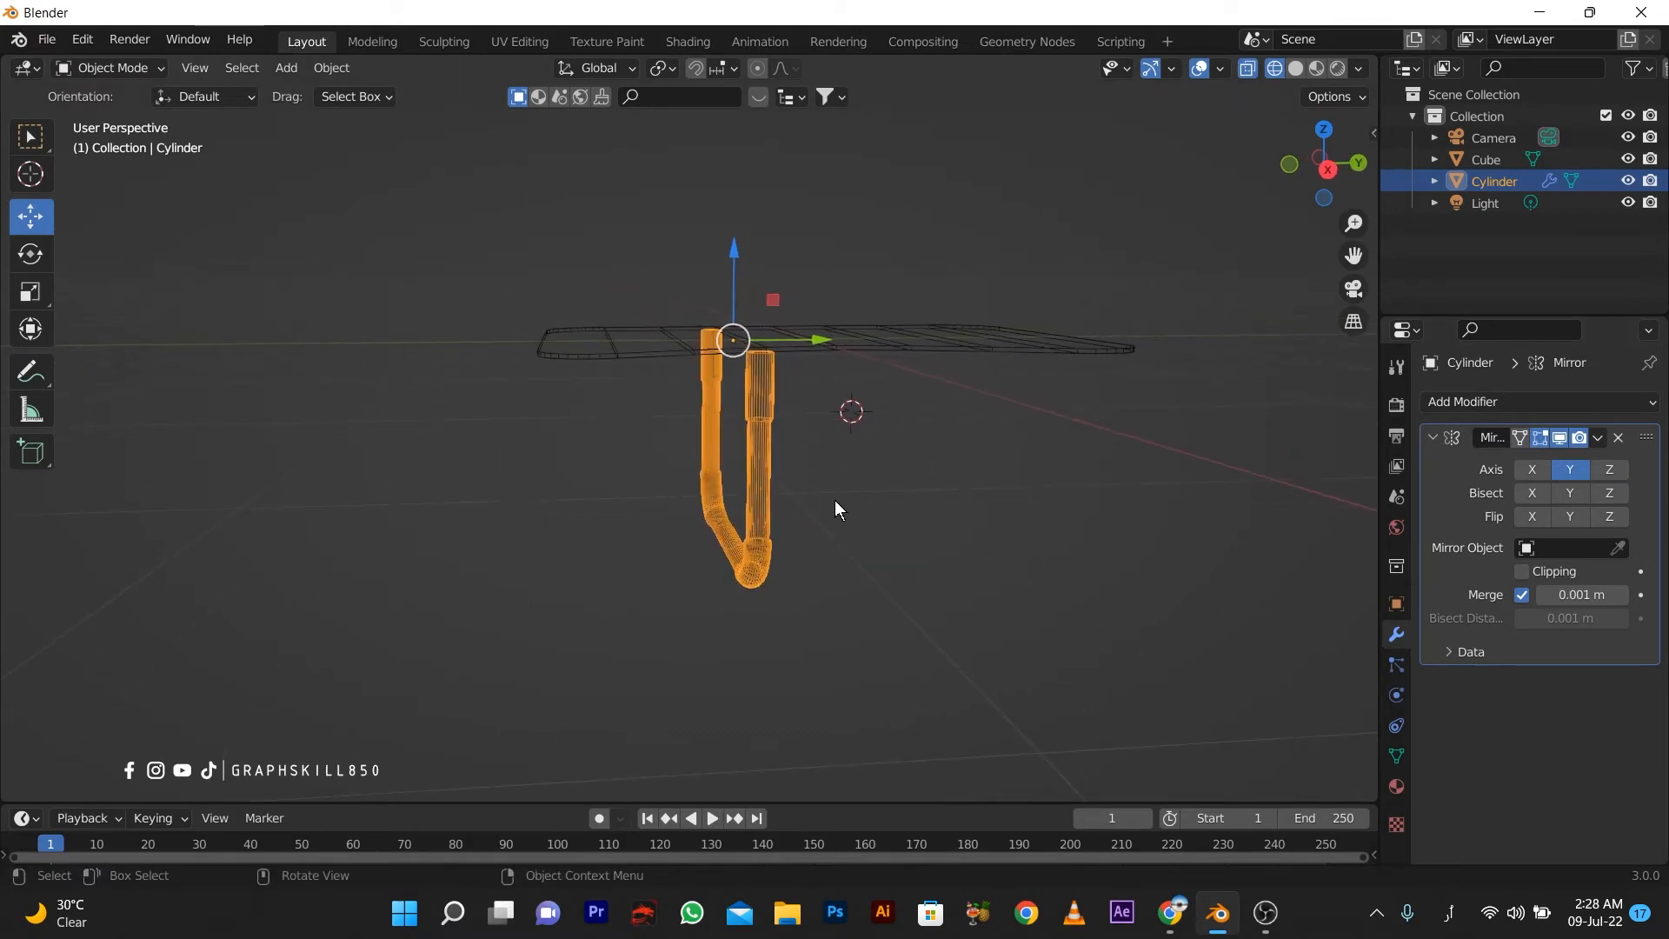
key("Tab")
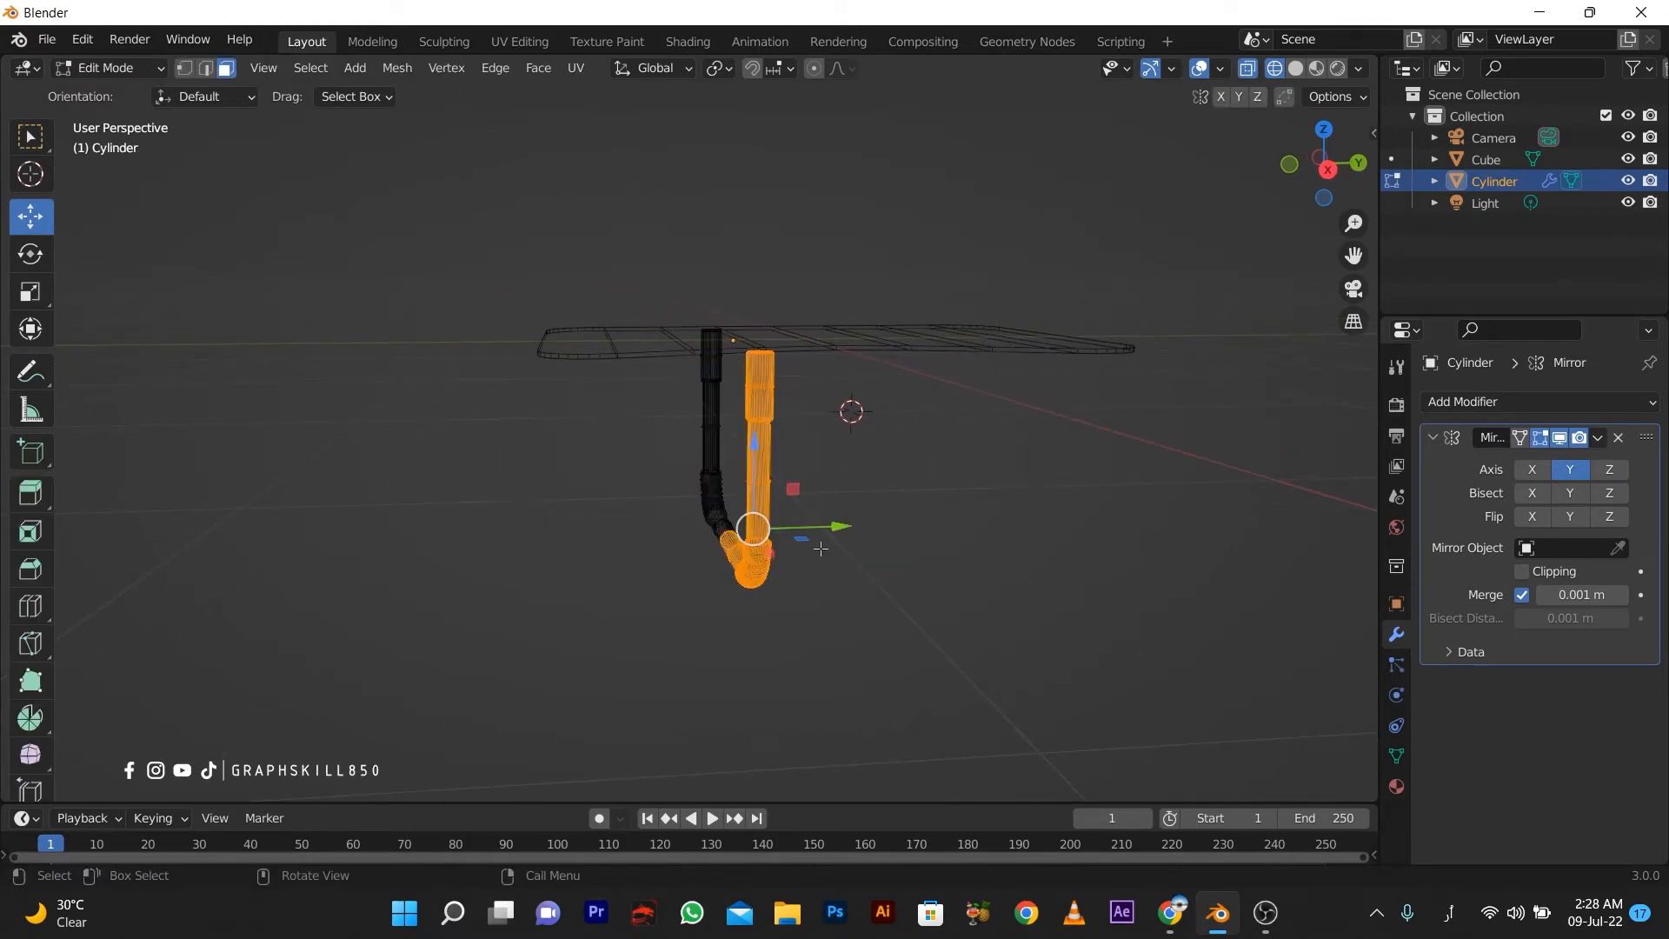
key("a")
middle_click_drag(777, 520, 694, 529)
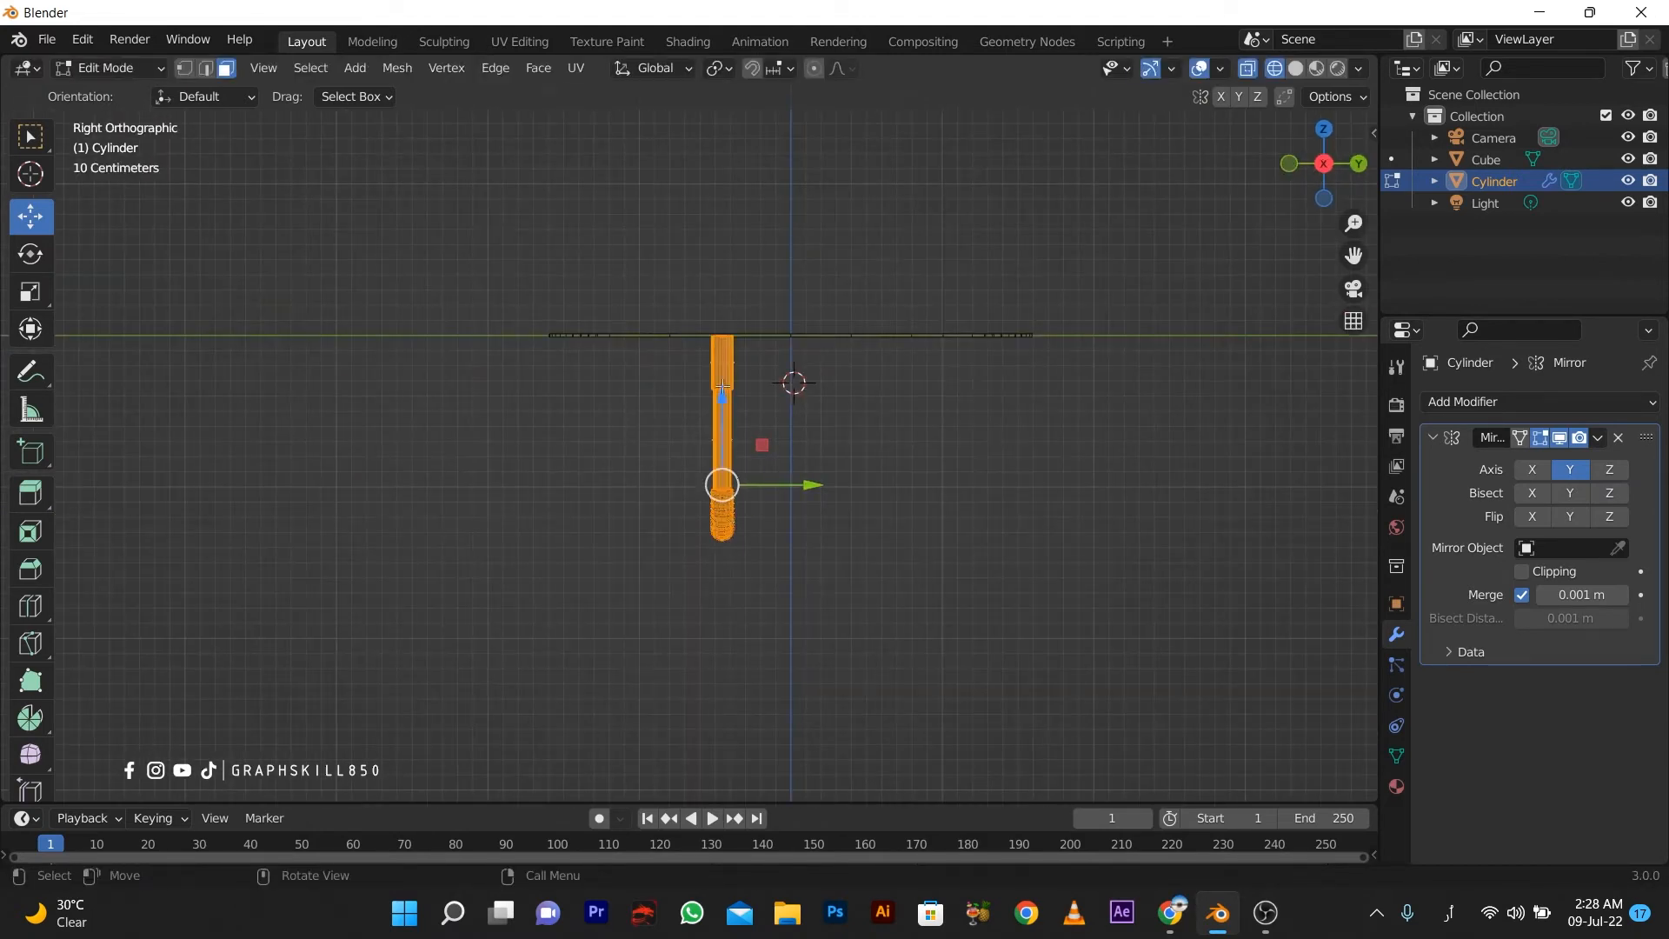
Return to object mode and set the leg frame's origin to the 3D cursor so it mirrors across the centre.
right_click(629, 422)
key("Tab")
right_click(630, 429)
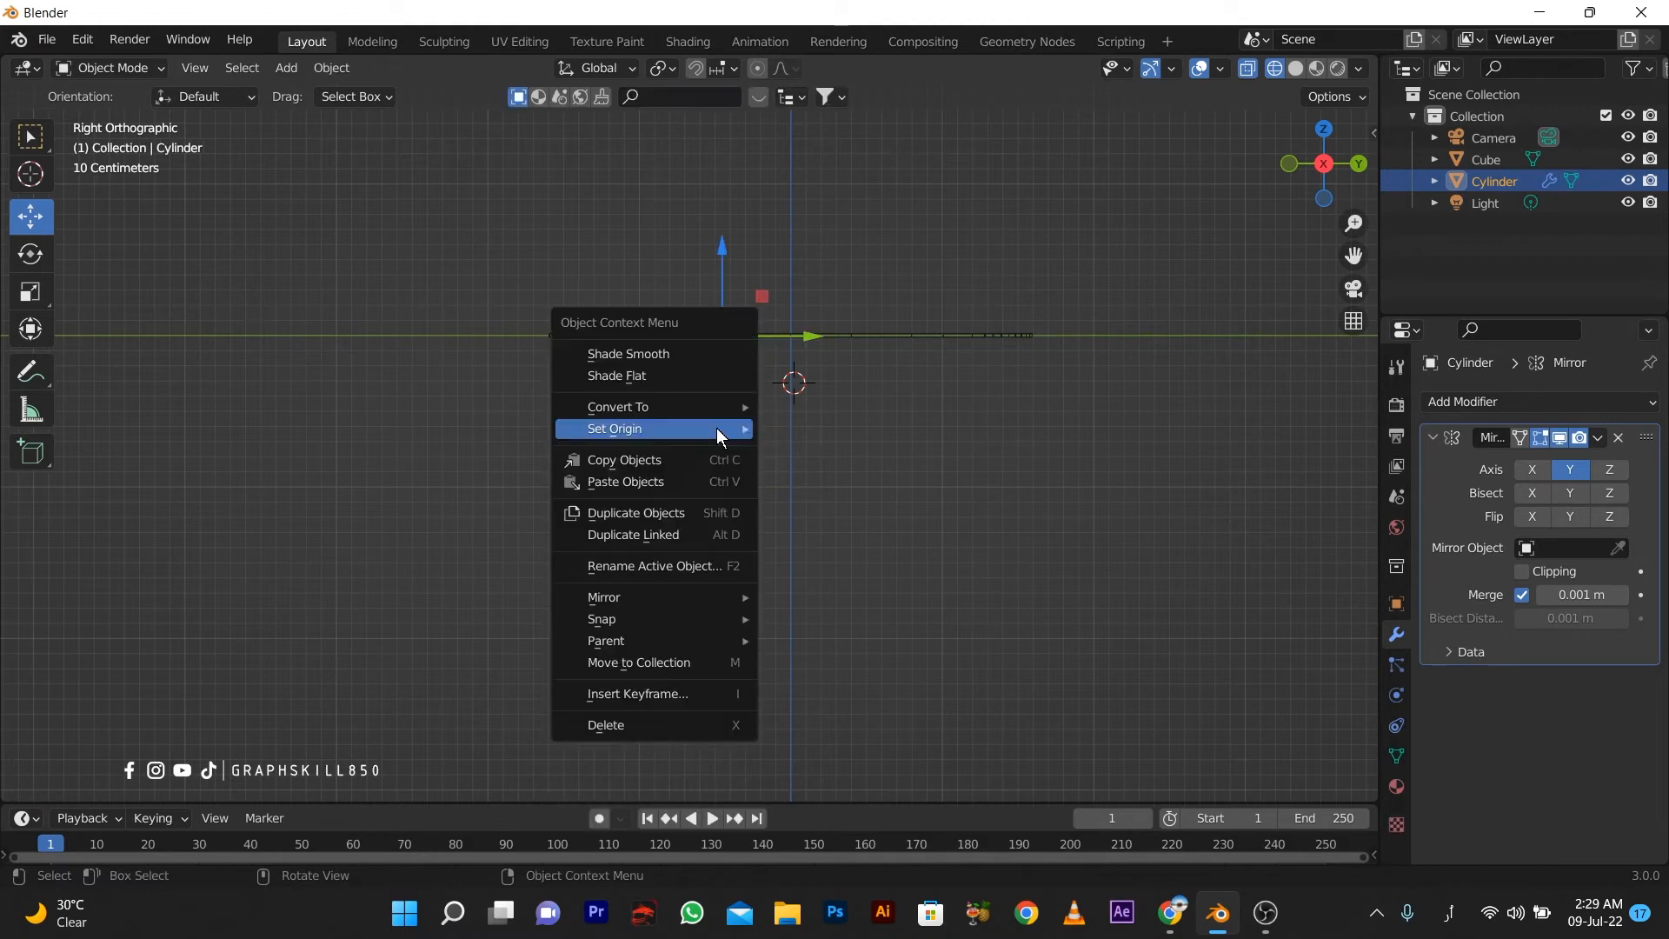
mouse_move(716, 427)
left_click(815, 476)
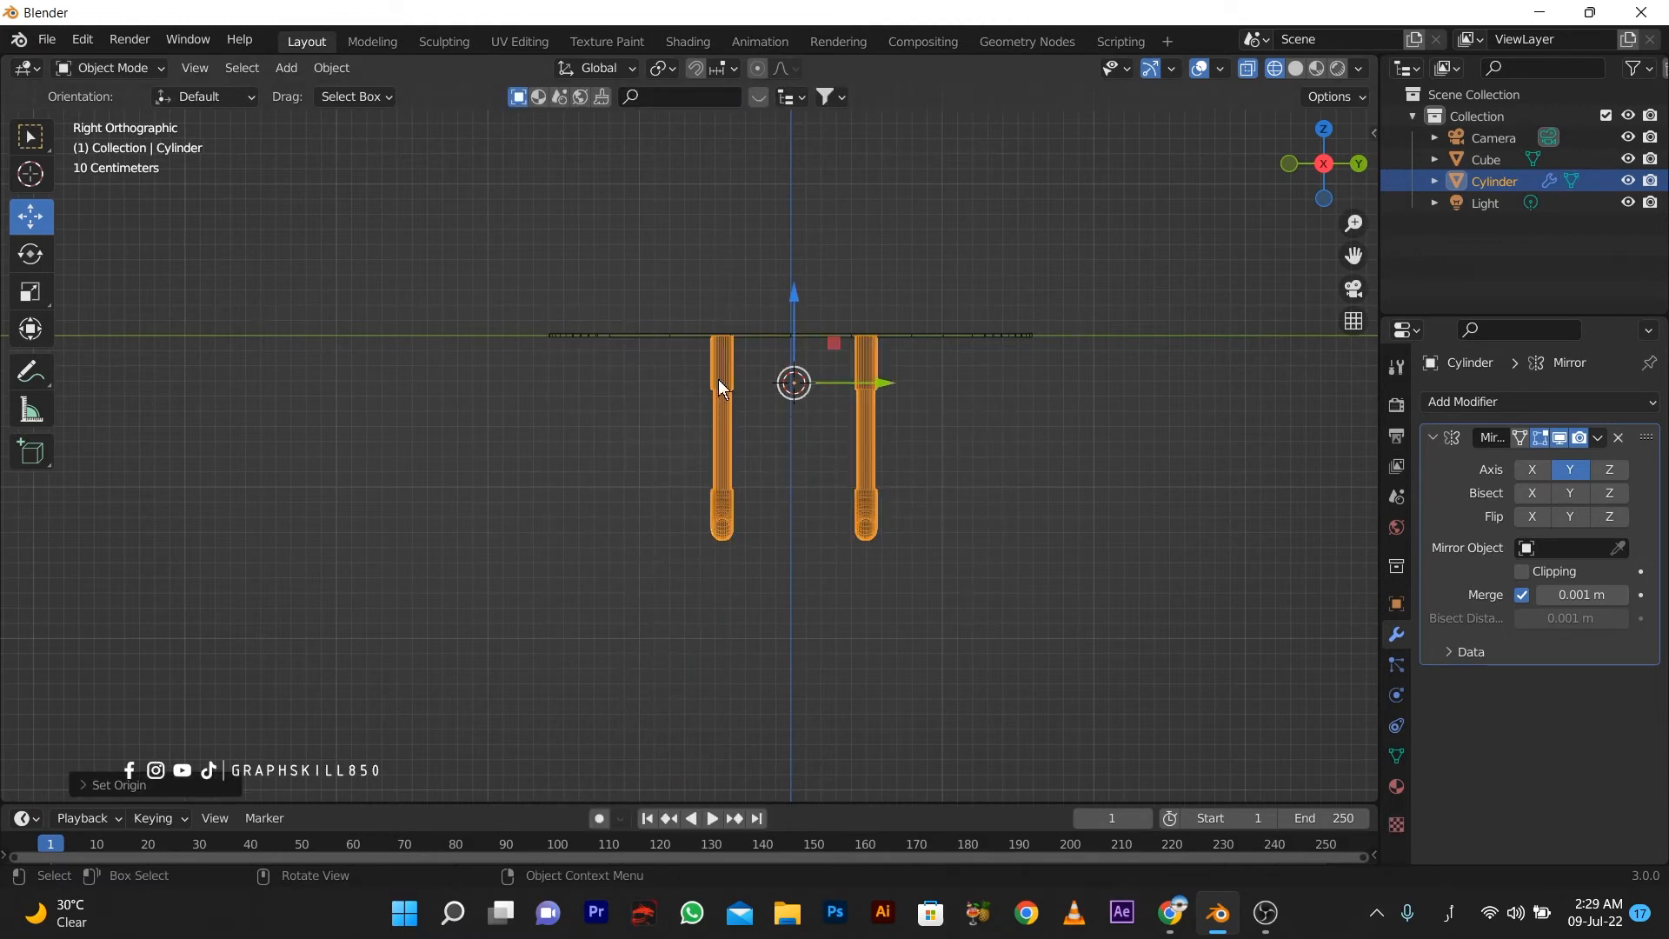
Try to move the mirrored leg frames along negative Y in object mode.
left_click(696, 379)
left_click(723, 409)
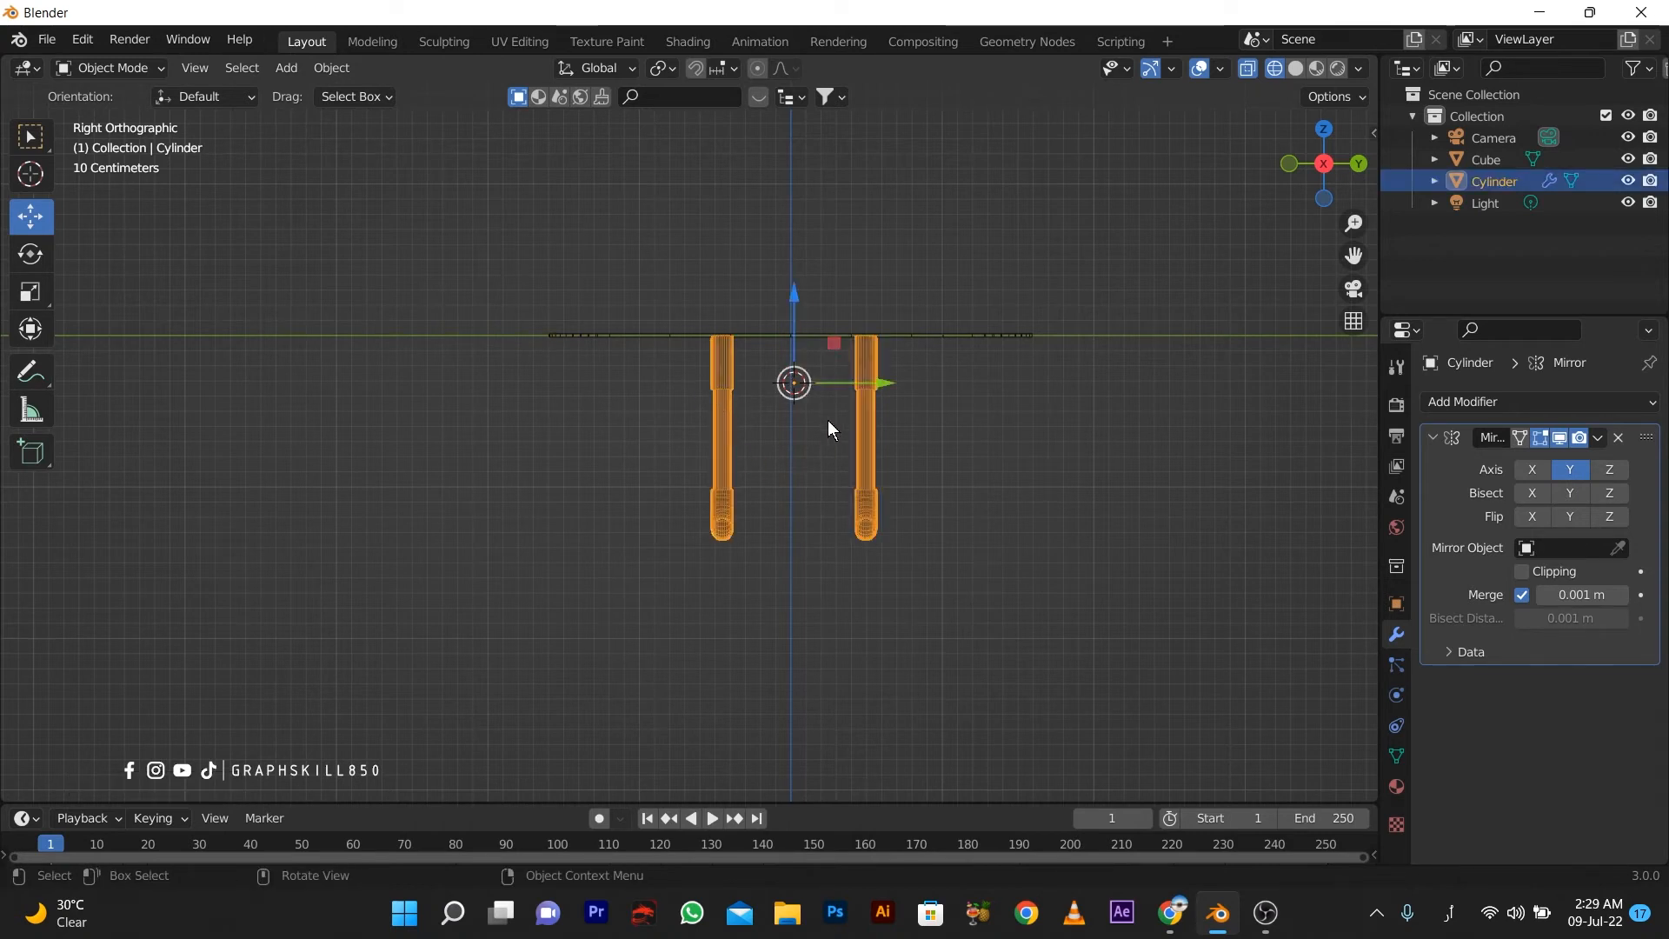
left_click_drag(848, 384, 759, 400)
key("ctrl+z")
Move the whole leg frame mesh along negative Y in edit mode, towards the short end of the tabletop.
key("Tab")
middle_click_drag(752, 570, 667, 582)
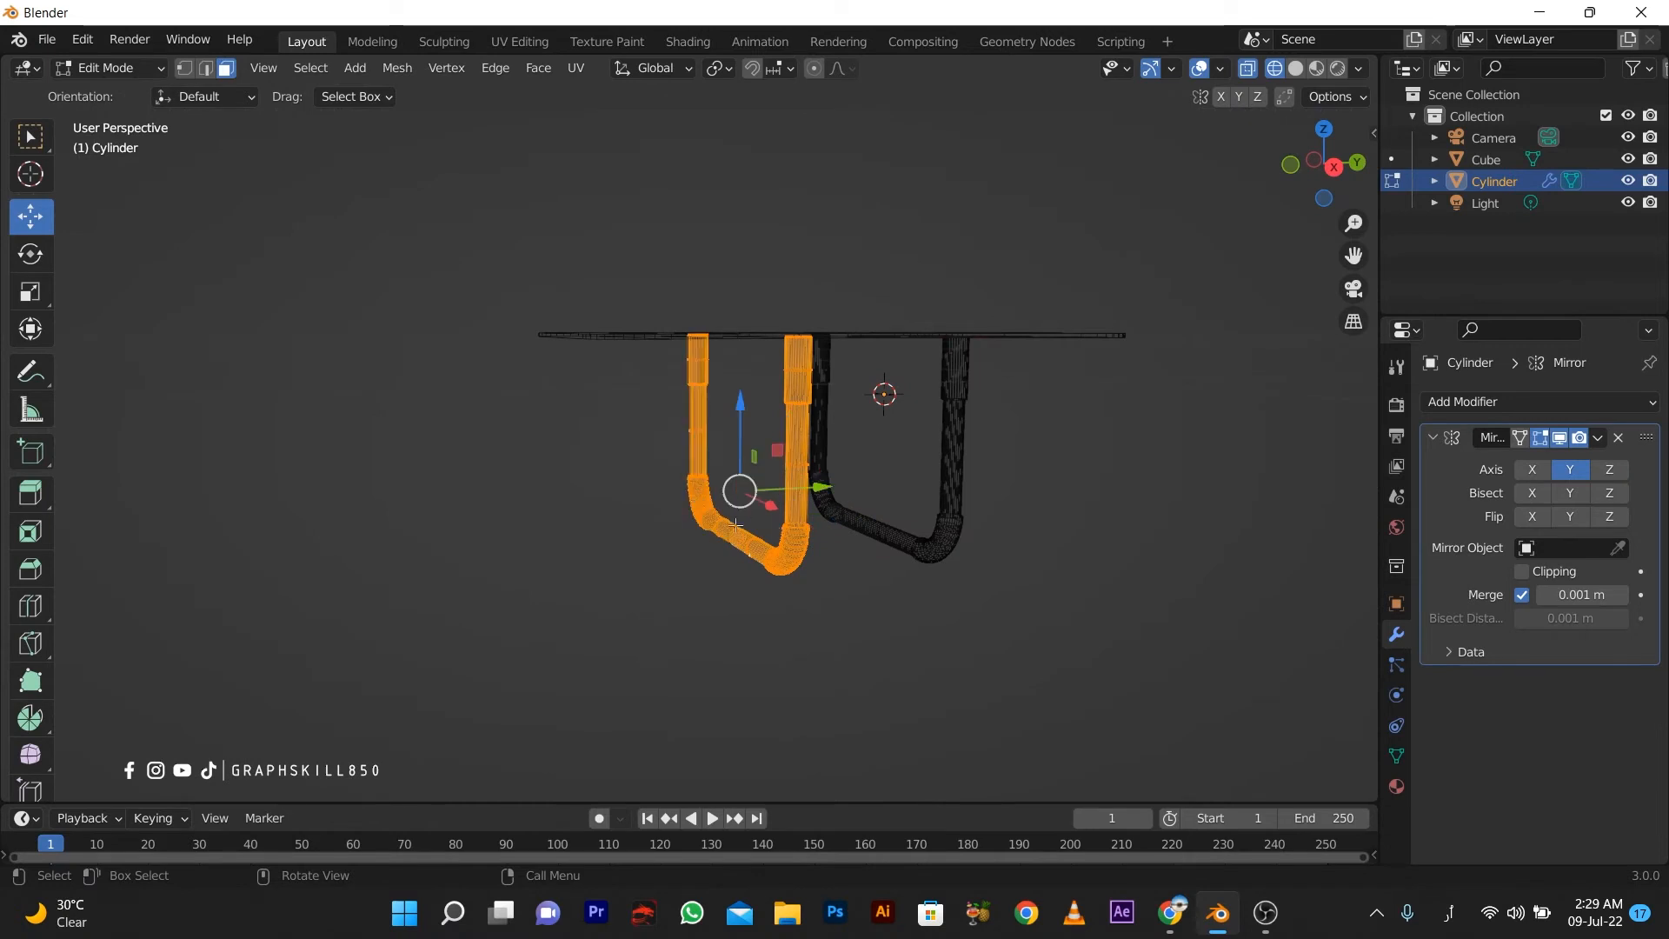
middle_click_drag(735, 525, 637, 551)
key("KP_3")
left_click_drag(776, 486, 647, 479)
Tilt the leg frame so its base splays outward, and return to object mode with material preview shading.
left_click(31, 254)
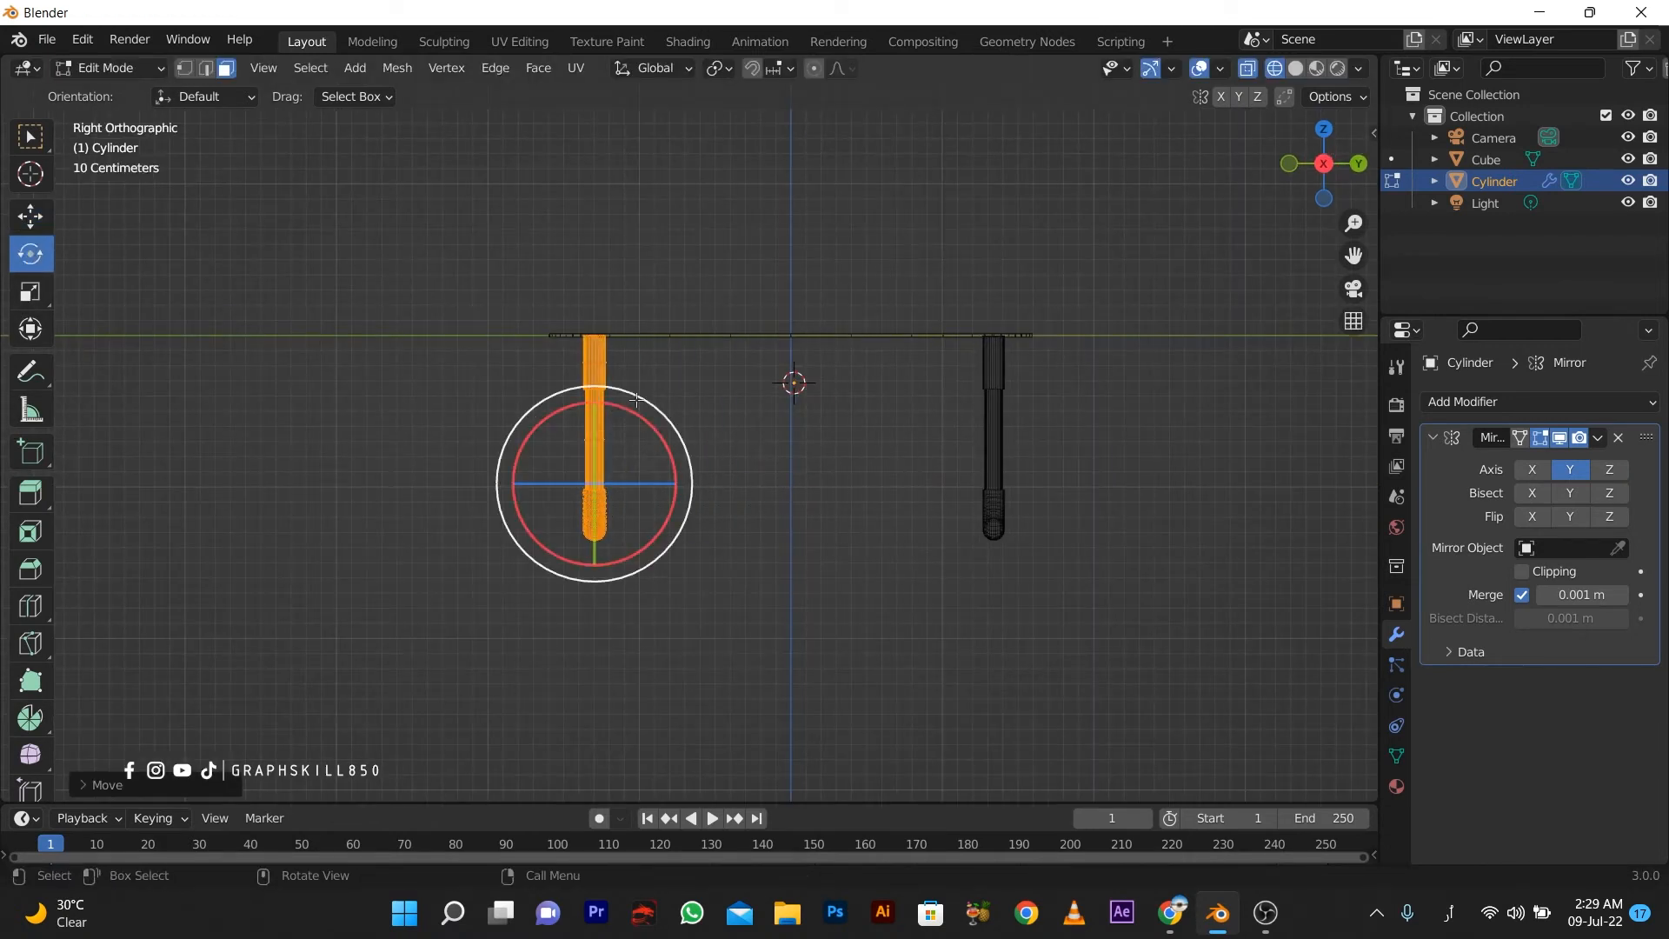
left_click_drag(644, 388, 598, 392)
left_click(30, 216)
middle_click_drag(598, 393, 622, 514)
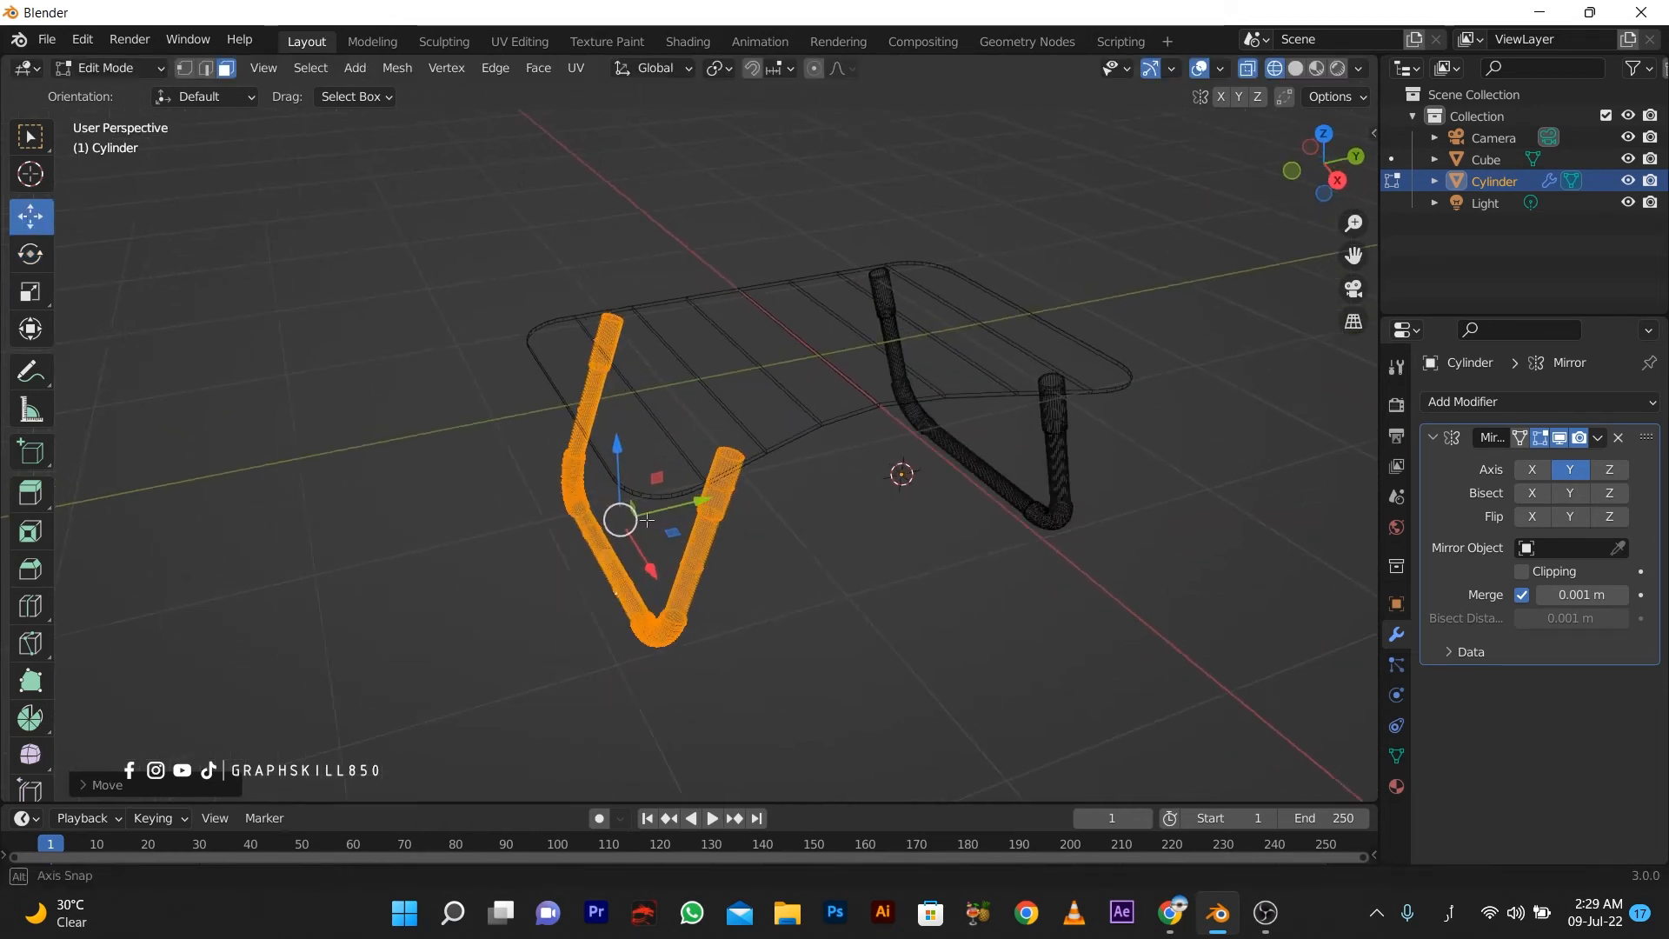
key("Tab")
key("shift+z")
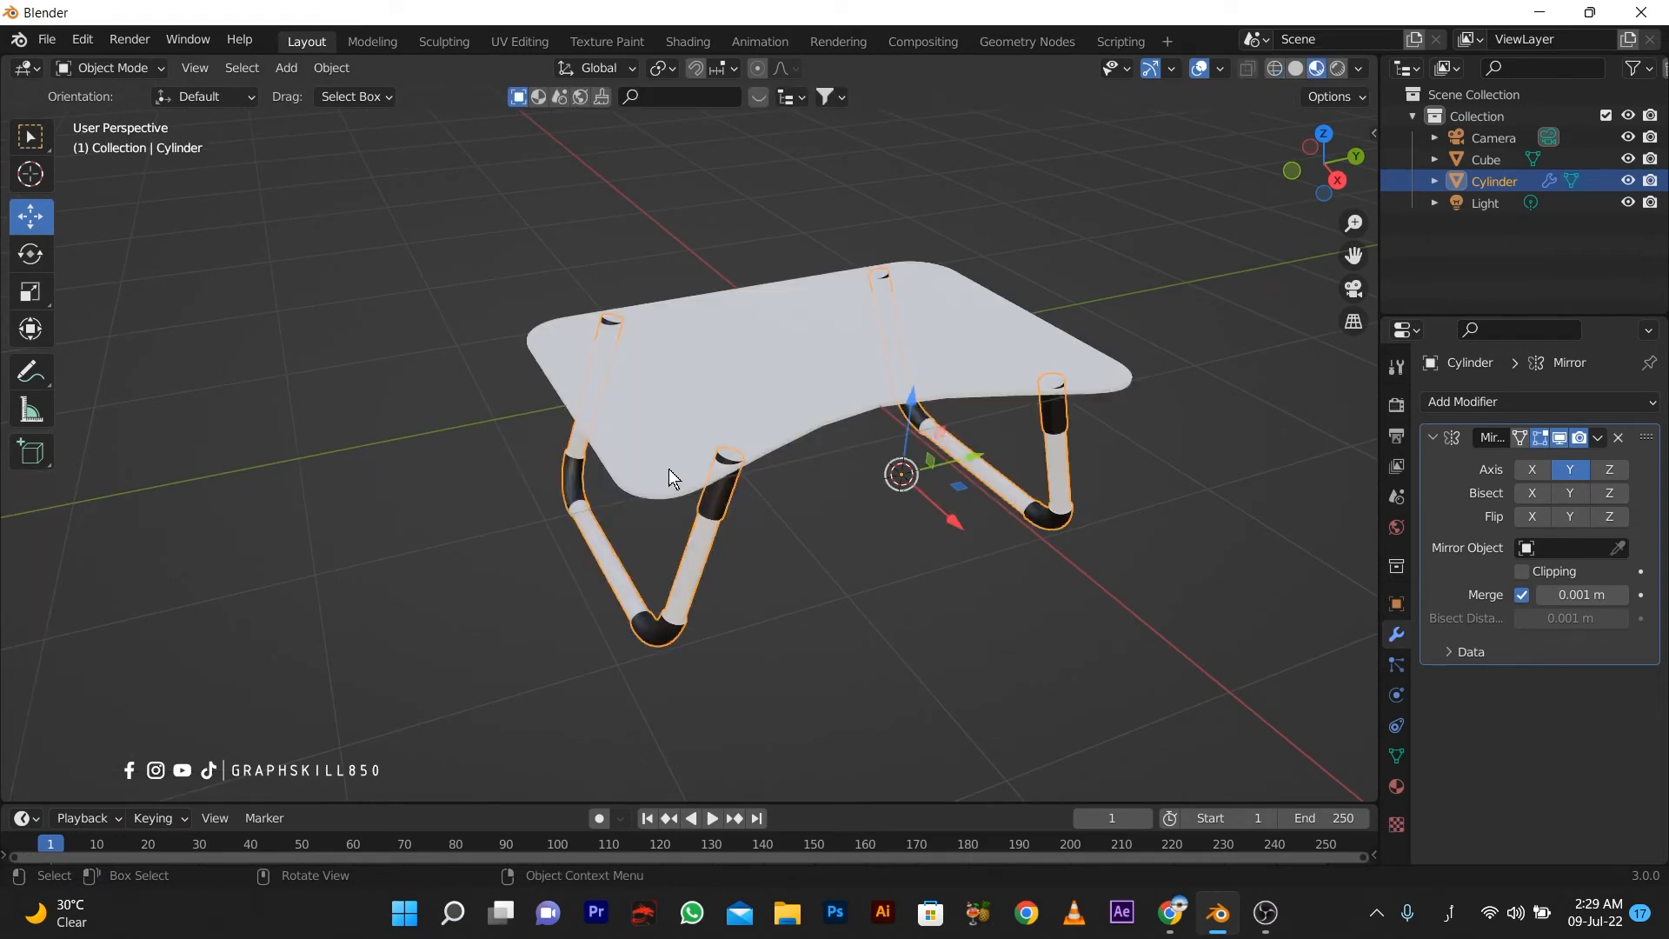
key("Tab")
key("Tab")
Select all the top faces of the tabletop in edit mode and extrude them by about 0.047 m.
left_click(688, 390)
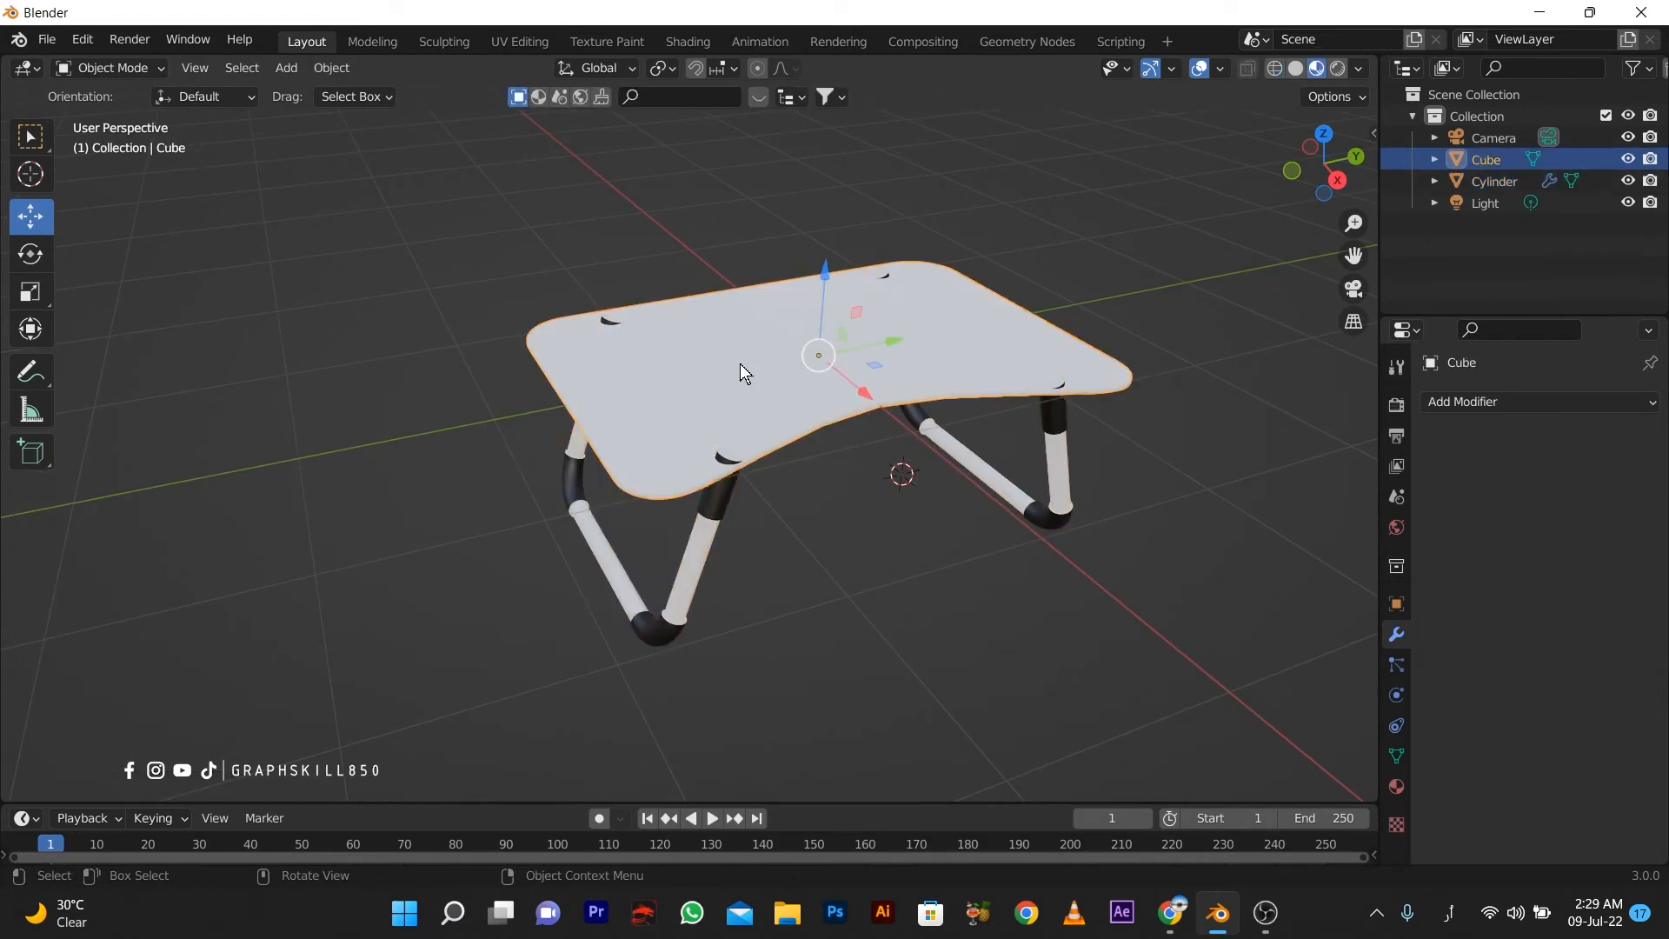
key("Tab")
left_click(640, 386)
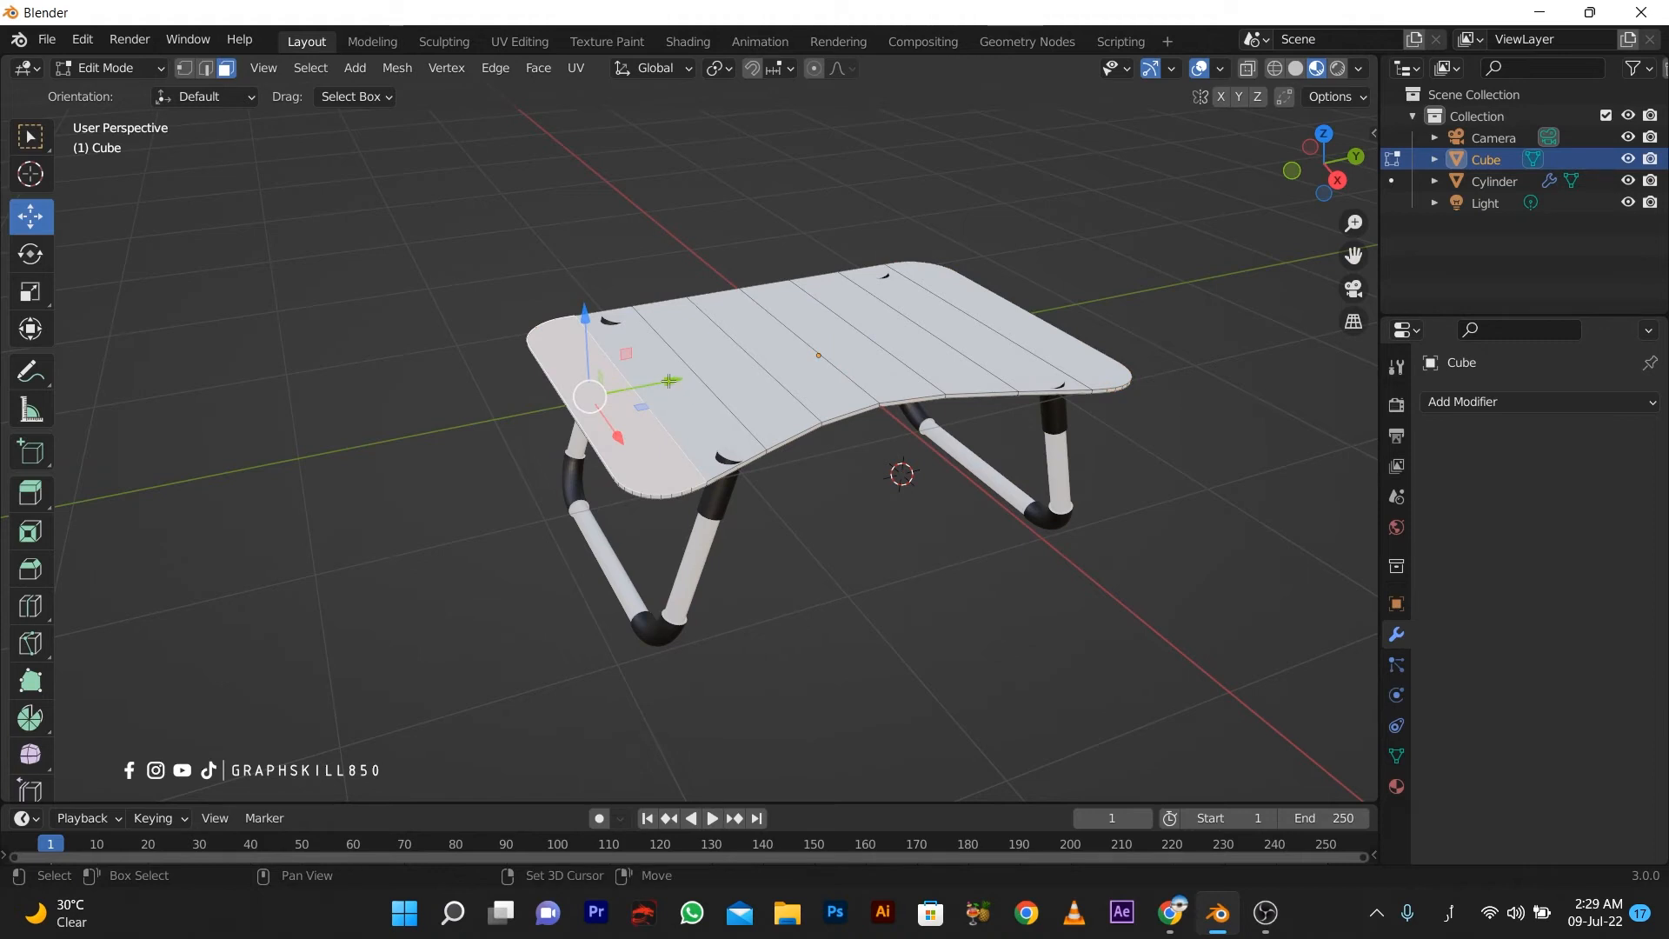
left_click(665, 388, "shift")
left_click(723, 368, "shift")
left_click(773, 354, "shift")
left_click(836, 346, "shift")
left_click(904, 334, "shift")
left_click(940, 322, "shift")
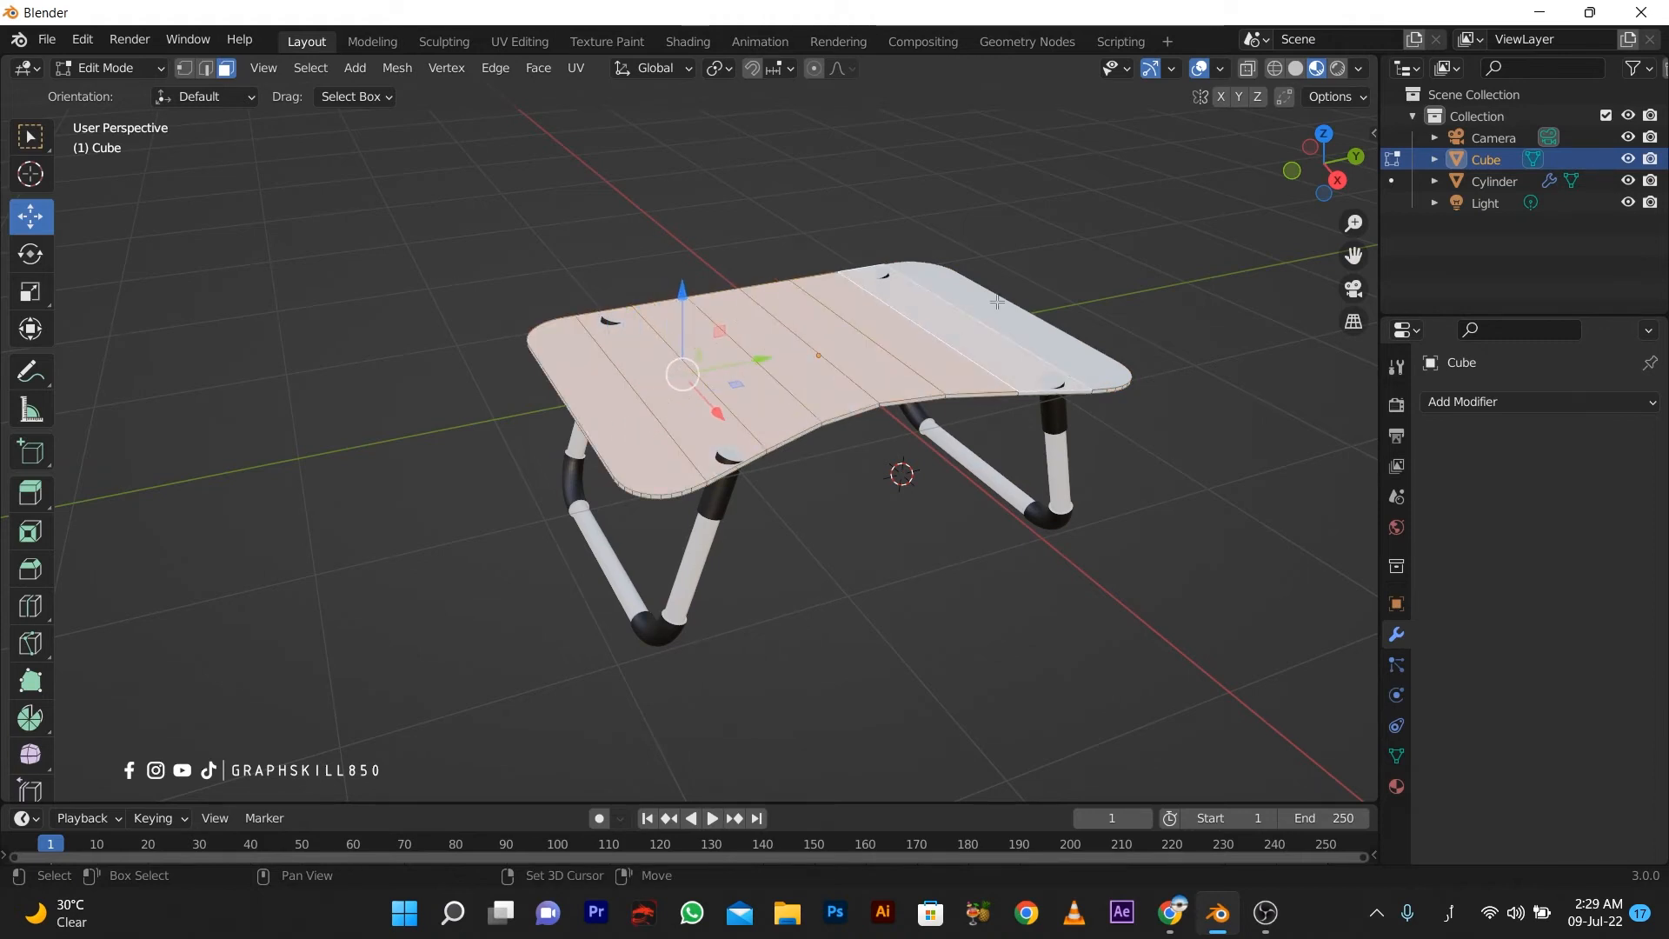
left_click(988, 313, "shift")
key("e")
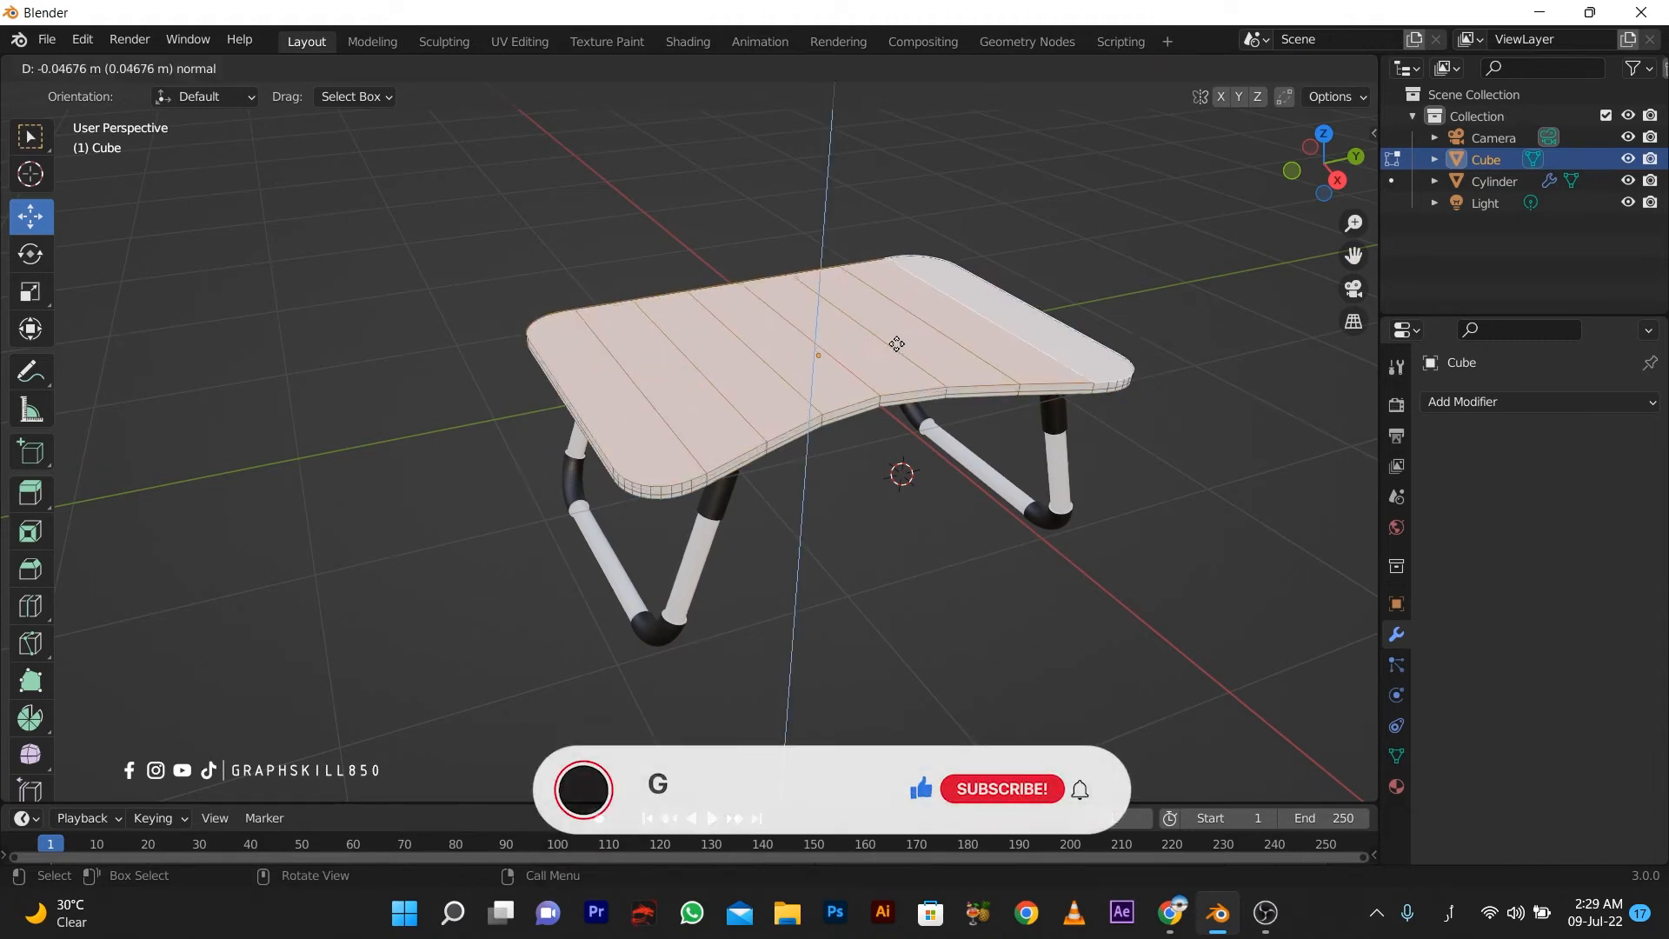
left_click(895, 346)
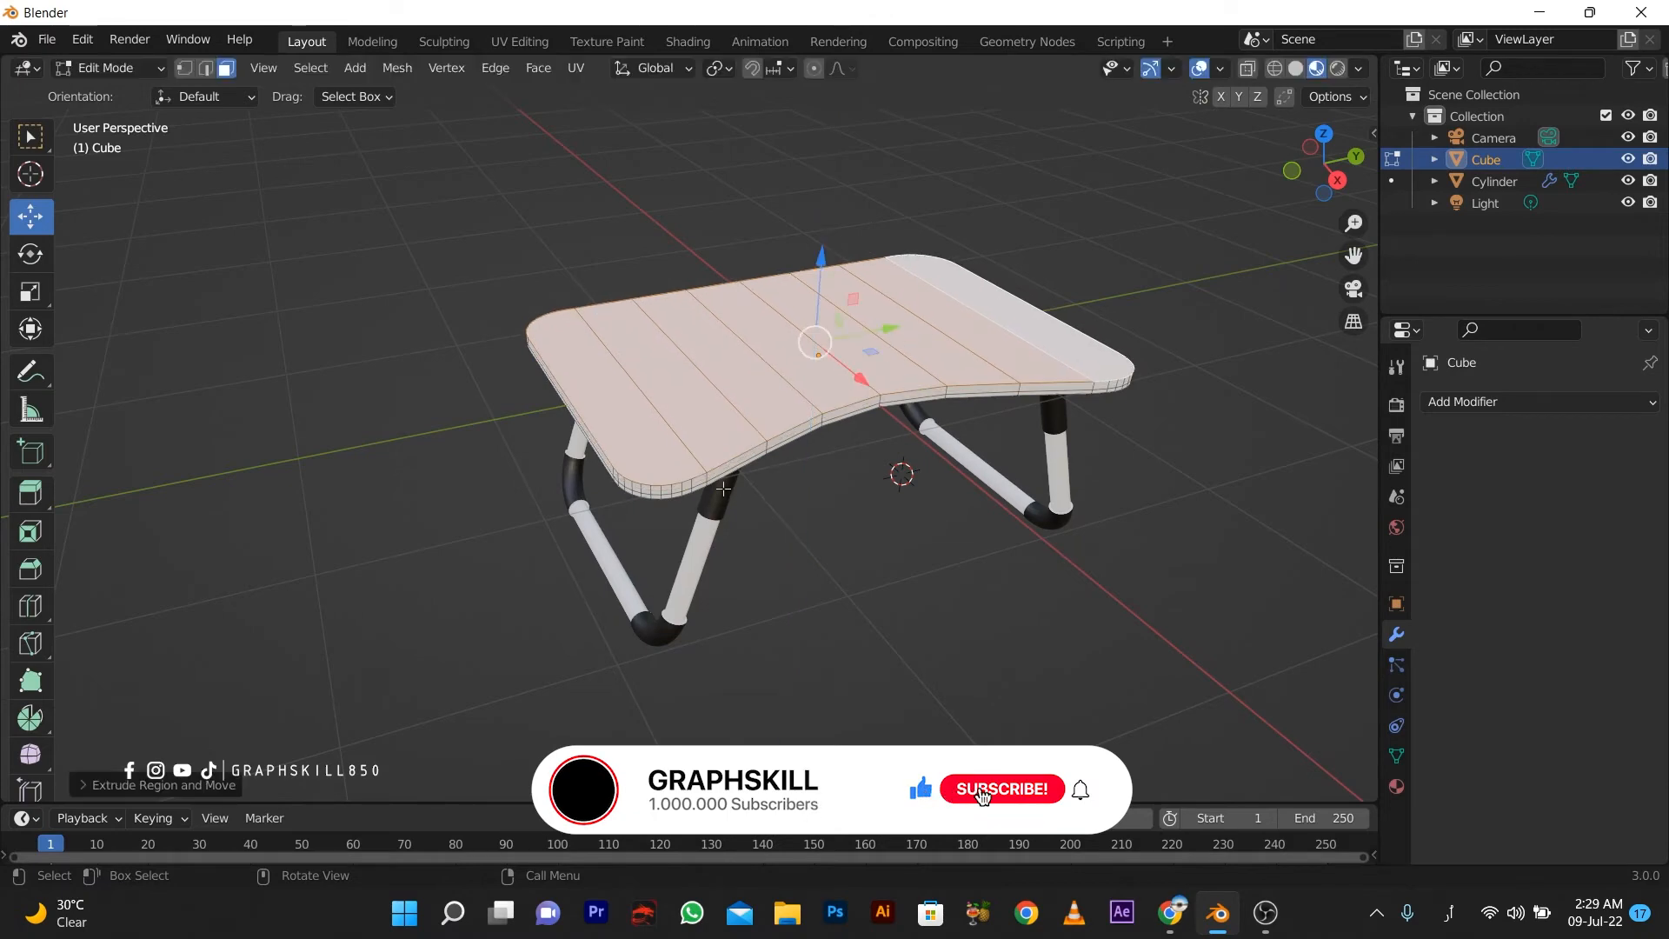
middle_click_drag(748, 492, 695, 486)
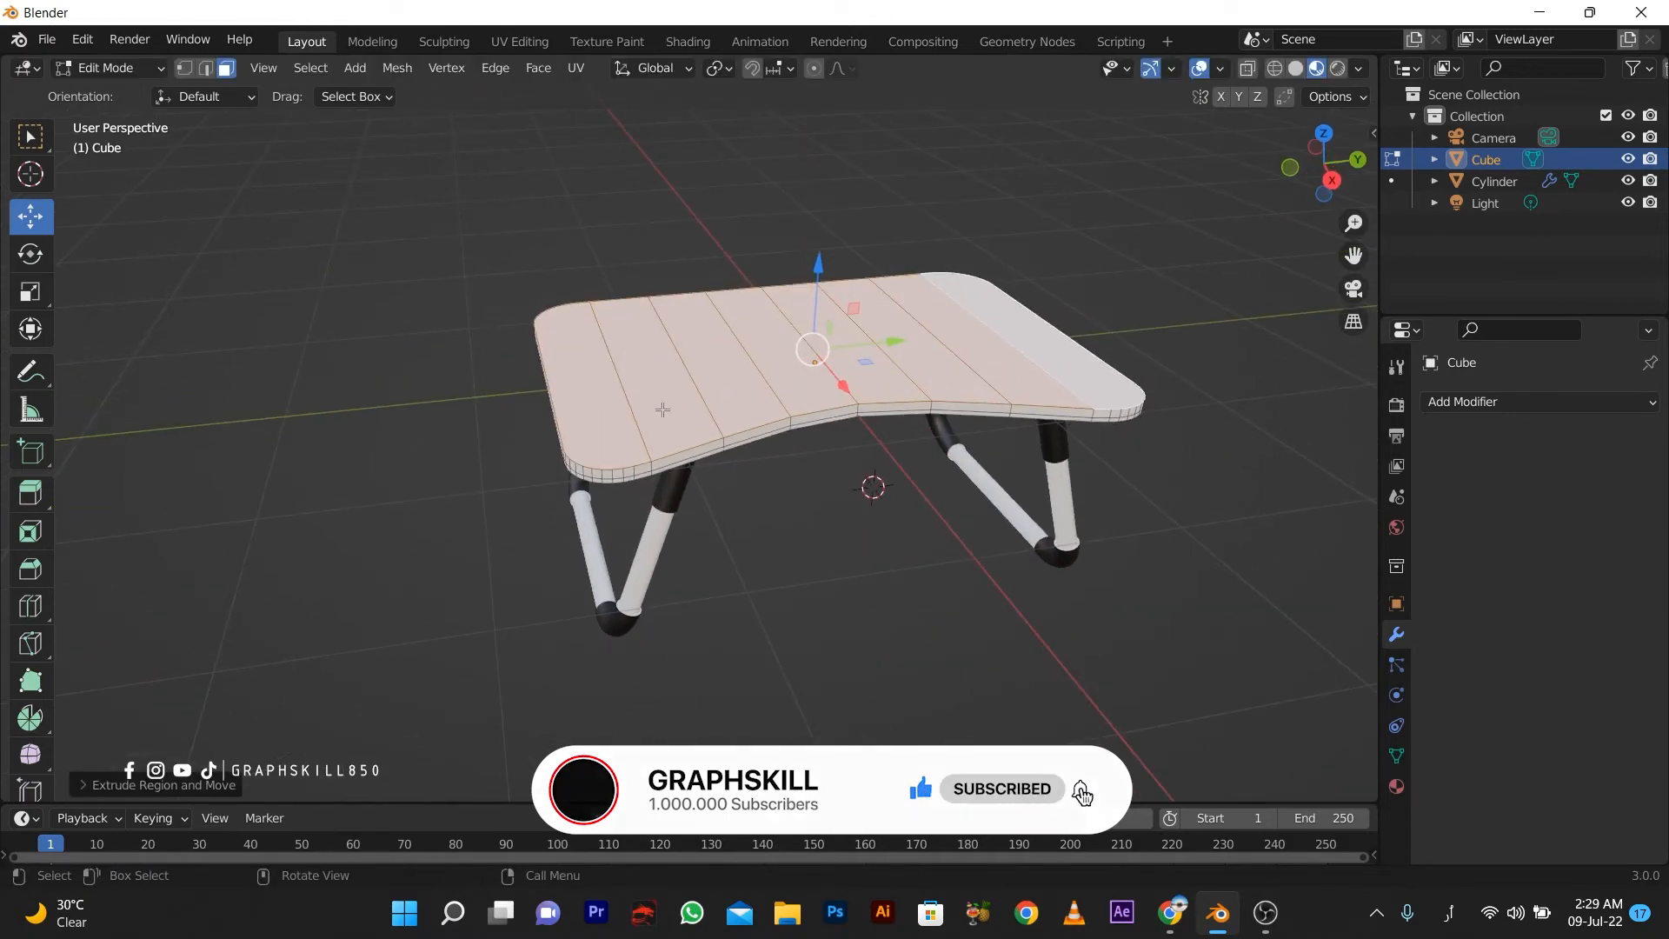
Add a second material slot with a new material to the tabletop in object mode.
key("Tab")
left_click(1460, 403)
left_click(800, 780)
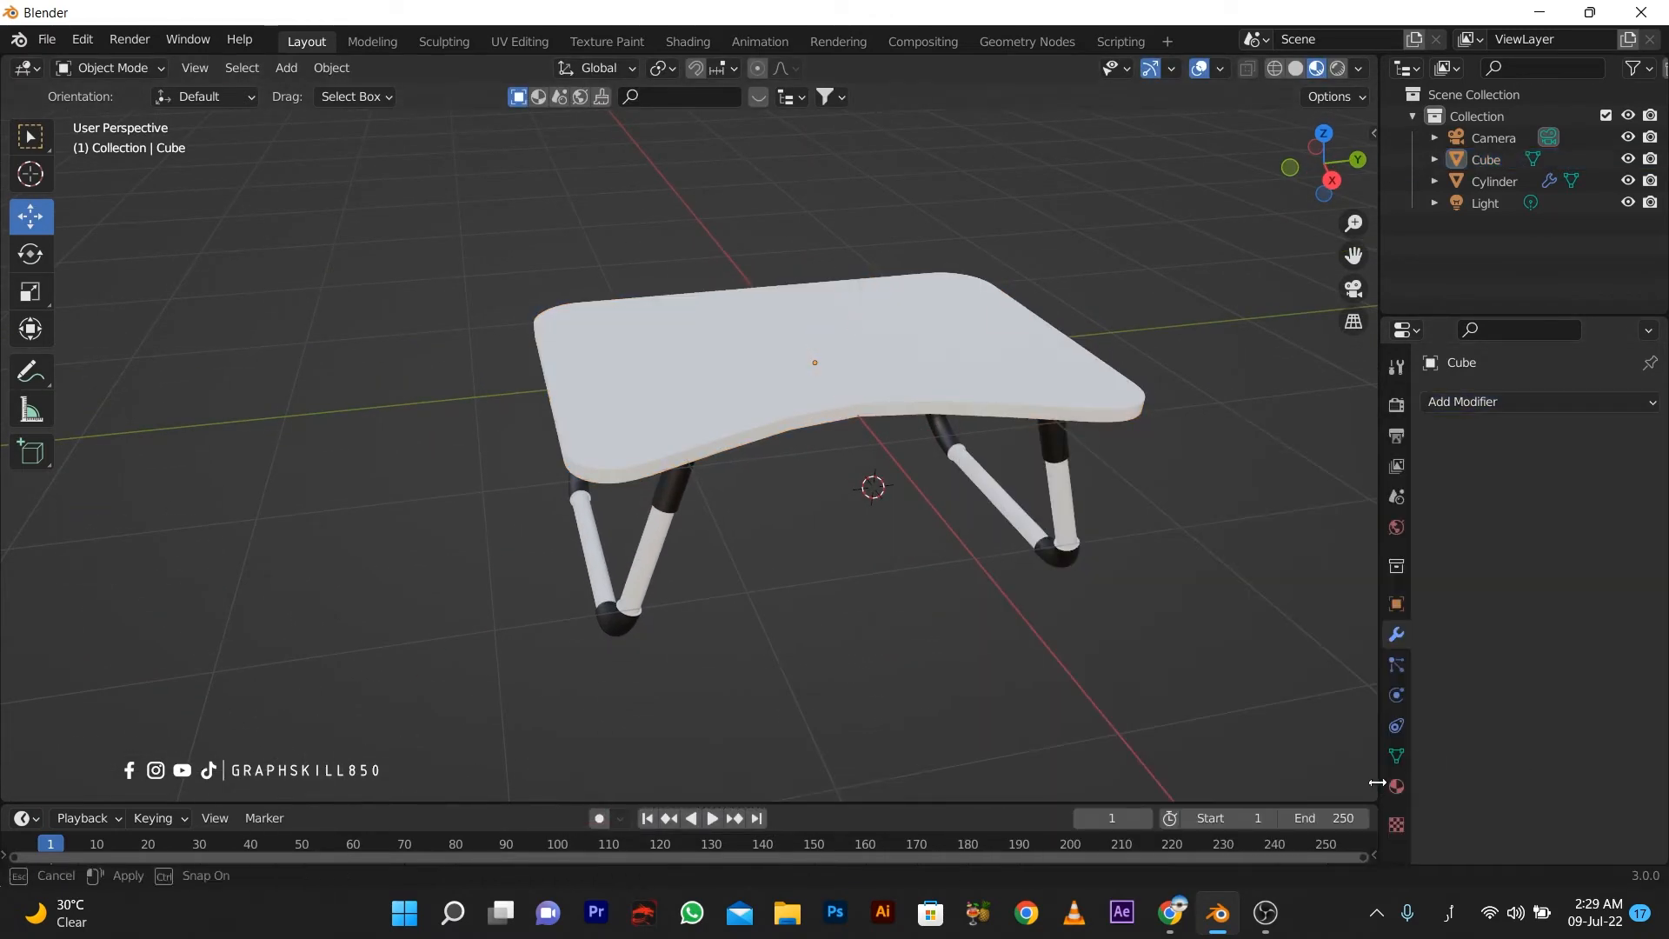
left_click_drag(1379, 783, 1384, 784)
left_click(1400, 786)
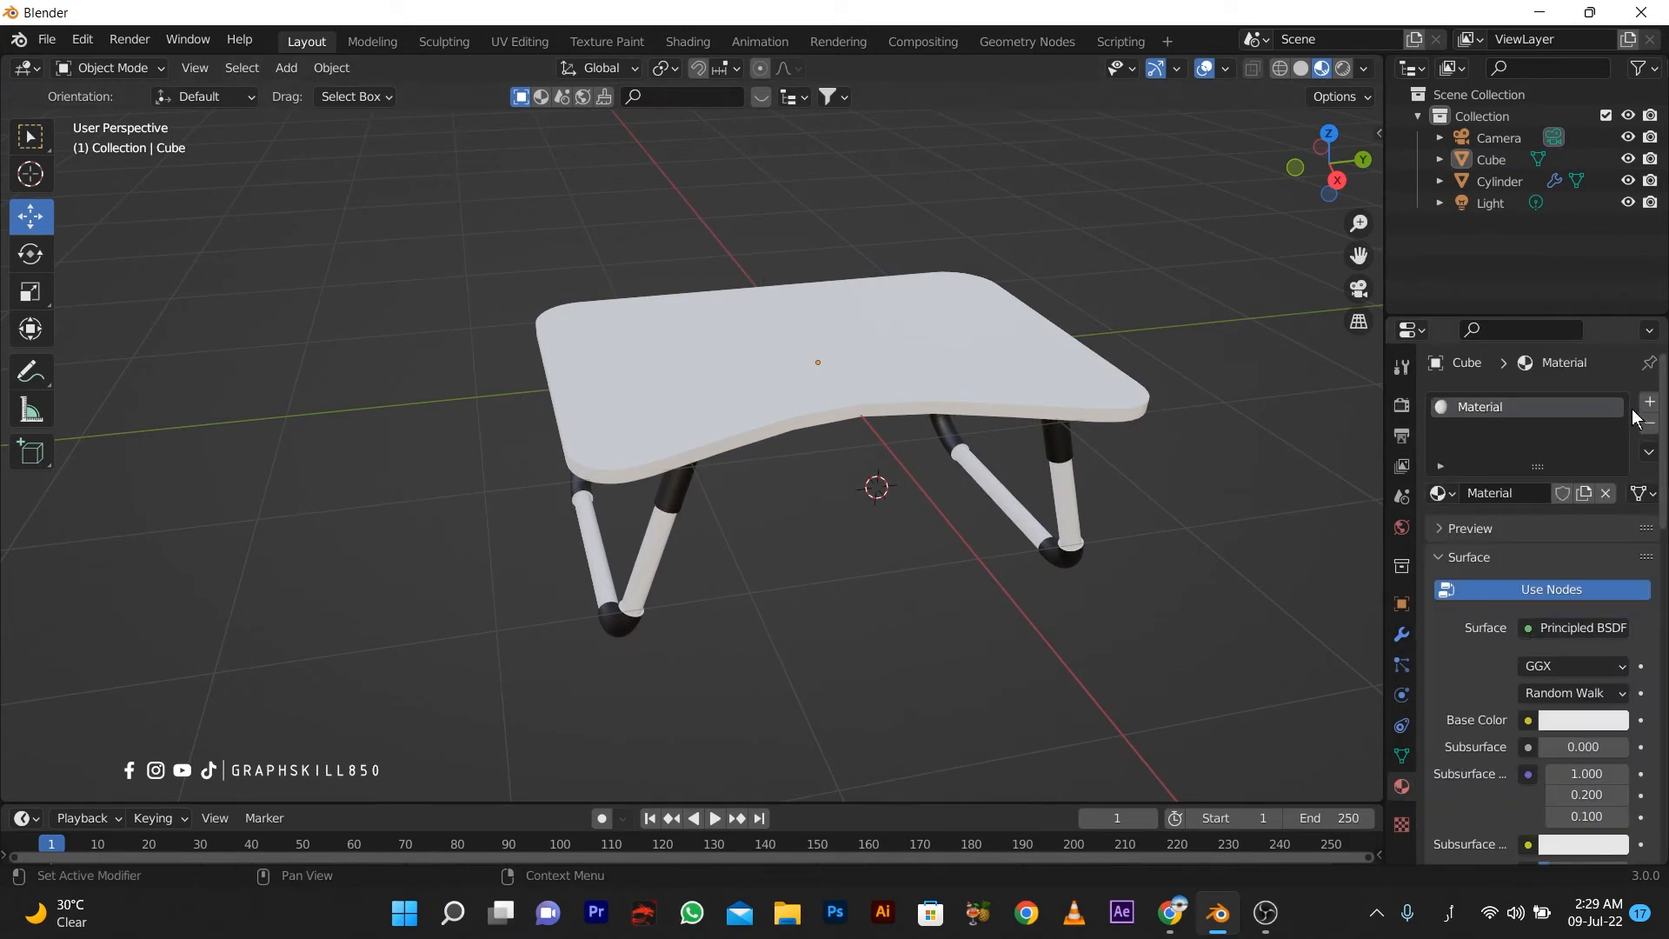
left_click(1647, 402)
left_click(1491, 535)
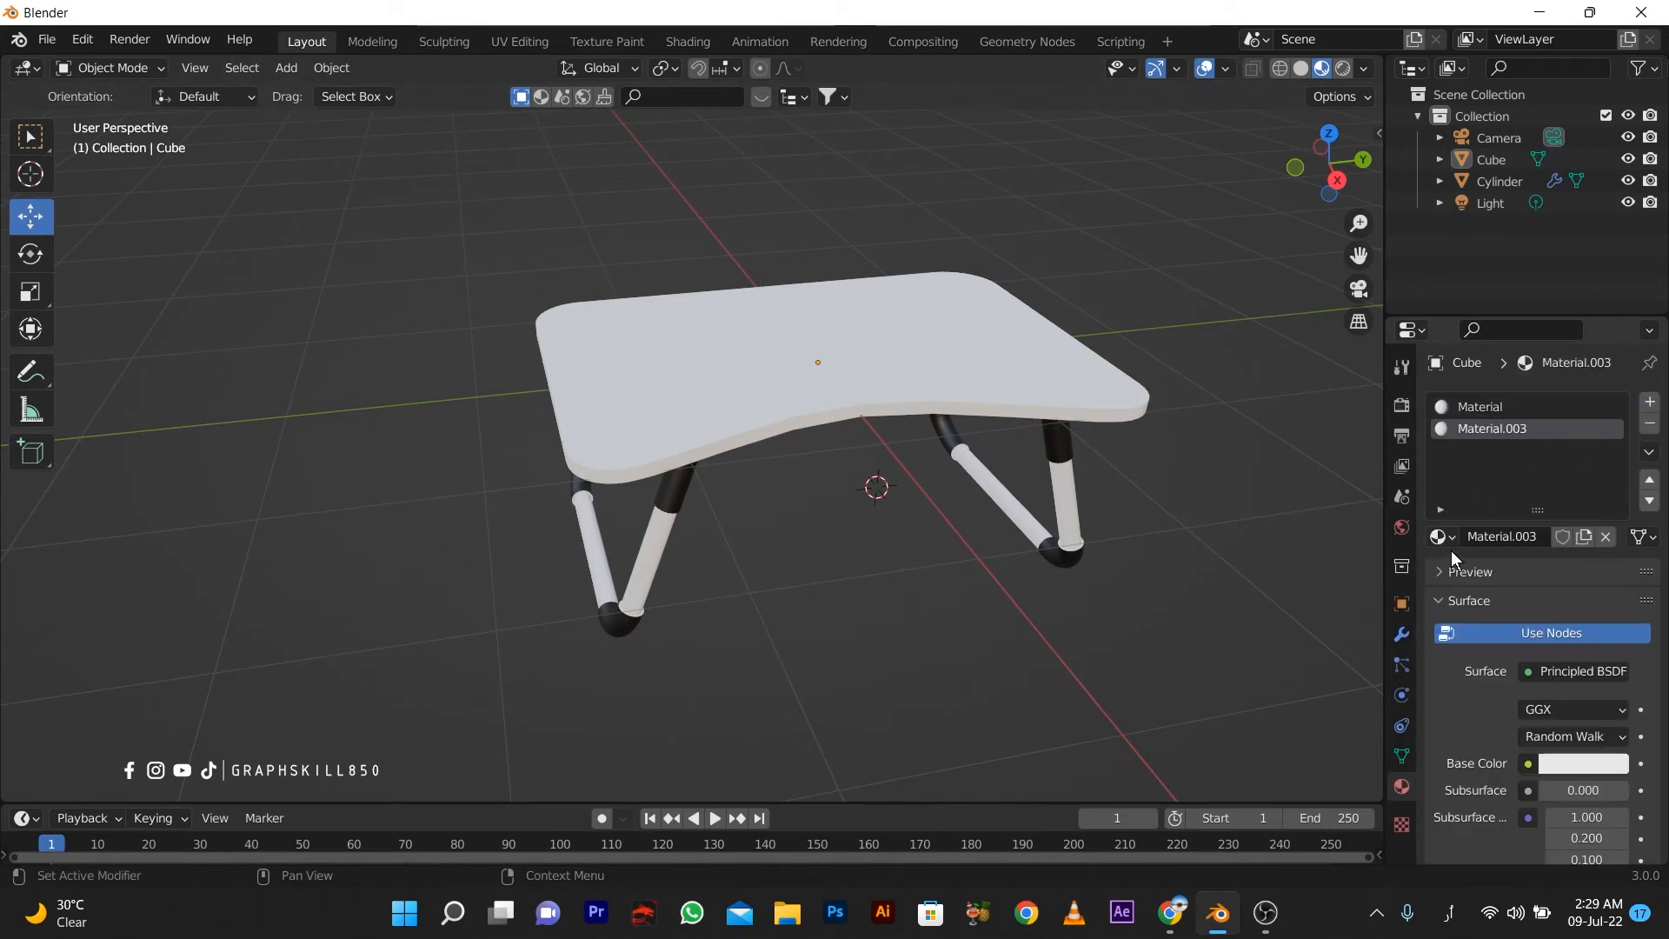
Remove the tabletop's second material slot in object mode.
key("Tab")
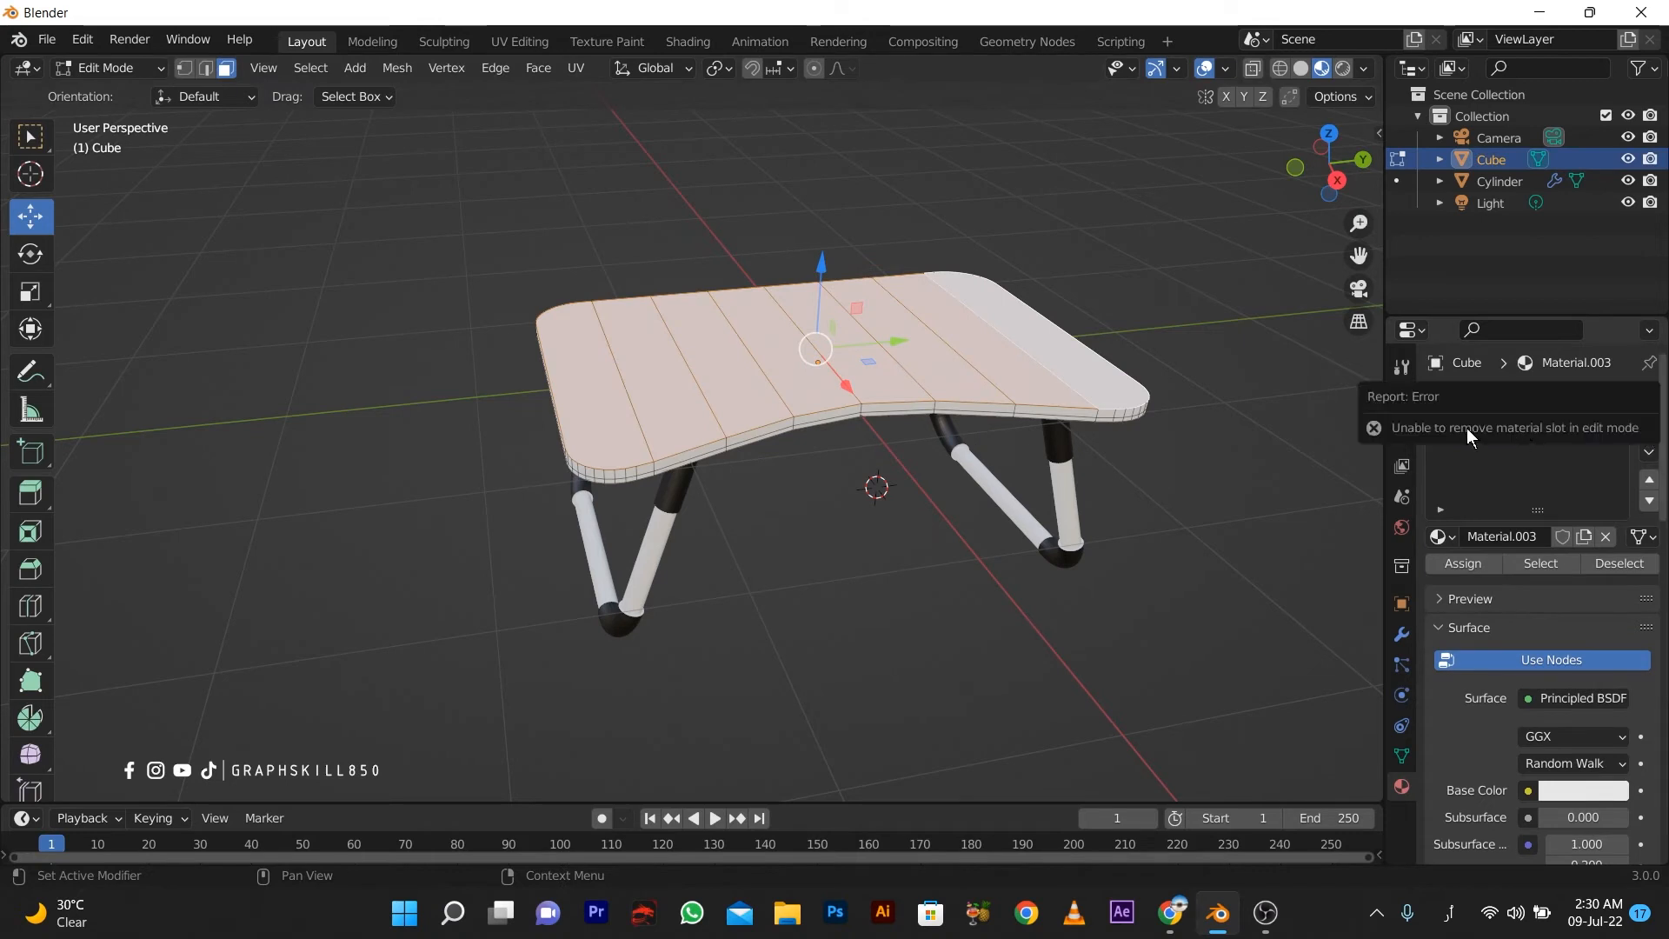
left_click(1648, 423)
key("Tab")
left_click(1648, 424)
Add a second slot with a new material in edit mode and assign it to the tabletop's selected top faces.
key("Tab")
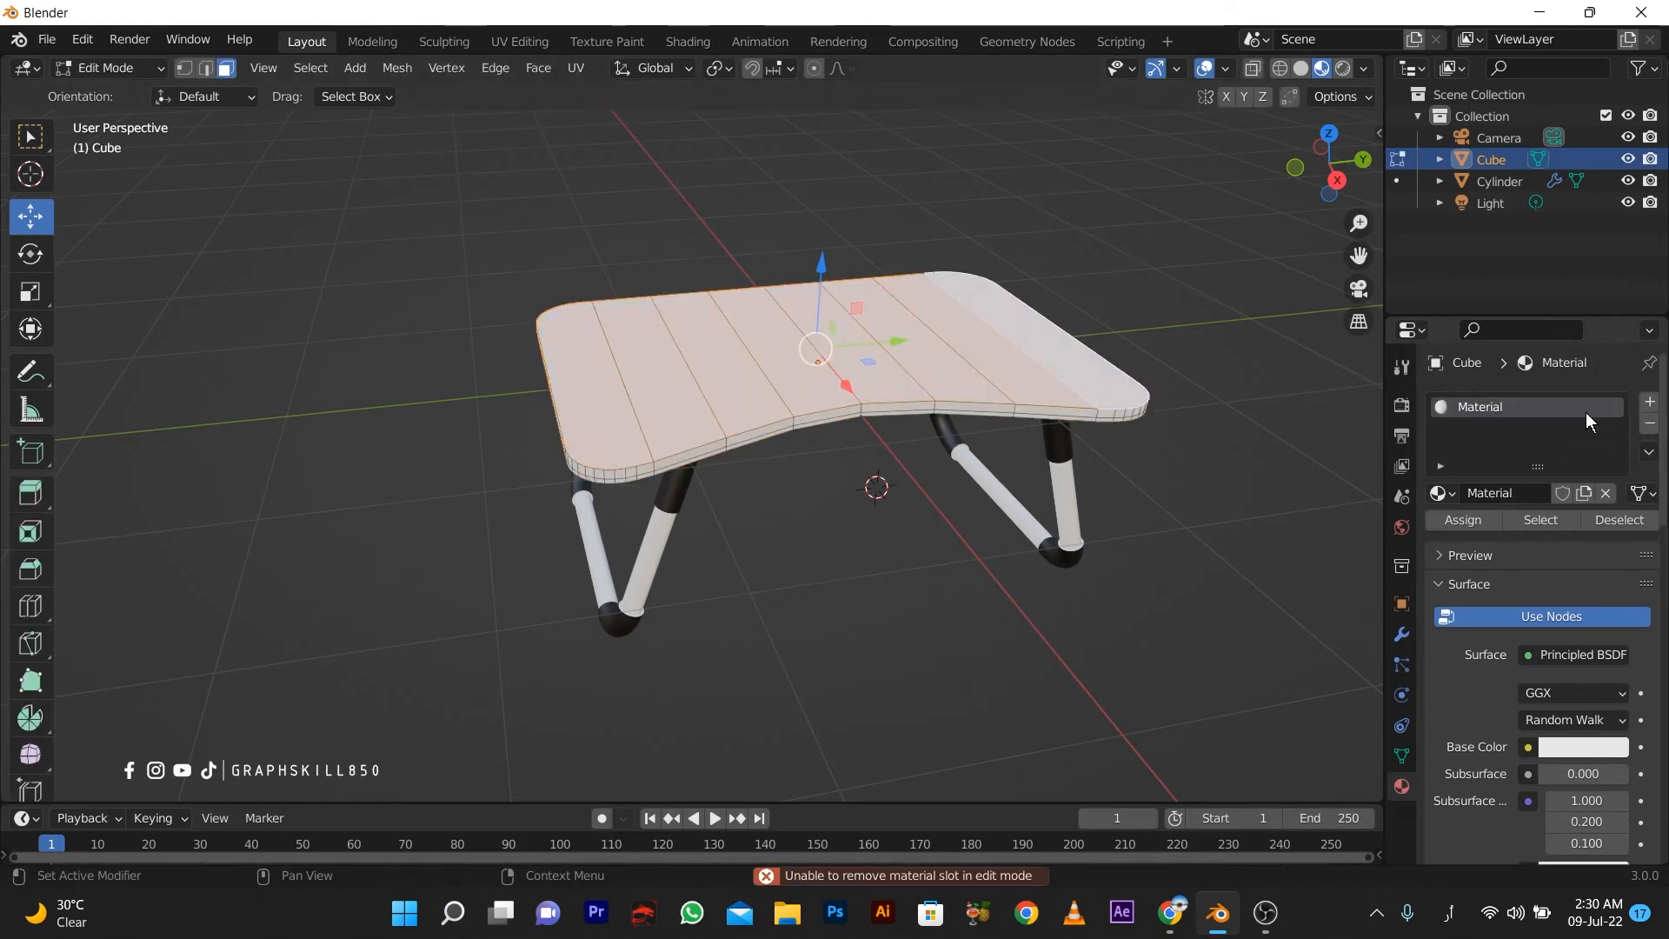
left_click(1648, 402)
left_click(1539, 536)
middle_click_drag(856, 476, 846, 467)
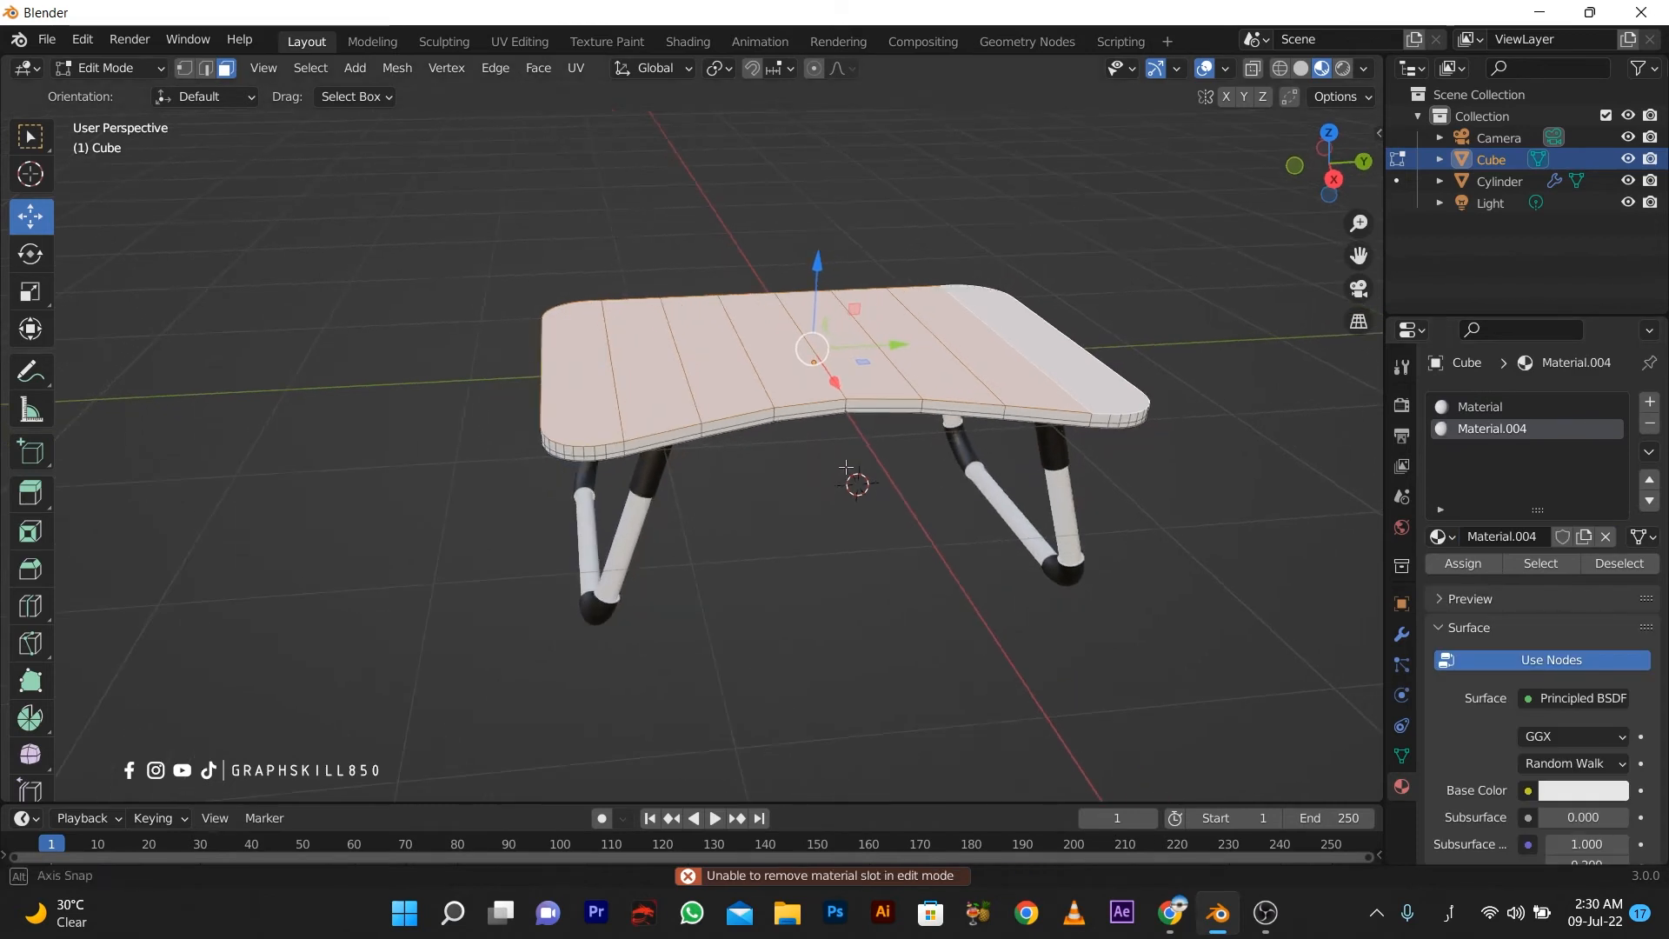
Use an Image Texture as the Base Color of the top faces' material.
scroll(1505, 712, "down", 3)
left_click(1527, 686)
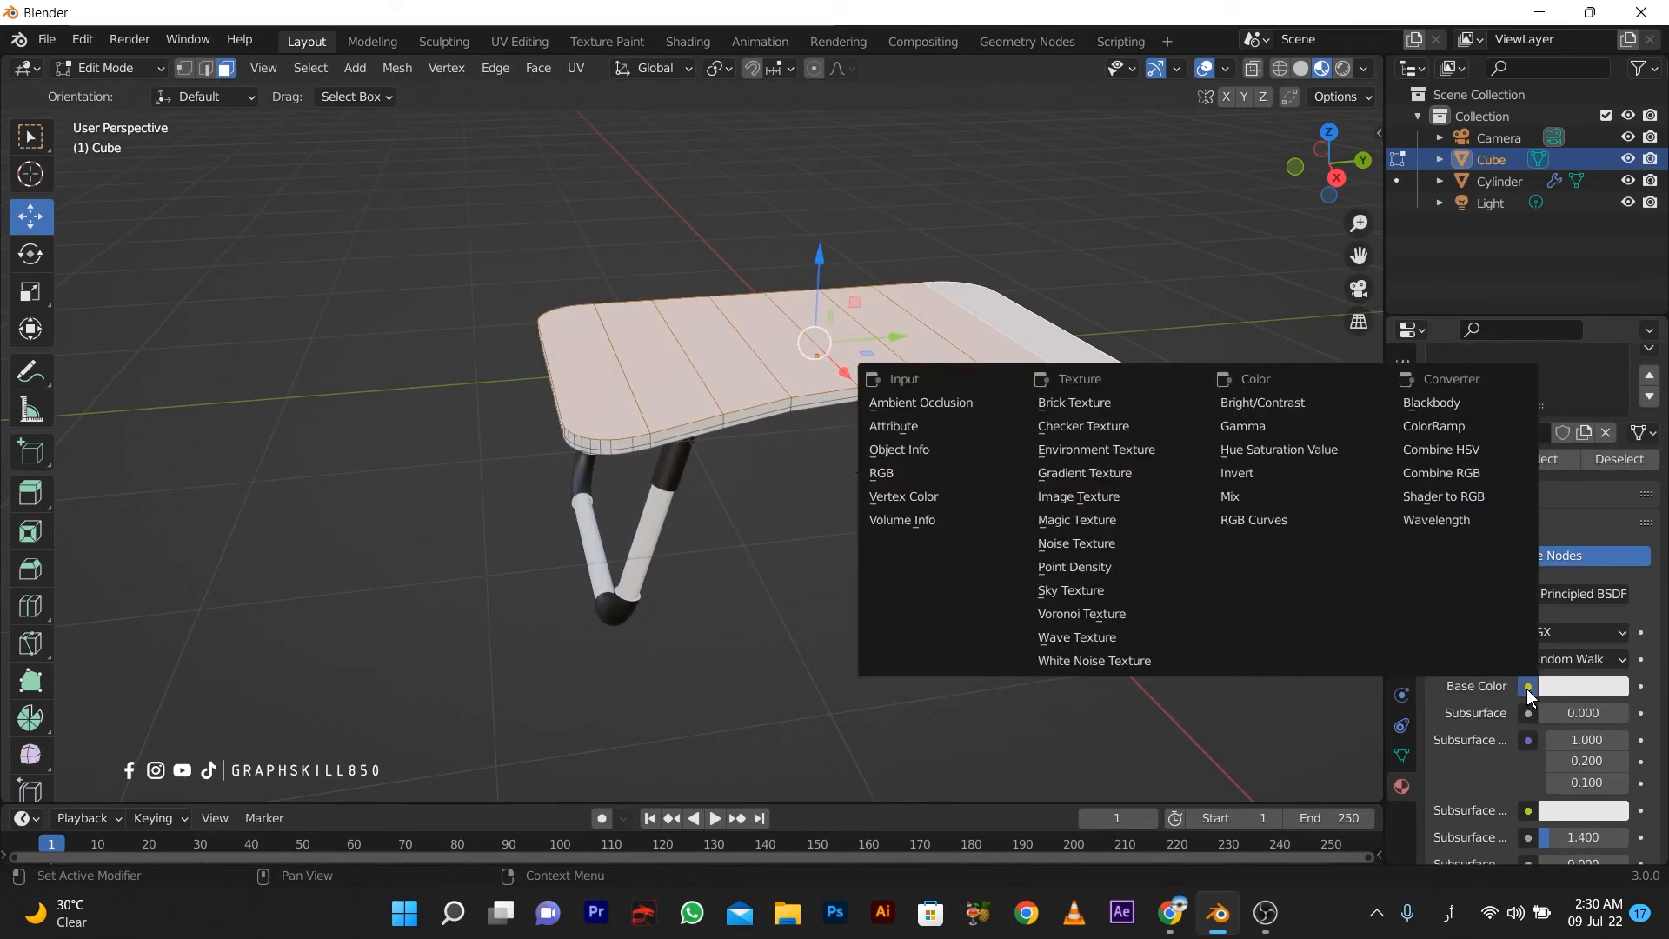
left_click(1104, 522)
left_click(1527, 688)
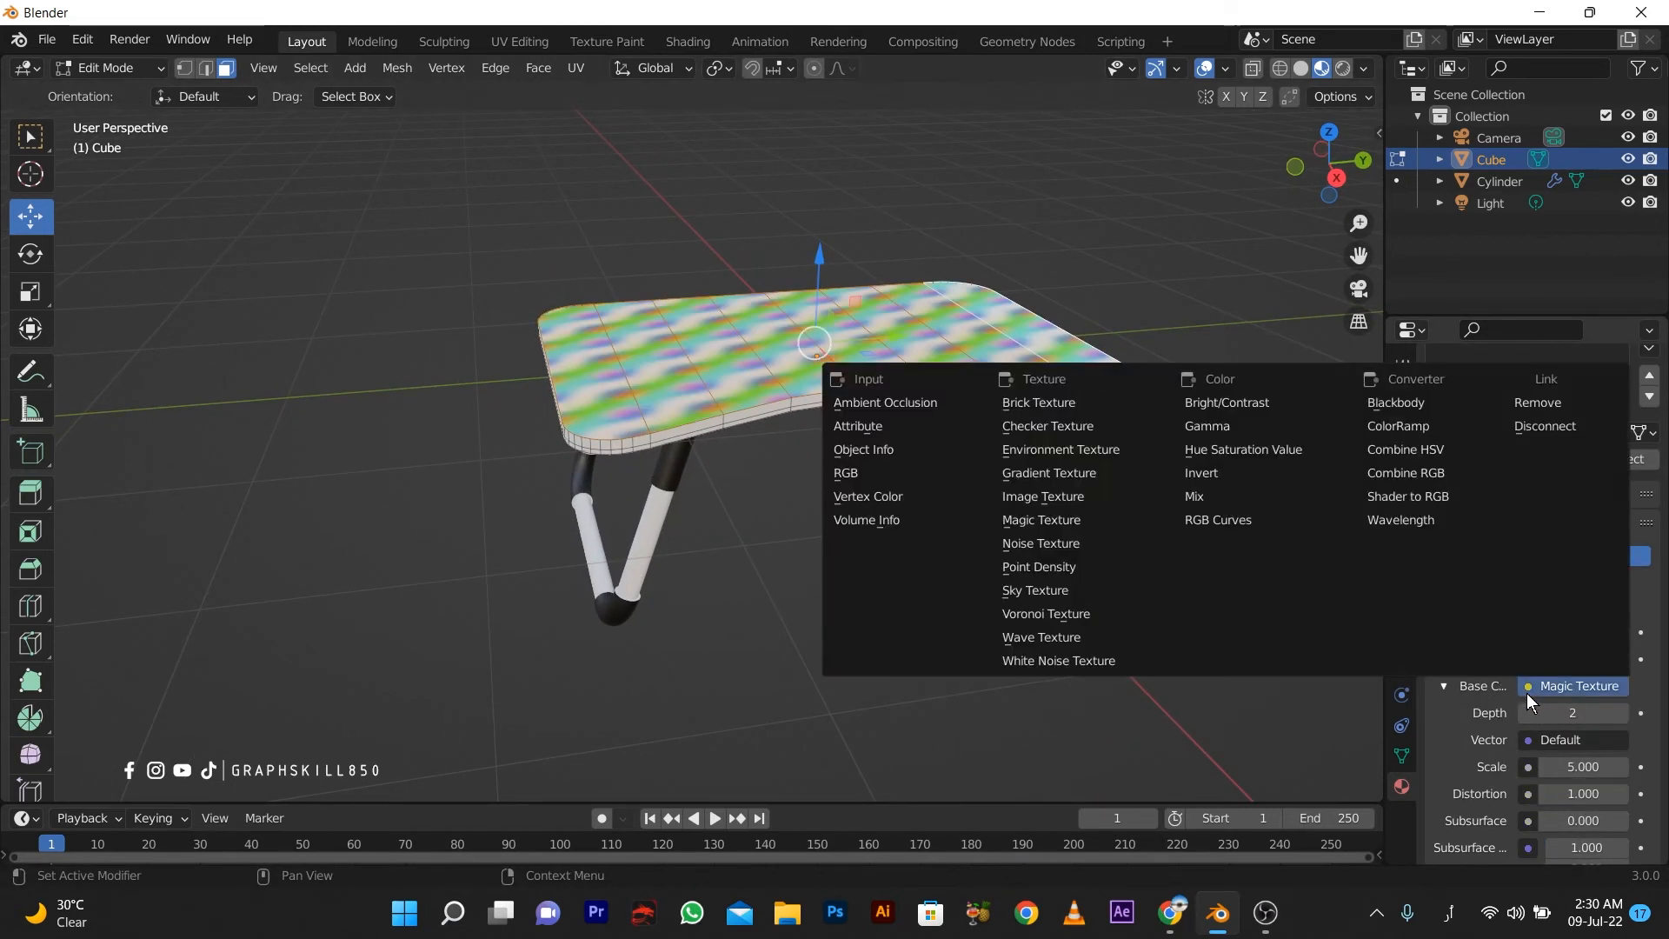
left_click(1047, 496)
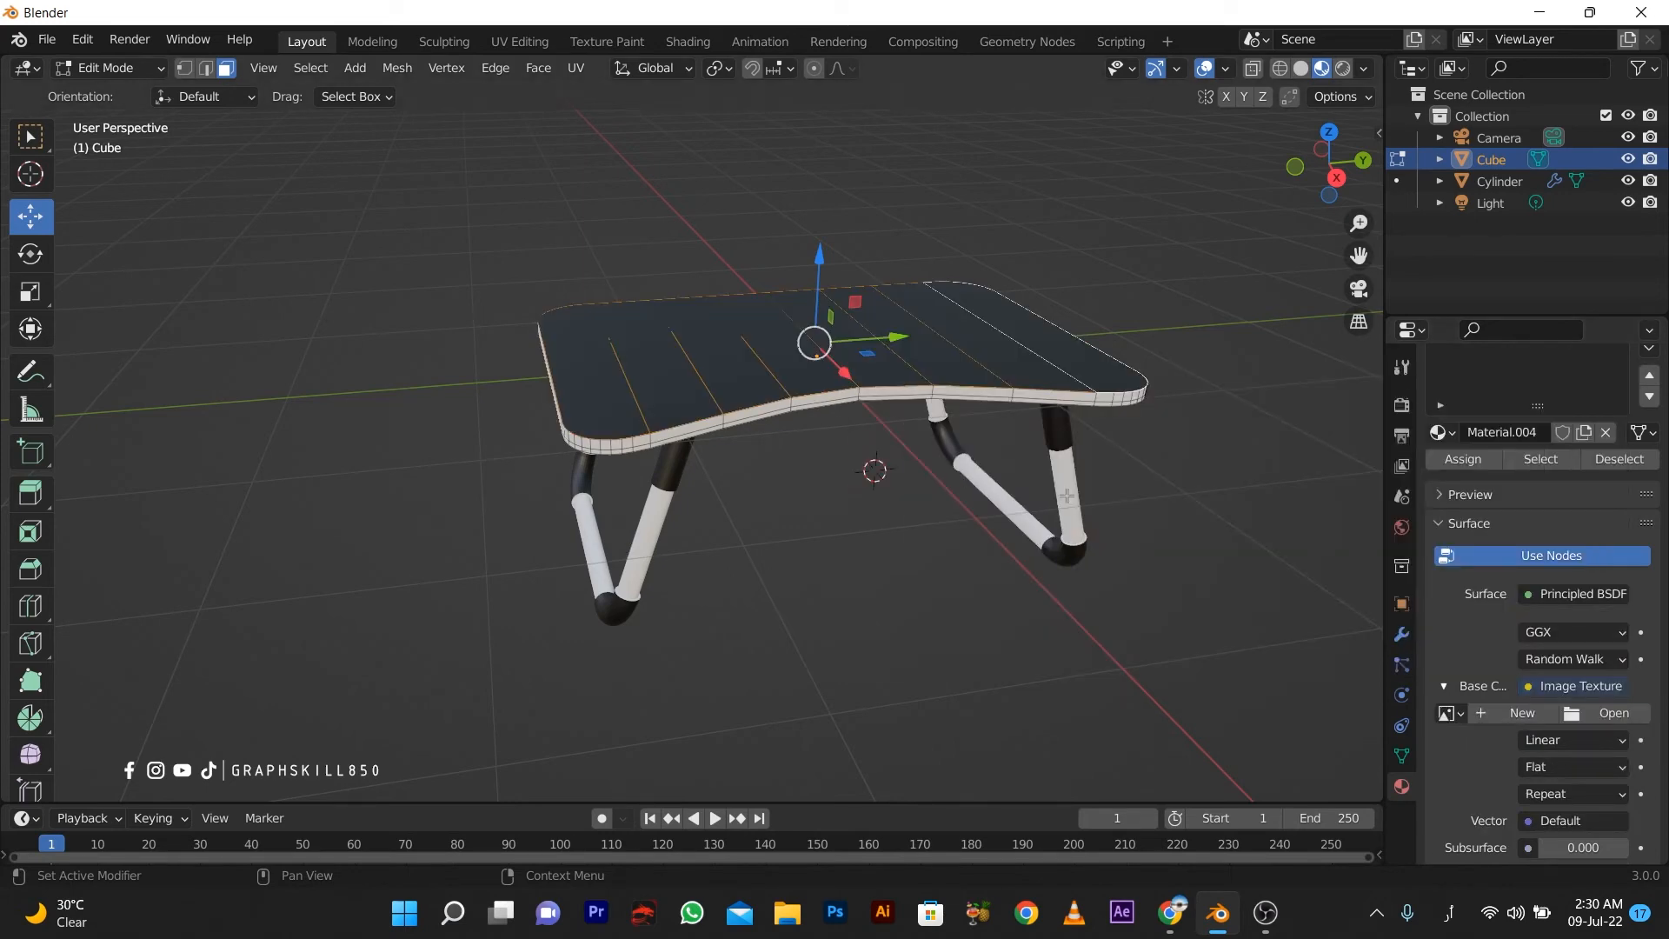
mouse_move(826, 509)
middle_mouse_down()
mouse_move(763, 488)
mouse_move(839, 495)
middle_mouse_up()
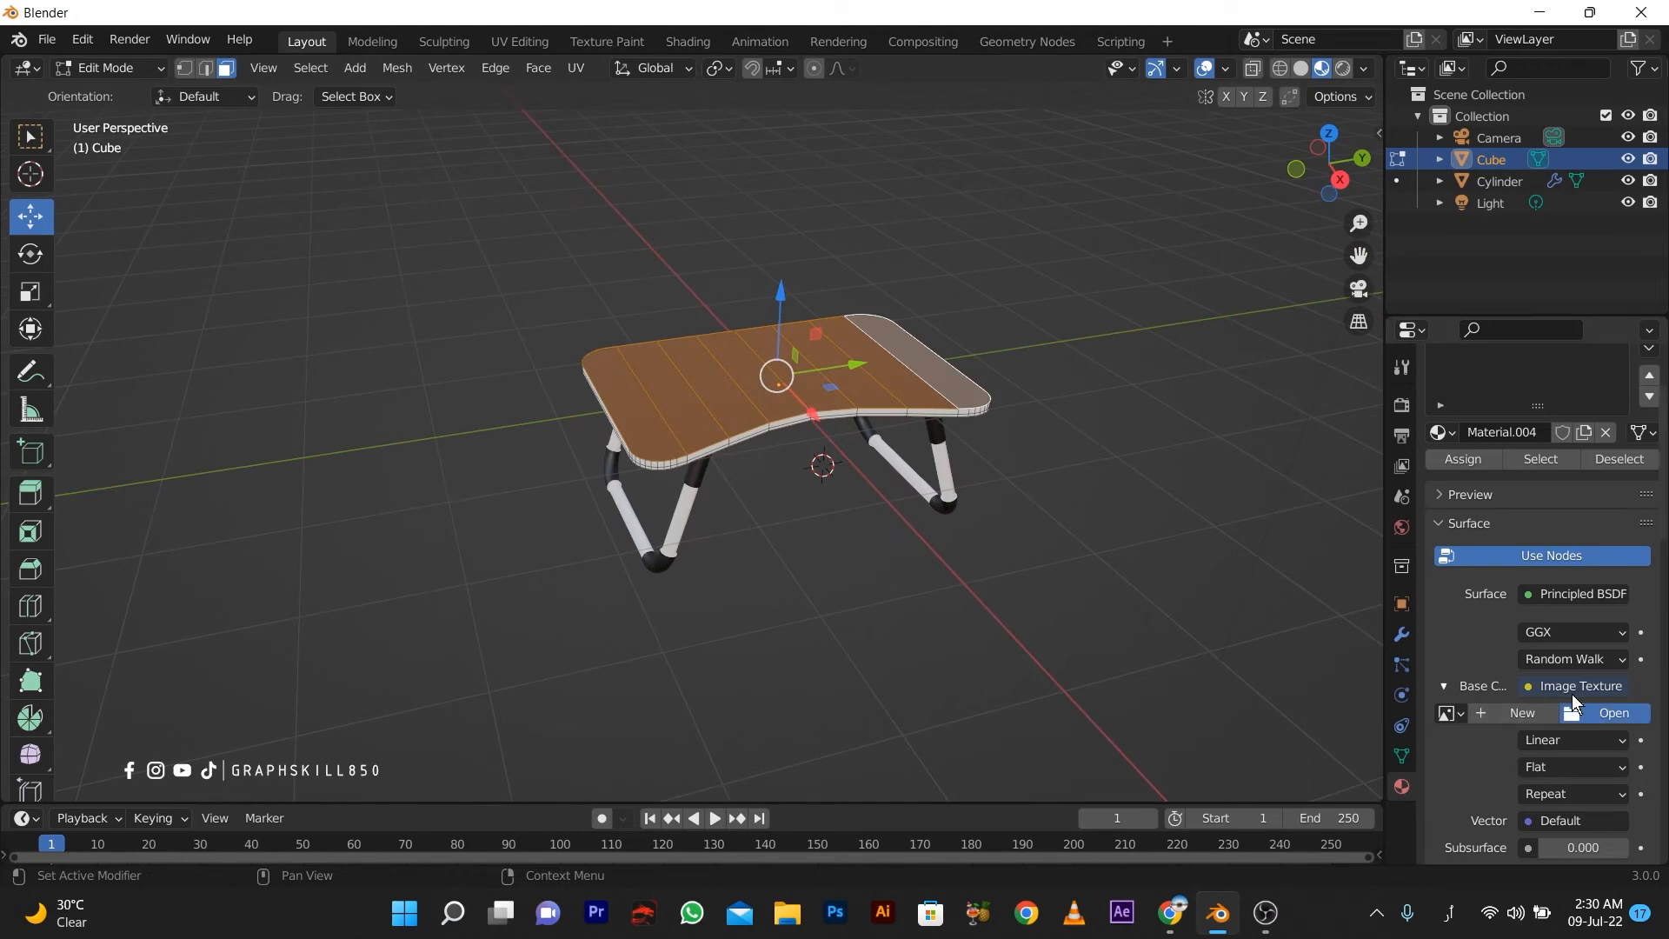
Load the wood image frontend-large.jpg from the TEXTURE folder into the Base Color texture.
left_click(1590, 712)
left_click(335, 627)
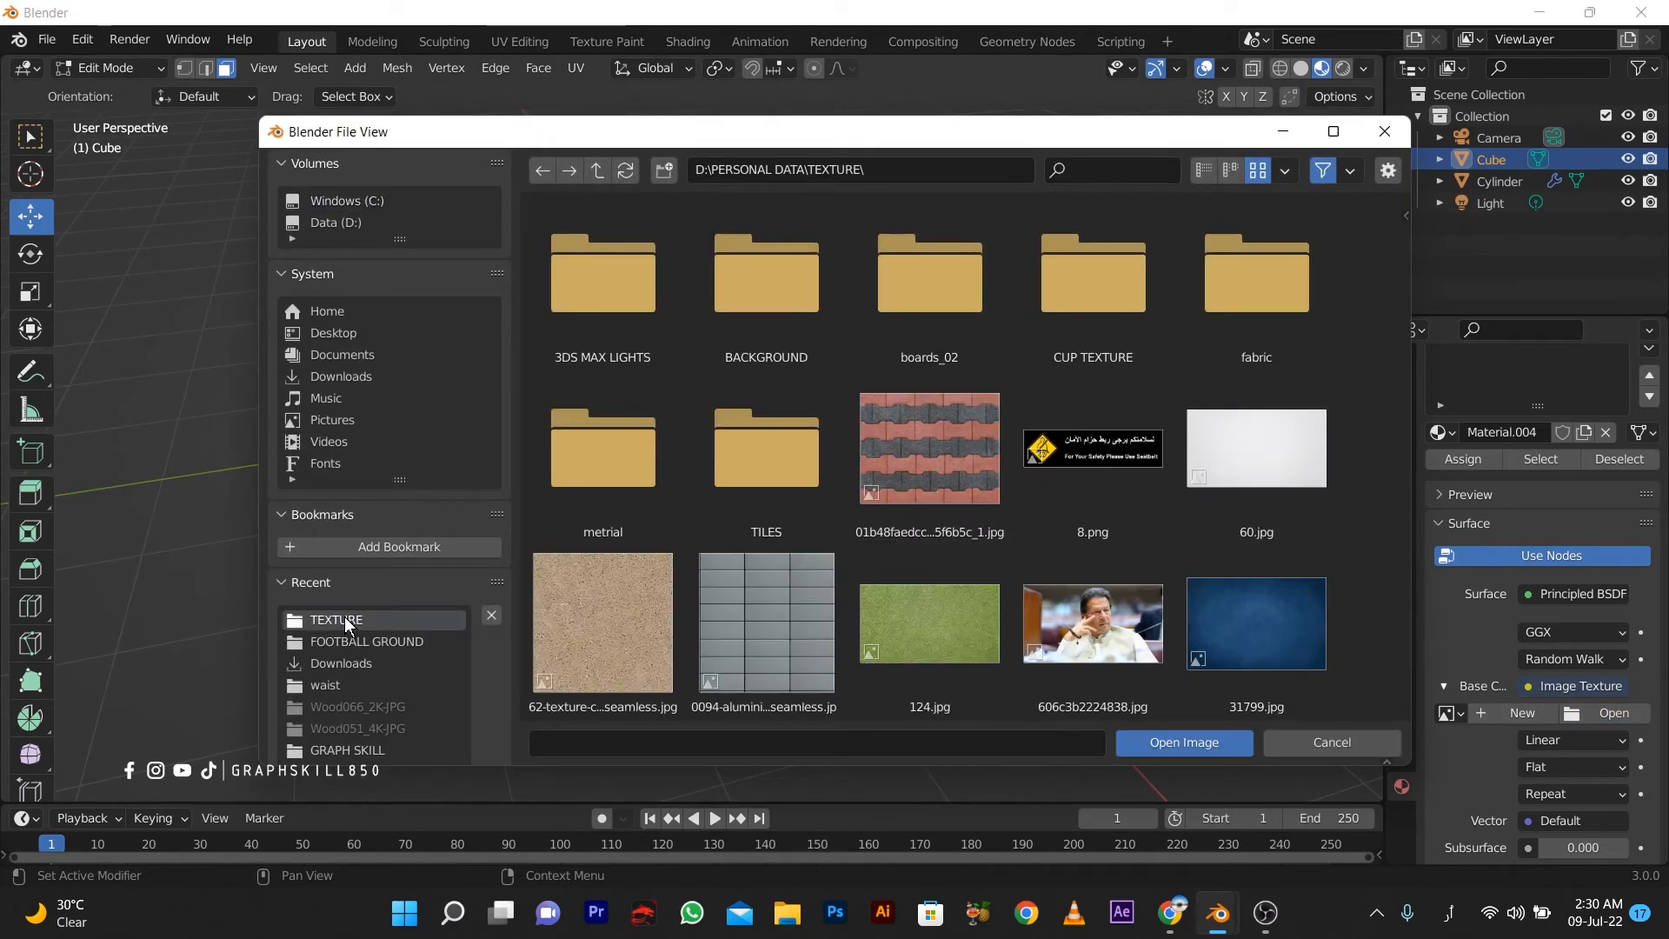
scroll(1109, 591, "down", 10)
scroll(965, 597, "down", 2)
double_click(1105, 498)
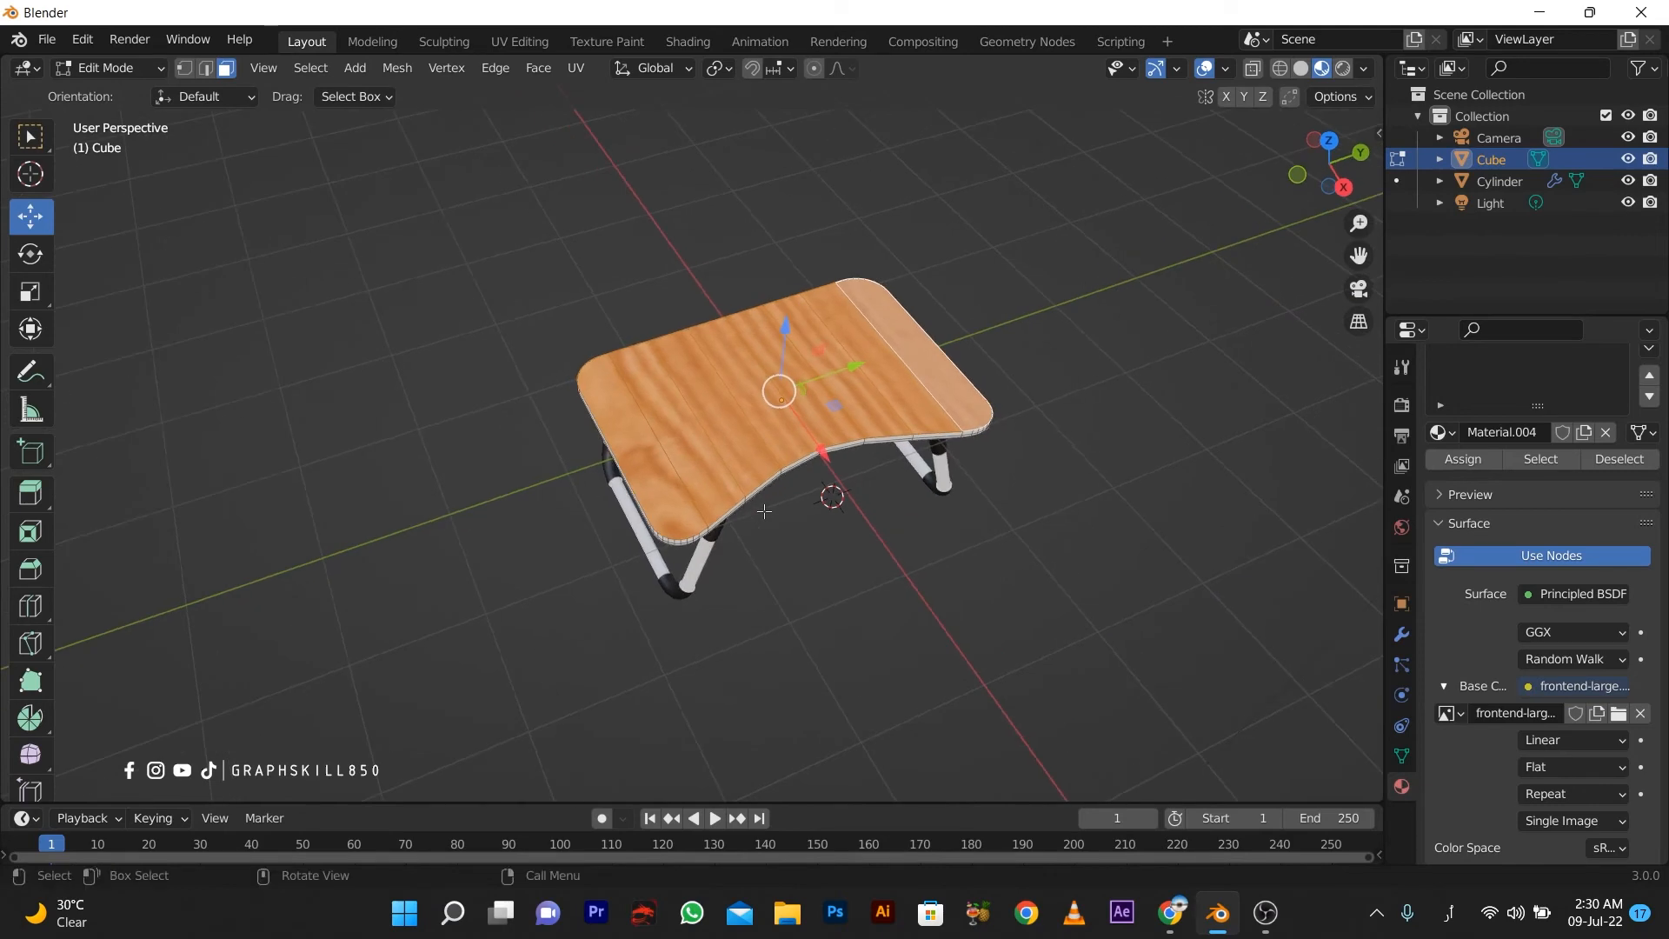
Unwrap the UVs of the tabletop's selected top faces.
key("u")
left_click(692, 508)
middle_click_drag(695, 508, 690, 496)
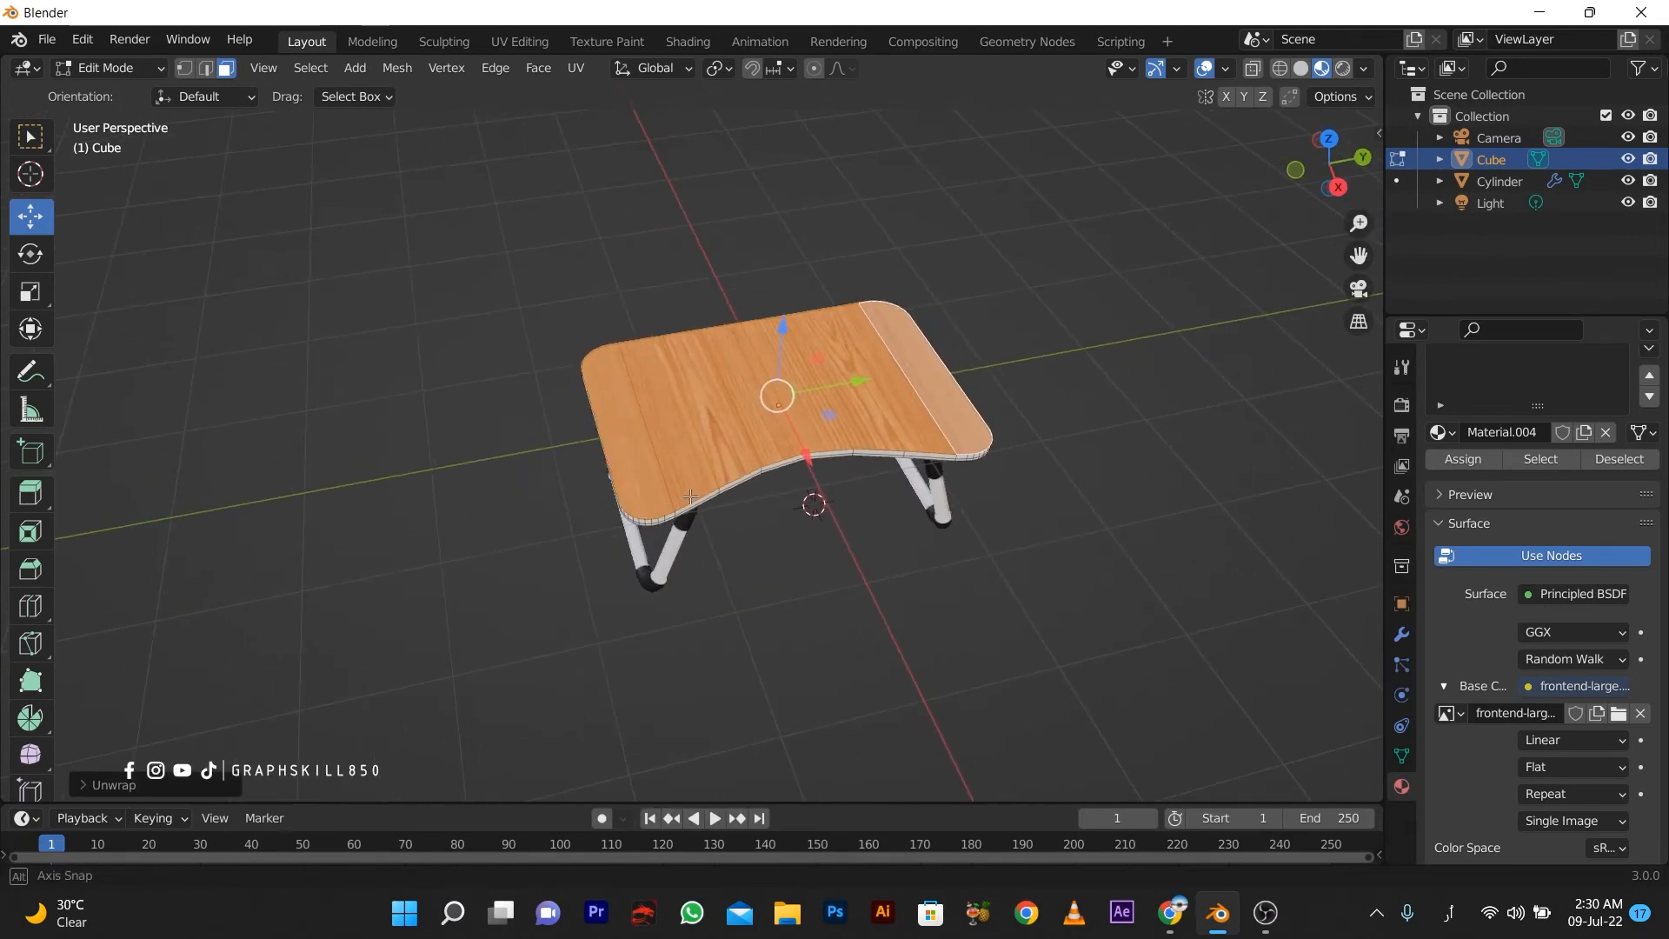
Switch to the UV Editing workspace and show the tabletop from above with its wood texture displayed.
left_click(600, 42)
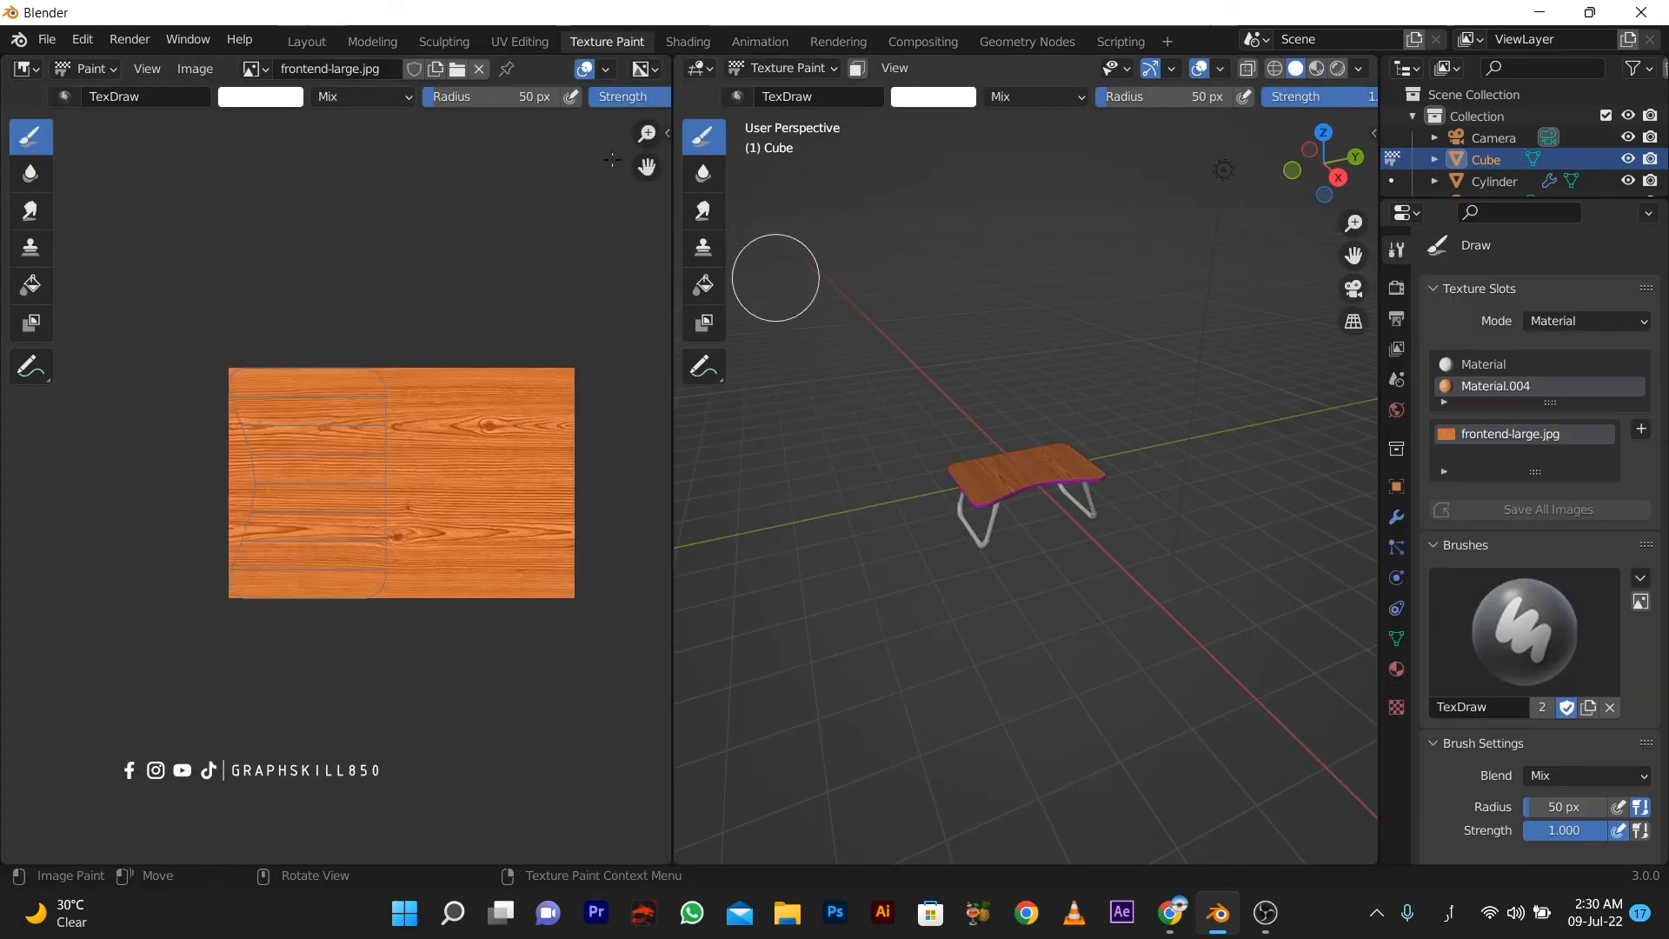
left_click(521, 42)
key("KP_7")
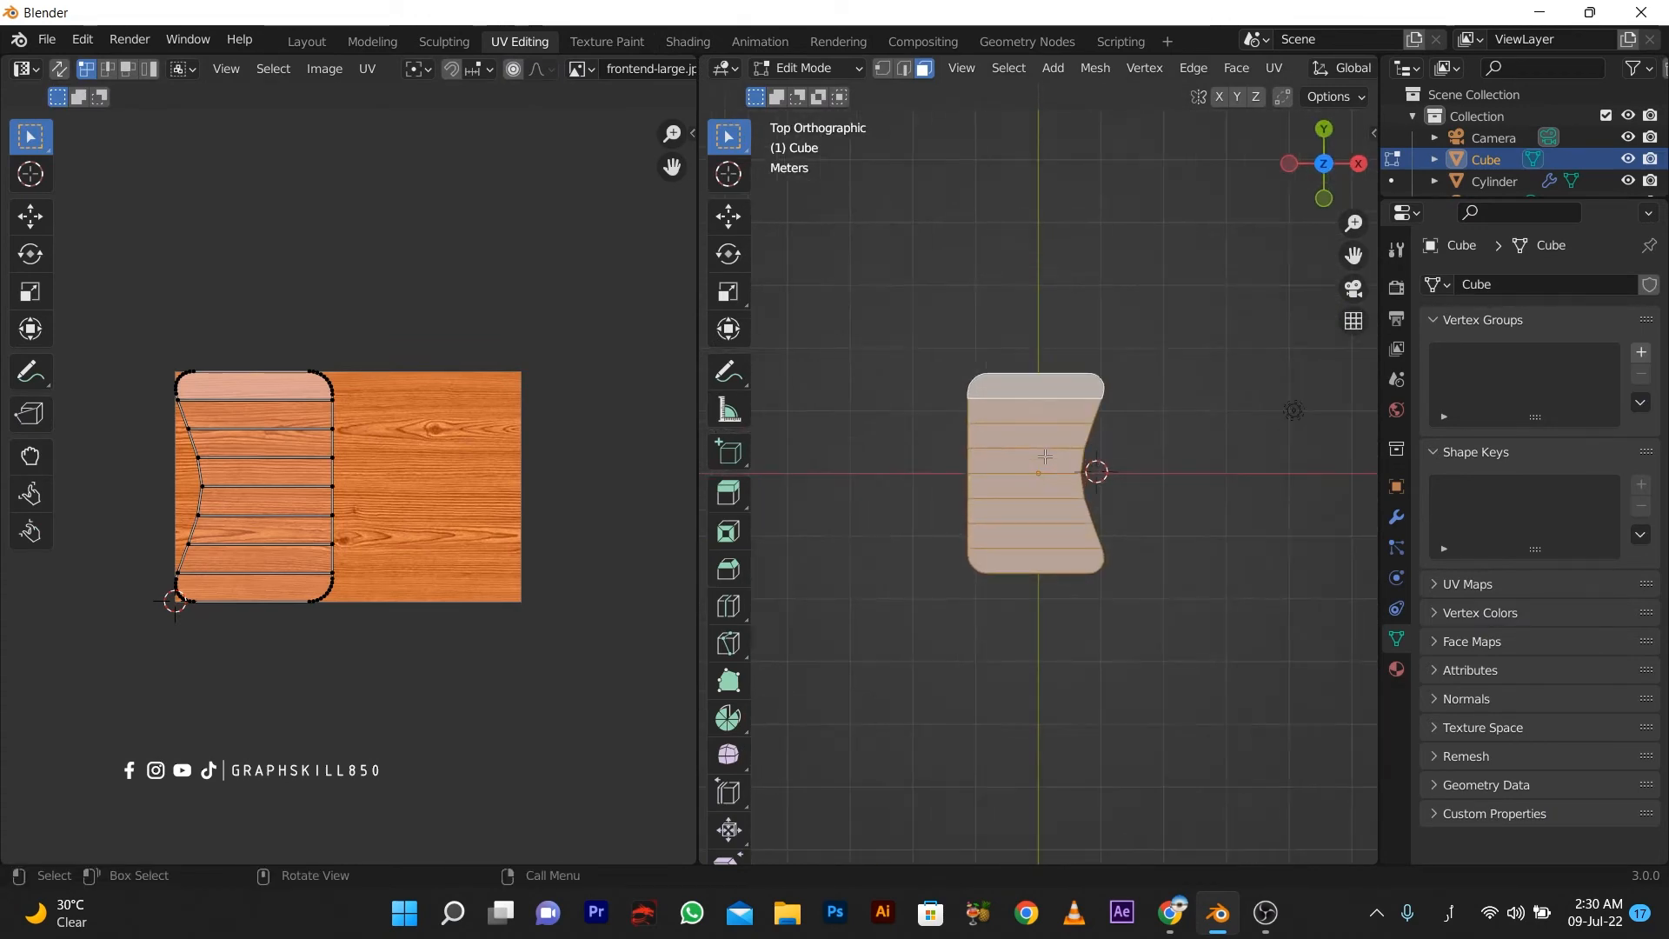
scroll(1045, 456, "up", 5)
key("z")
left_click(1038, 331)
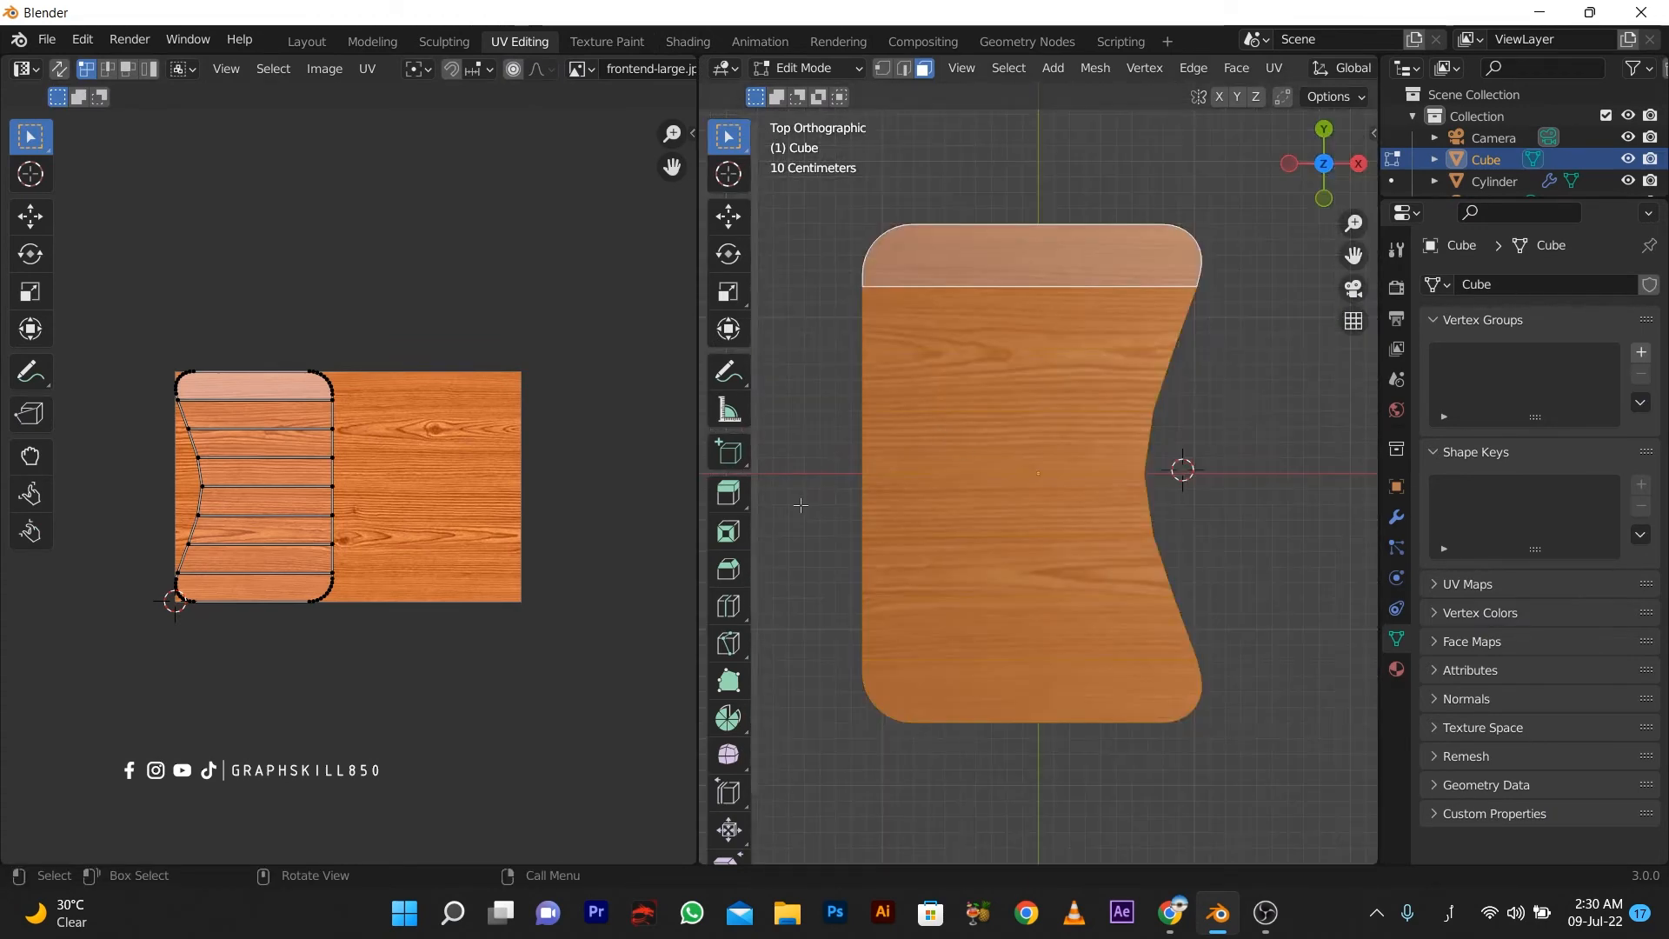
Rotate all of the top faces' UVs a quarter turn over the wood image.
scroll(405, 505, "down", 2)
key("a")
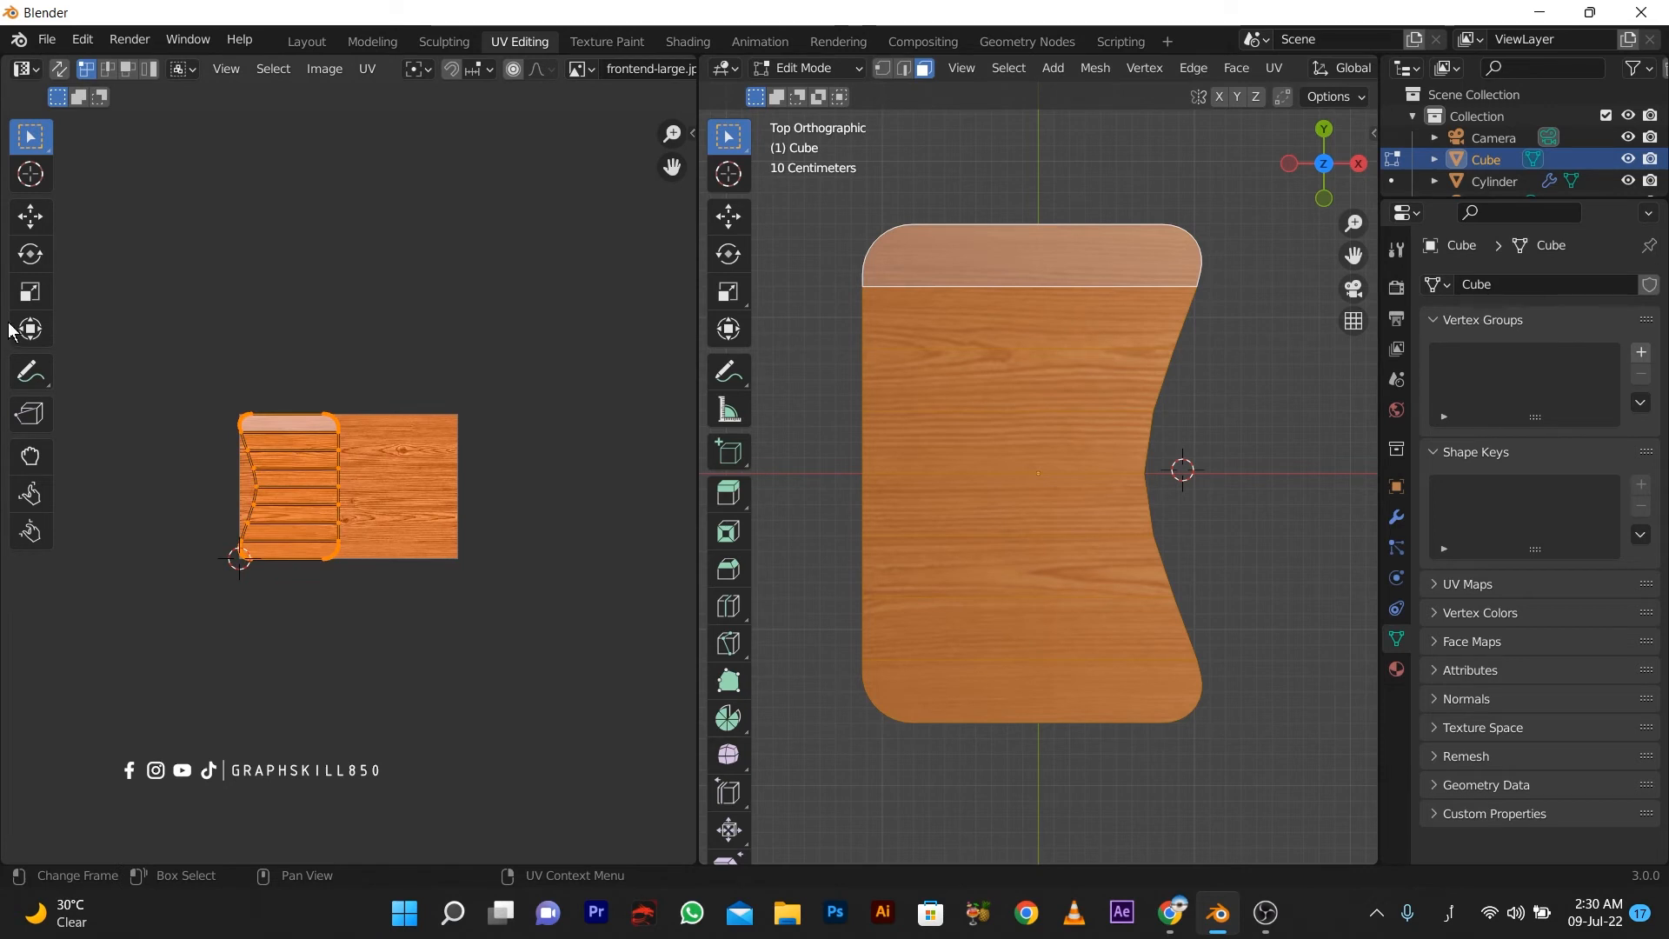
left_click(40, 216)
left_click(38, 255)
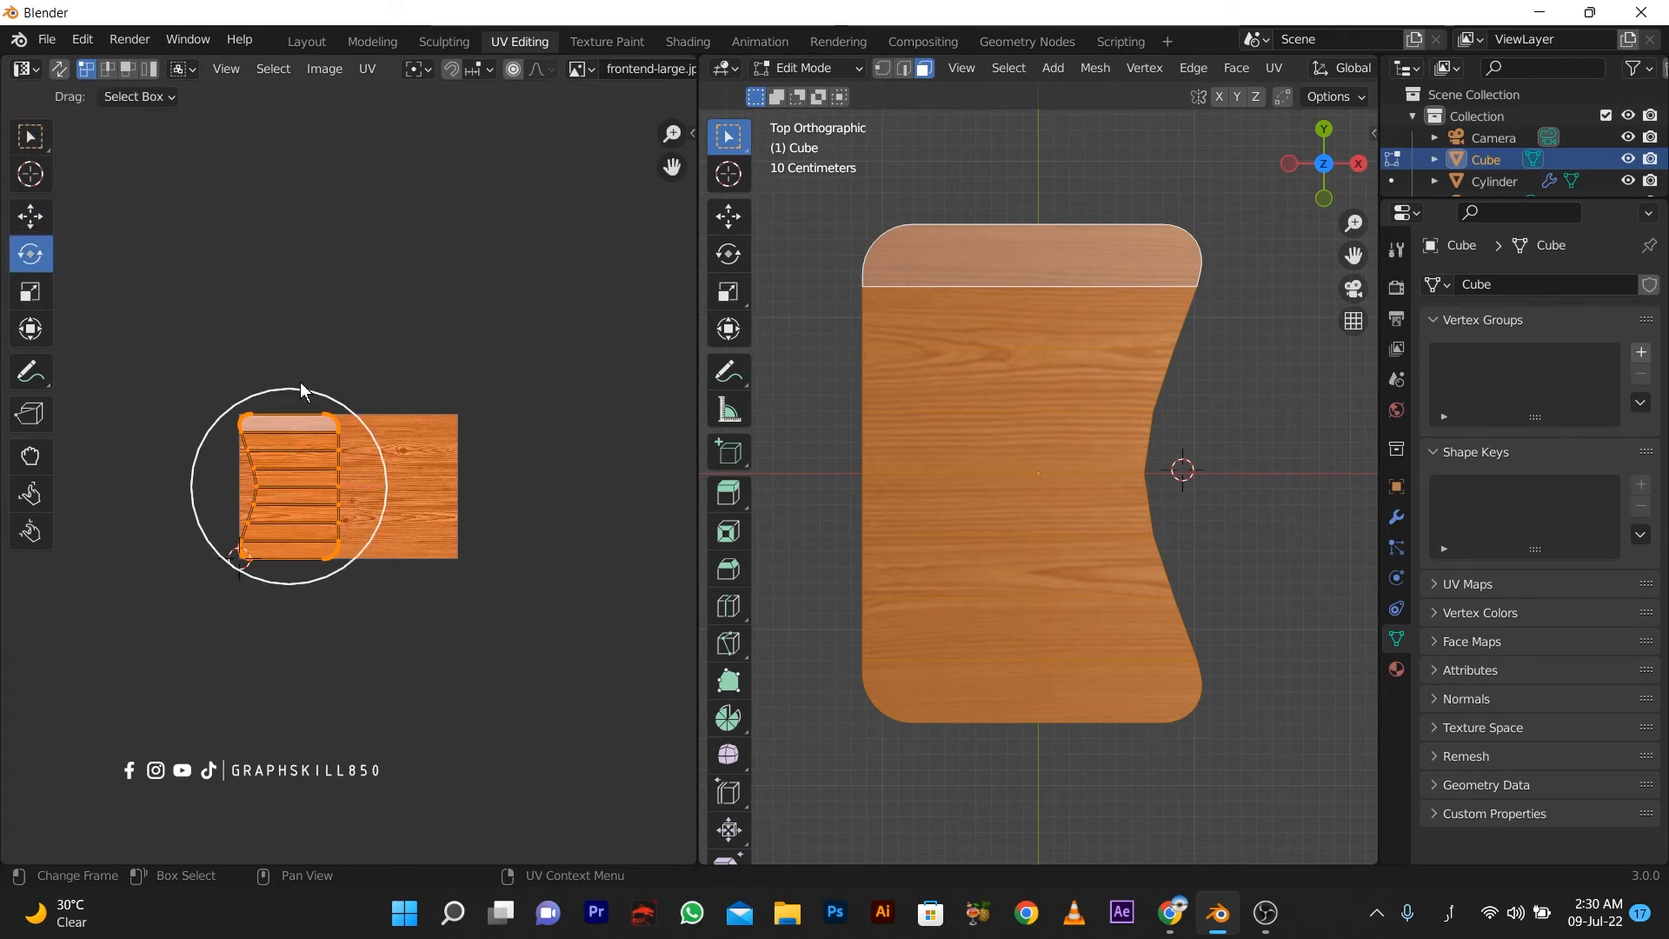
left_click_drag(300, 382, 415, 643)
left_click_drag(340, 405, 148, 402)
Move and scale the rotated UVs so the tabletop layout fits inside the wood image.
left_click(31, 217)
left_click_drag(292, 466, 358, 468)
key("s")
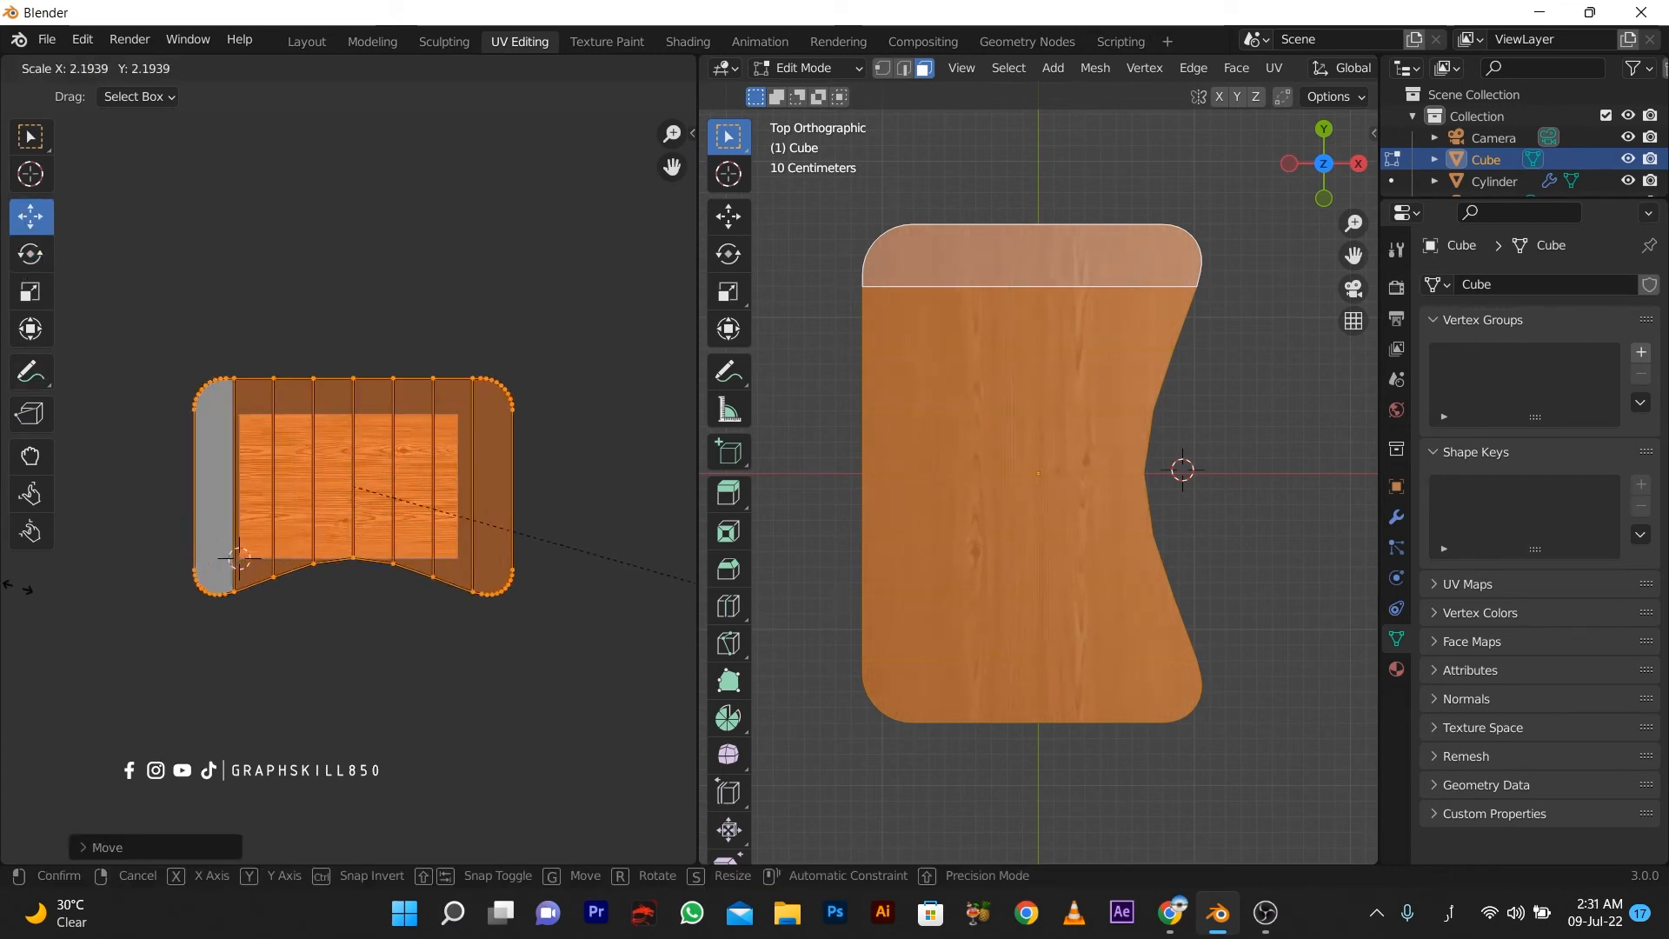
left_click(576, 561)
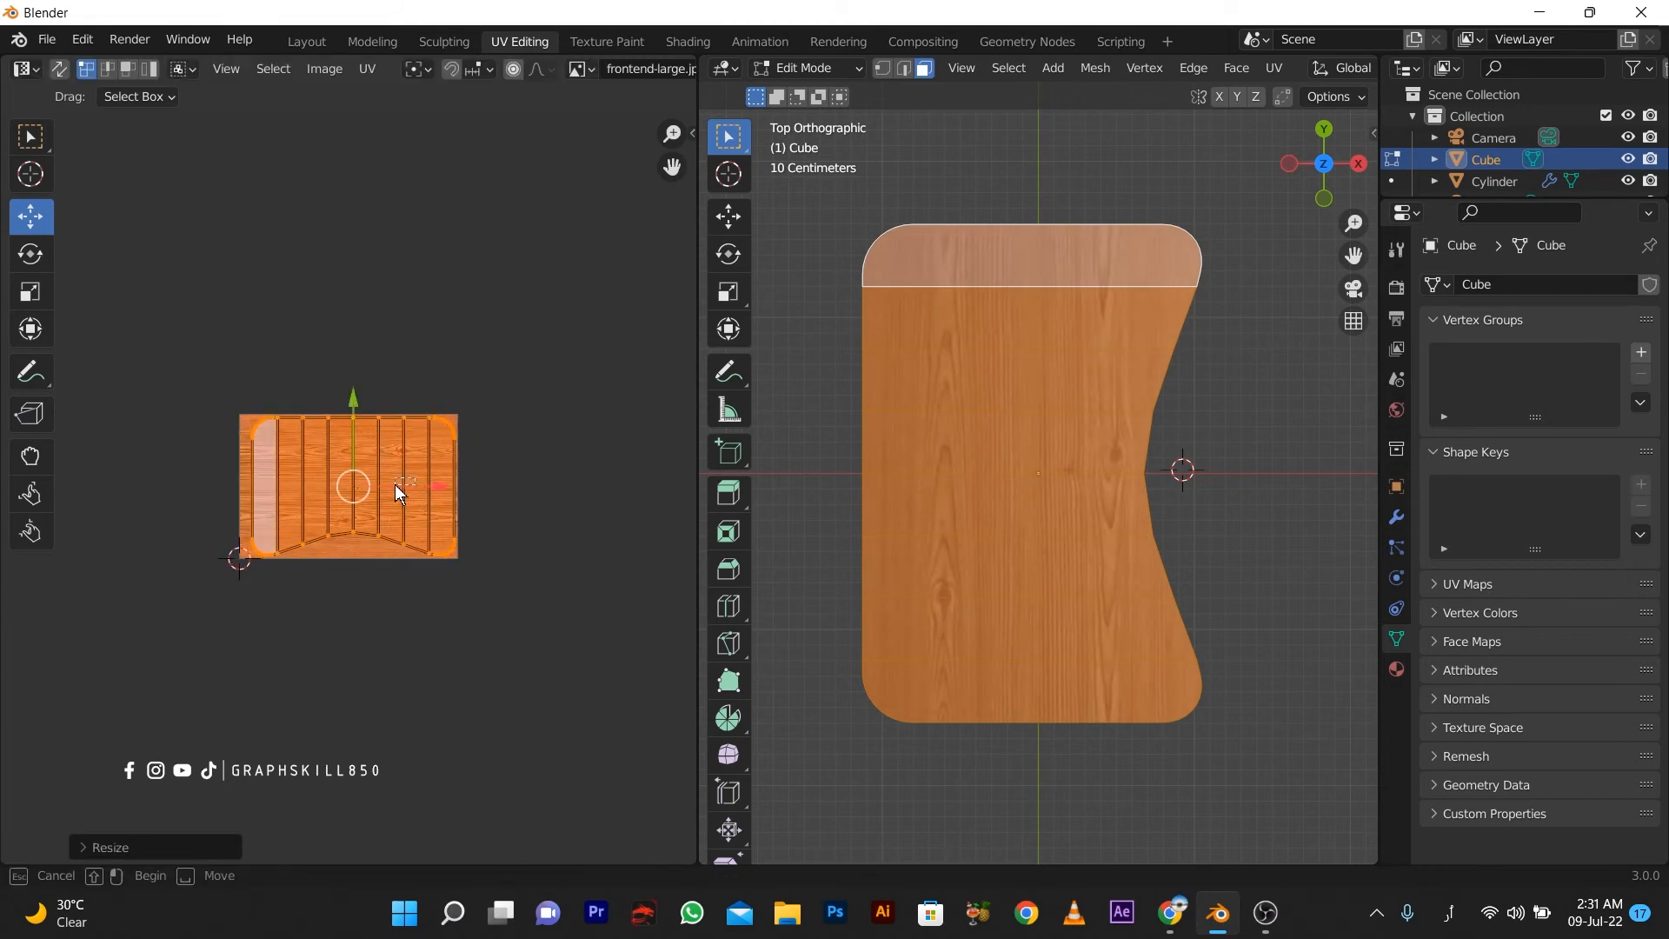
left_click(311, 472)
left_click_drag(149, 363, 544, 628)
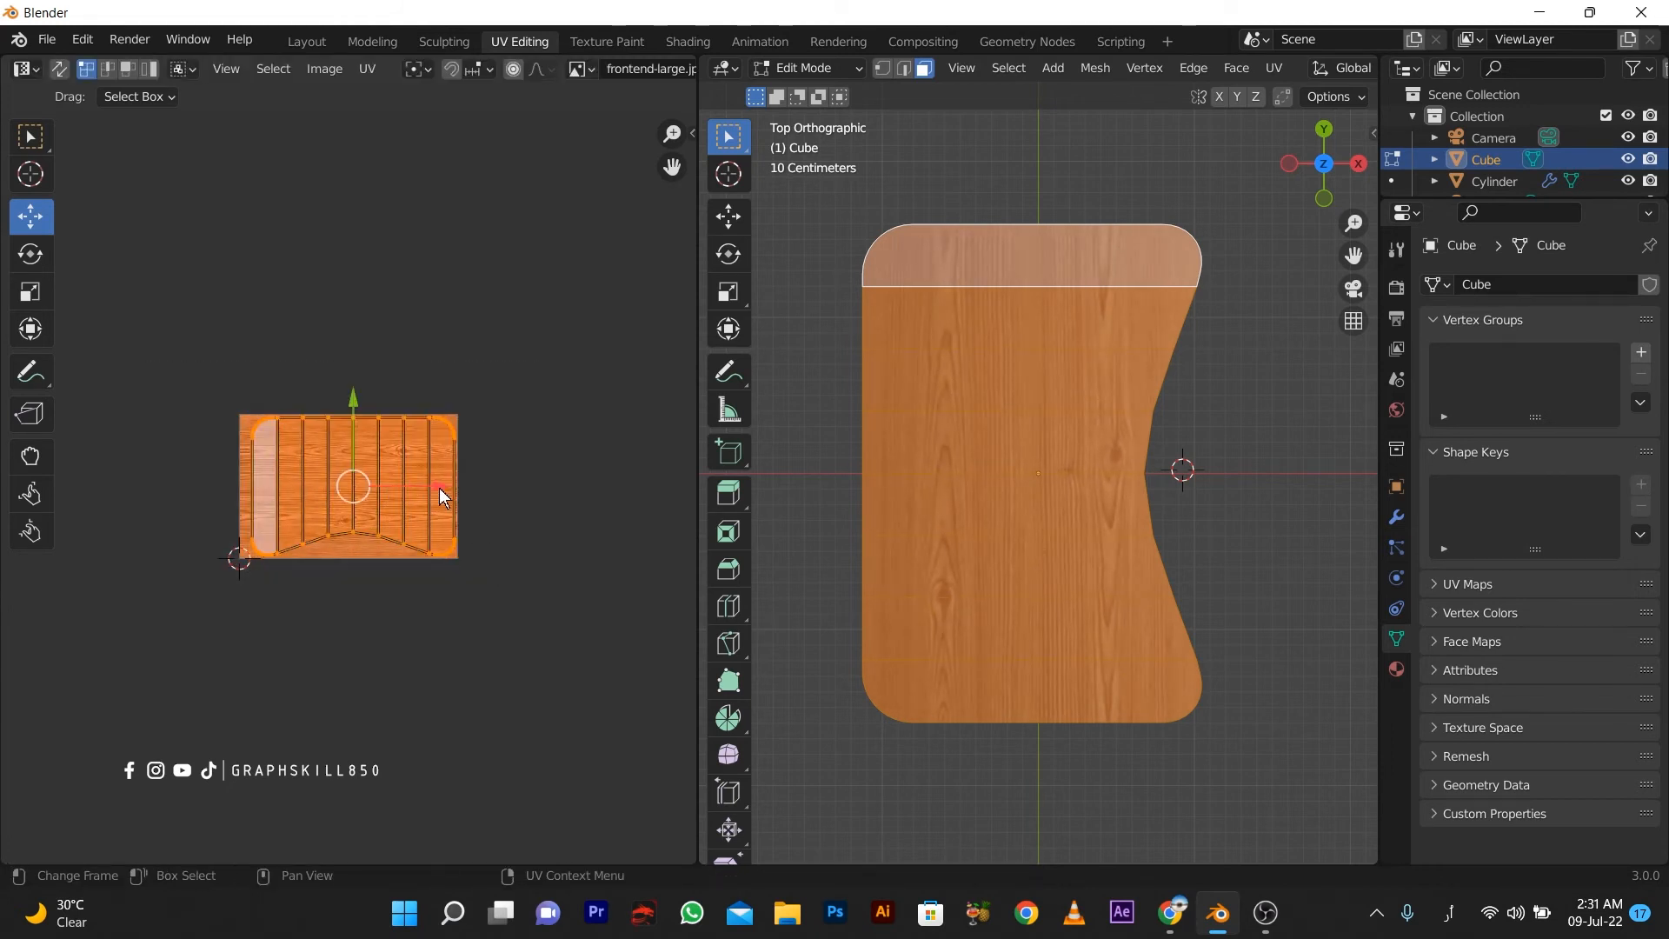
left_click_drag(440, 487, 436, 488)
middle_click_drag(980, 556, 1026, 521)
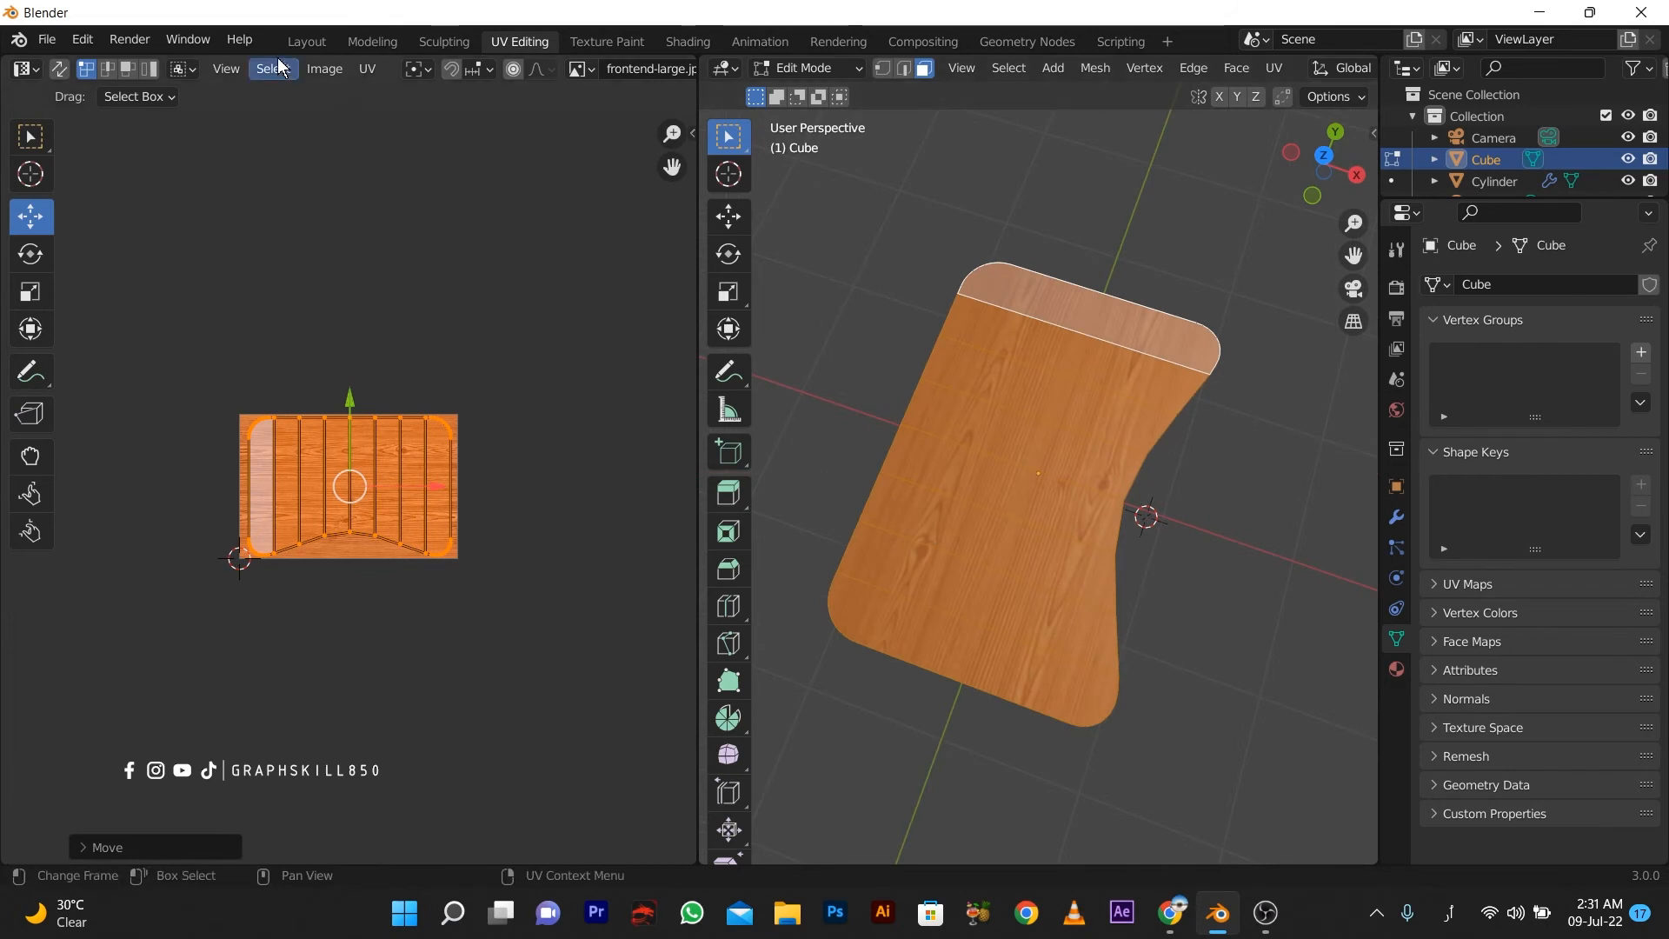
Return to the Layout workspace and darken the Base Color of the tabletop's side material to a near-black value of 0.018.
left_click(306, 41)
scroll(746, 378, "up", 4)
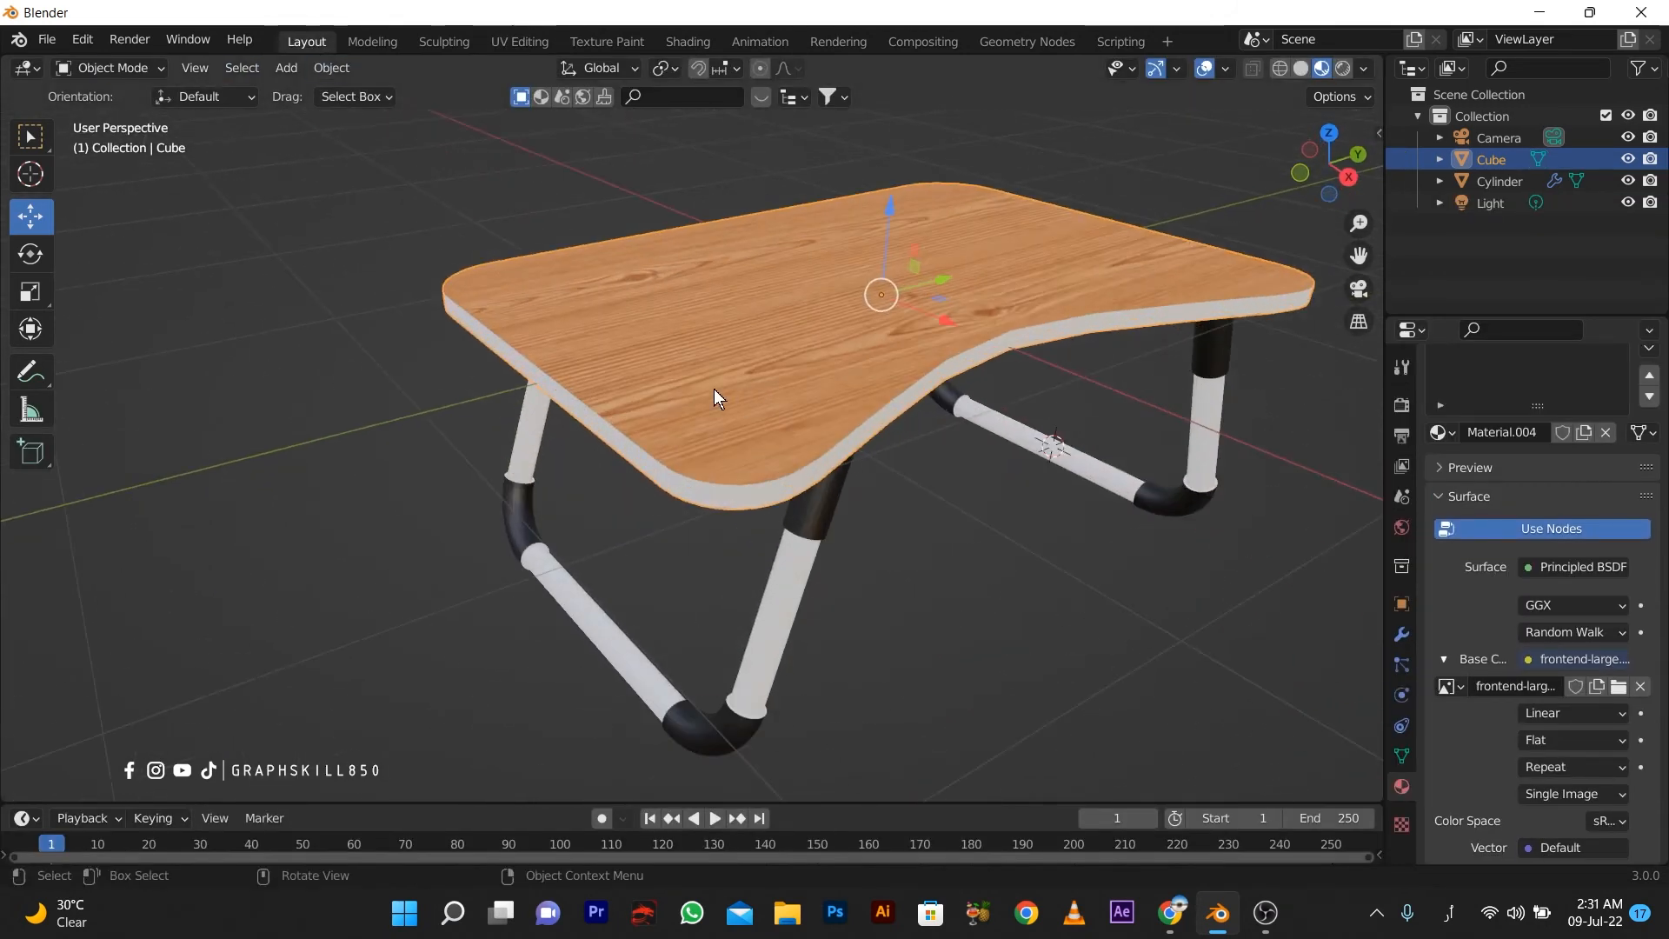
key("Tab")
scroll(1532, 518, "up", 3)
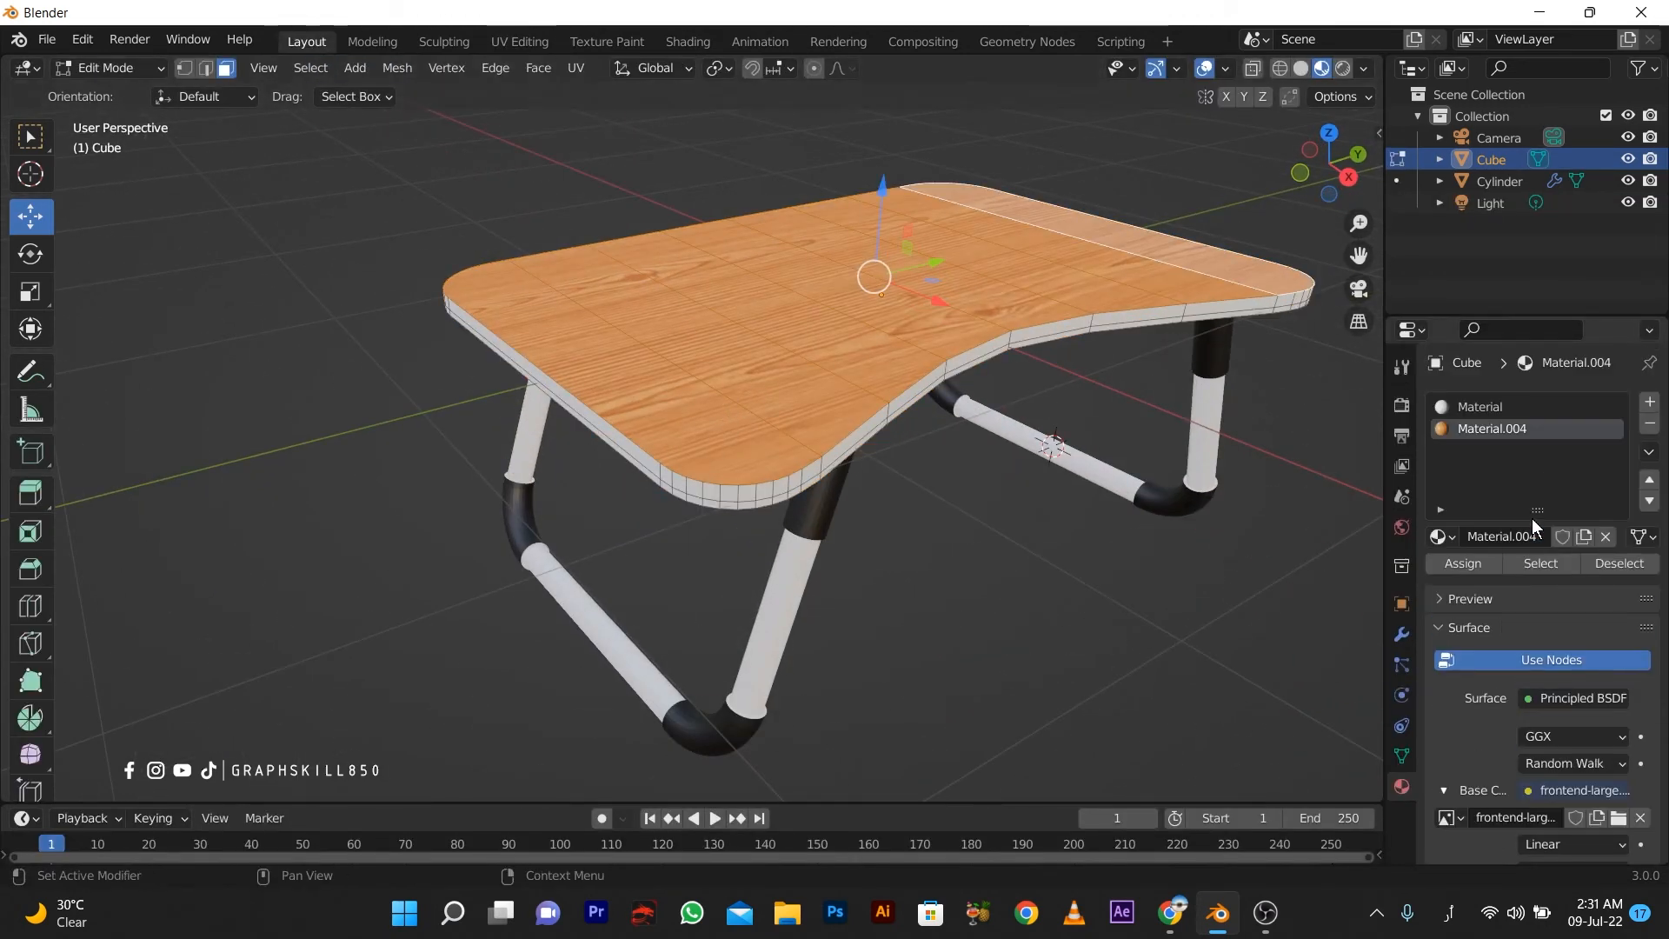
left_click(1482, 407)
left_click(1576, 790)
left_click_drag(1612, 513, 1611, 615)
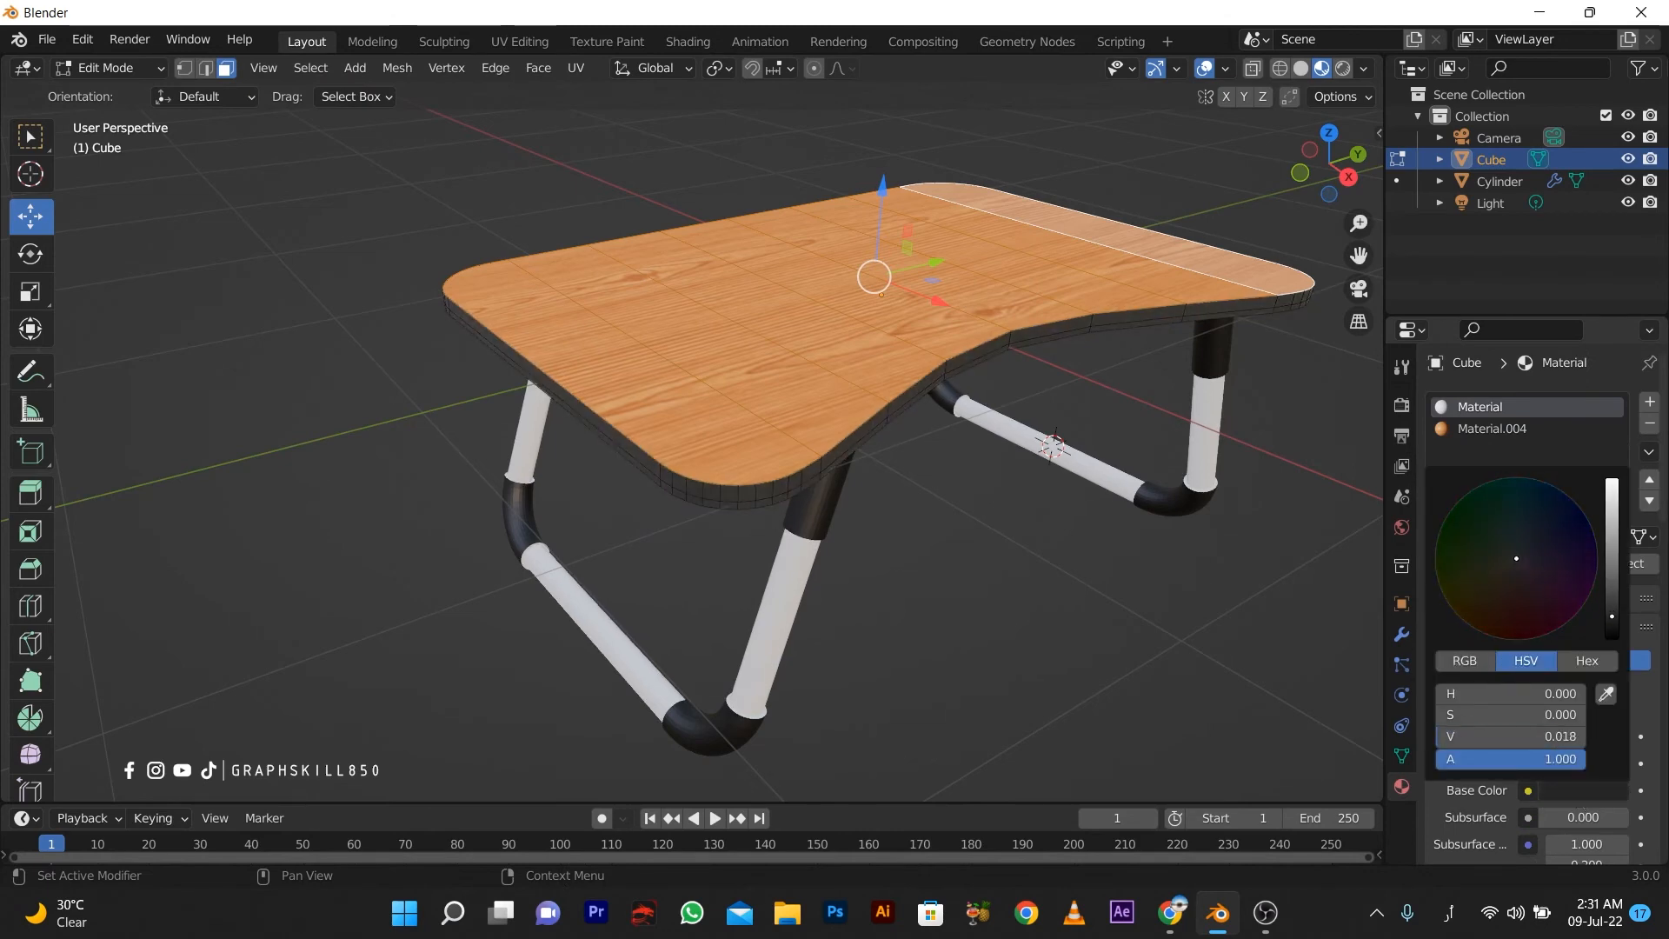
Set the Roughness of the top faces' wood material to 0 and leave Edit Mode.
scroll(961, 526, "down", 2)
mouse_move(960, 532)
middle_mouse_down()
mouse_move(920, 521)
mouse_move(954, 532)
middle_mouse_up()
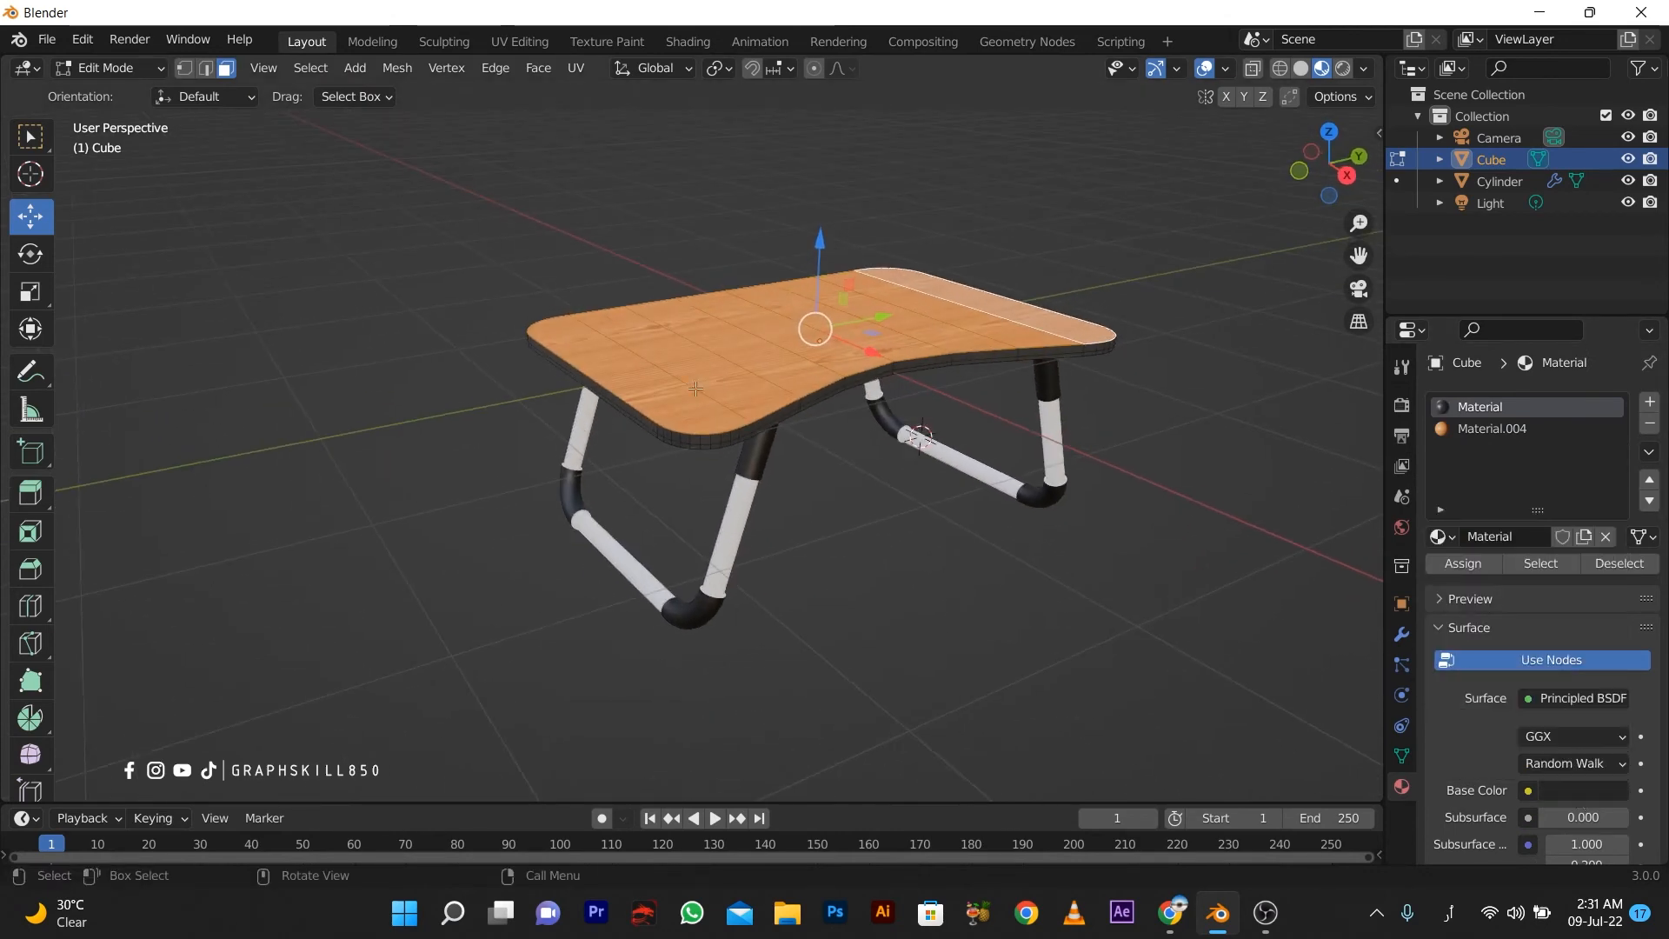
left_click(735, 384)
scroll(1559, 744, "down", 10)
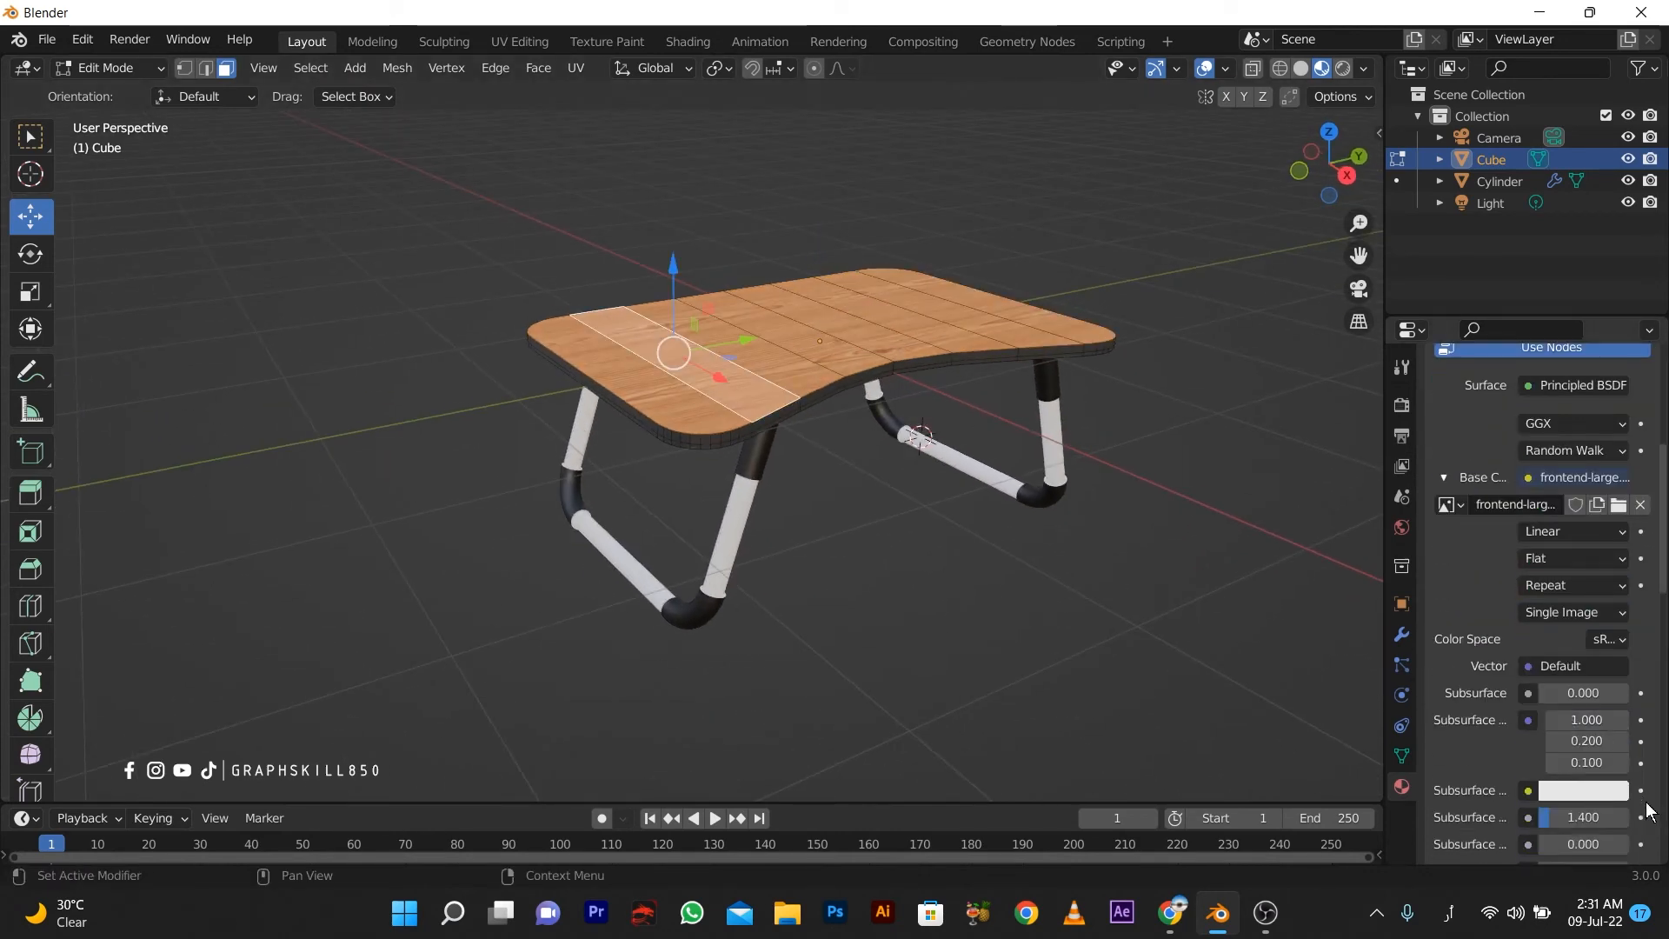
scroll(1558, 822, "down", 2)
left_click_drag(1573, 778, 1530, 778)
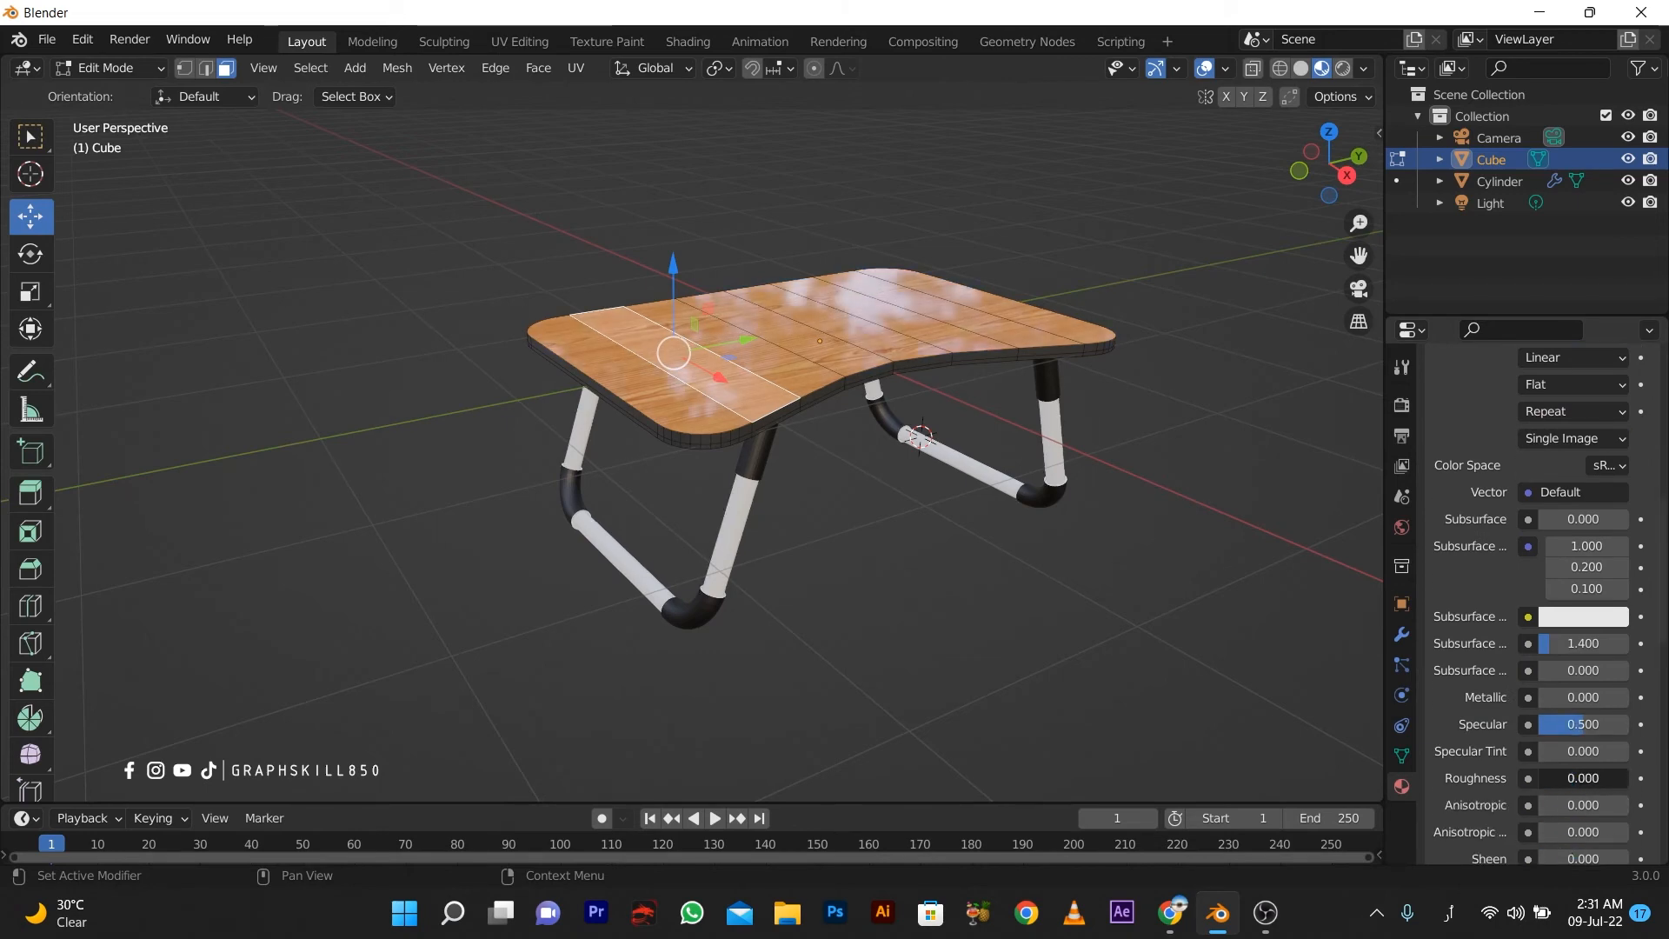
middle_click_drag(747, 487, 670, 525)
scroll(724, 492, "up", 2)
key("Tab")
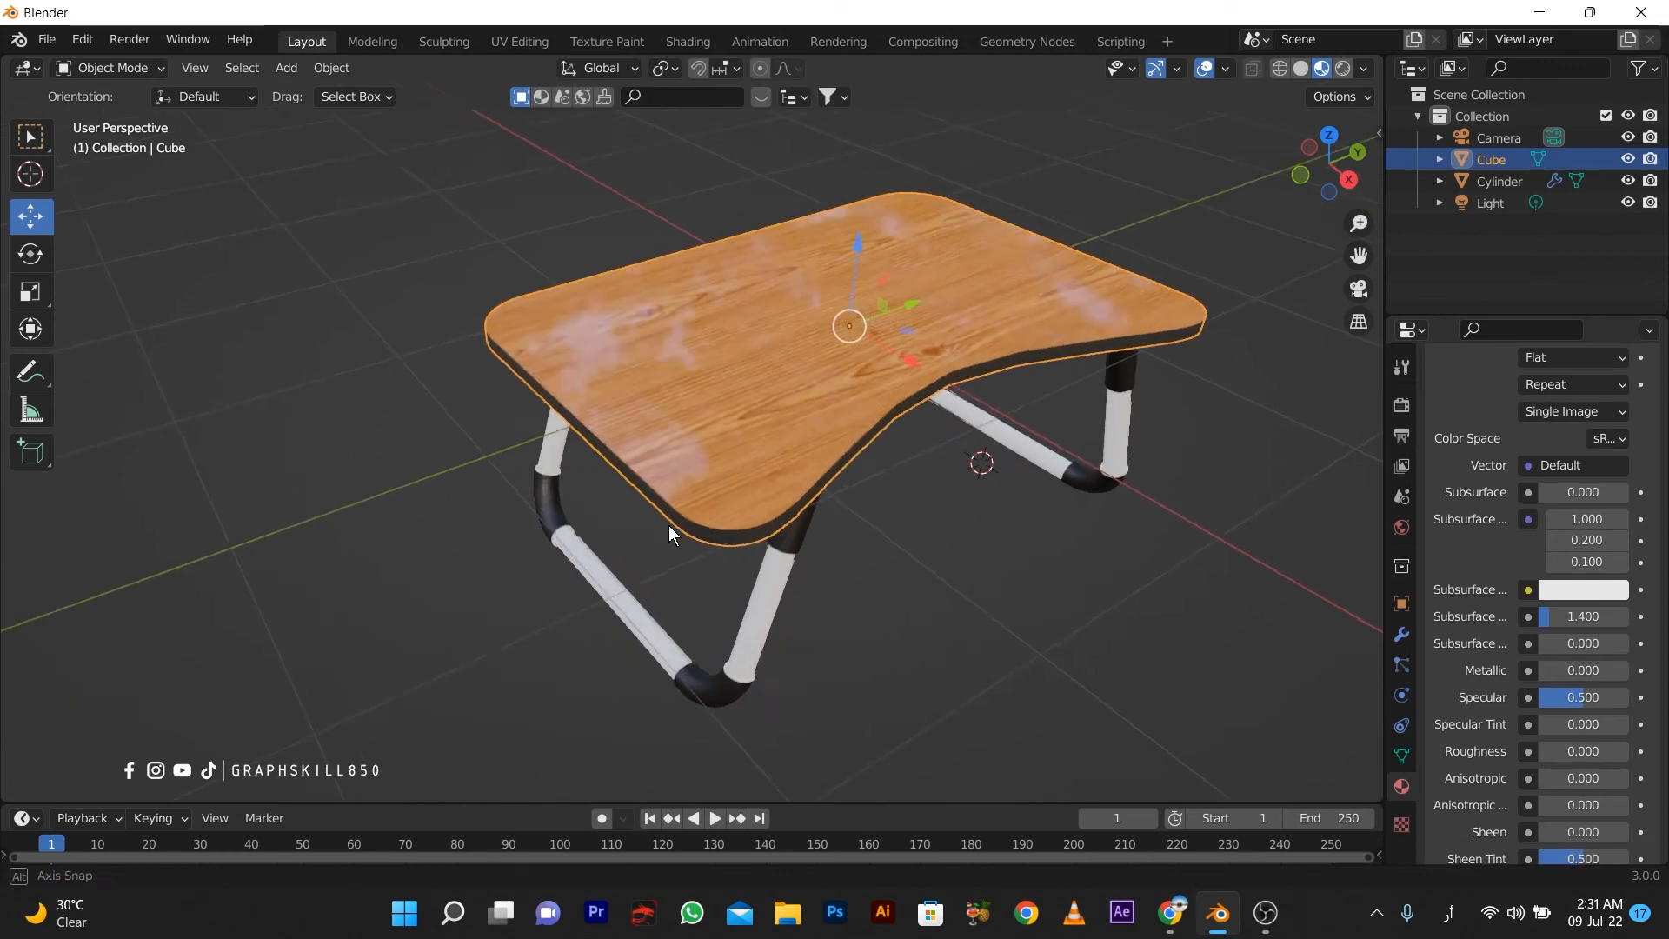
Add a Subdivision Surface modifier to the tabletop with 3 viewport levels.
right_click(763, 335)
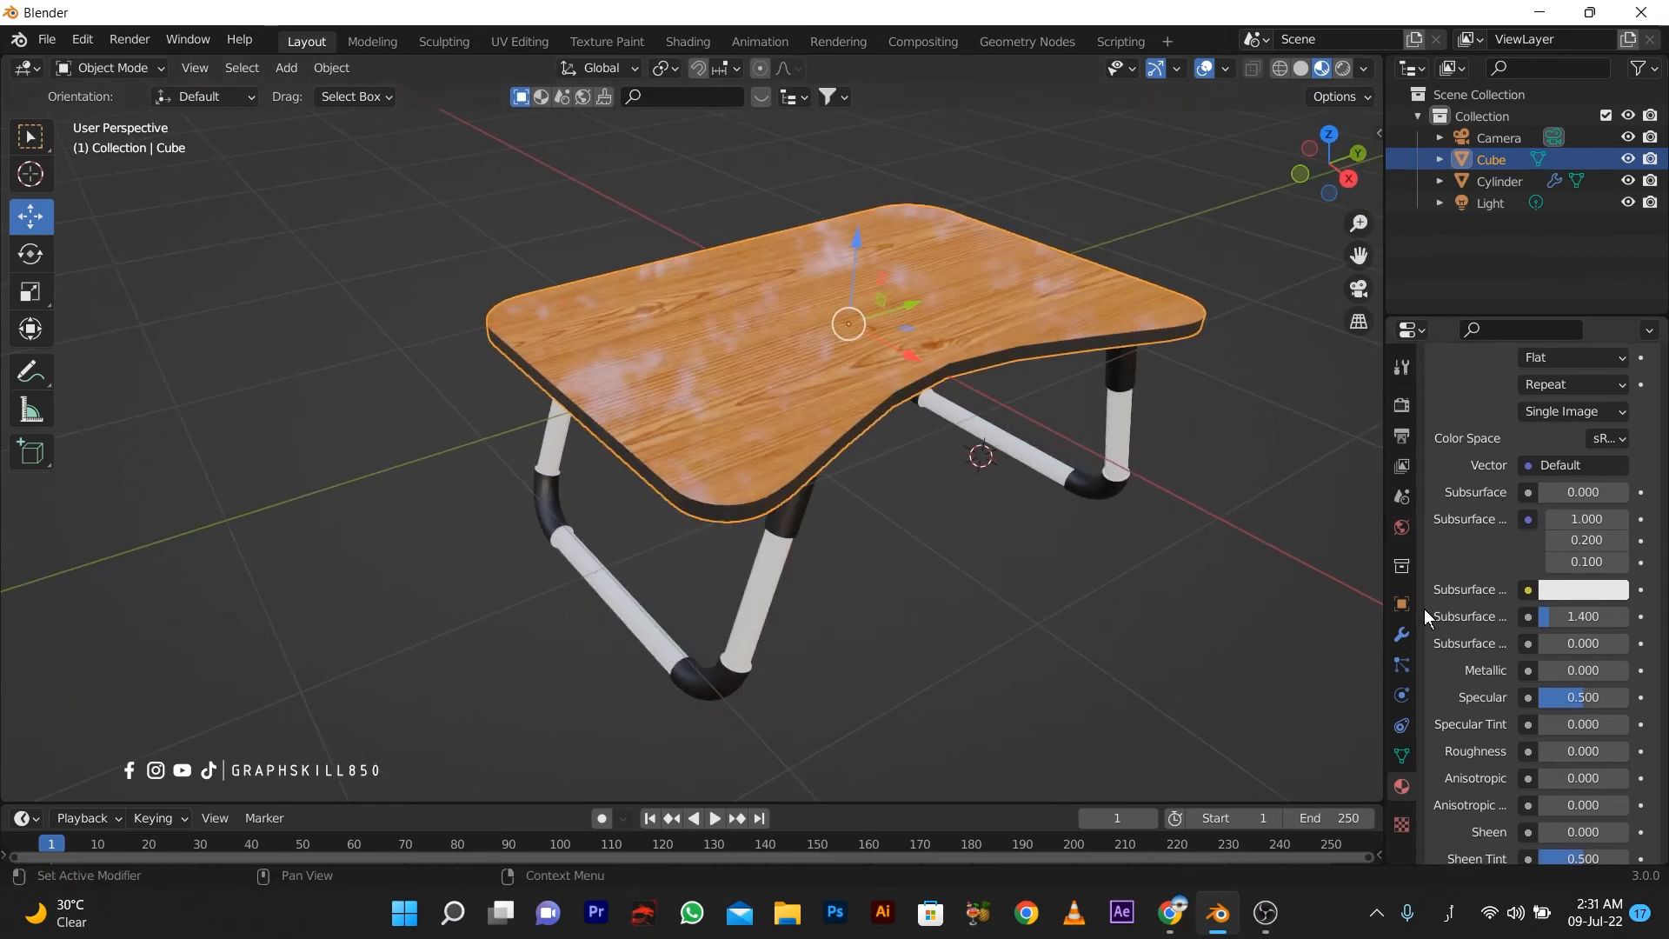
left_click(1401, 633)
left_click(1526, 400)
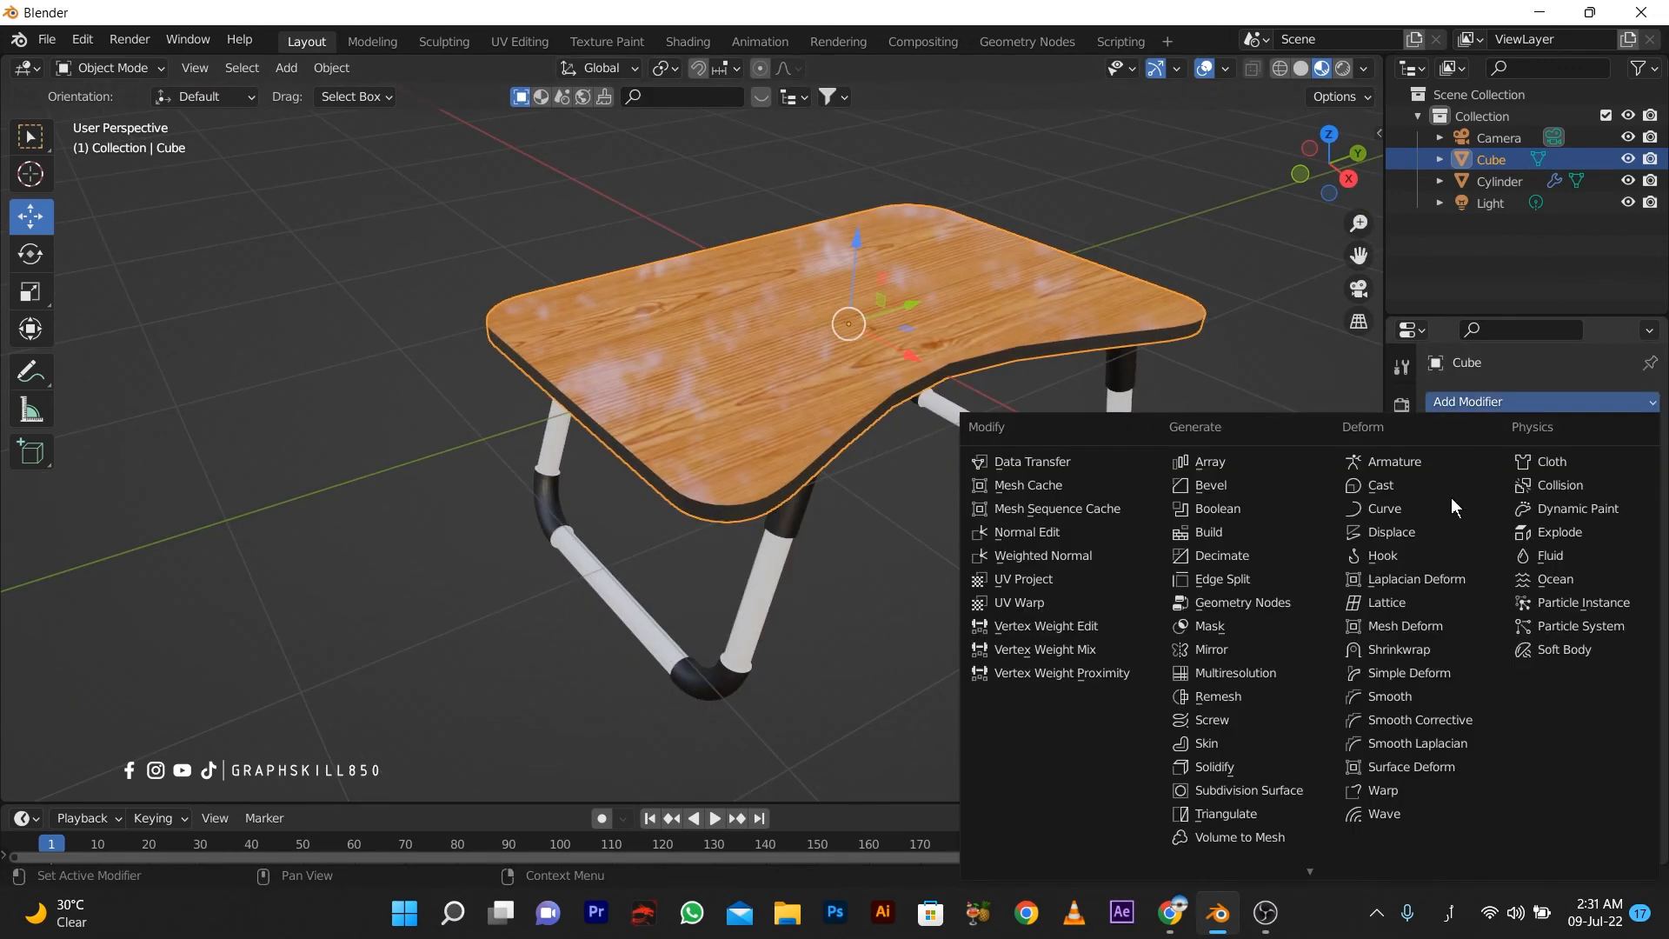
left_click(1256, 790)
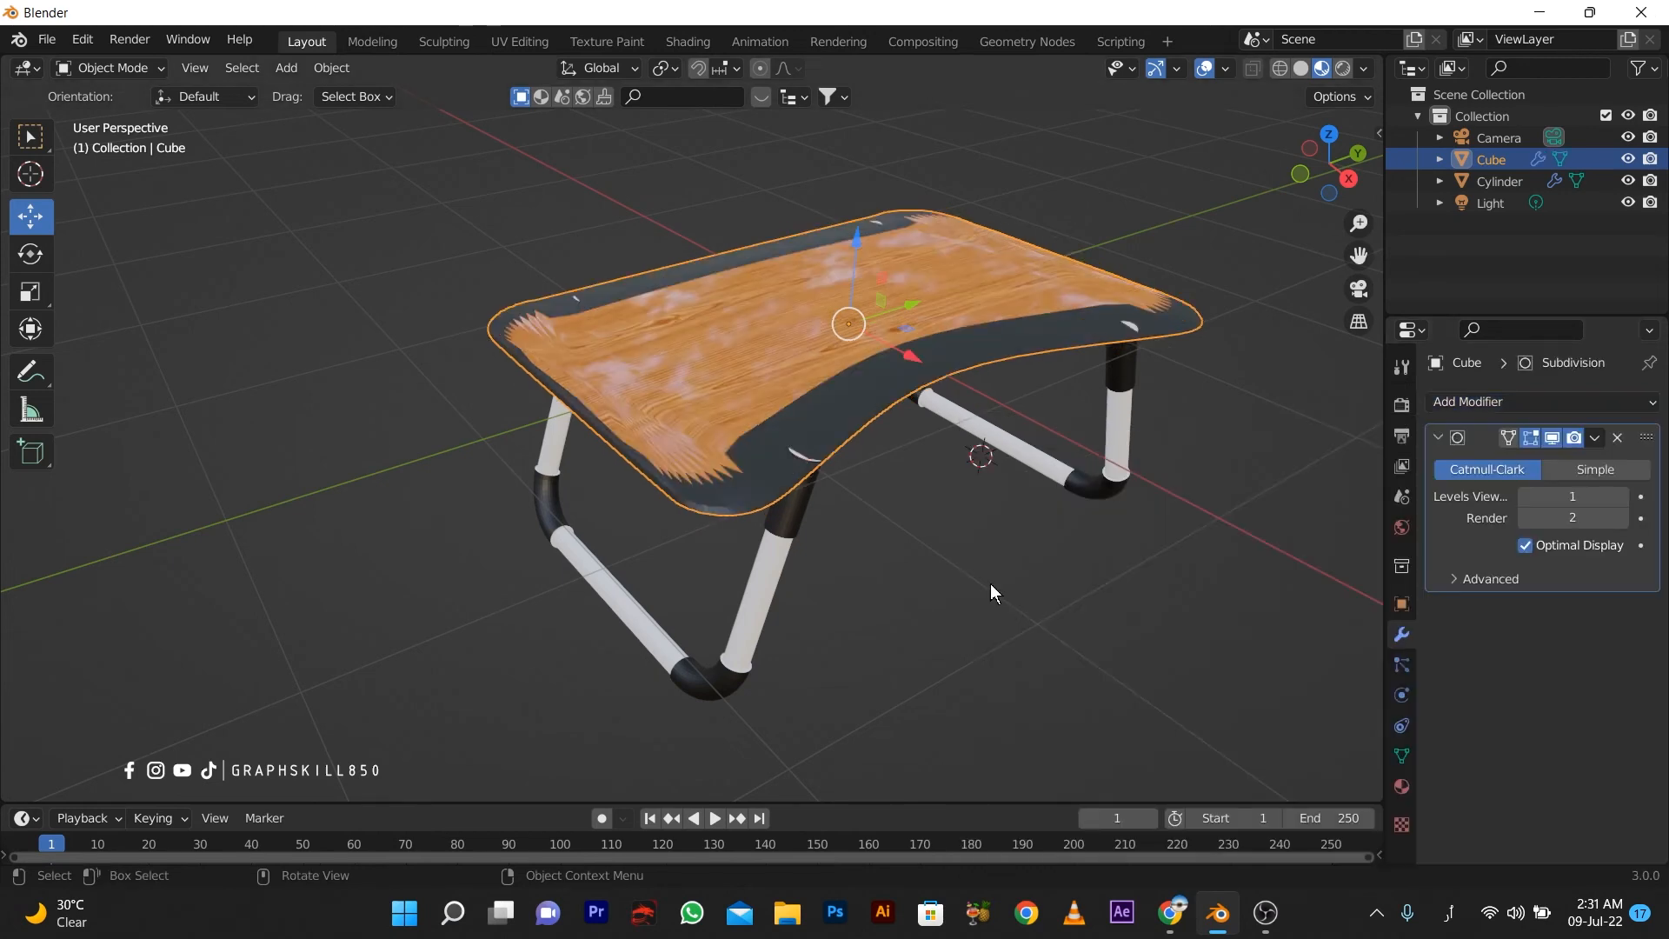
middle_click_drag(993, 594, 1095, 587)
left_click(1625, 498)
left_click(1625, 498)
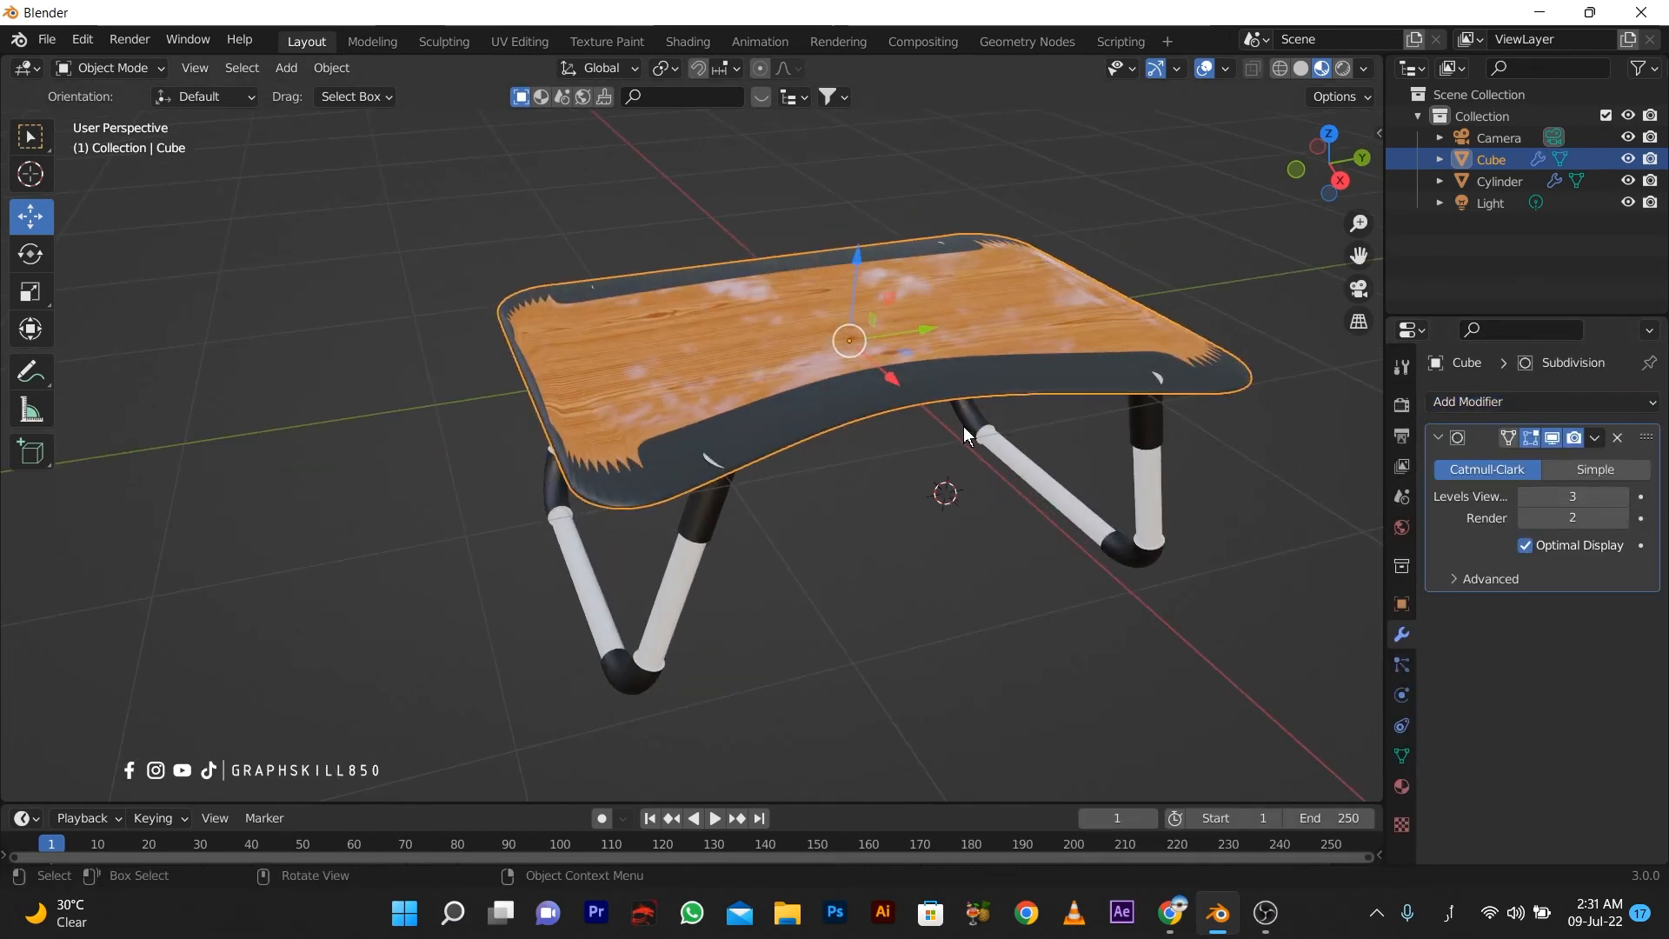
Cut a supporting edge loop around the tabletop's side next to its upper rim.
key("Tab")
middle_click_drag(963, 426, 742, 406)
key("ctrl+r")
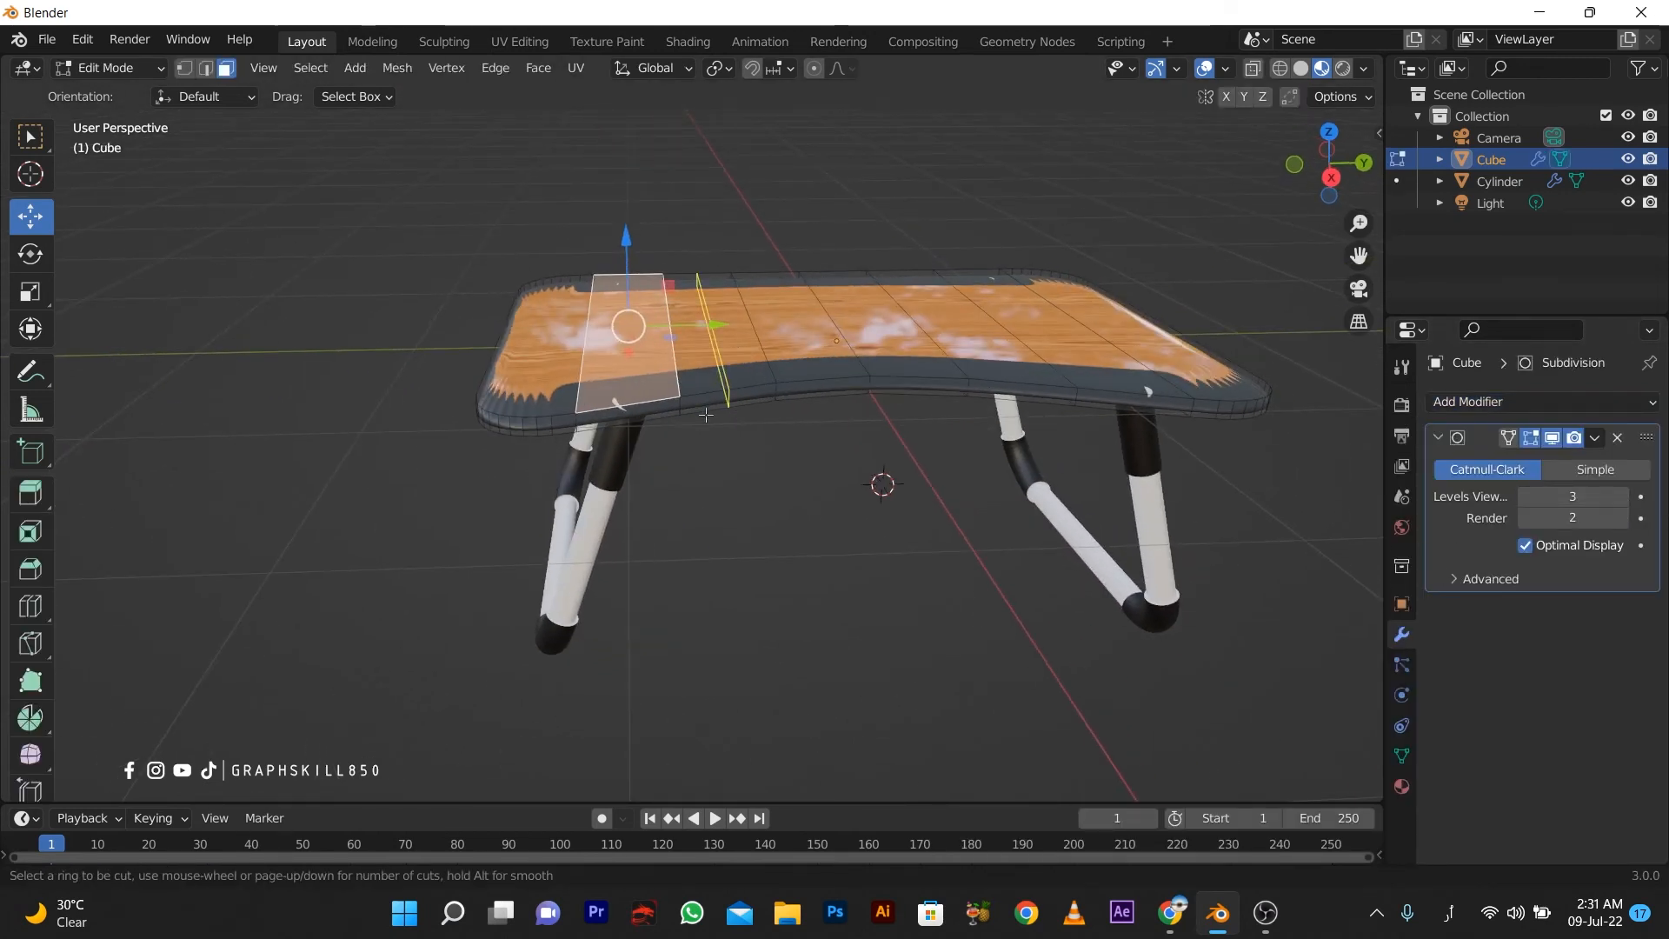
left_click(692, 340)
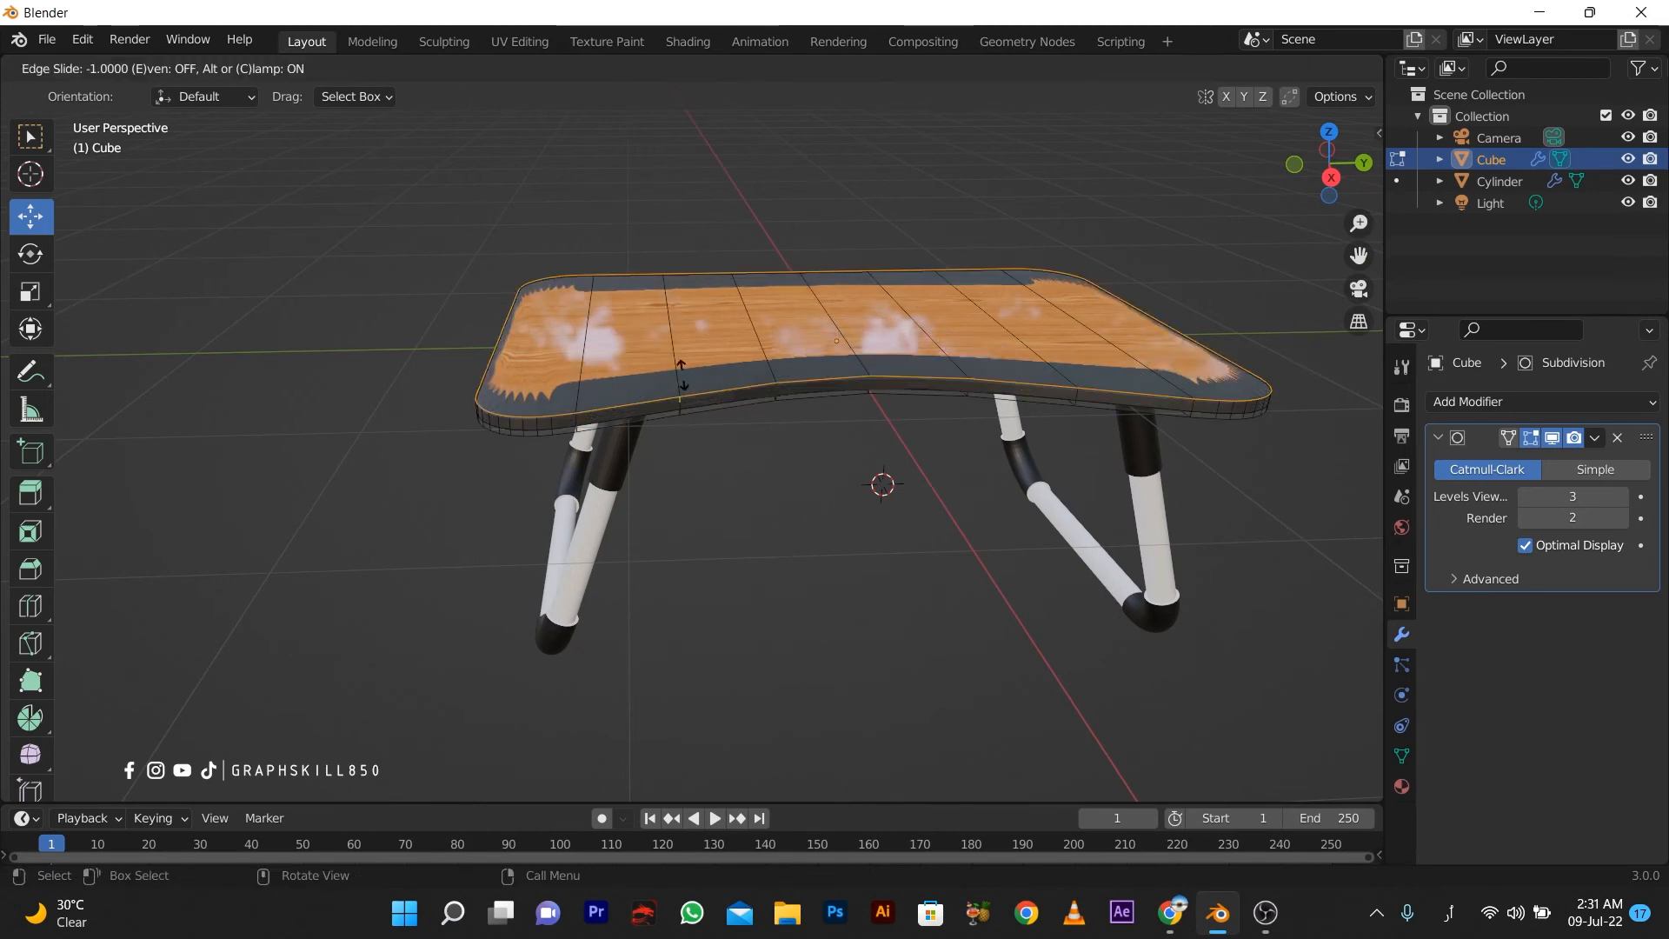
right_click(693, 340)
middle_click_drag(626, 445, 633, 401)
Cut two more supporting edge loops around the tabletop's side, slid toward its lower rim.
key("ctrl+r")
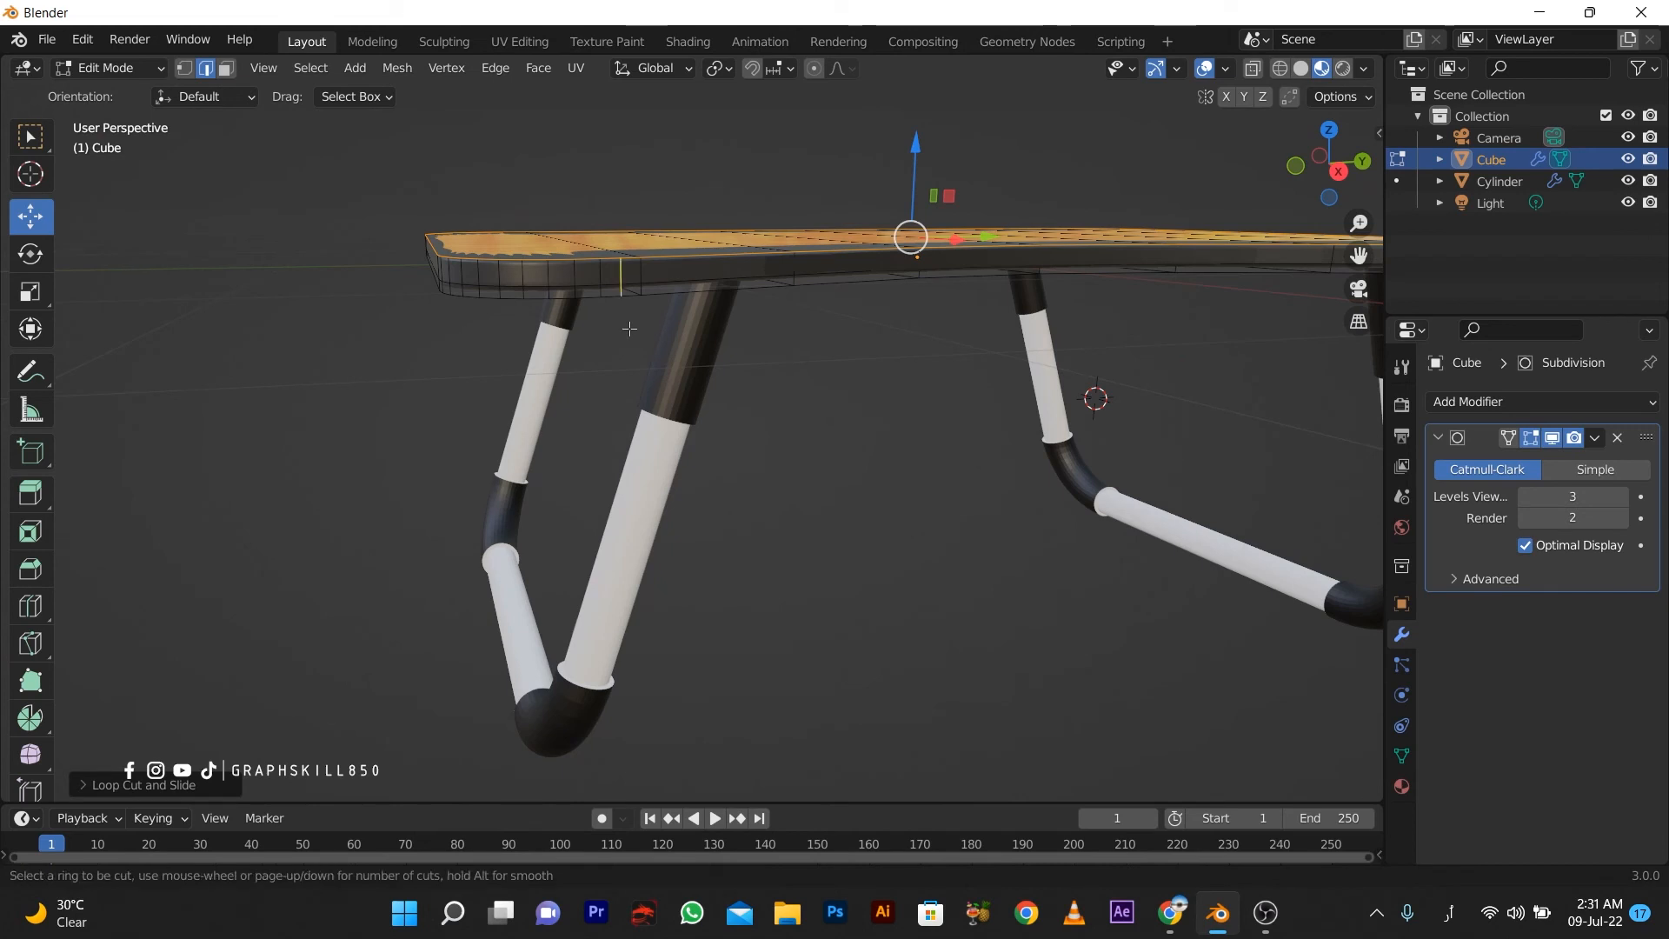
left_click(540, 284)
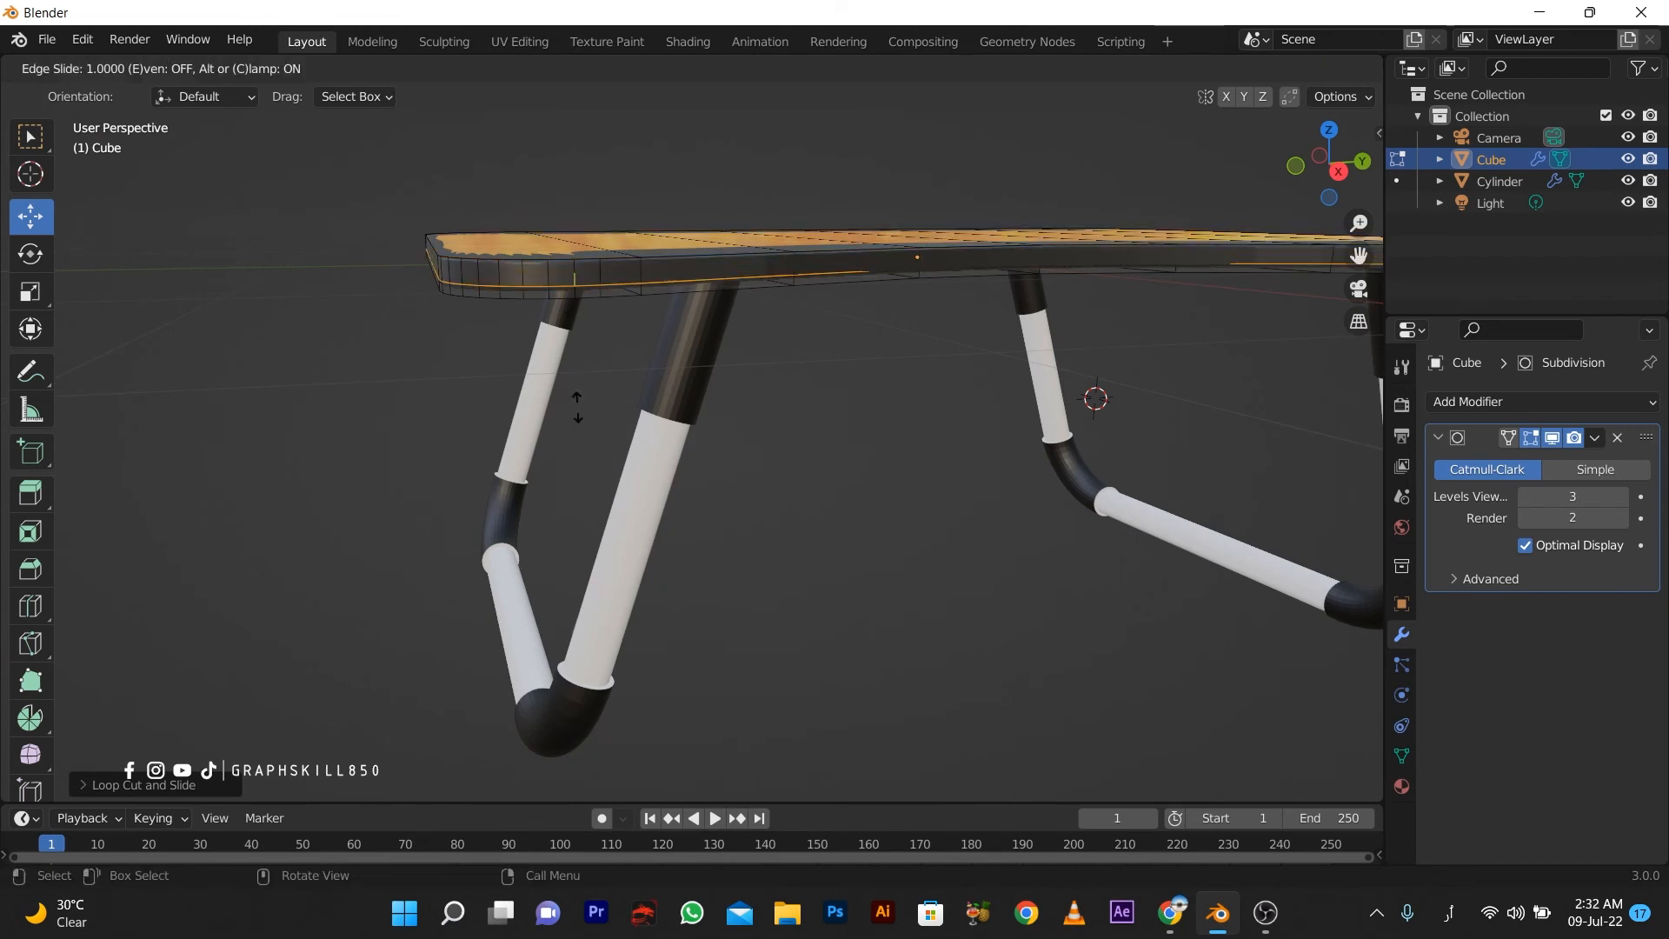
left_click(576, 357)
key("ctrl+r")
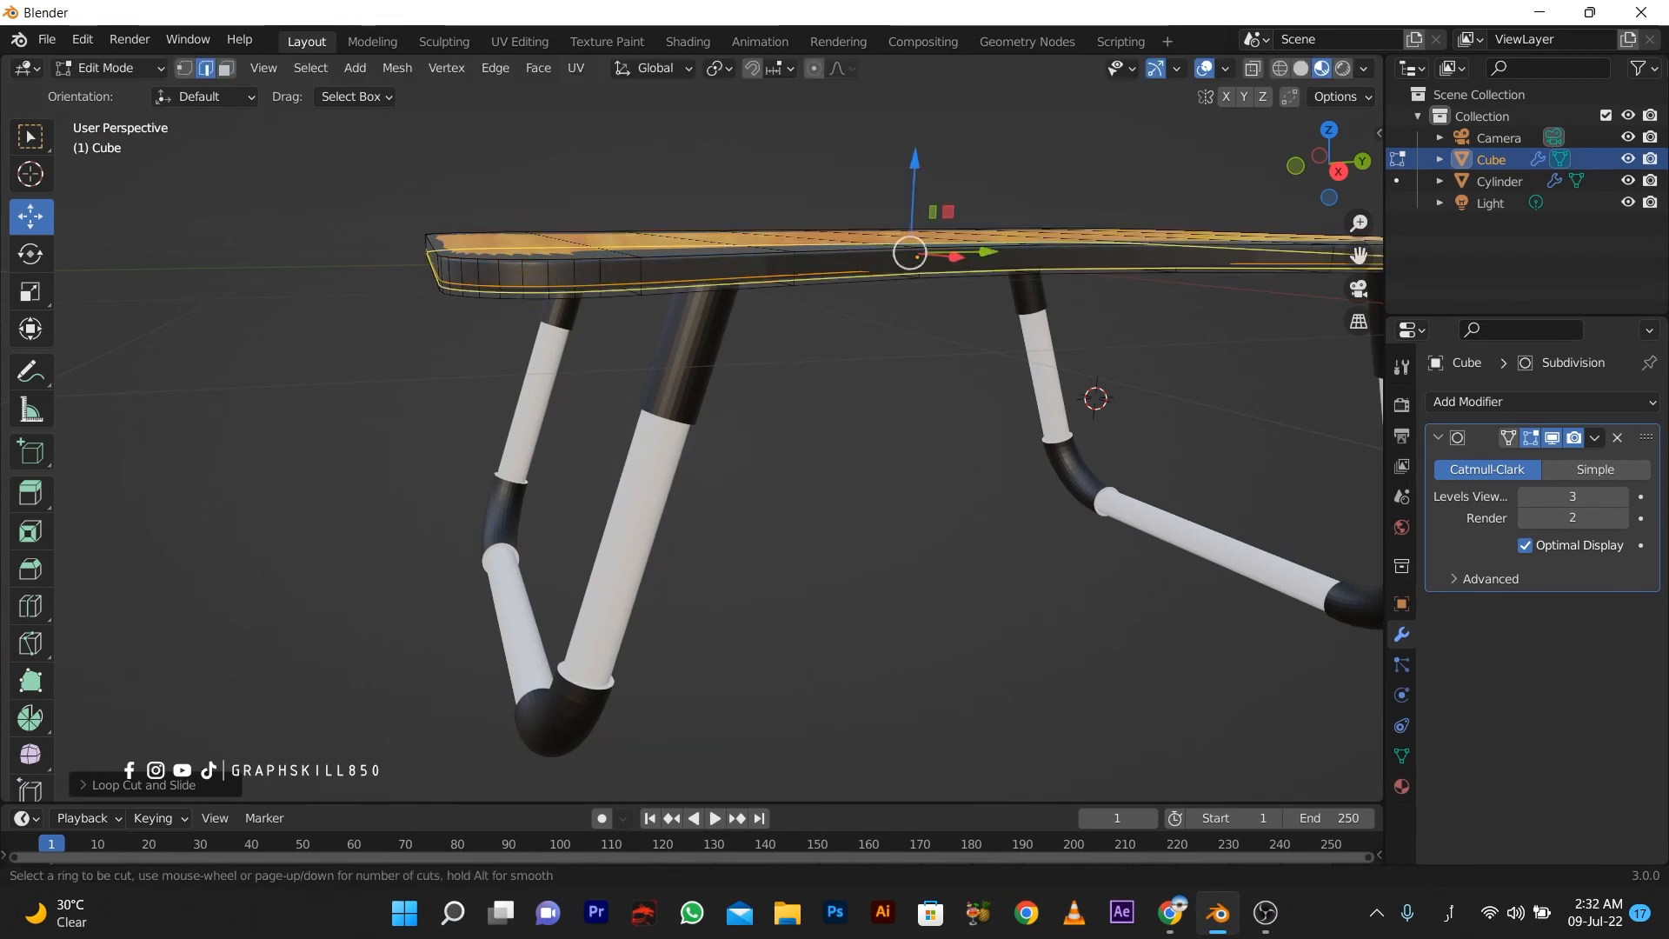
left_click(524, 277)
left_click(527, 456)
Inset all of the tabletop's top faces together by about 0.048 m and return to Object Mode.
middle_click_drag(556, 415, 599, 521)
scroll(535, 422, "up", 3)
scroll(534, 423, "down", 4)
left_click(635, 433, "alt")
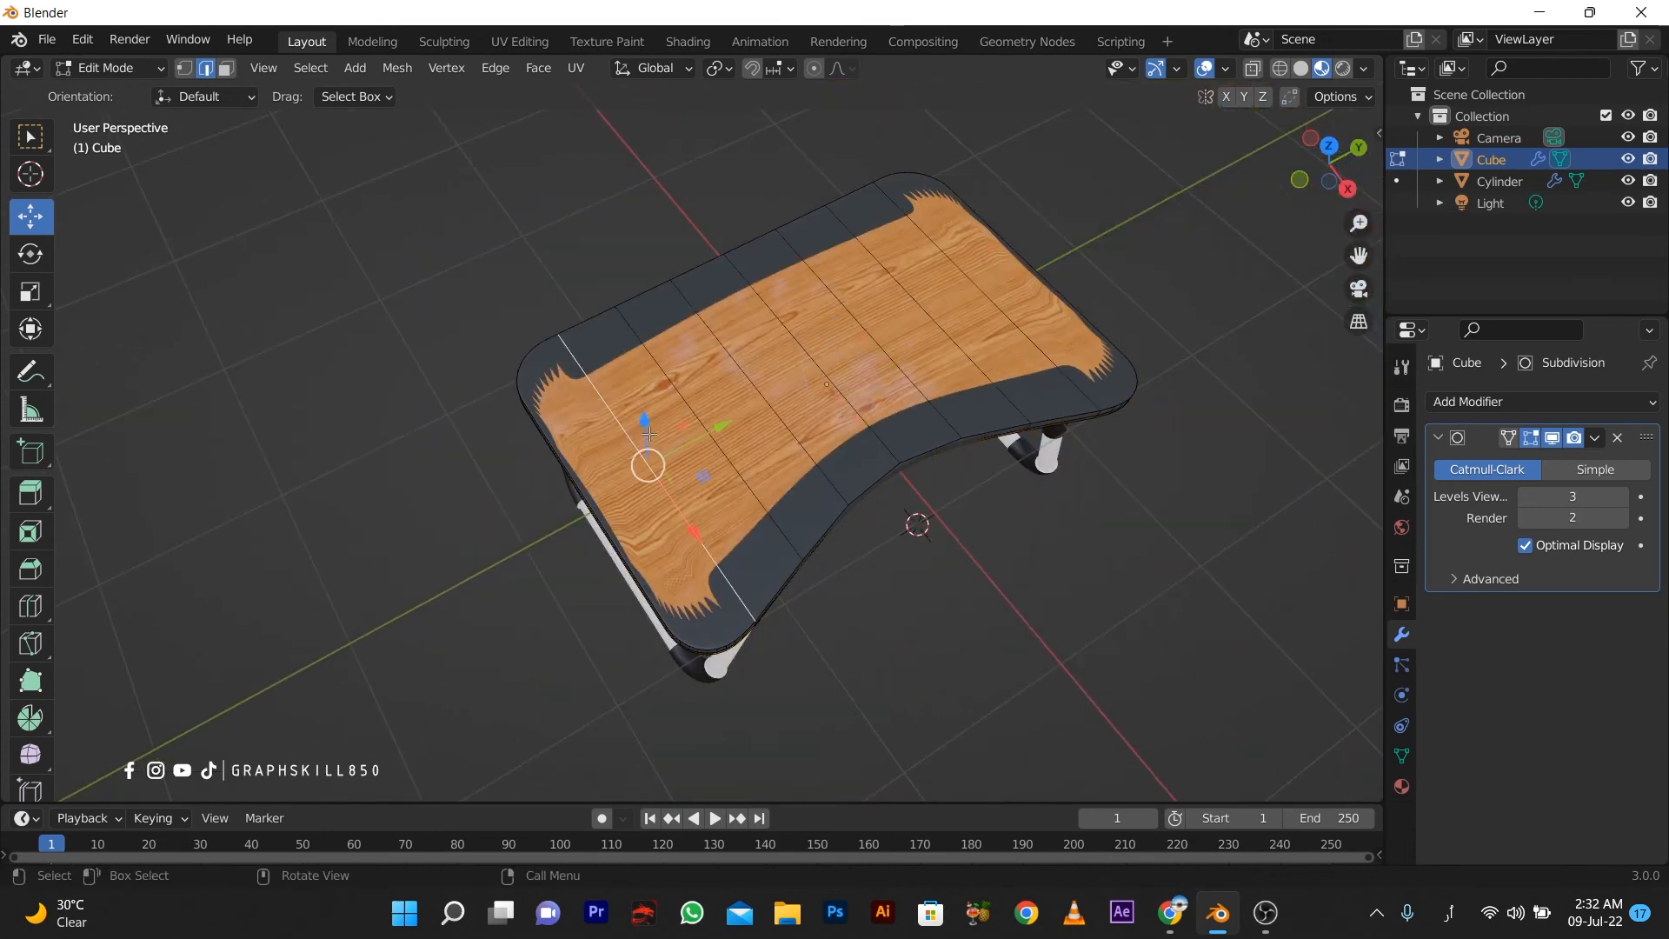
left_click(593, 424)
left_click(664, 415, "shift")
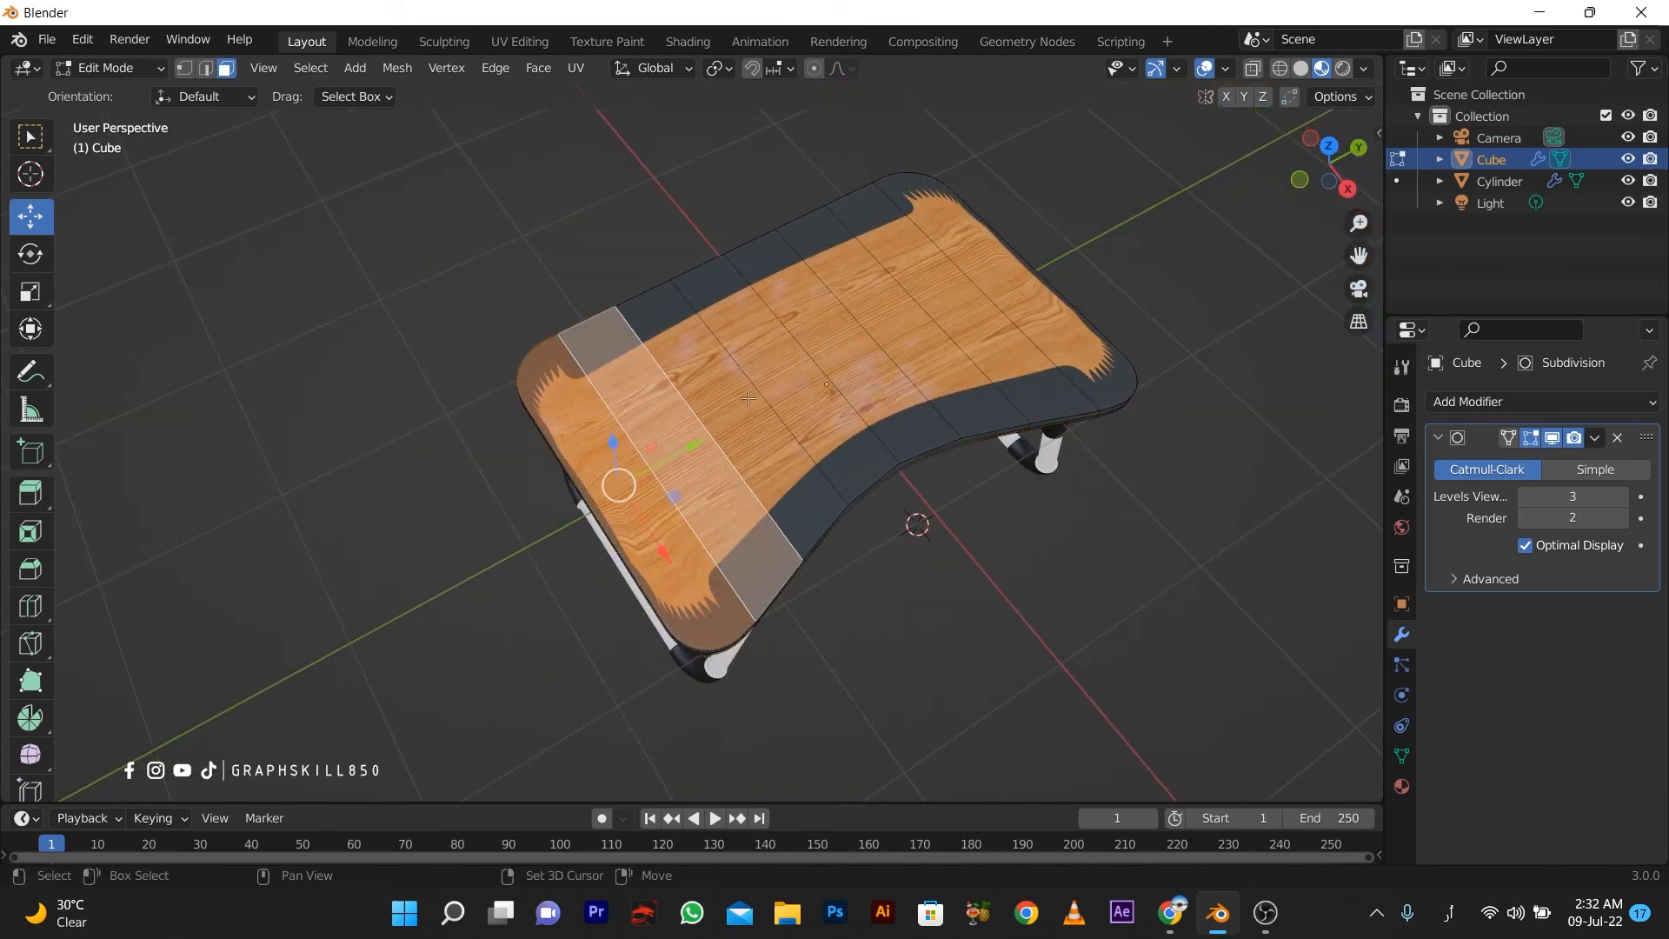
left_click(737, 397, "shift")
left_click(785, 371, "shift")
left_click(839, 344, "shift")
left_click(892, 315, "shift")
left_click(942, 288, "shift")
left_click(995, 257, "shift")
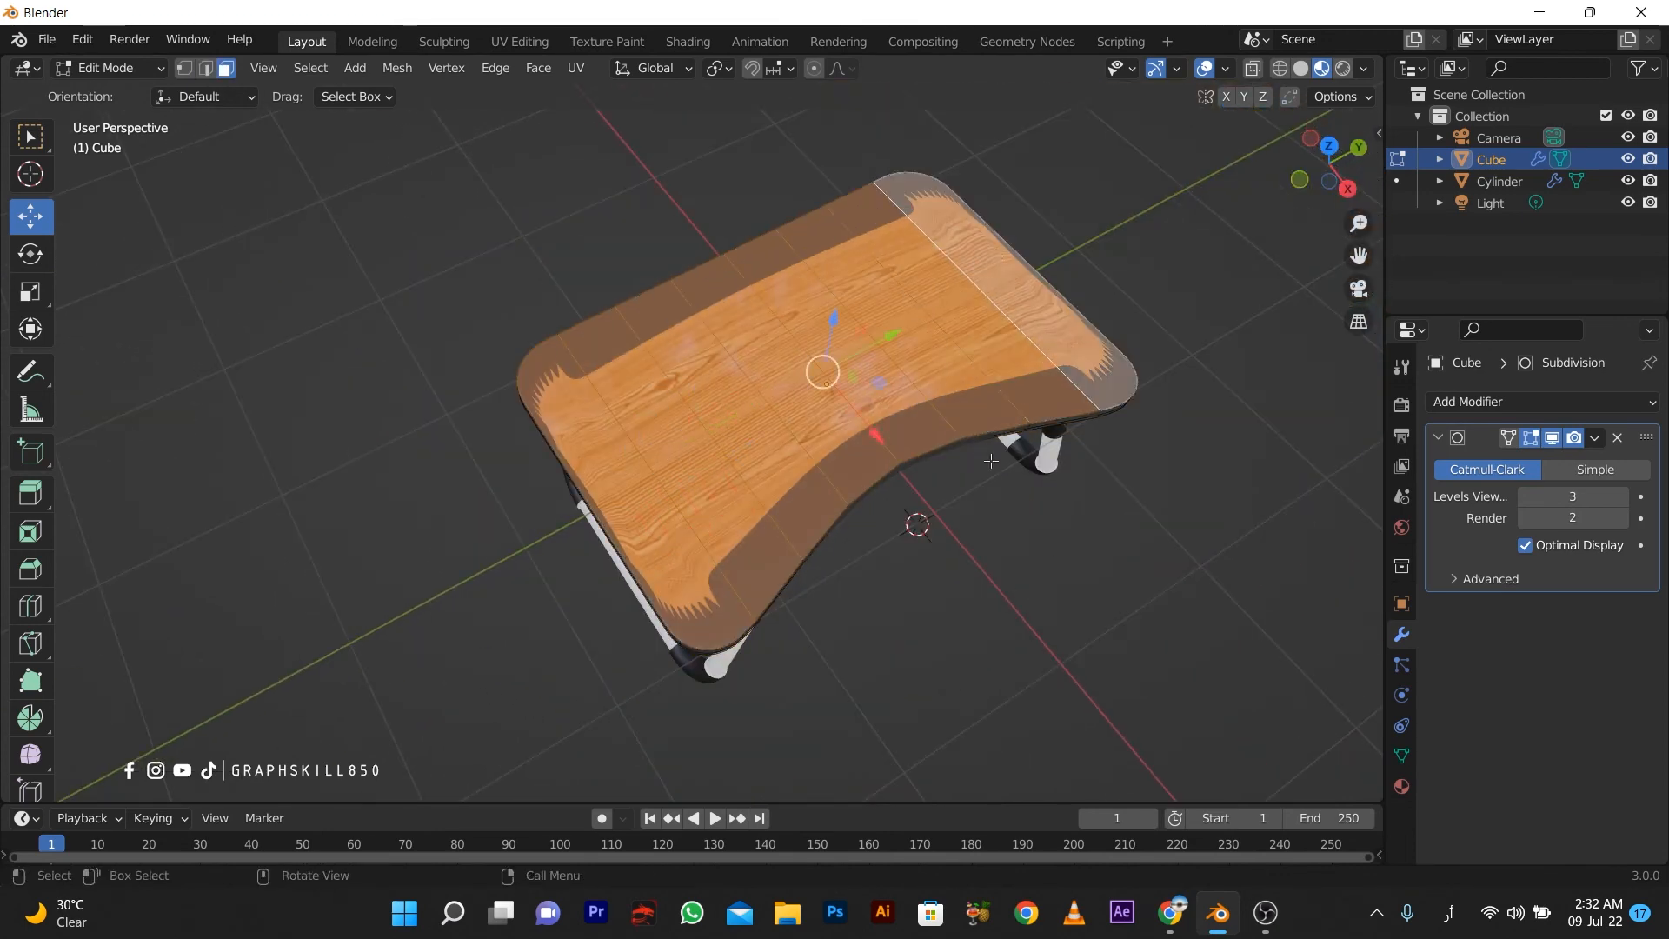
key("i")
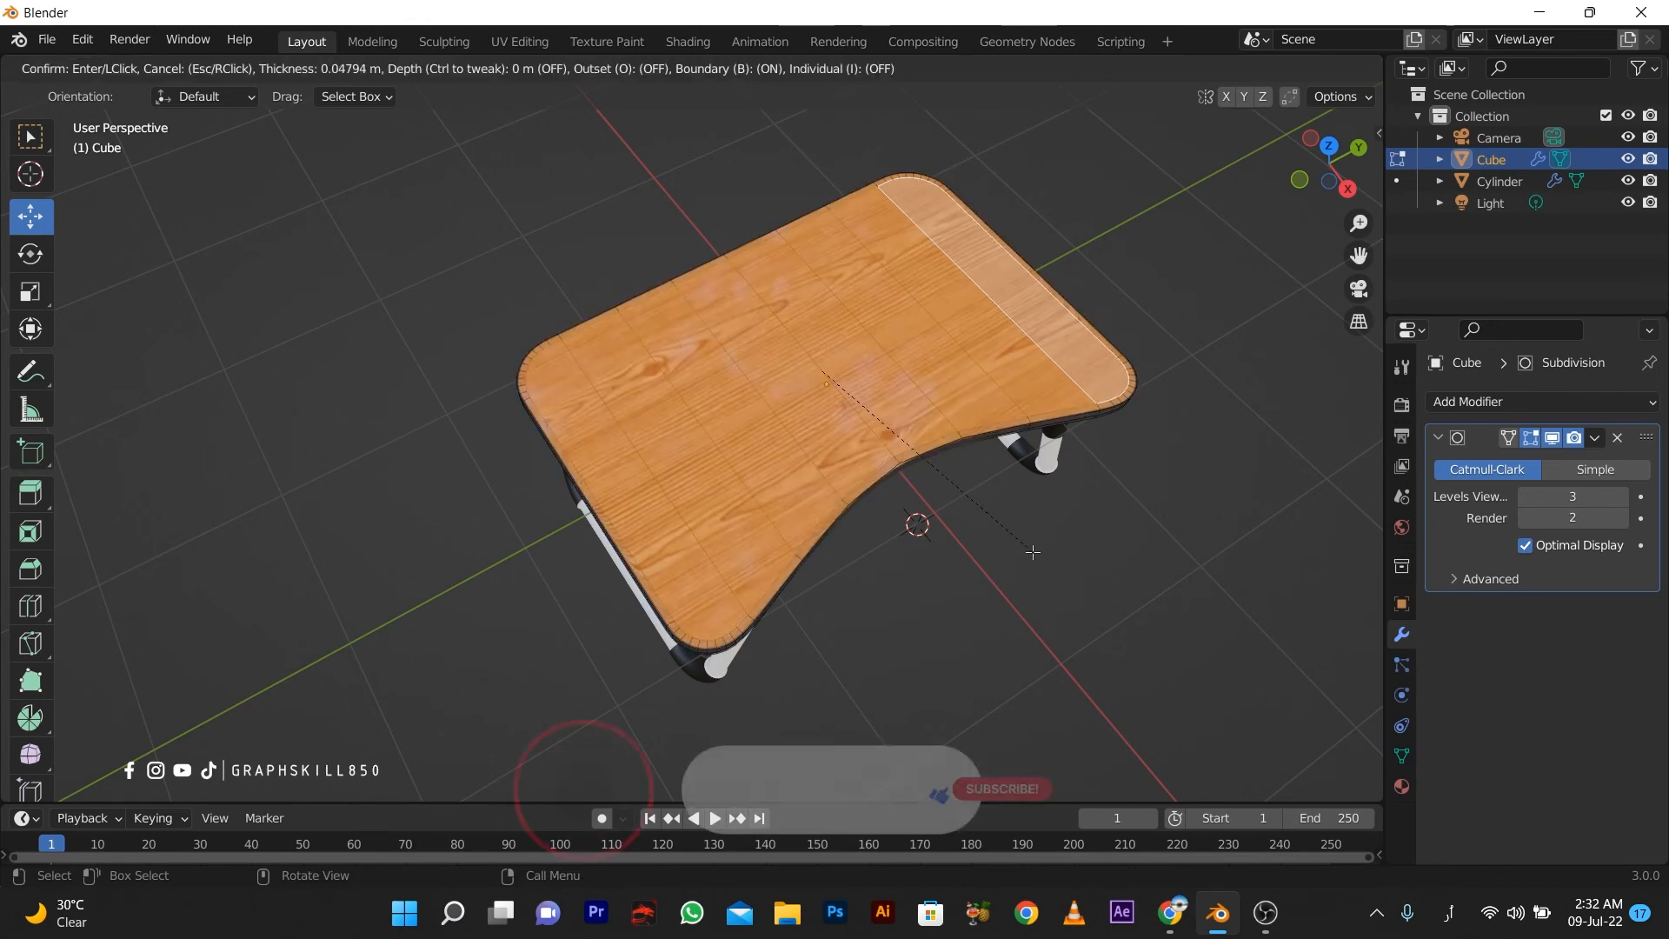
left_click(1035, 549)
middle_click_drag(1034, 550, 888, 514)
scroll(736, 470, "up", 3)
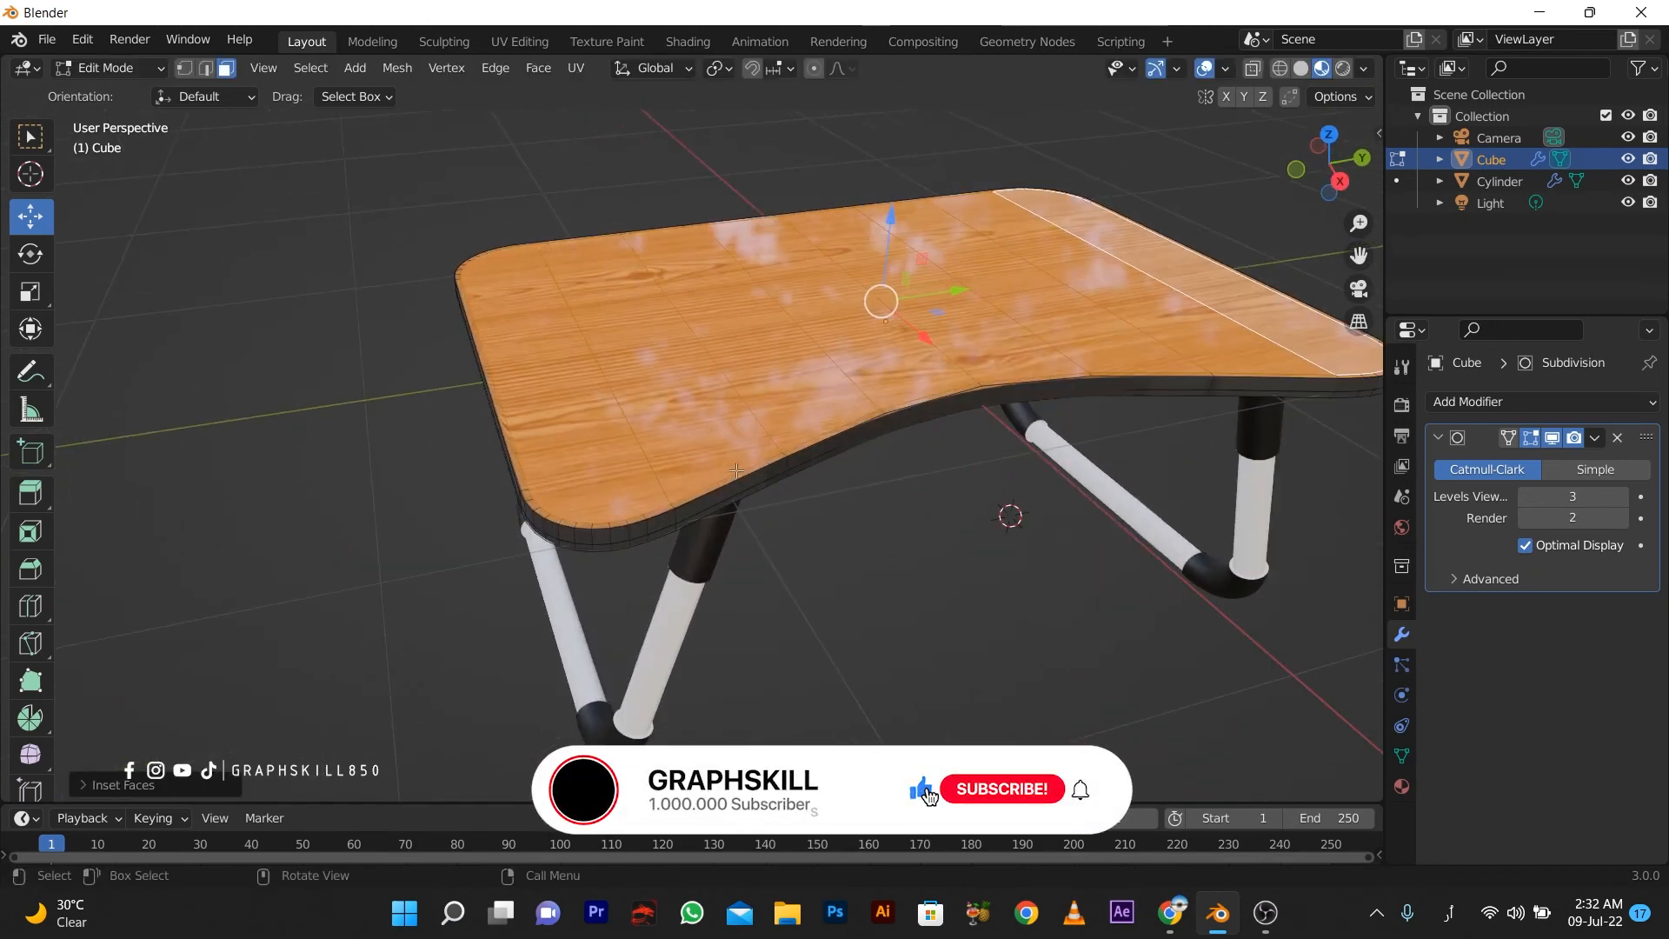
key("Tab")
Set the tabletop's Subdivision modifier to 5 levels for both viewport and render.
middle_click_drag(737, 504, 579, 493)
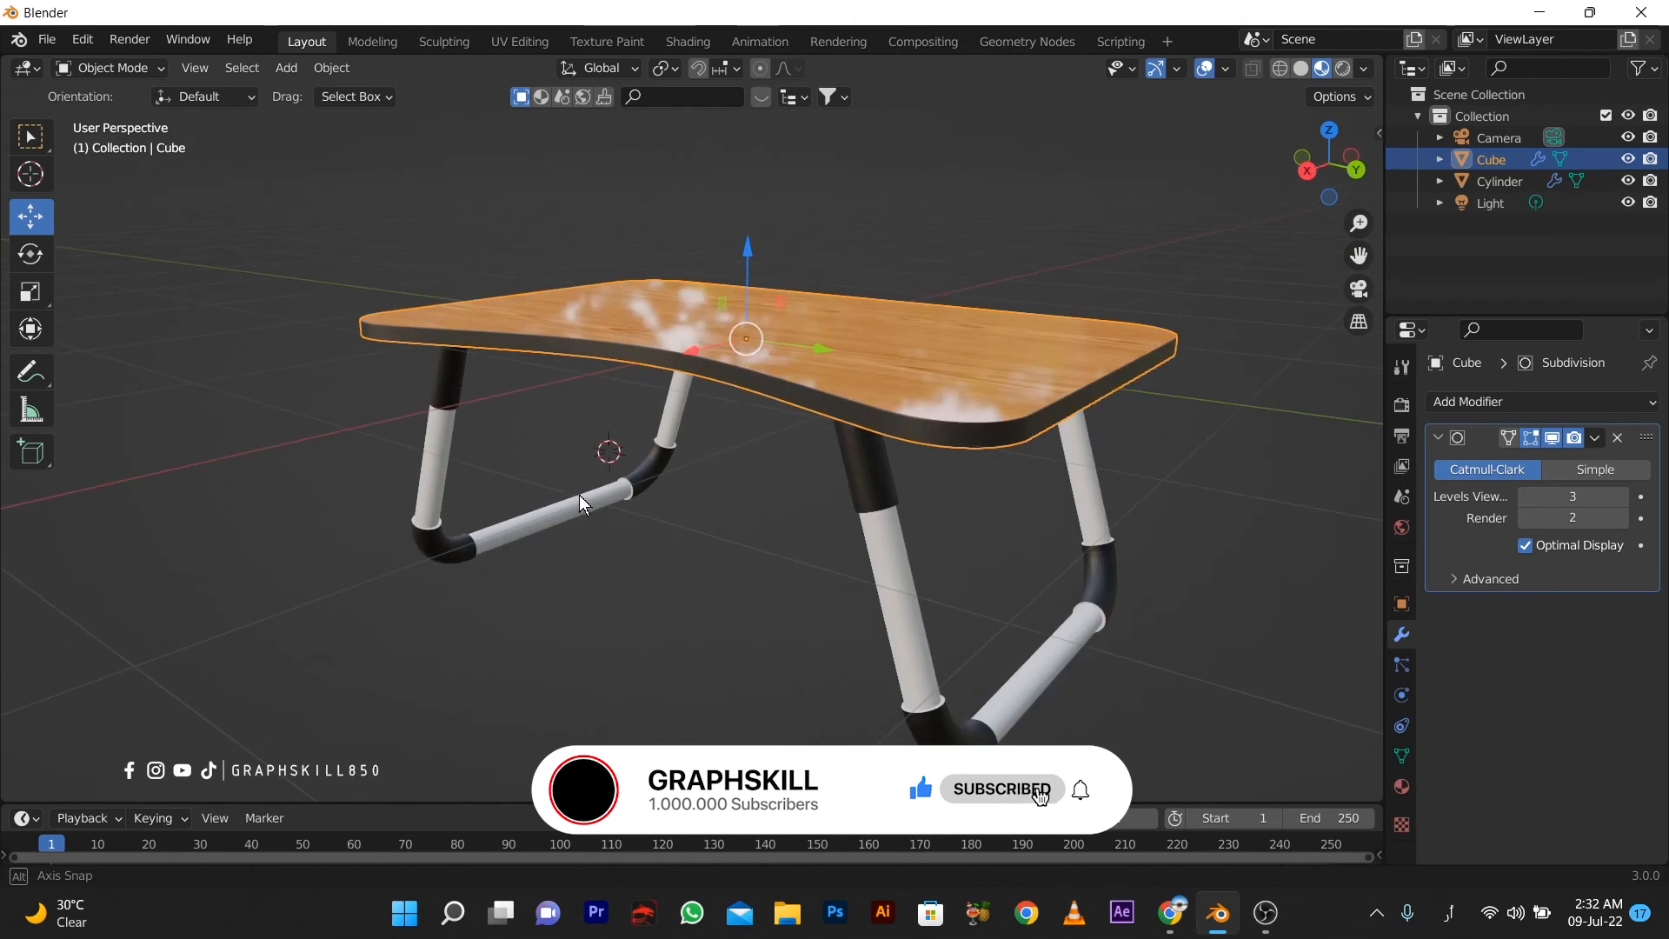
left_click(1621, 497)
left_click(1620, 496)
left_click(1623, 518)
left_click(1623, 518)
left_click(1623, 518)
left_click(1622, 517)
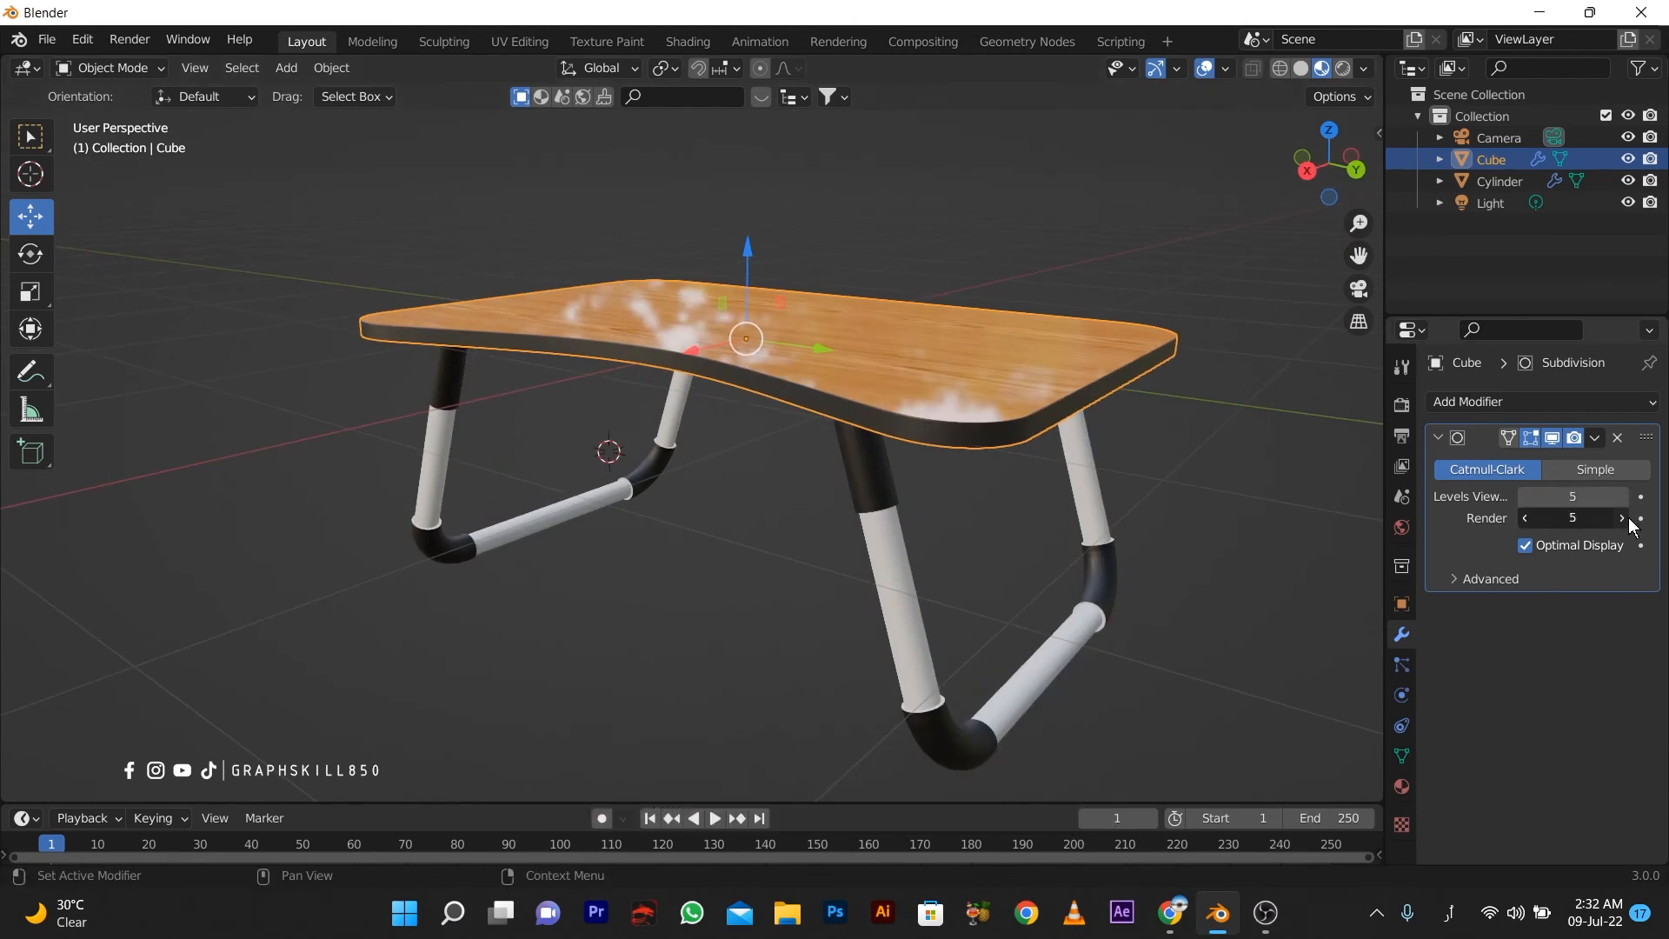
Set the white leg material to Metallic 1.0 and Roughness 0.329.
scroll(597, 578, "down", 3)
middle_click_drag(593, 569, 607, 563)
scroll(869, 505, "up", 3)
left_click(975, 482)
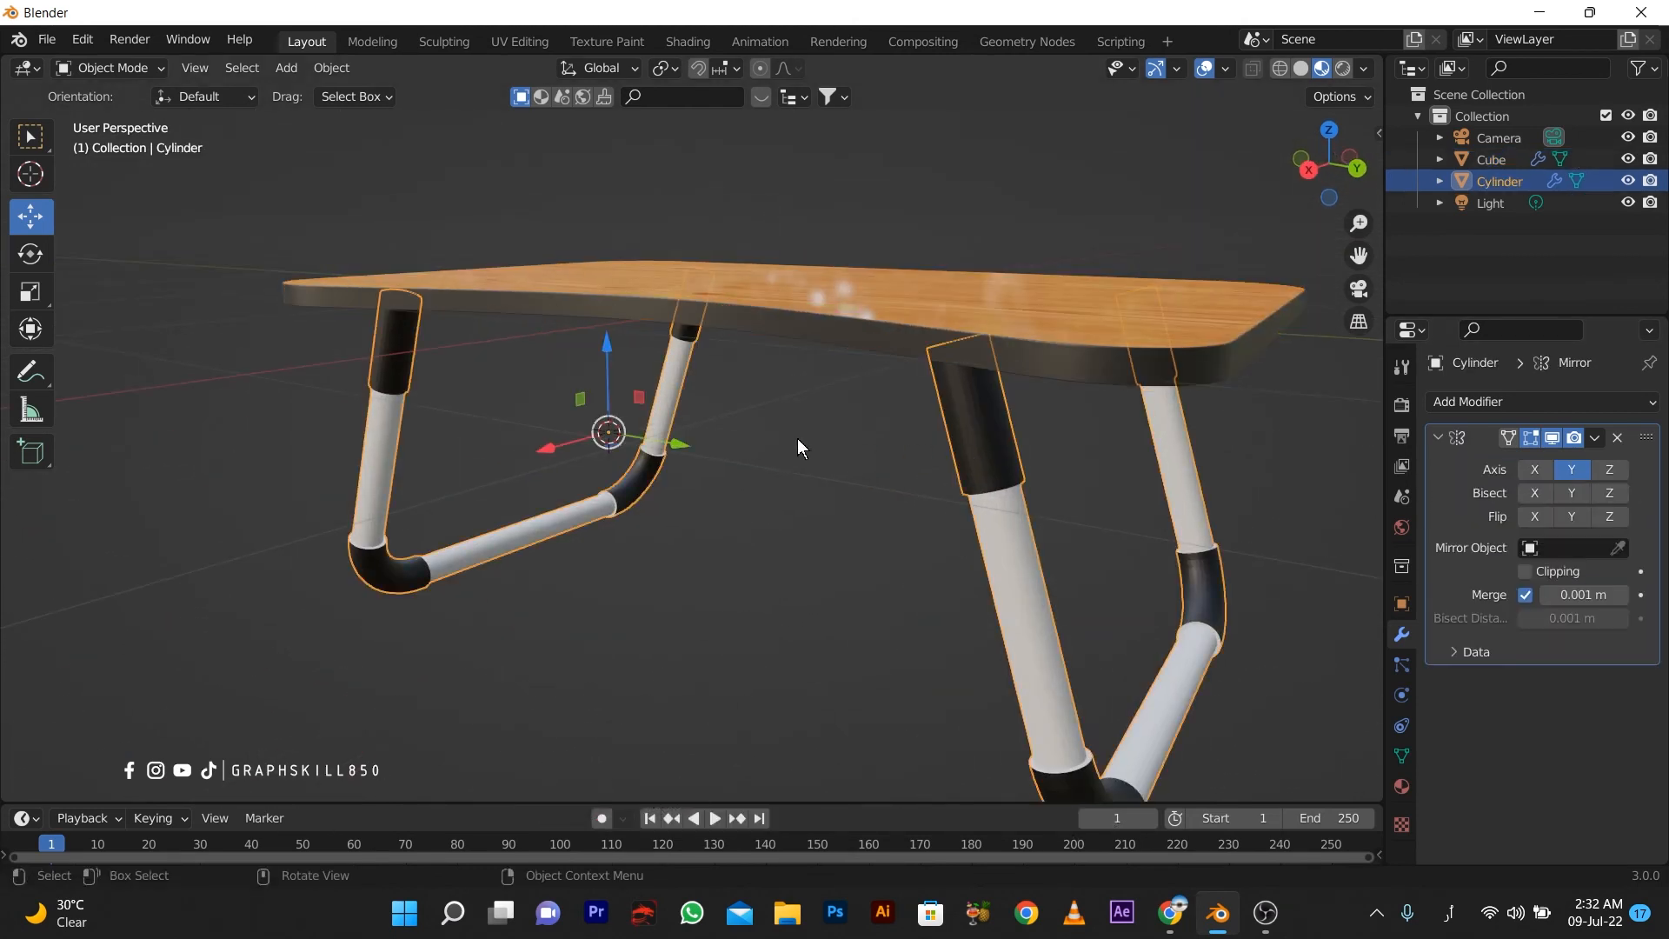
scroll(797, 439, "down", 2)
left_click(1401, 786)
scroll(1560, 741, "down", 5)
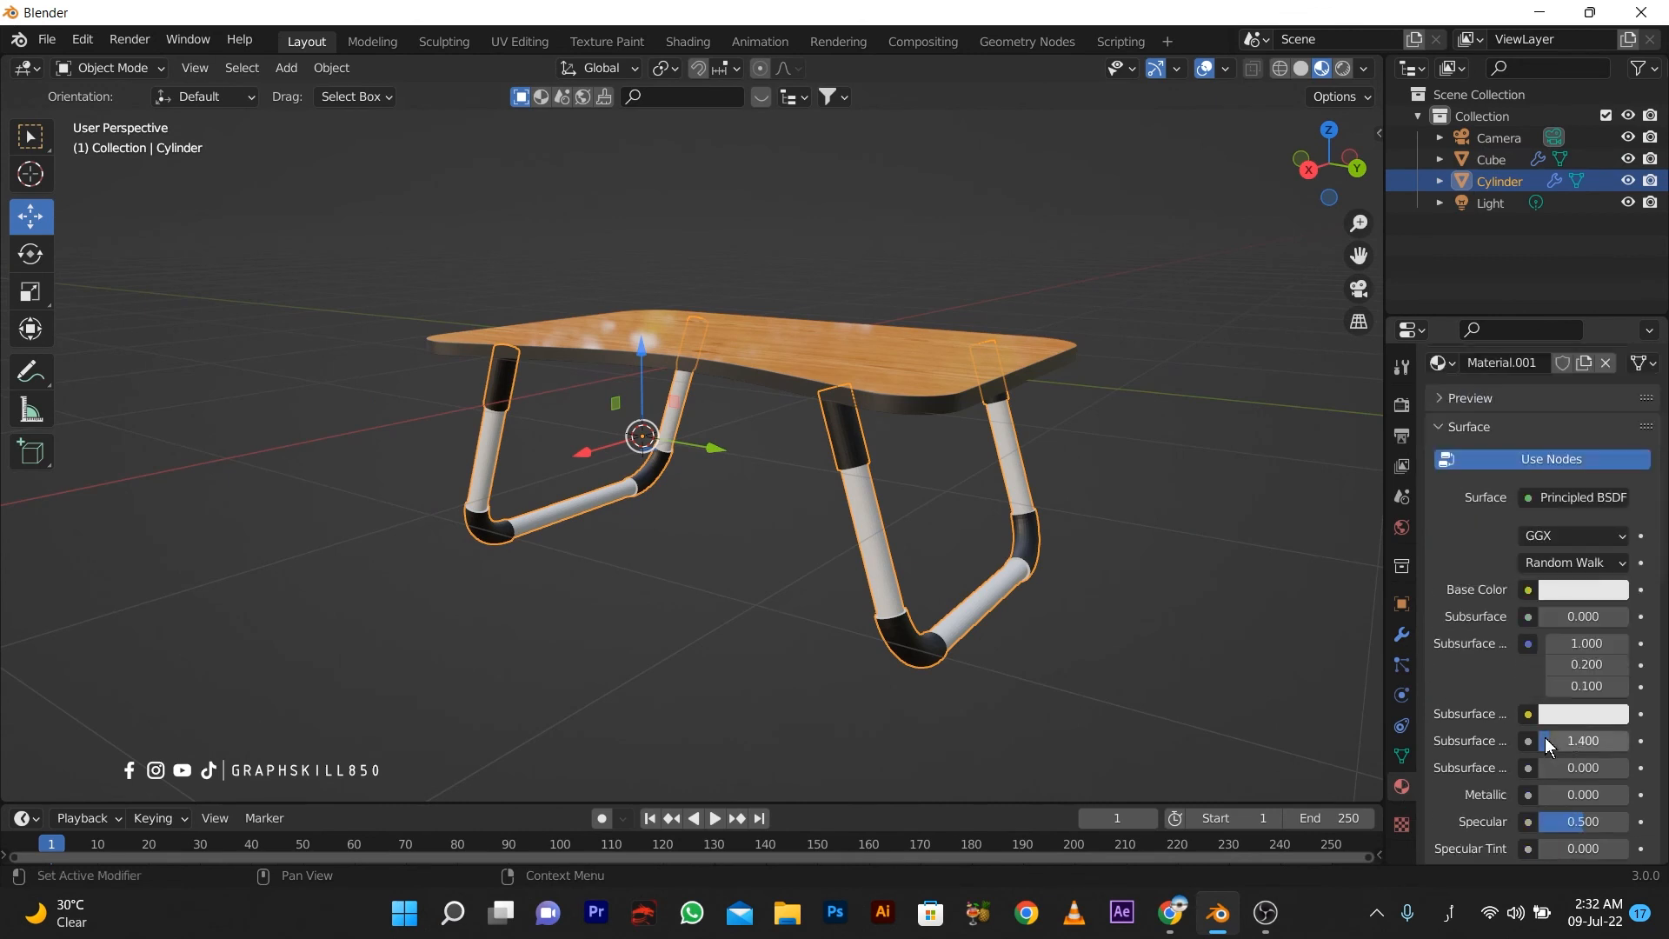
scroll(1547, 734, "up", 4)
scroll(1504, 754, "down", 8)
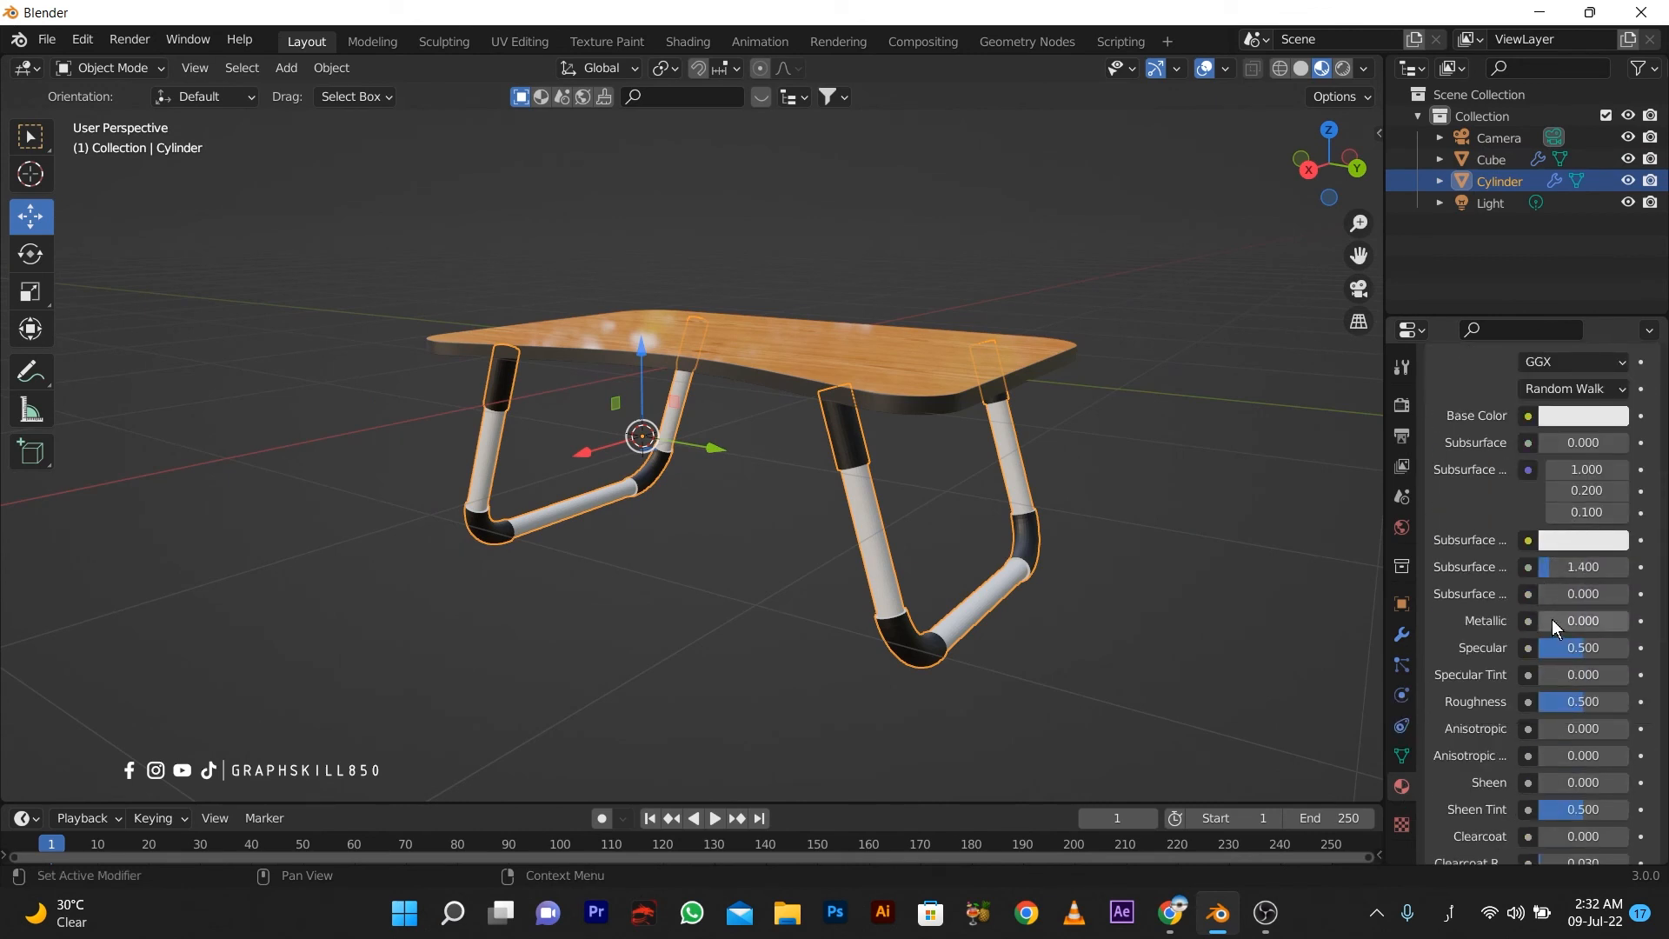
left_click_drag(1551, 618, 1578, 597)
scroll(1605, 628, "down", 3)
Add a plane and scale it up into a large floor extending well beyond the desk.
middle_click_drag(556, 608, 729, 495)
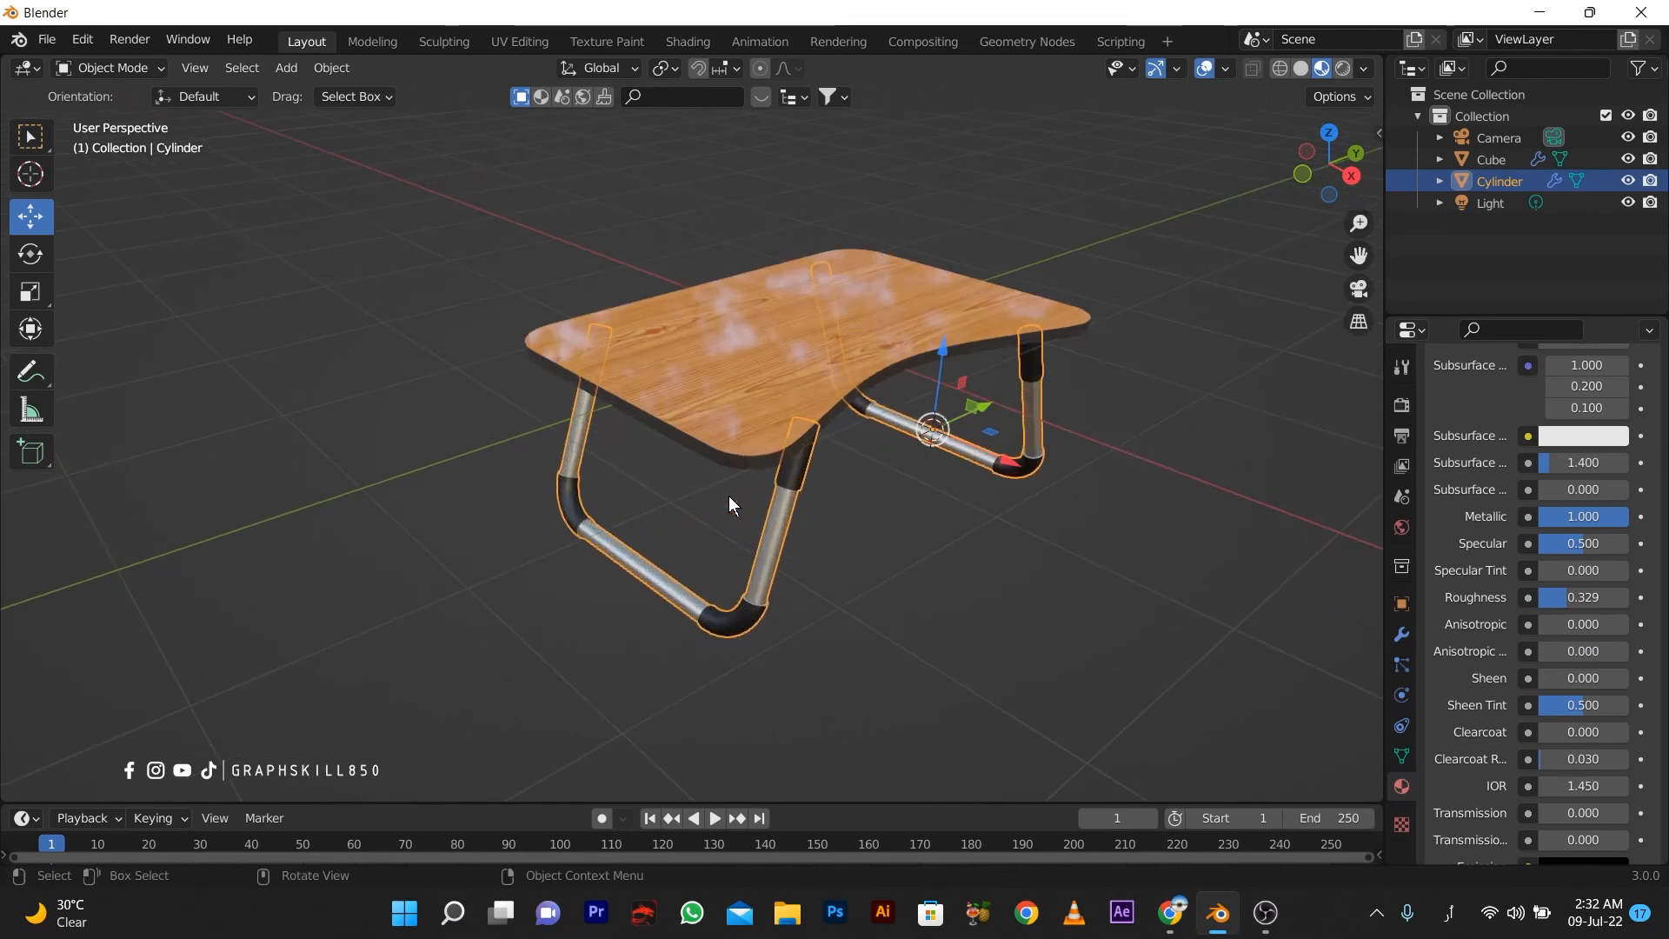
key("shift+a")
left_click(773, 441)
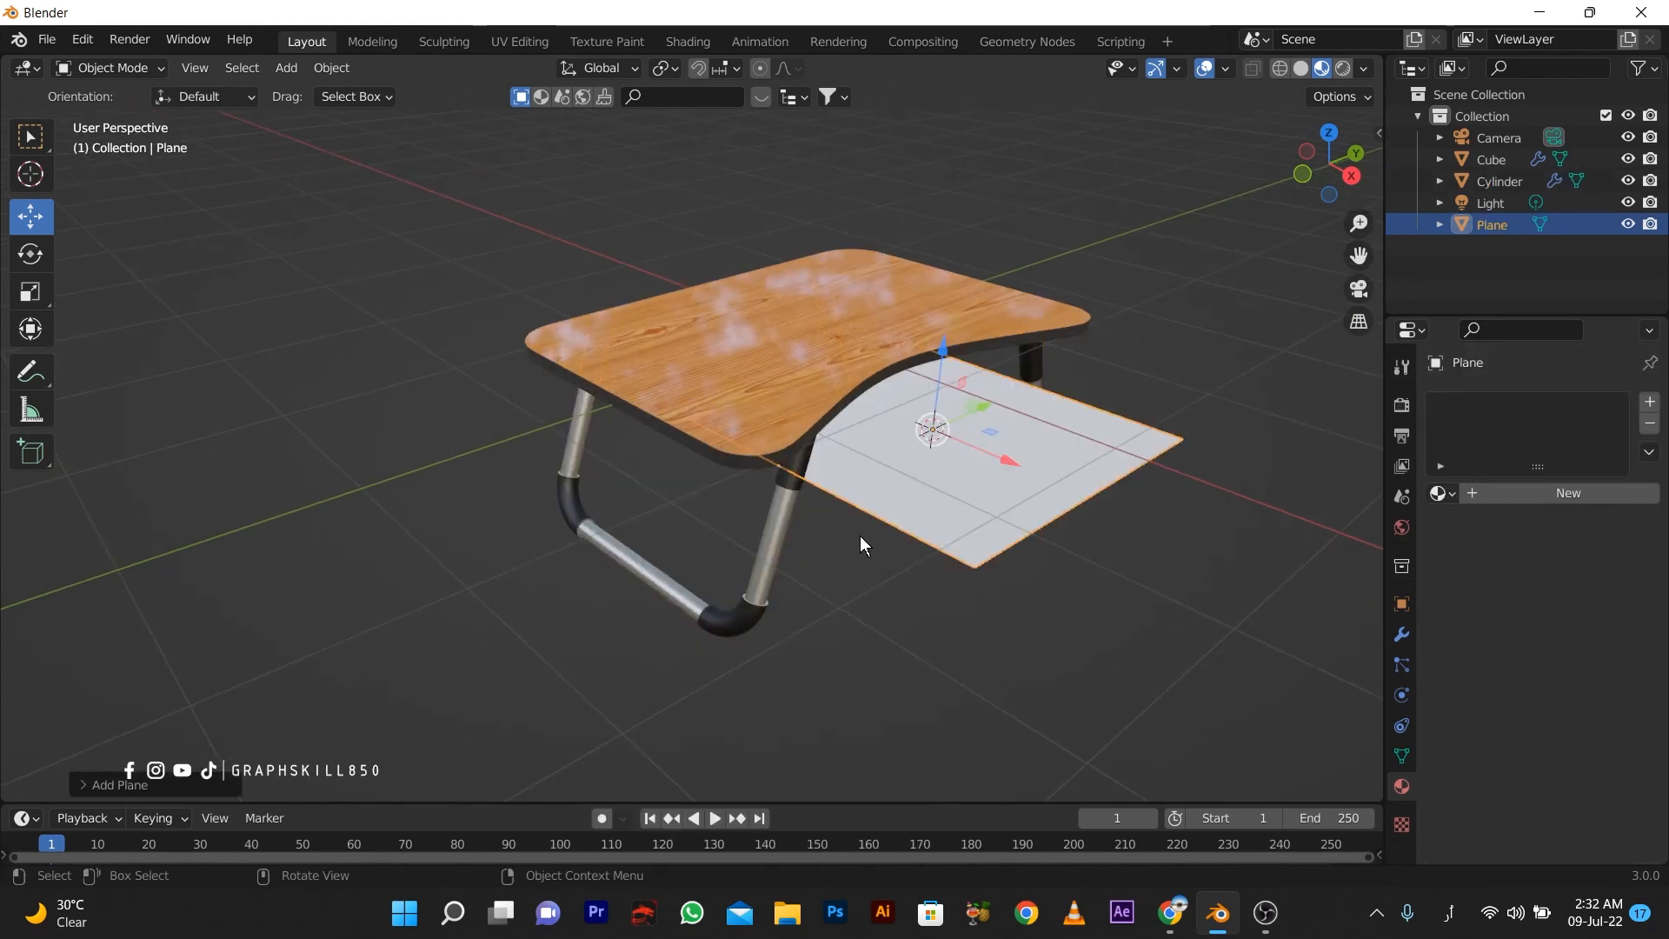
key("s")
left_click(1047, 485)
Select the tabletop together with the leg frames and raise them about 0.95 m along Z so the desk stands above the floor plane.
left_click(747, 469)
left_click(781, 480, "shift")
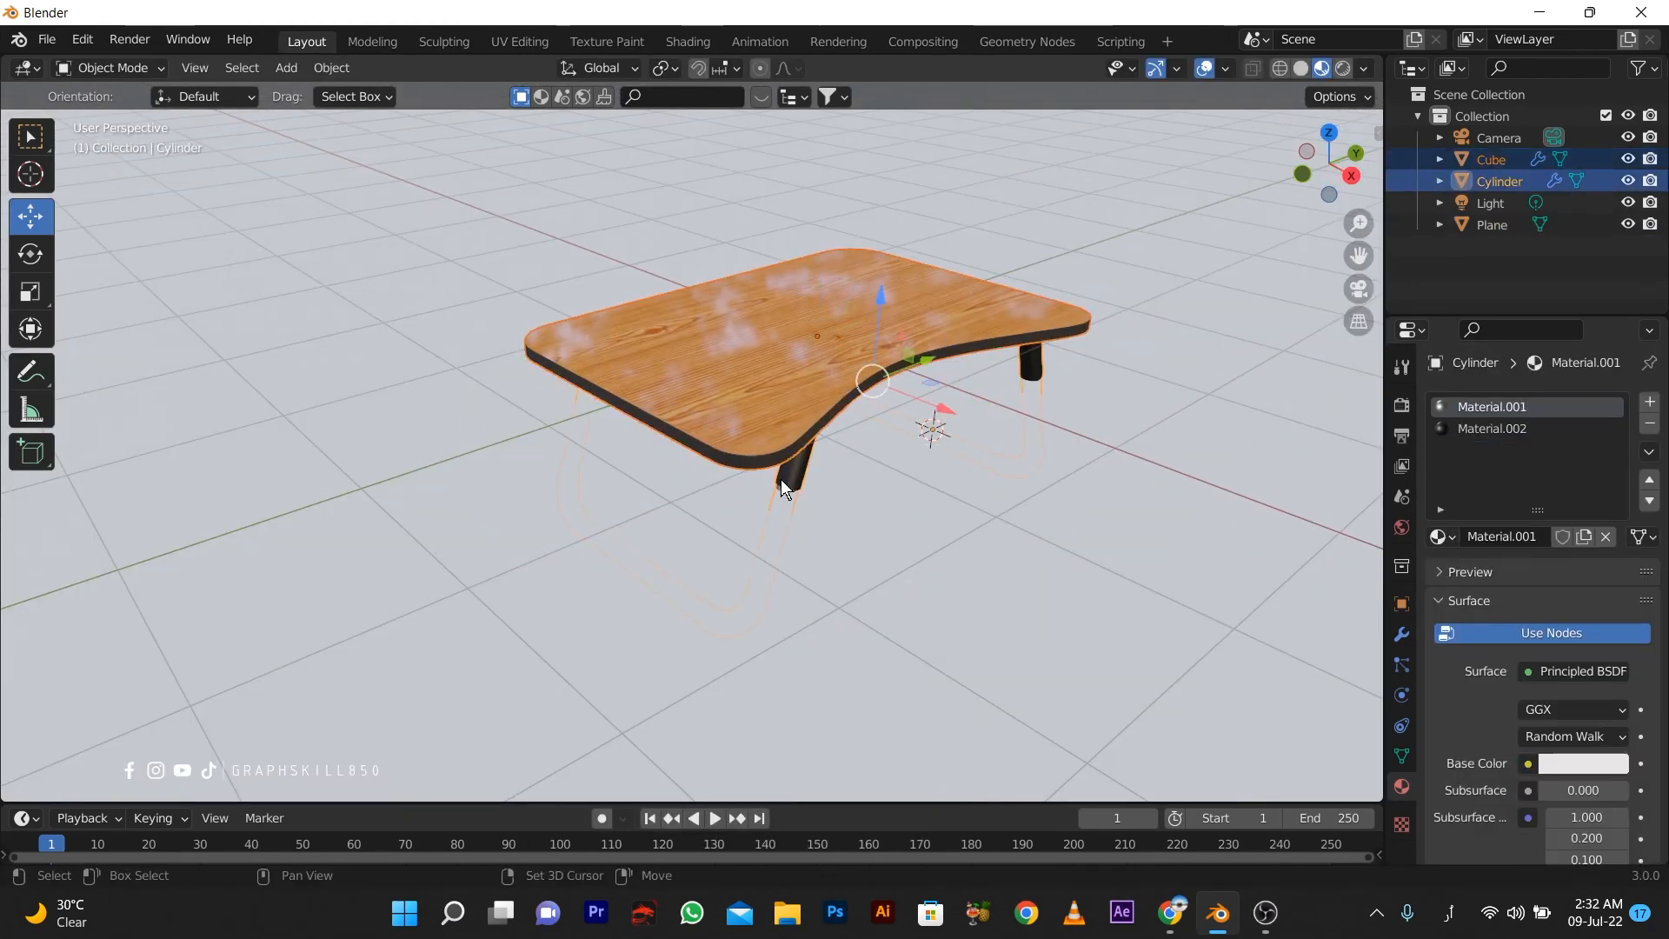
key("g")
key("z")
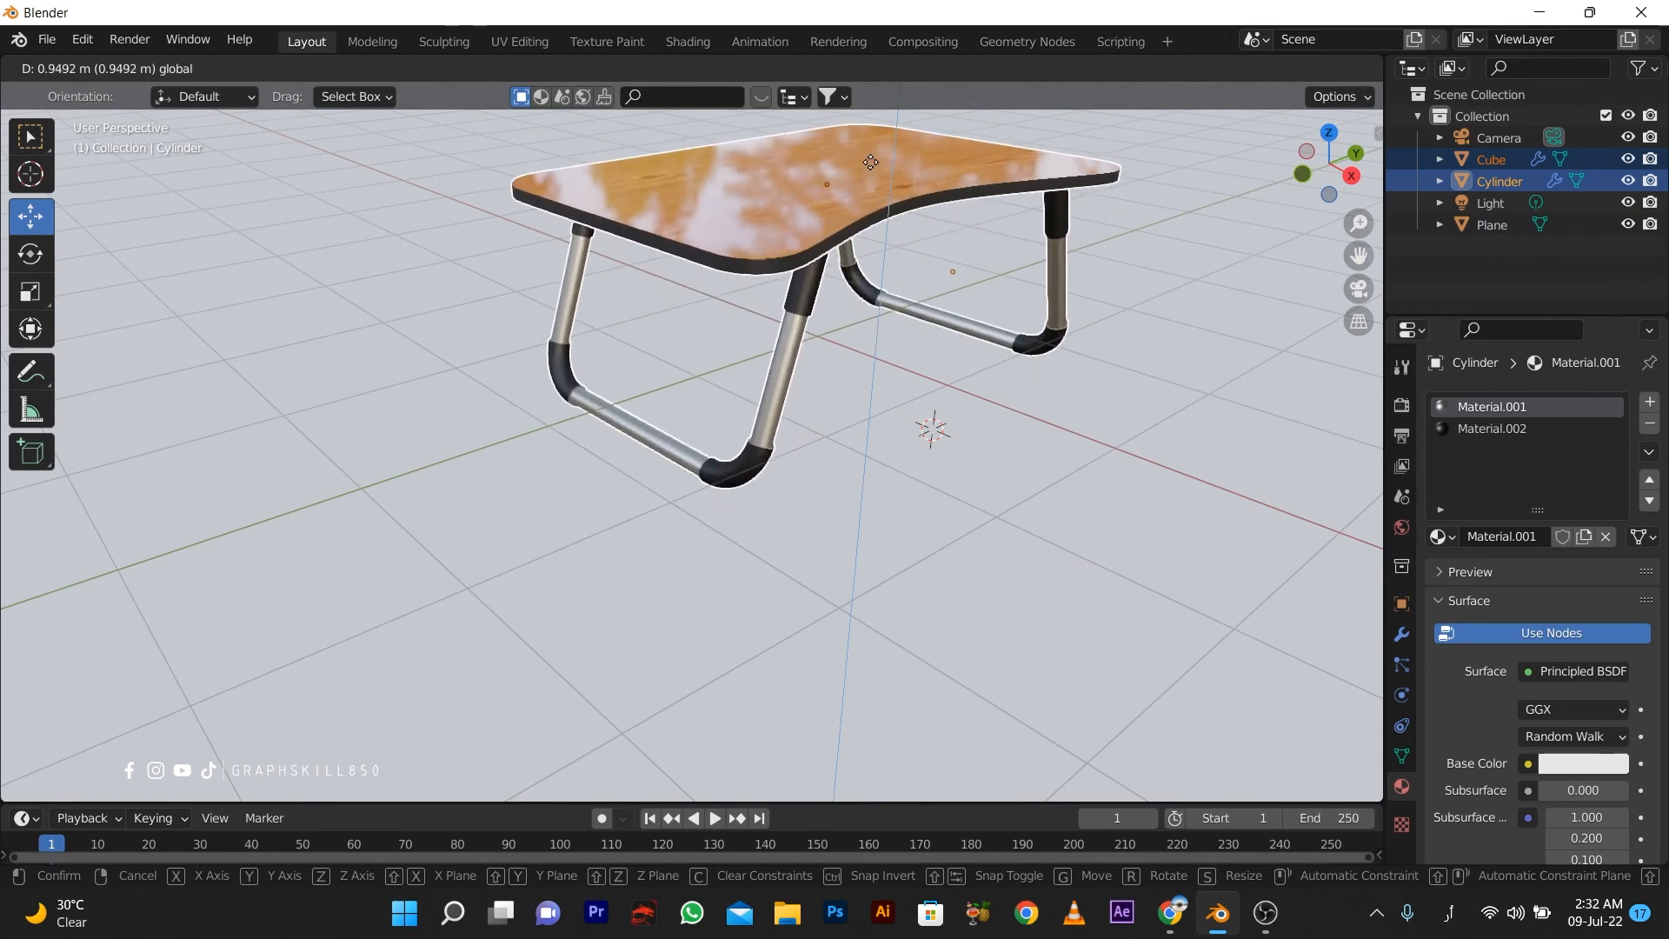
left_click(870, 163)
scroll(625, 347, "down", 3)
middle_click_drag(511, 429, 477, 456)
Browse the BlenderKit materials and apply White Painted Wood Planks to the floor plane.
left_click(476, 457)
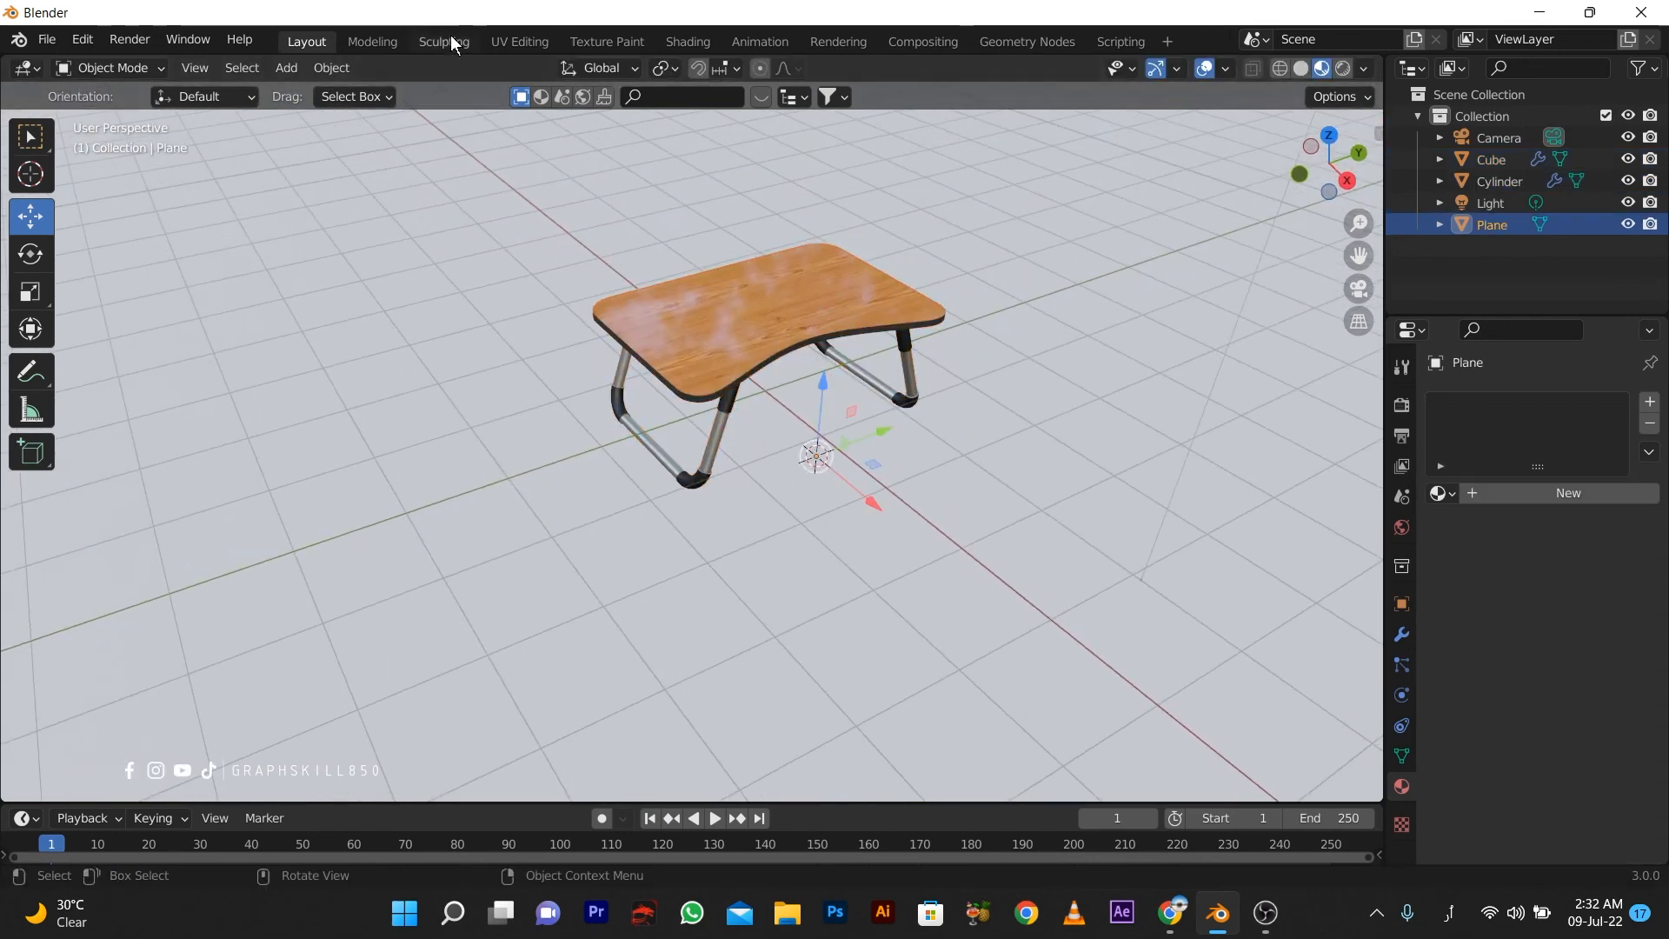
left_click(761, 97)
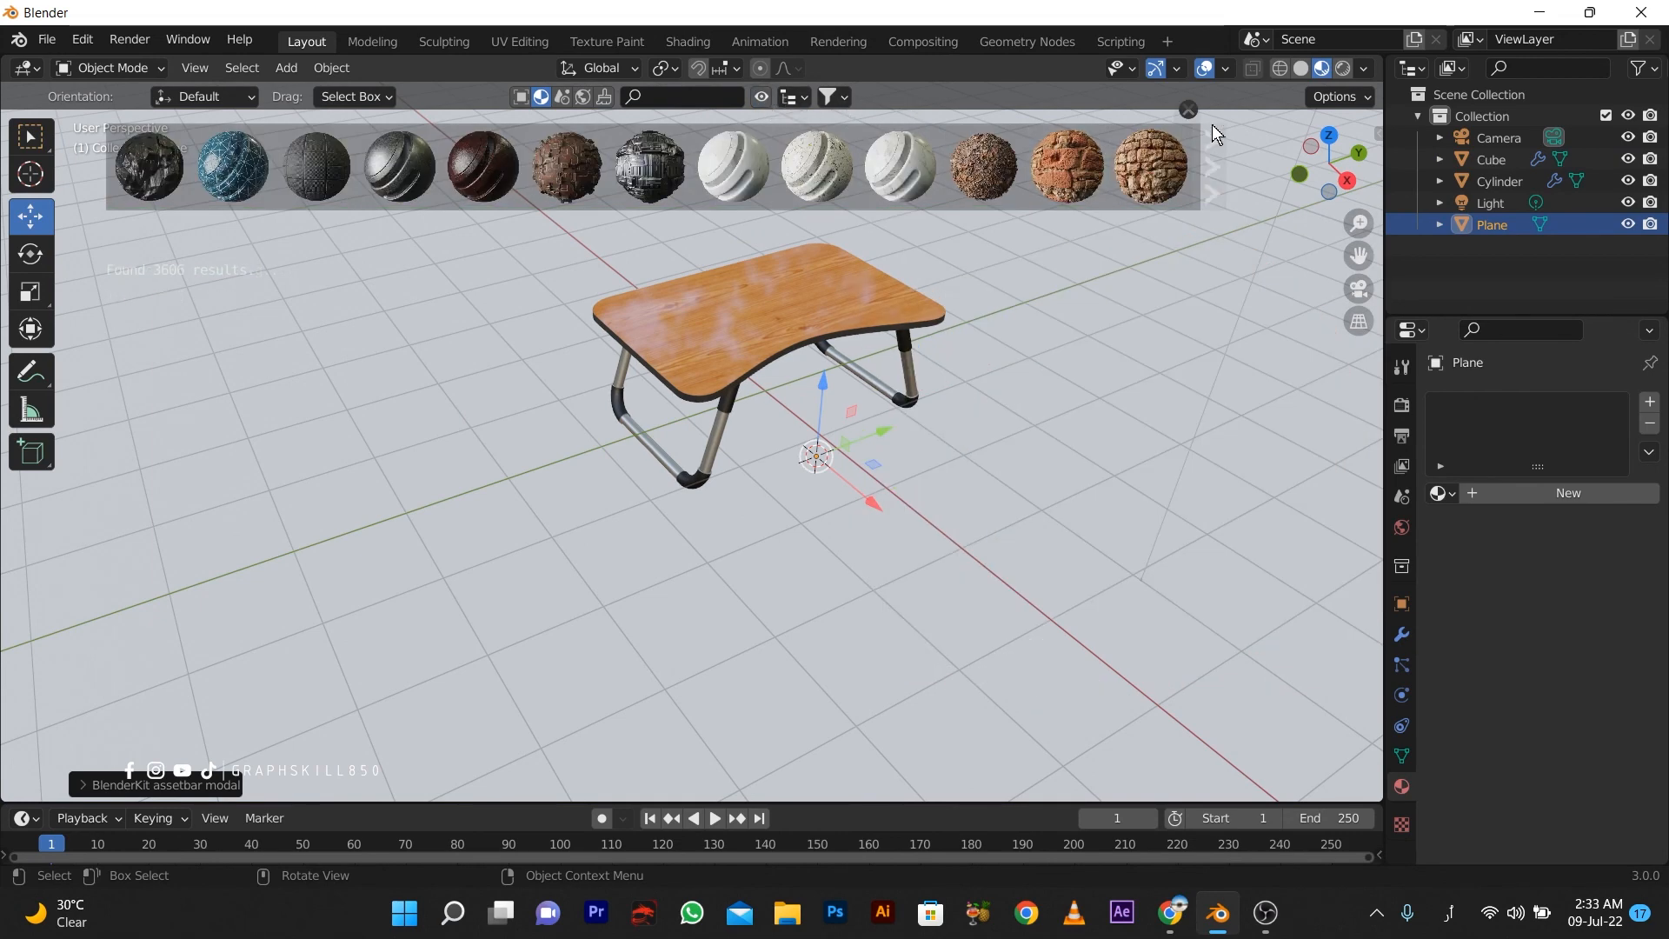
scroll(1201, 163, "down", 5)
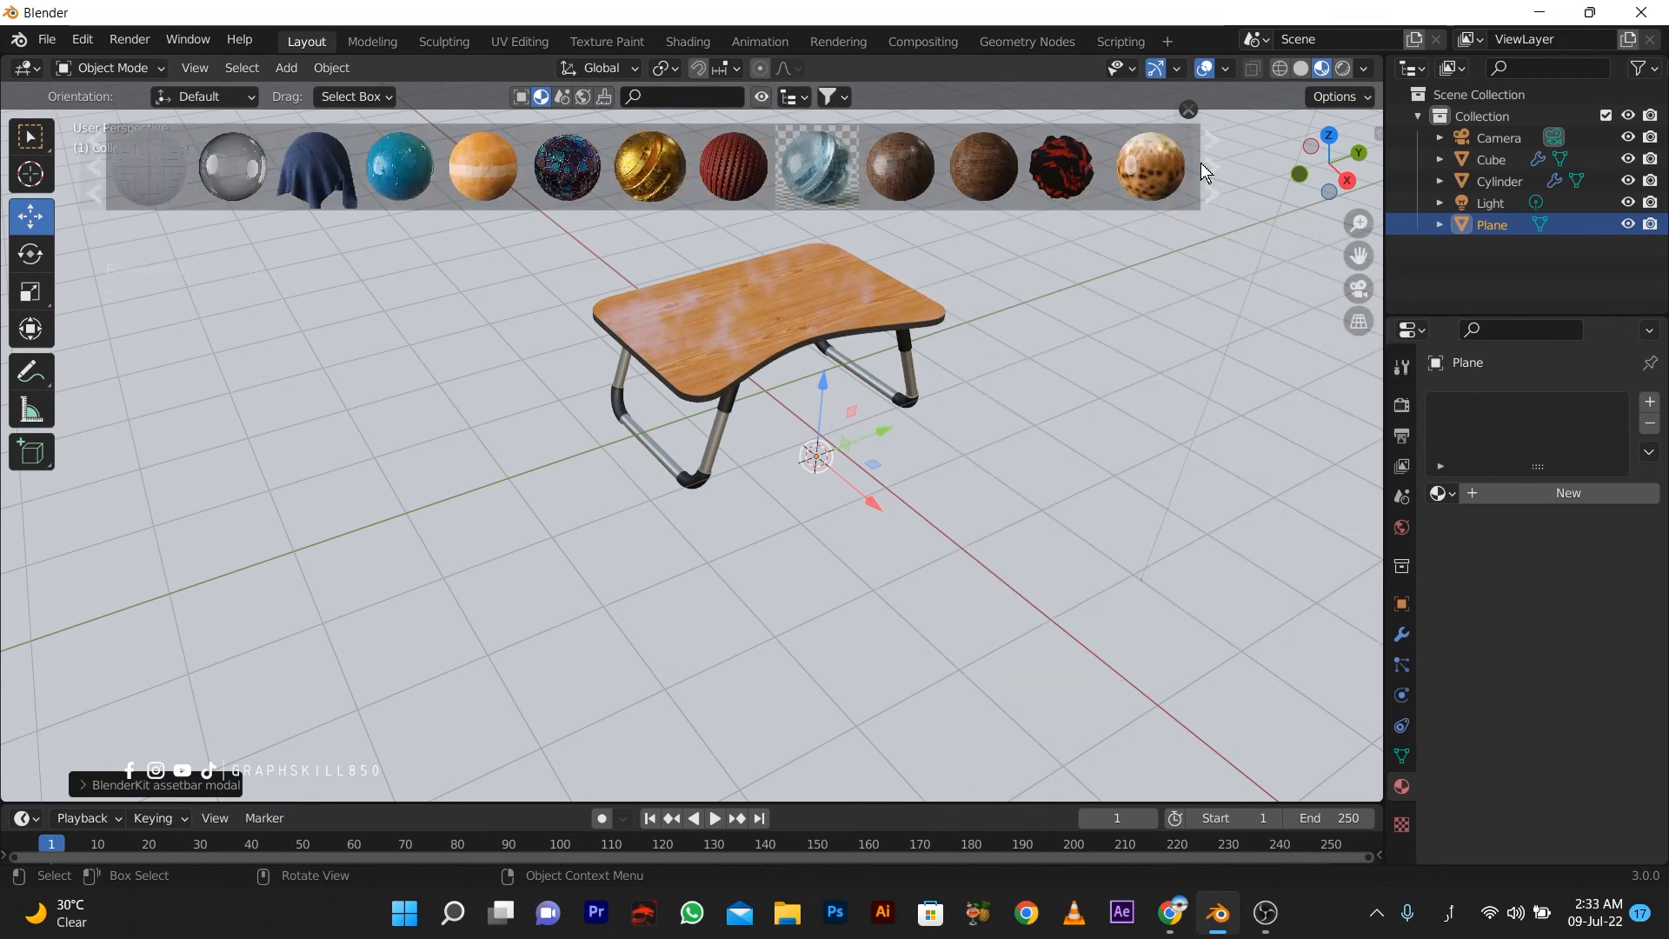
scroll(1201, 164, "down", 5)
left_click_drag(899, 165, 949, 429)
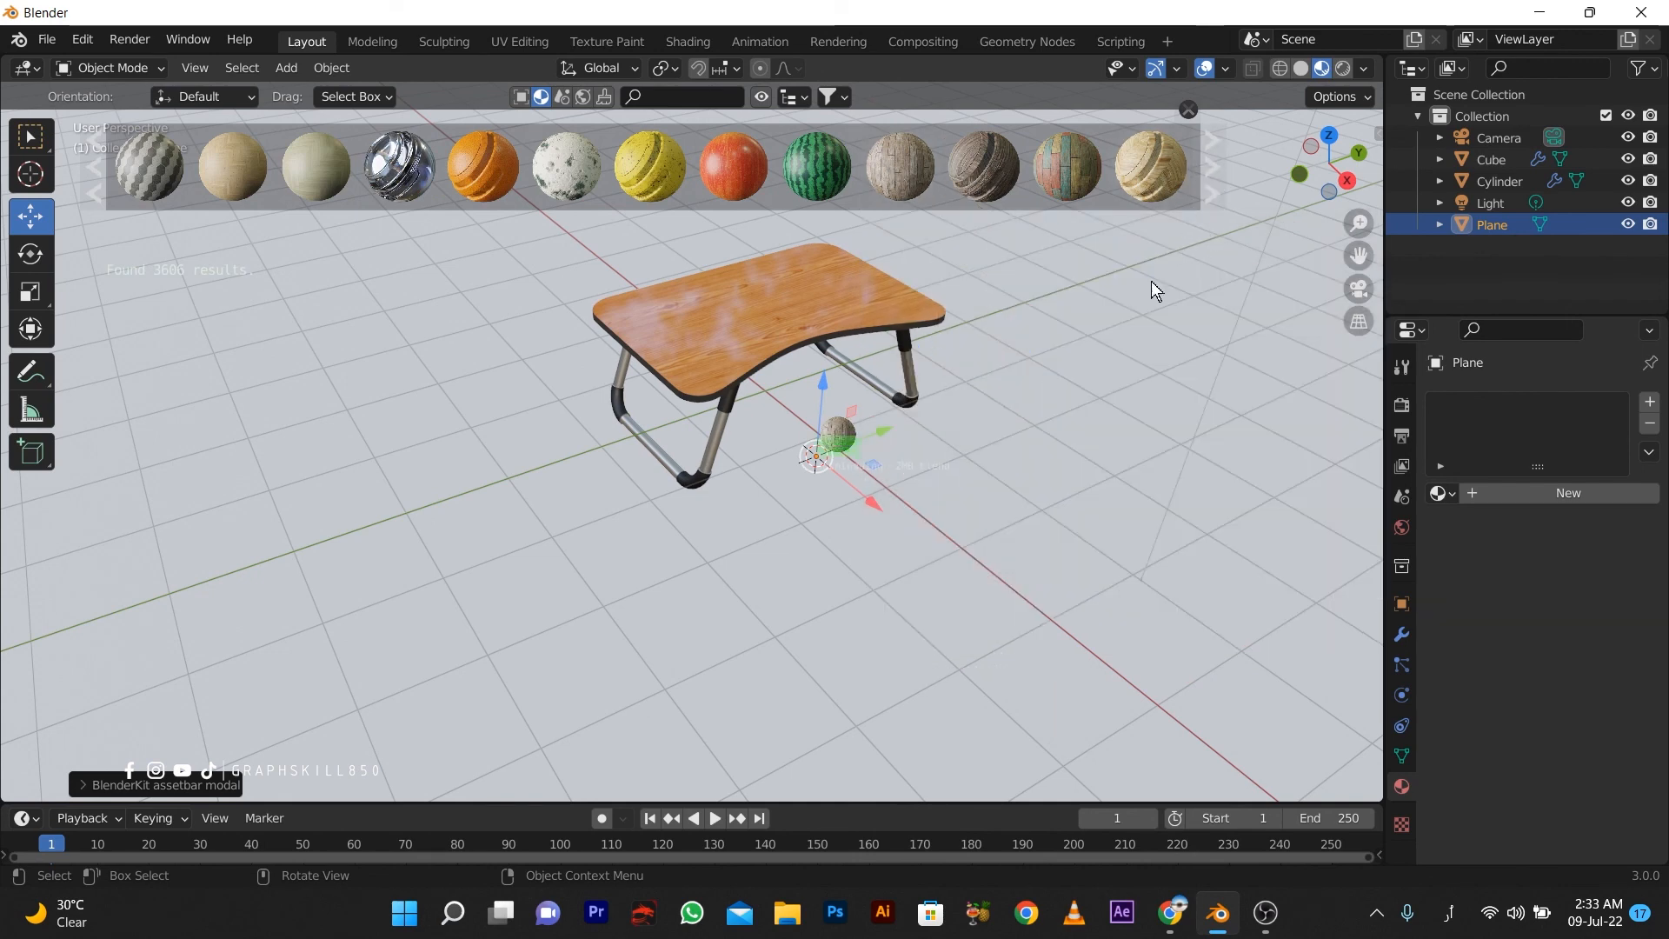
left_click_drag(874, 478, 874, 478)
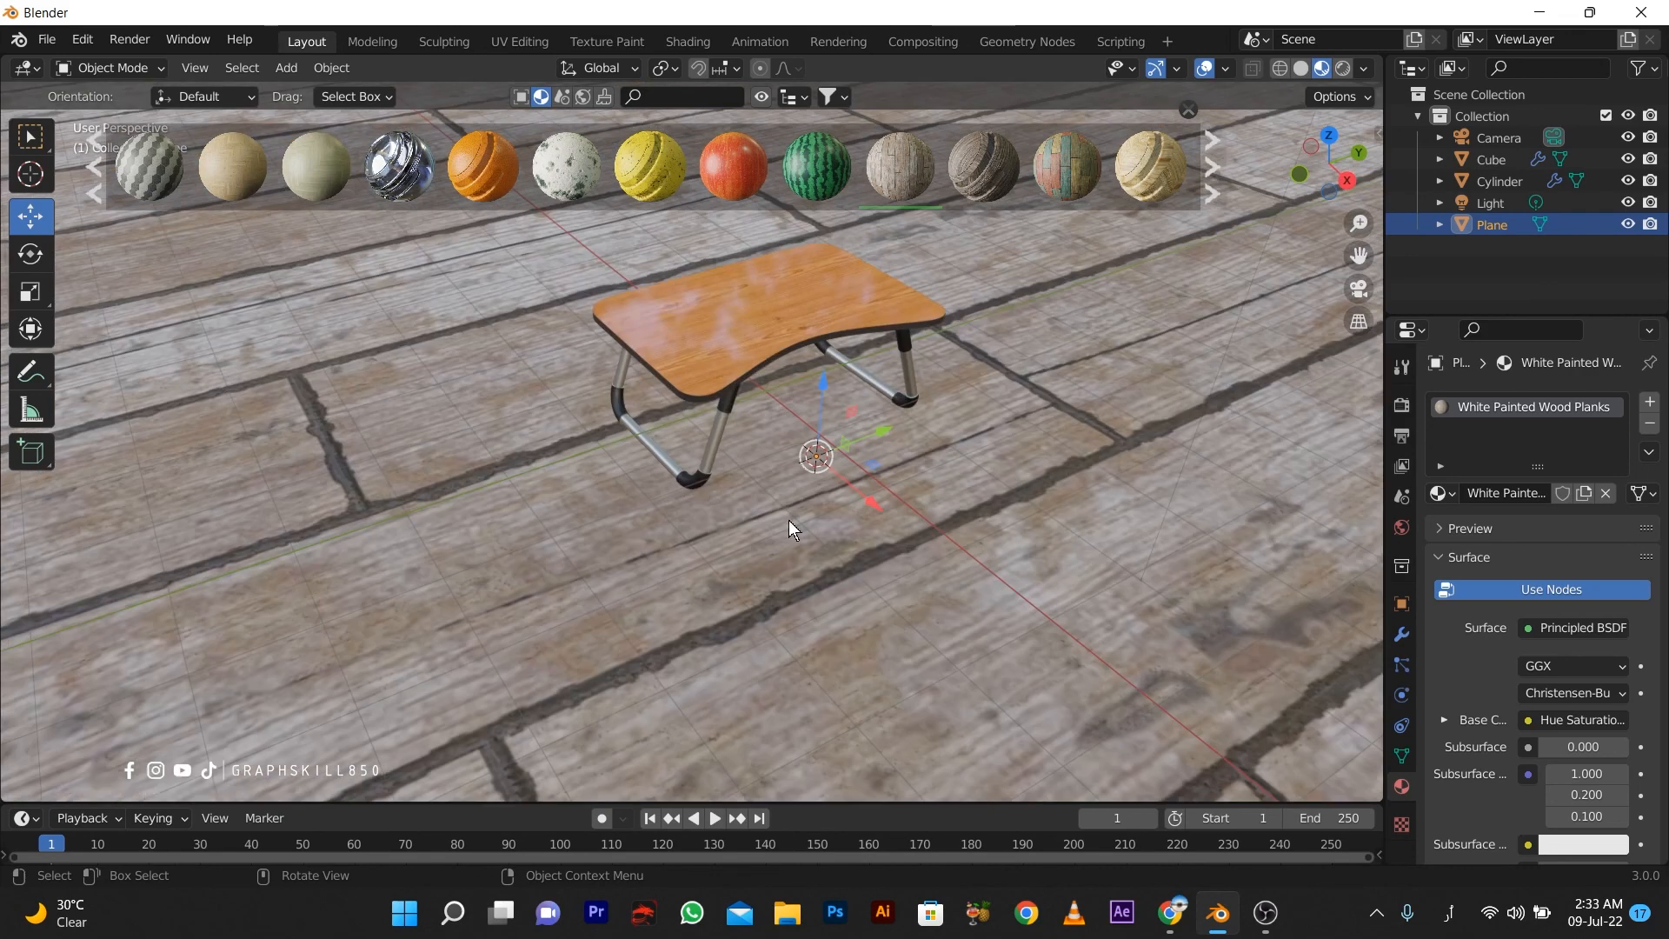
Unwrap the floor plane's whole mesh in Edit Mode and rescale it to adjust the floor's size.
key("Tab")
key("a")
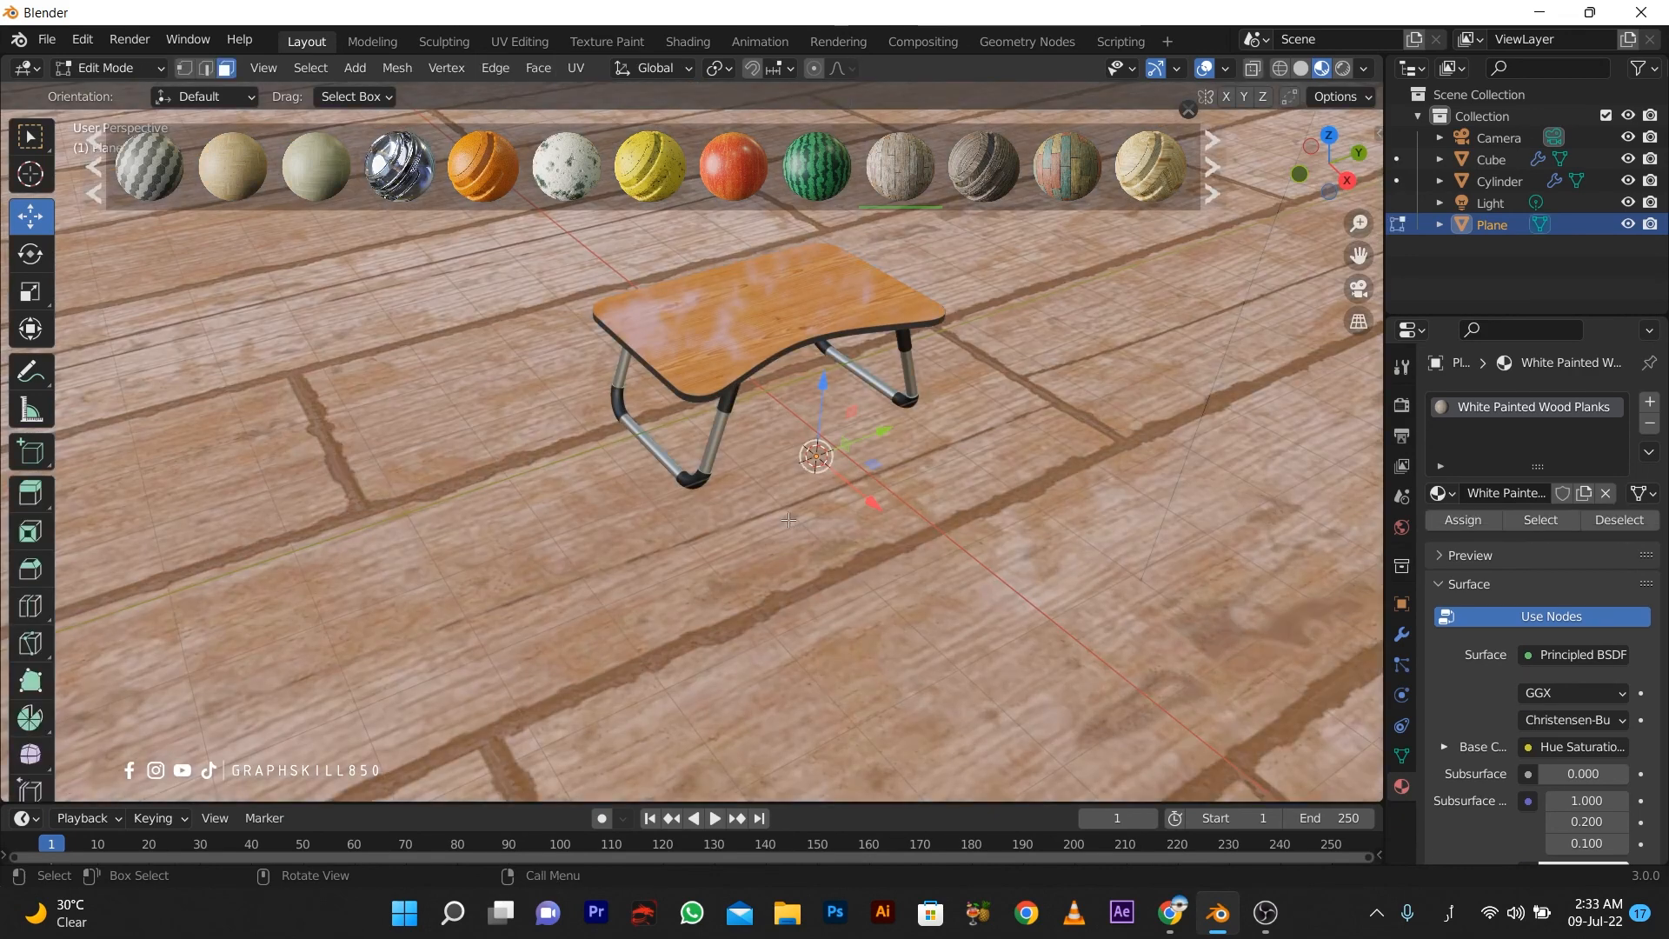
key("u")
left_click(789, 520)
key("s")
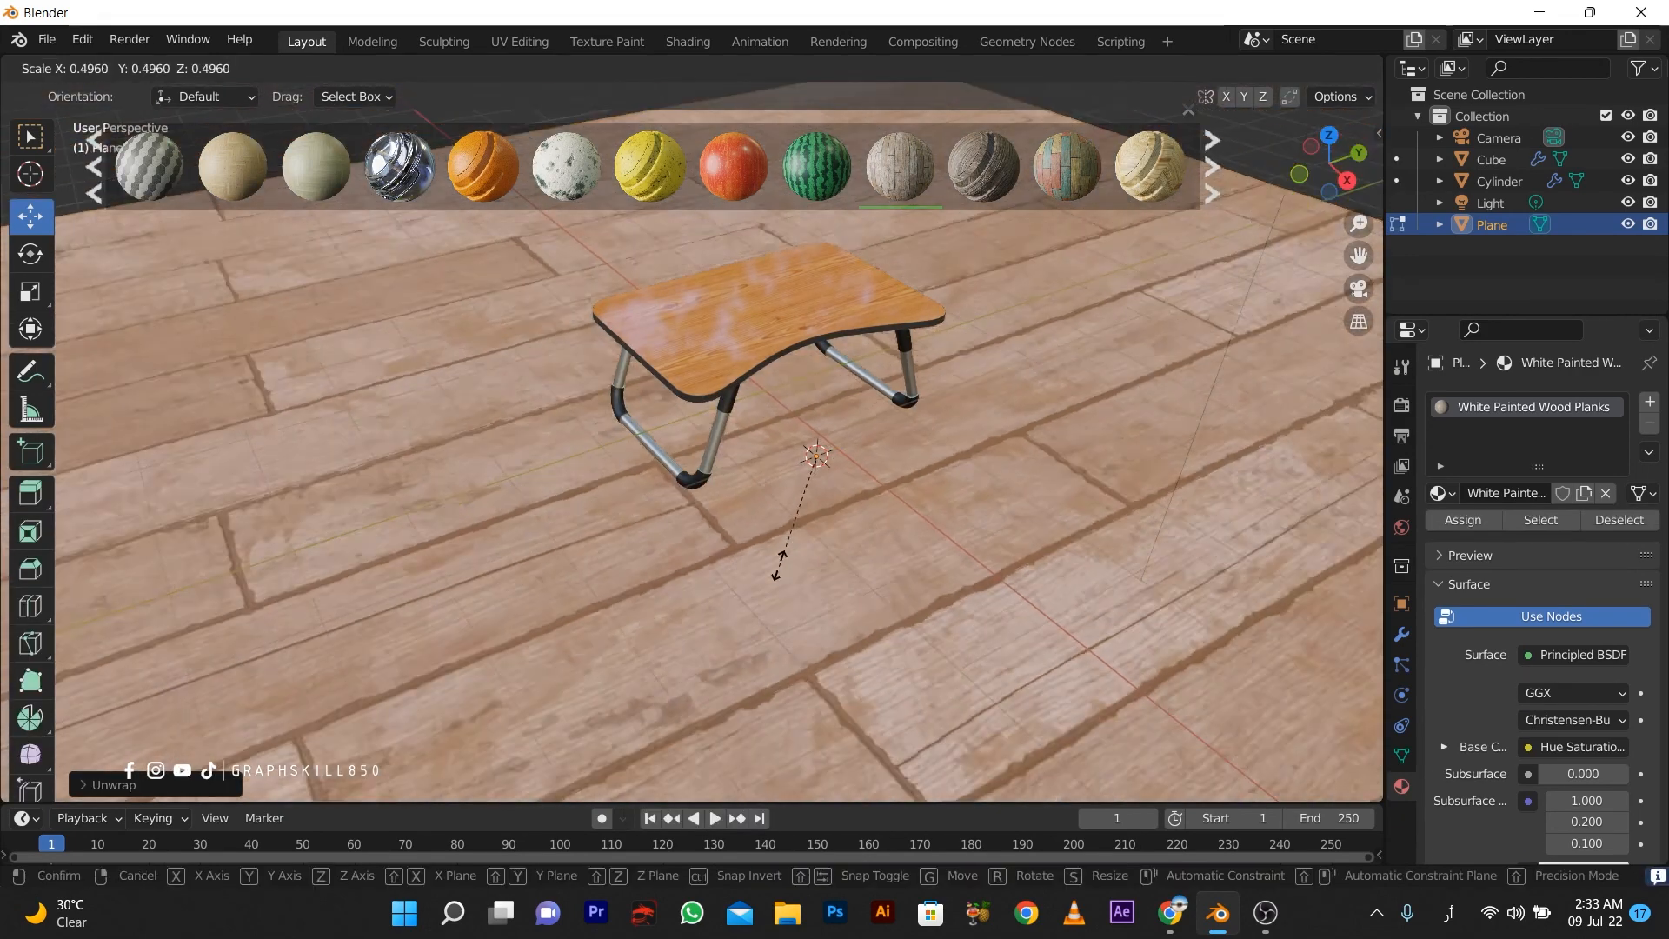
left_click(890, 553)
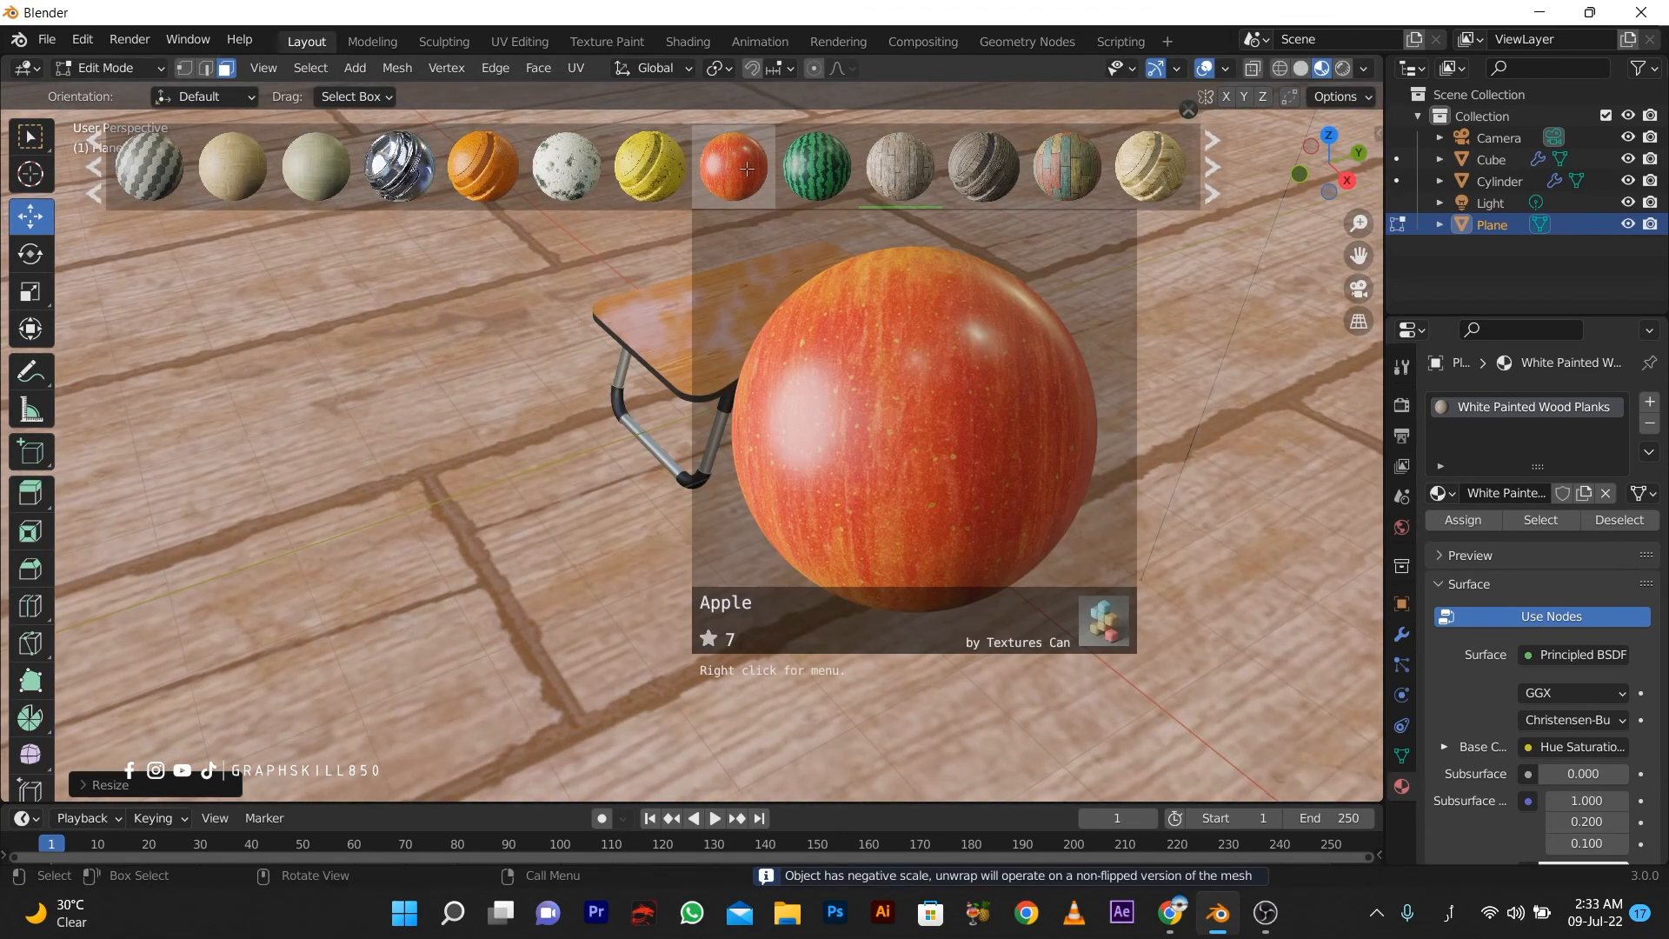
Apply the Dark Ash Wood material from BlenderKit to the floor plane and return to Object Mode.
left_click(1215, 165)
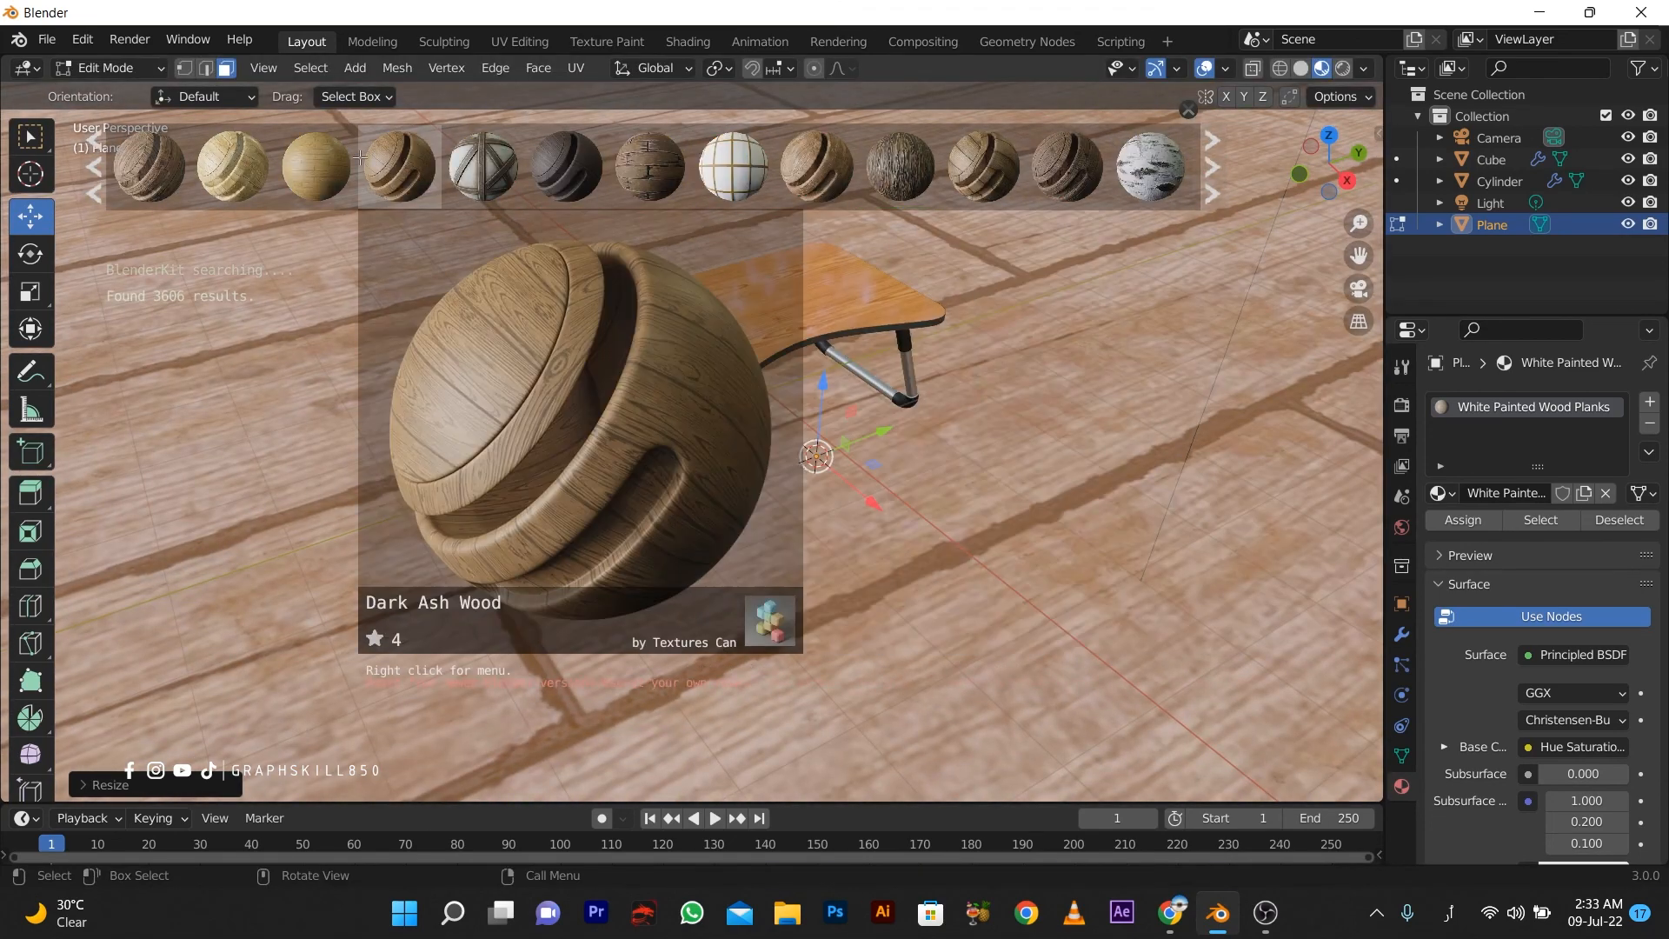
left_click_drag(399, 165, 826, 439)
key("Tab")
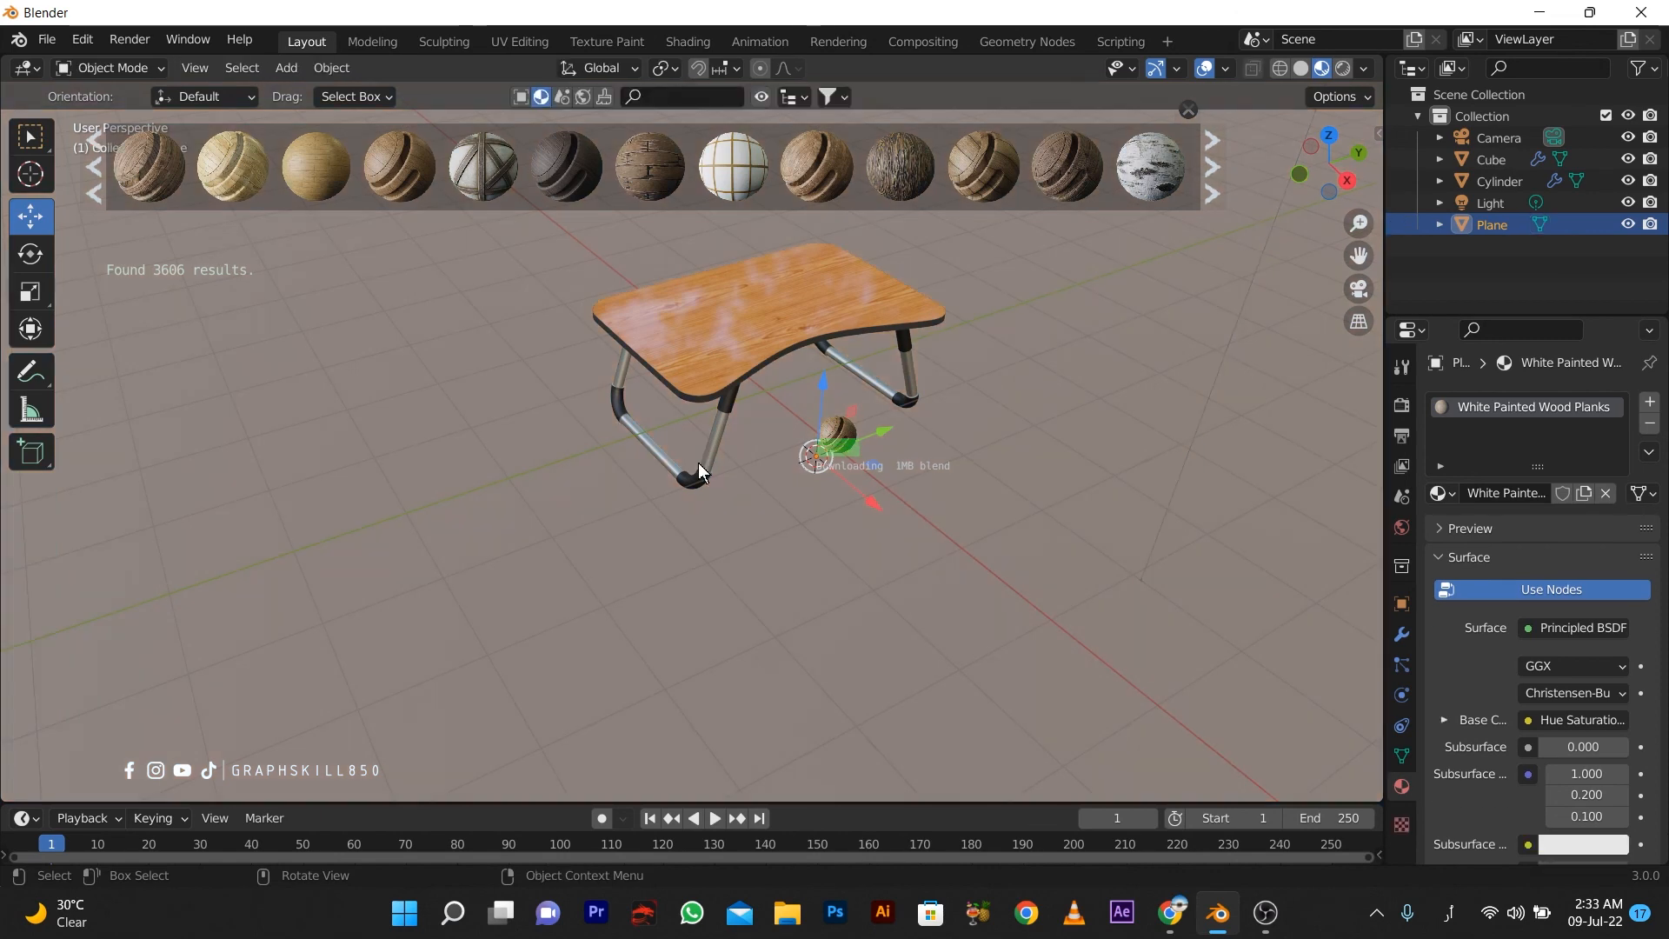
middle_click_drag(697, 462, 665, 473)
middle_click_drag(777, 497, 842, 451, "shift")
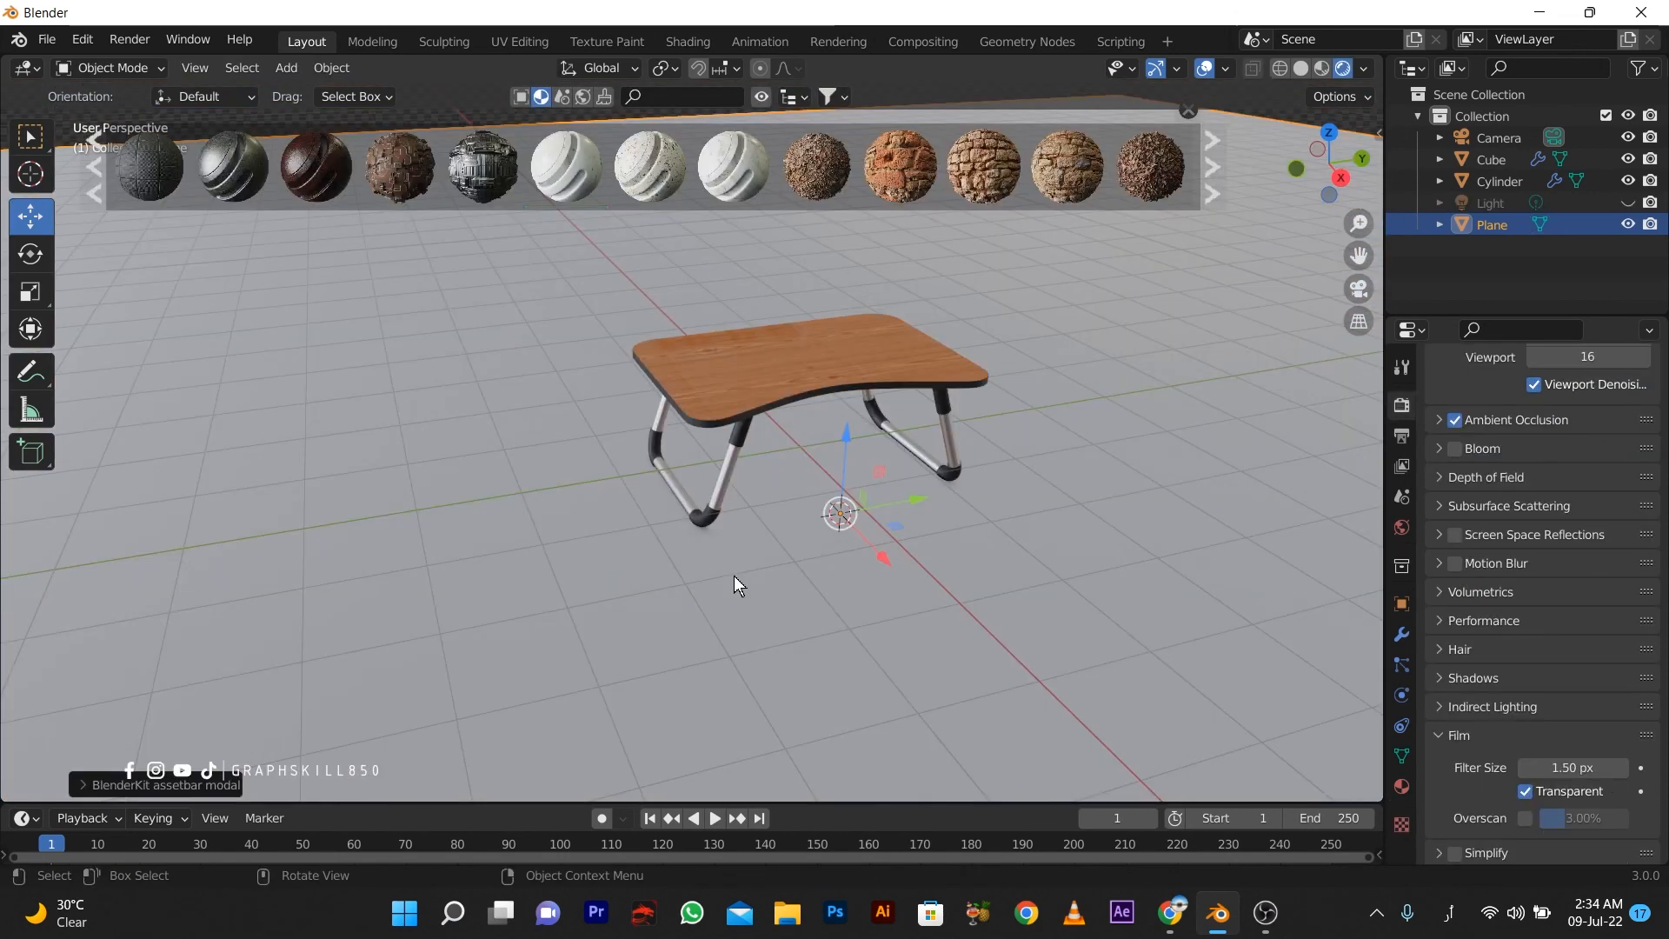
scroll(614, 477, "up", 2)
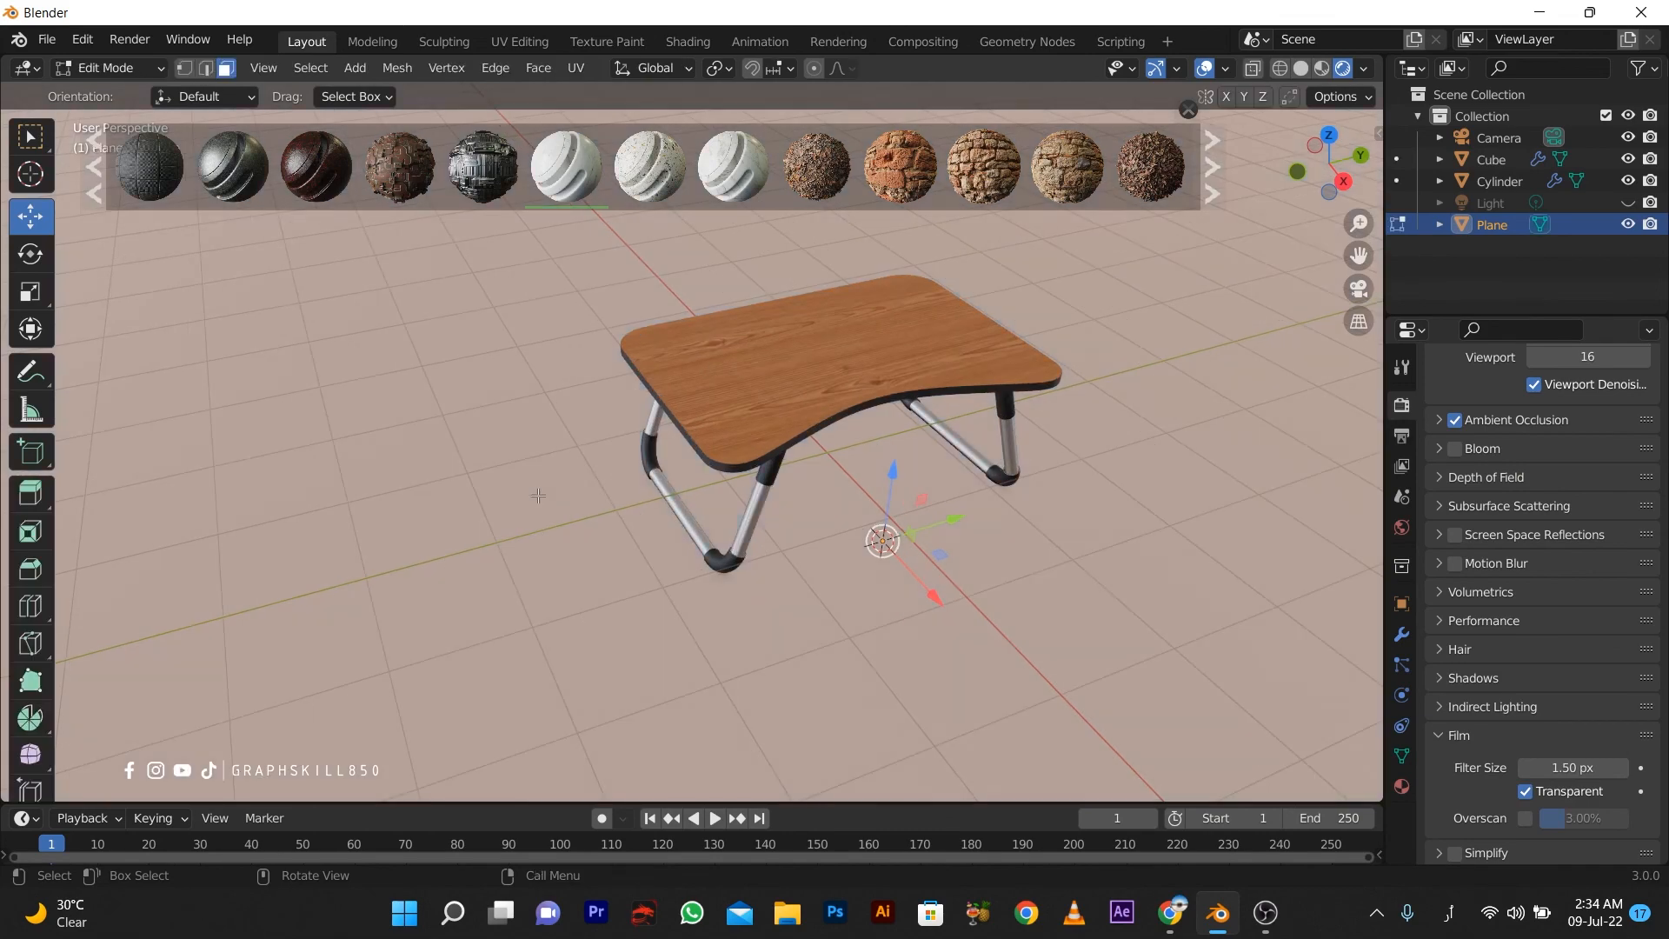